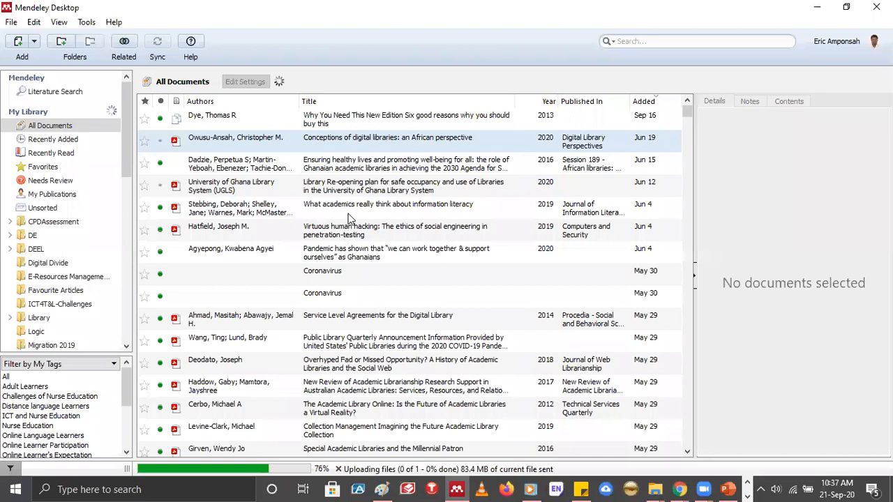
Browse the All Documents list and open the details of the QUAGOL qualitative data analysis article
scroll(351, 218, "down", 5)
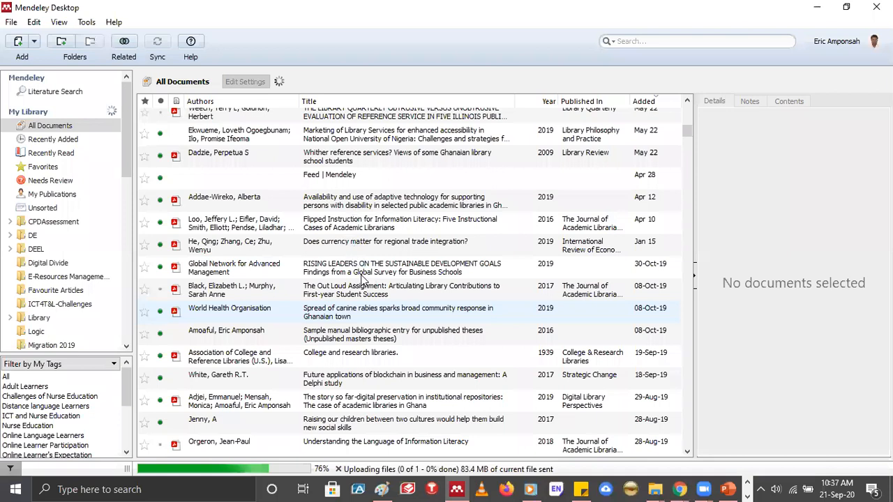
scroll(362, 279, "down", 9)
left_click(363, 280)
scroll(362, 280, "down", 1)
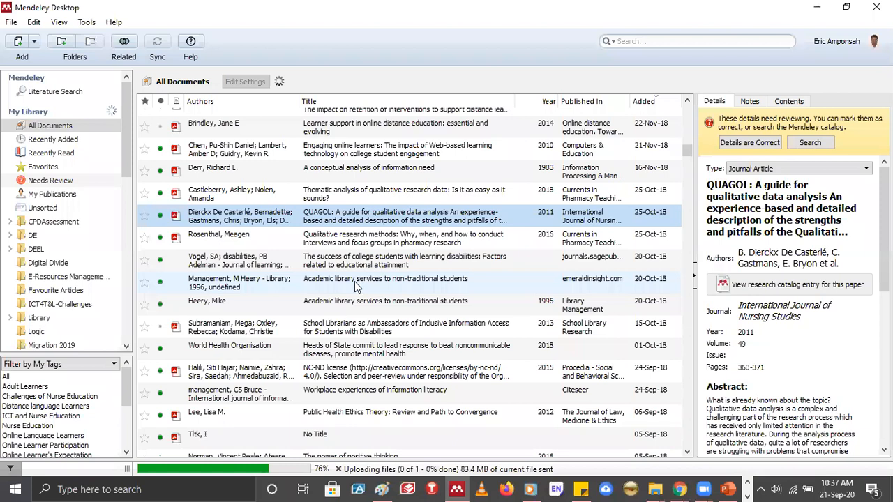
scroll(356, 286, "up", 4)
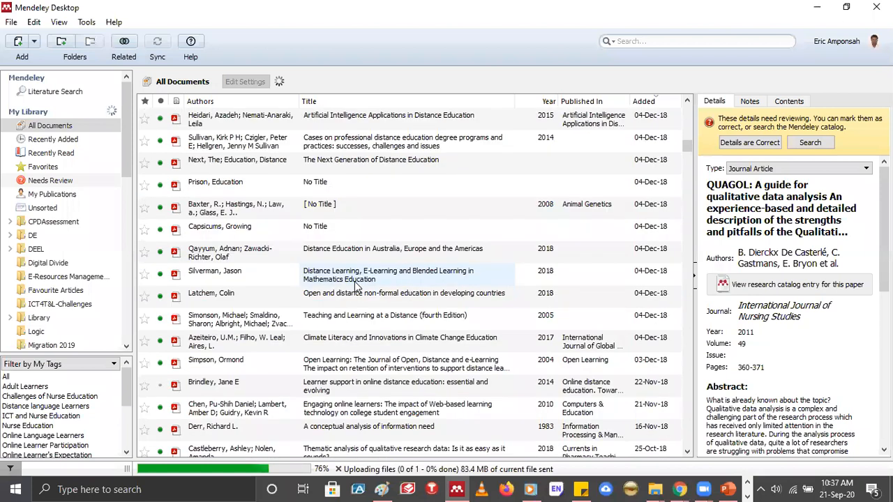
scroll(356, 286, "up", 10)
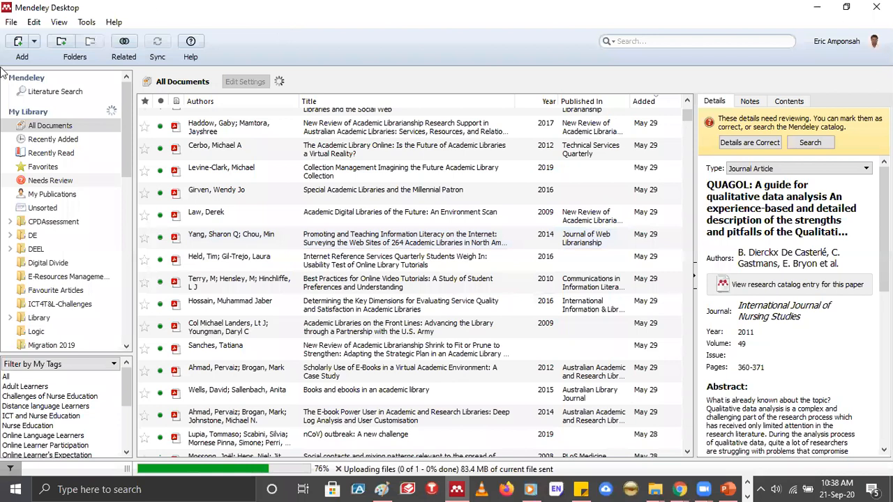
left_click(34, 43)
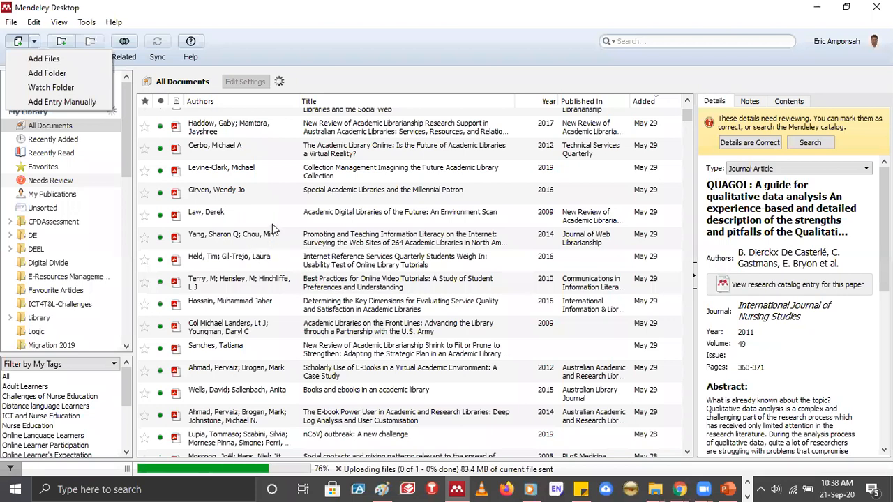
left_click(47, 67)
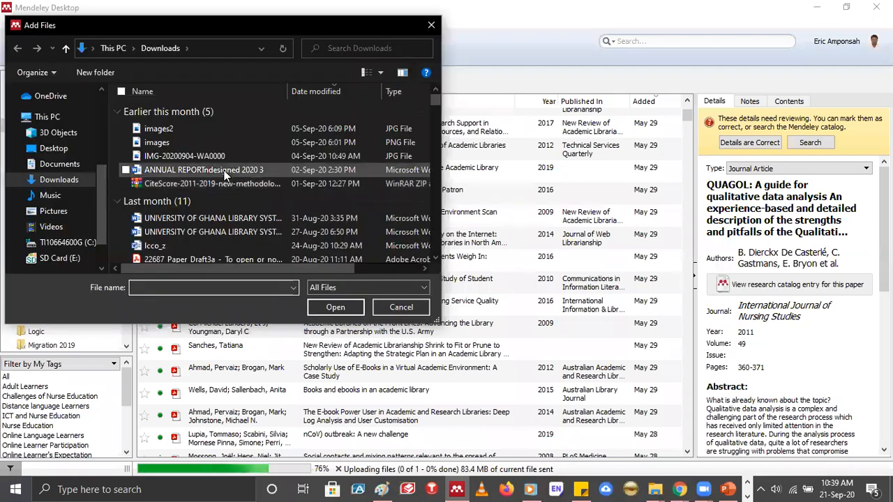
scroll(223, 170, "down", 3)
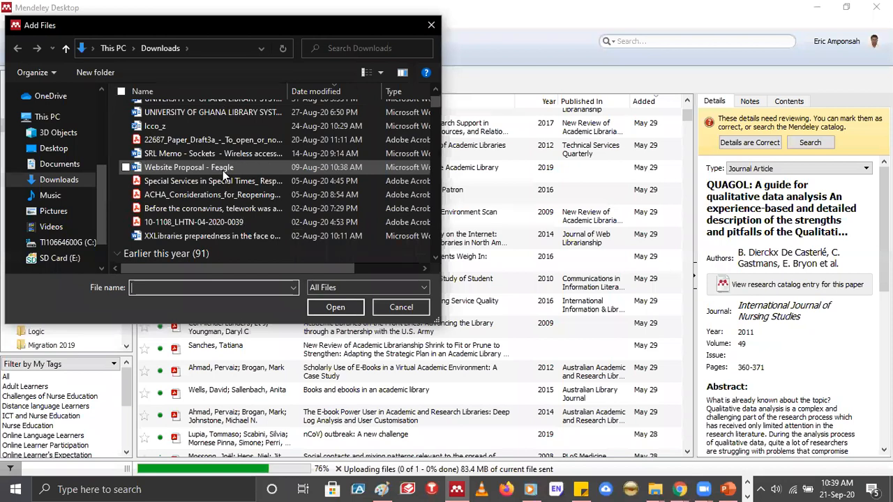
scroll(223, 171, "down", 10)
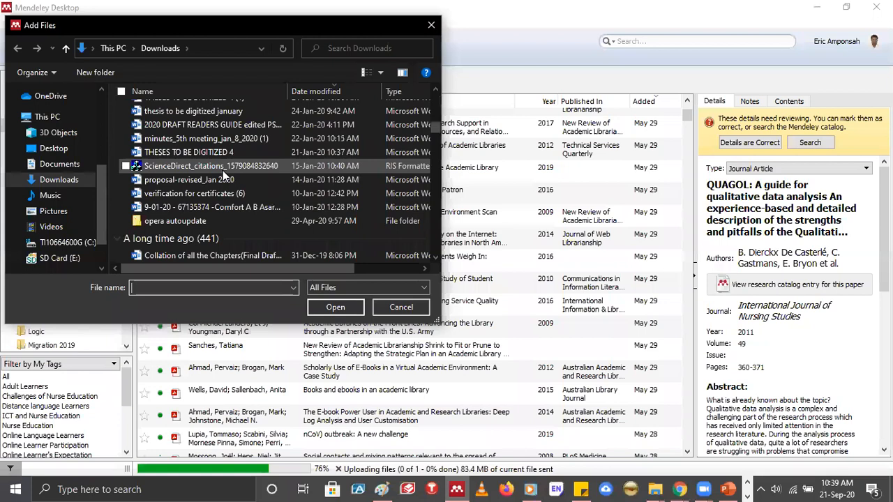
scroll(222, 170, "up", 1)
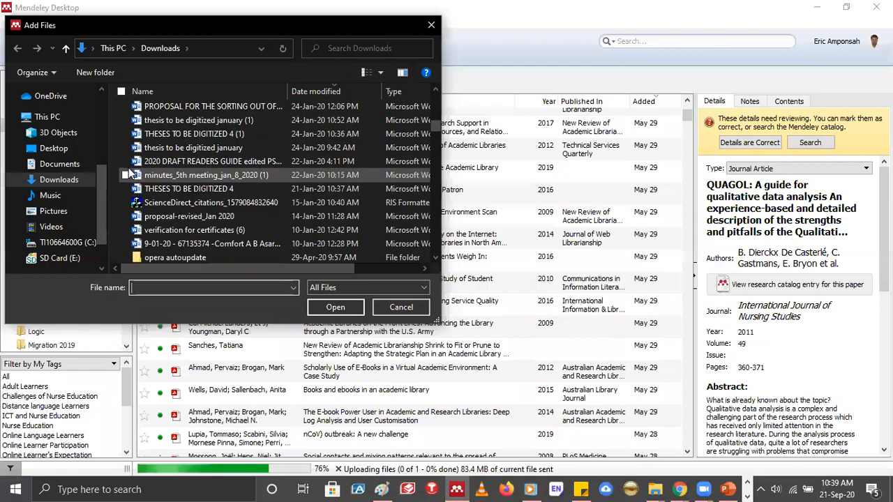
scroll(129, 168, "up", 5)
scroll(129, 167, "down", 3)
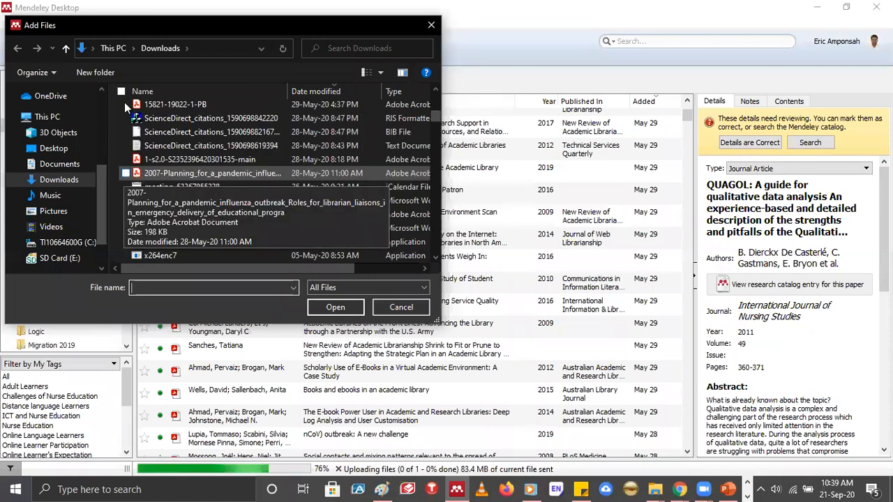
left_click(126, 173)
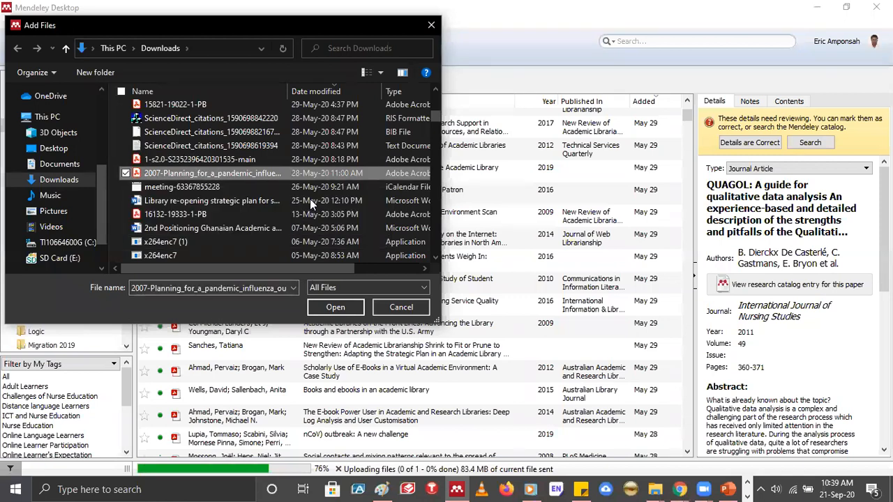
left_click(126, 105)
scroll(310, 175, "down", 3)
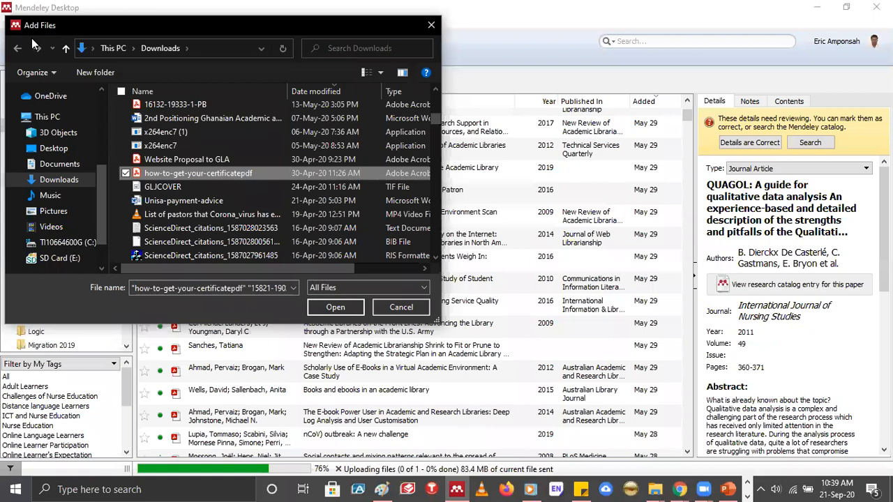
key("Return")
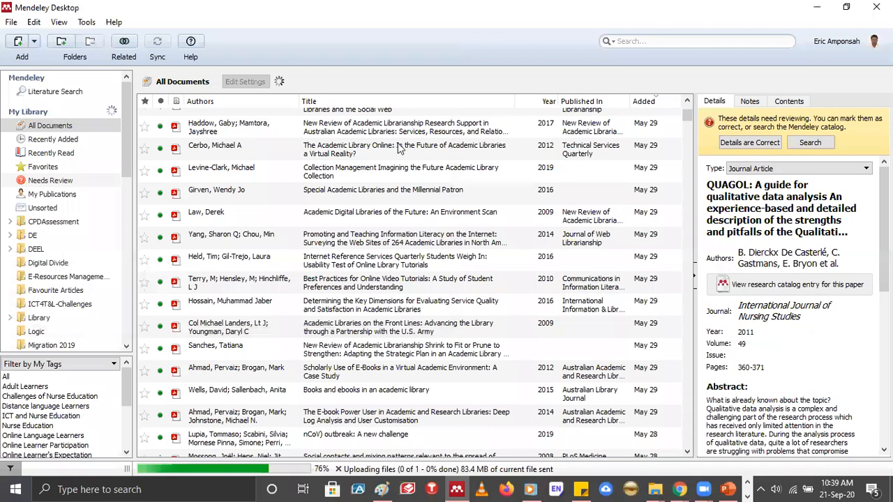
Open the Add Folder dialog and select the eaa folder on drive C:
left_click(34, 41)
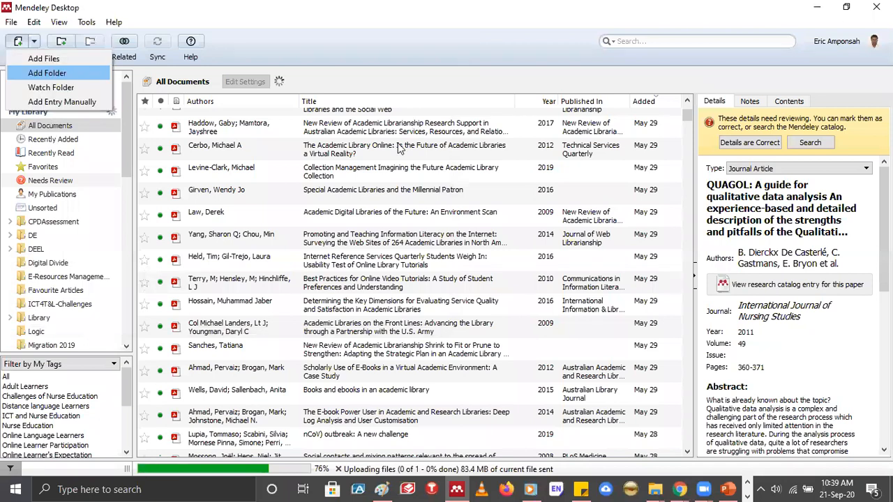
left_click(47, 72)
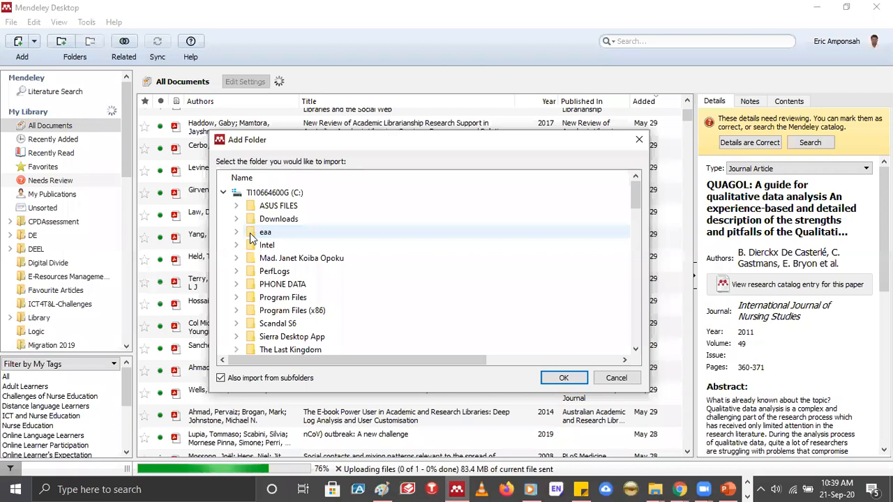
left_click(326, 232)
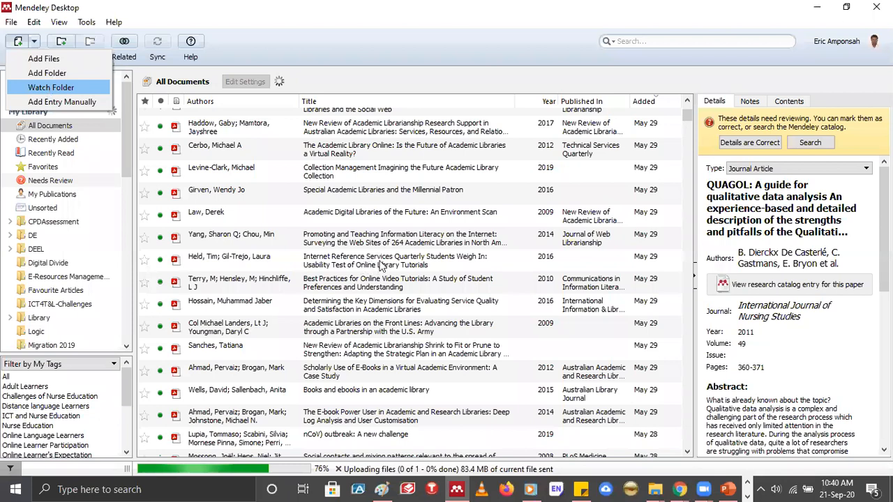
Open the Watched Folders options and examine the folders that can be monitored for new PDFs
key("Return")
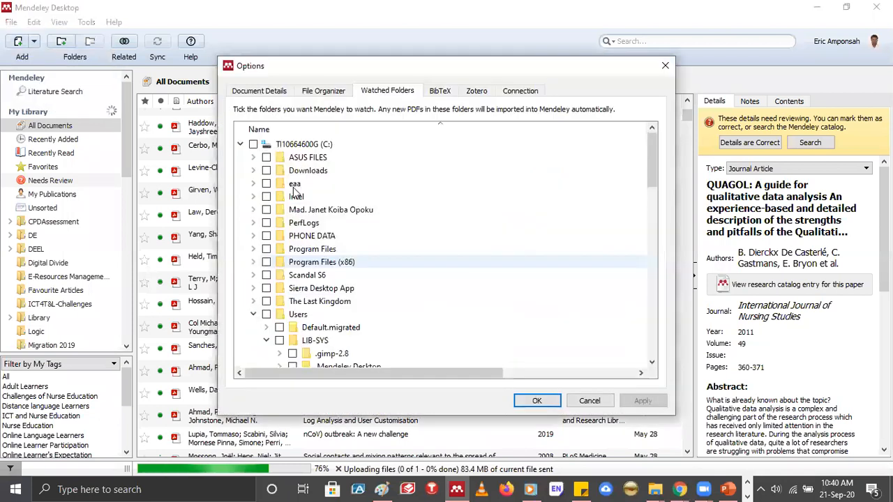
left_click(295, 195)
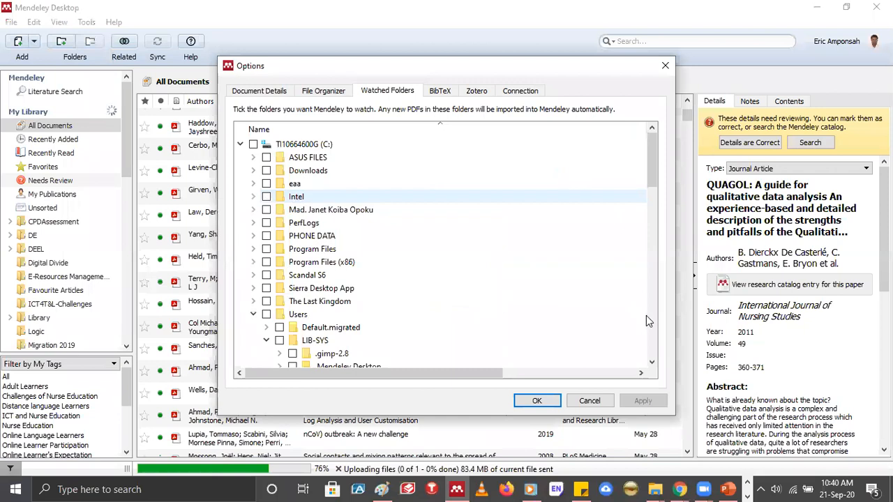
key("space")
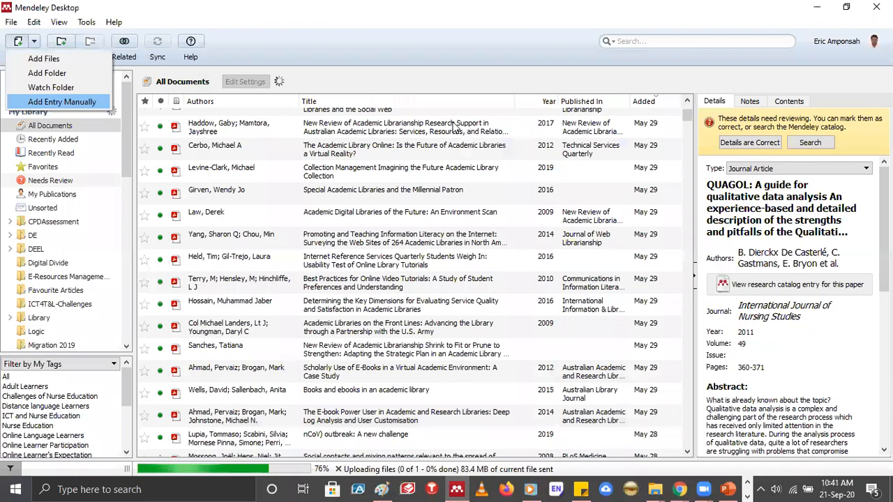
Start a manual document entry and move the New Document dialog aside
key("Return")
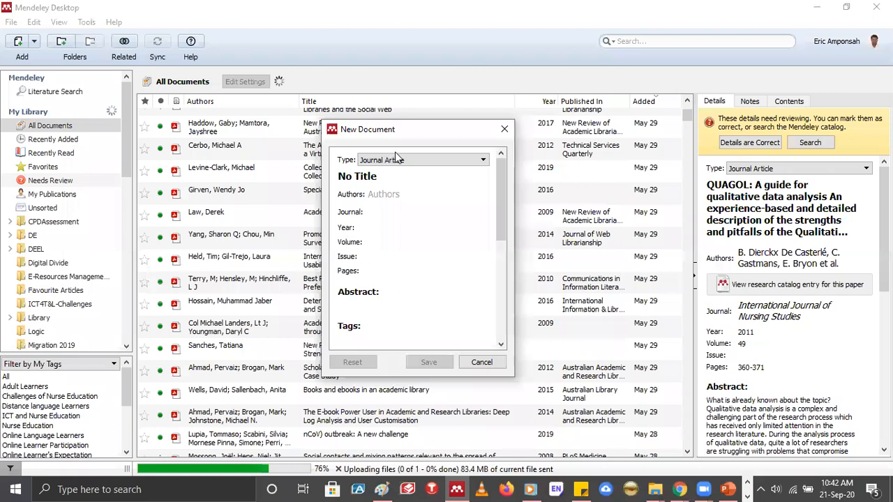
left_click_drag(426, 134, 277, 148)
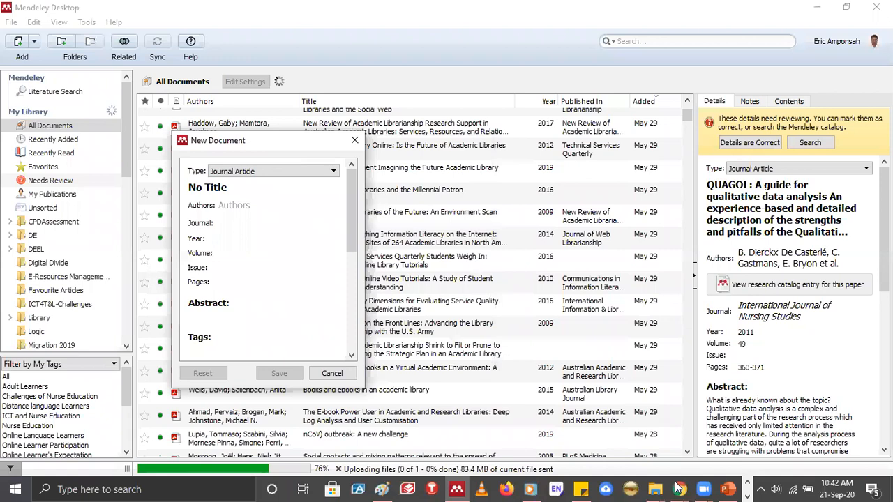
Switch to Chrome, open the University of Ghana site (ug.edu.gh) and read its History page on the establishment of the university
left_click(676, 488)
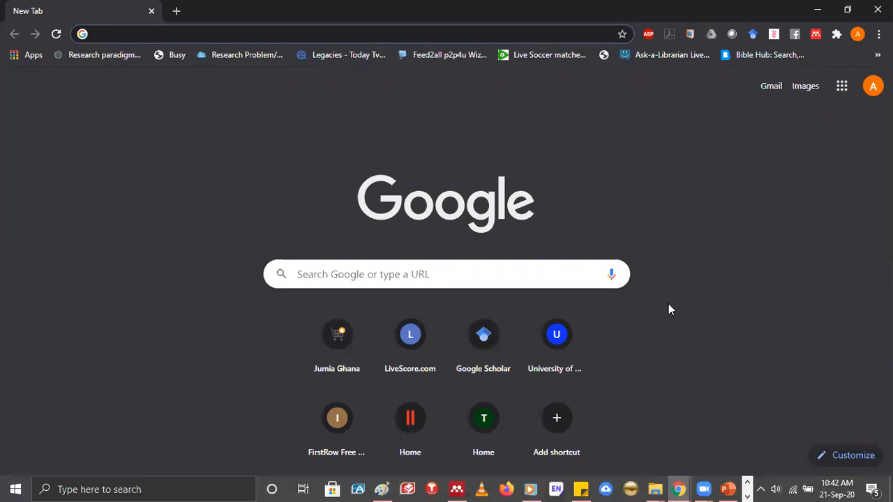
type("u")
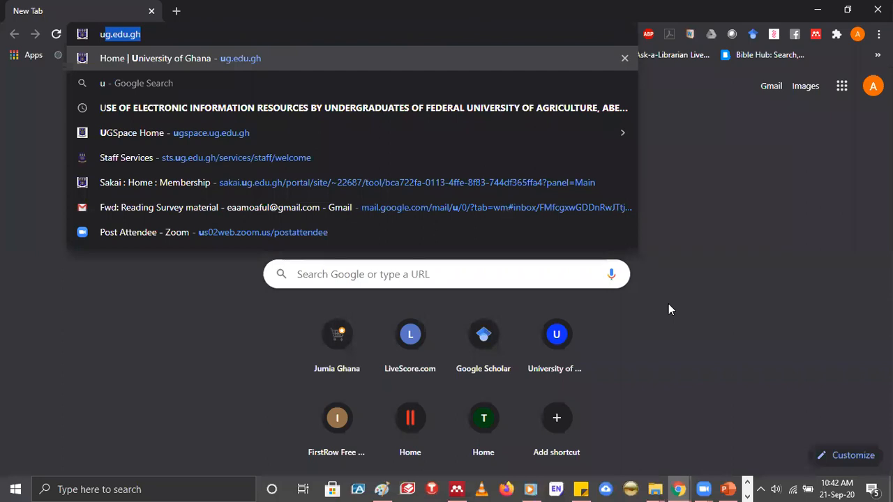
key("Return")
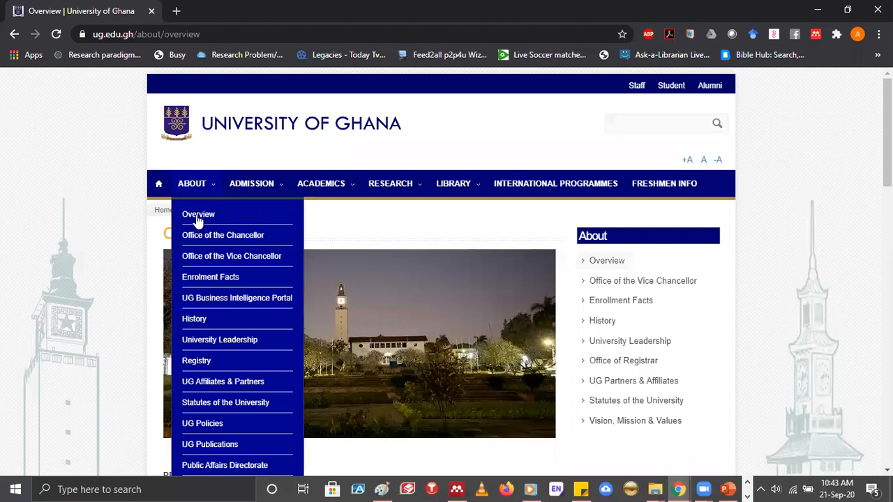
left_click(199, 323)
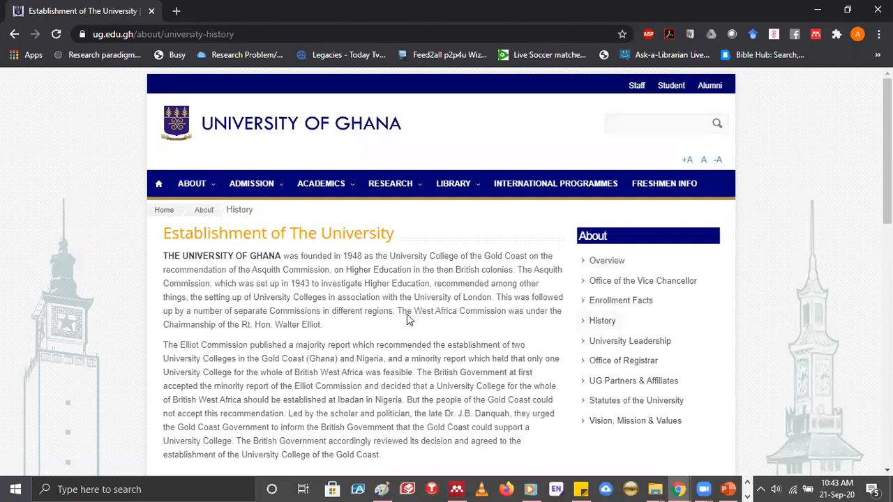
scroll(408, 319, "down", 4)
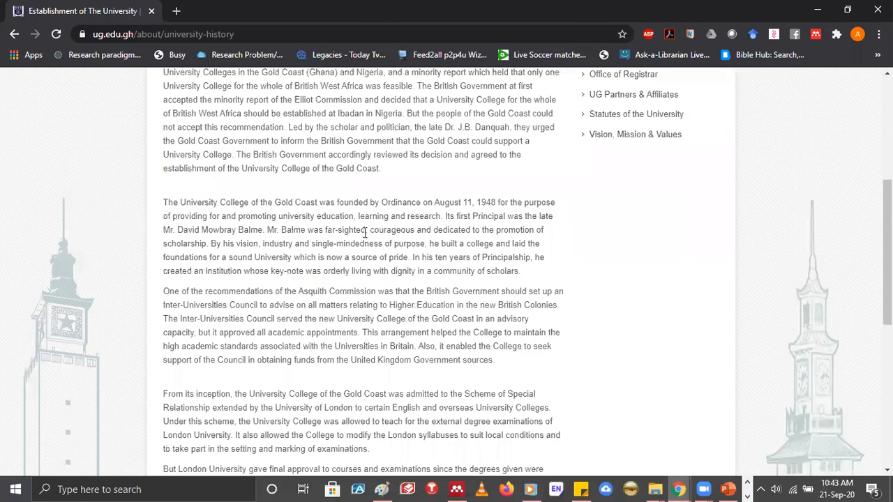
scroll(364, 255, "up", 1)
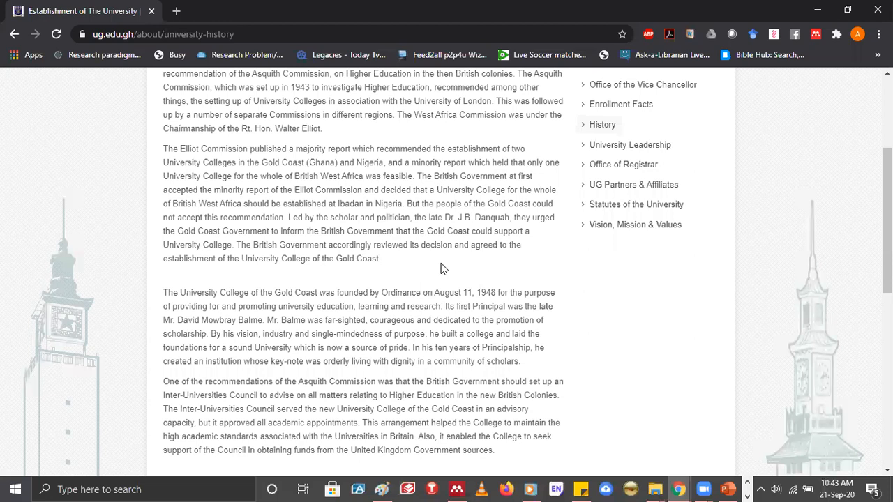
scroll(444, 269, "up", 2)
left_click_drag(174, 219, 425, 232)
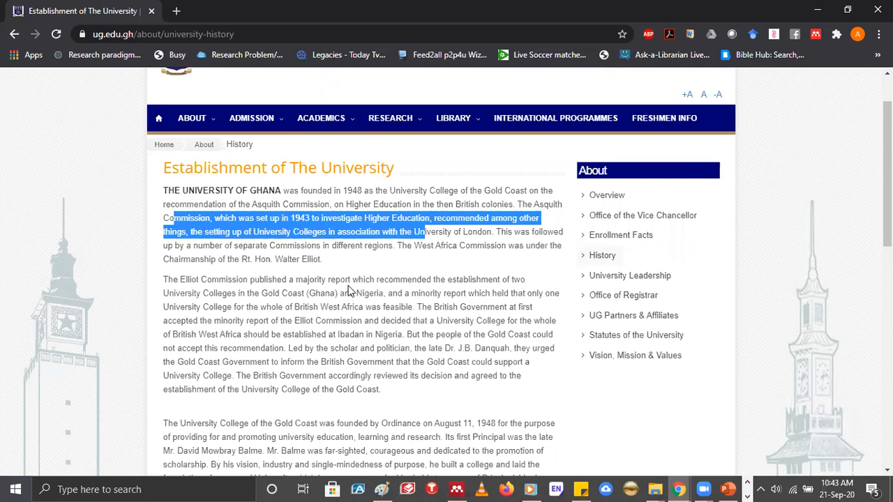
left_click(351, 292)
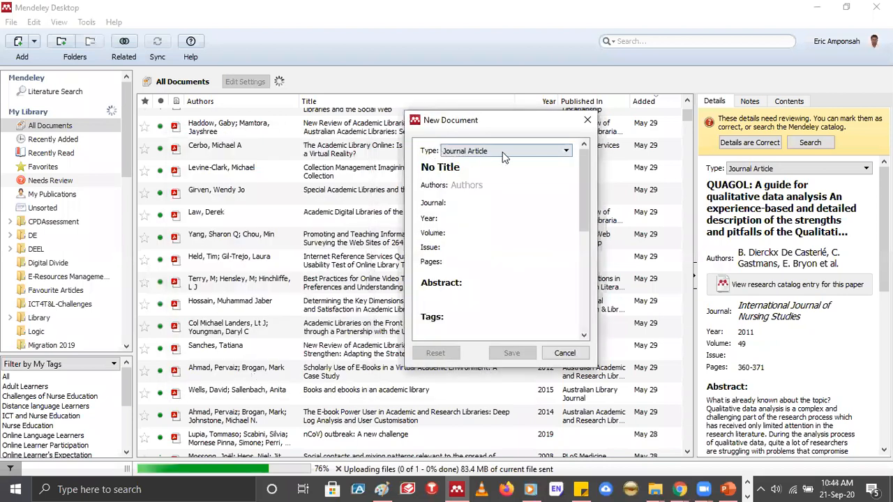
Return to Mendeley Desktop and set the new document's type to Web Page
left_click(506, 152)
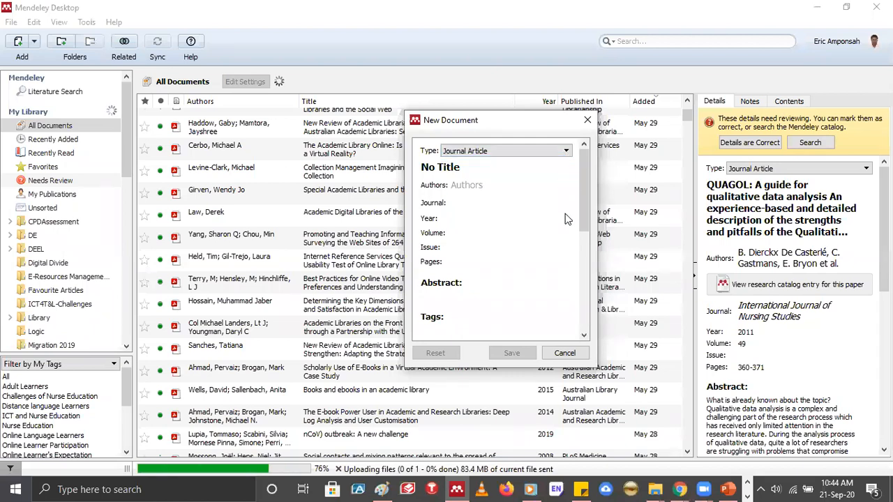
left_click(566, 151)
scroll(477, 233, "down", 3)
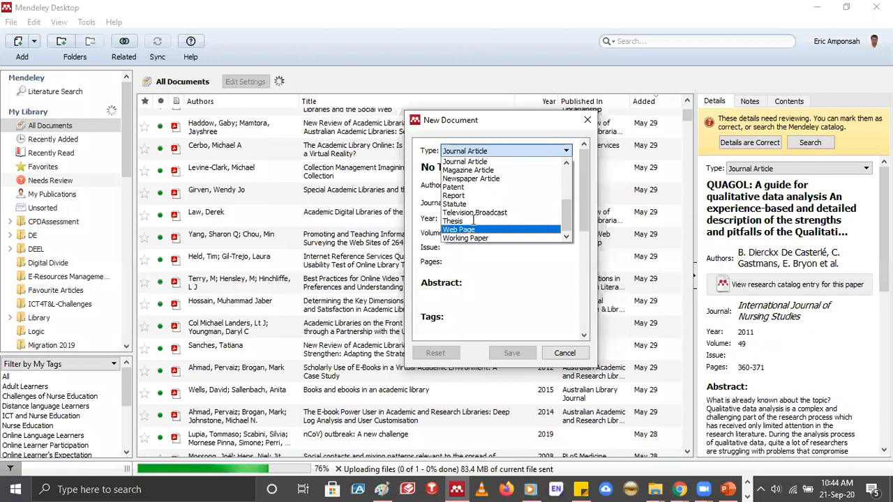
left_click(473, 228)
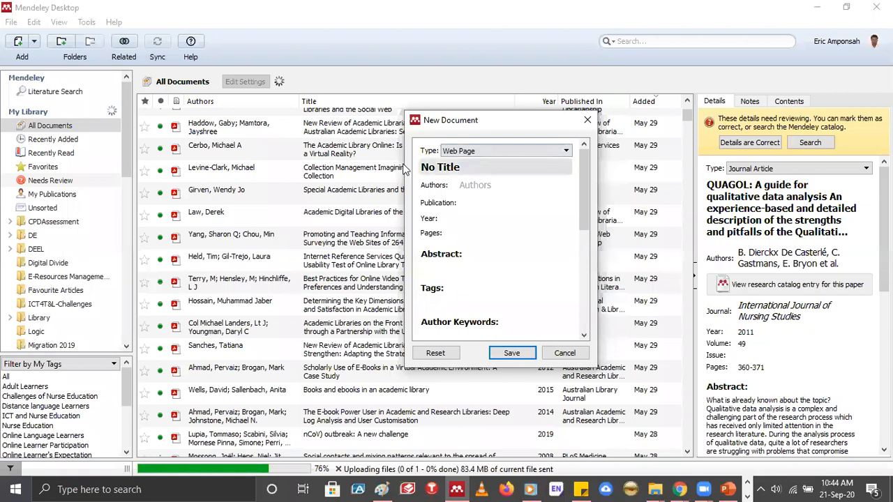
Copy the History page's heading from Chrome and enter "Establishment of The University" as the new document's title
left_click(460, 167)
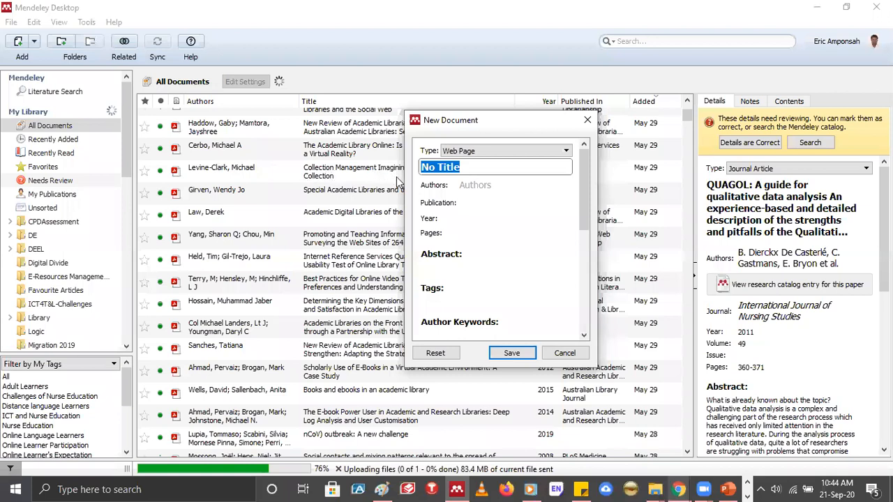
left_click(678, 489)
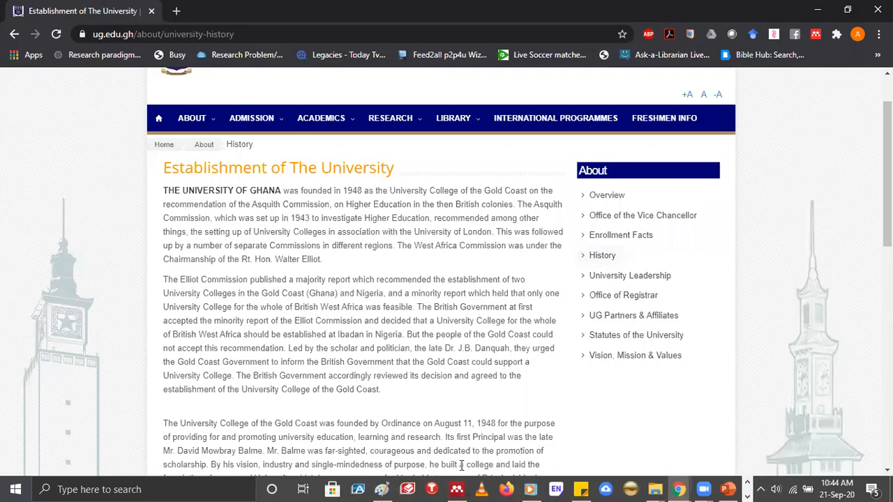
left_click_drag(164, 169, 397, 172)
key("alt+Tab")
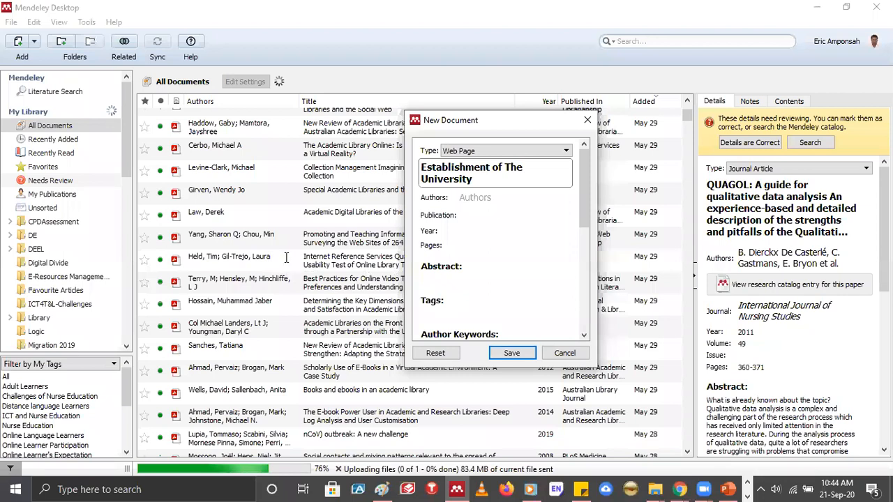
Copy "UNIVERSITY OF GHANA" from the History page's first paragraph in Chrome and paste it as the author in Mendeley Desktop's new document
key("alt+Tab")
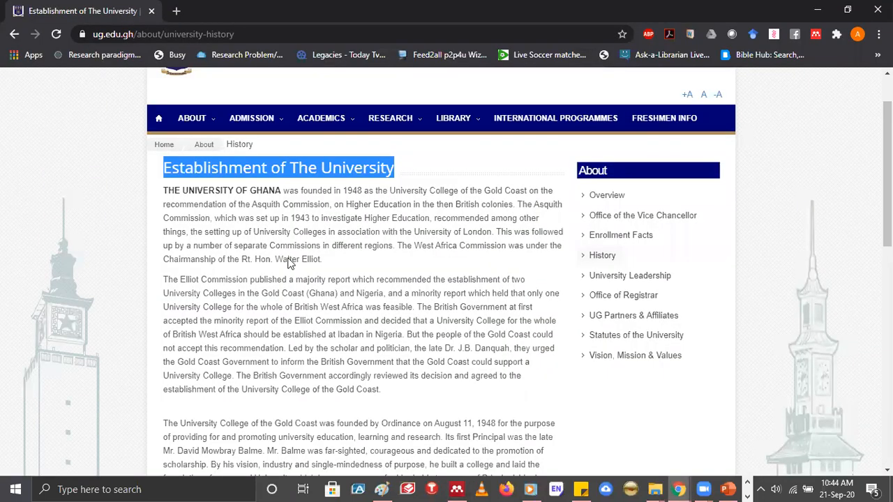
scroll(290, 262, "down", 1)
scroll(350, 308, "down", 3)
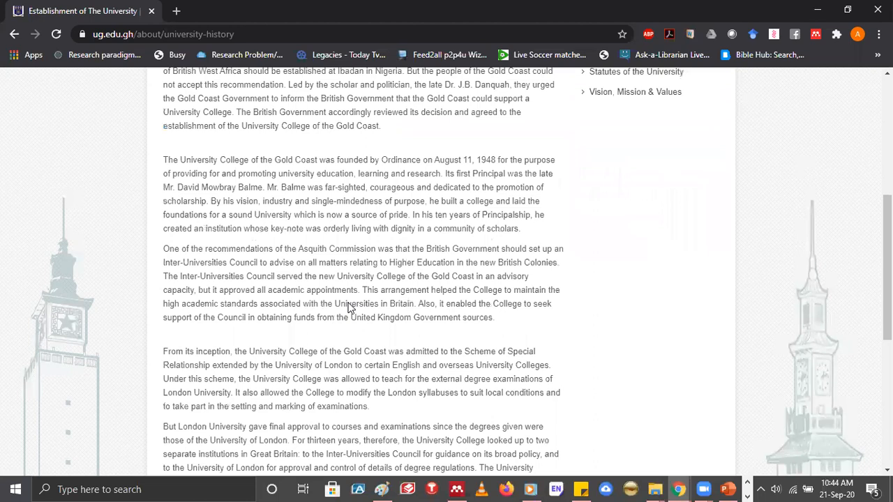
scroll(350, 308, "up", 5)
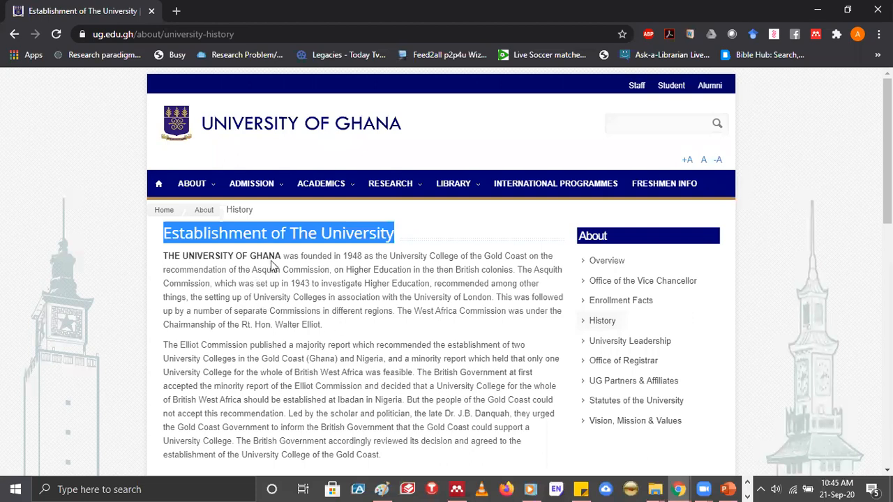
scroll(167, 265, "down", 1)
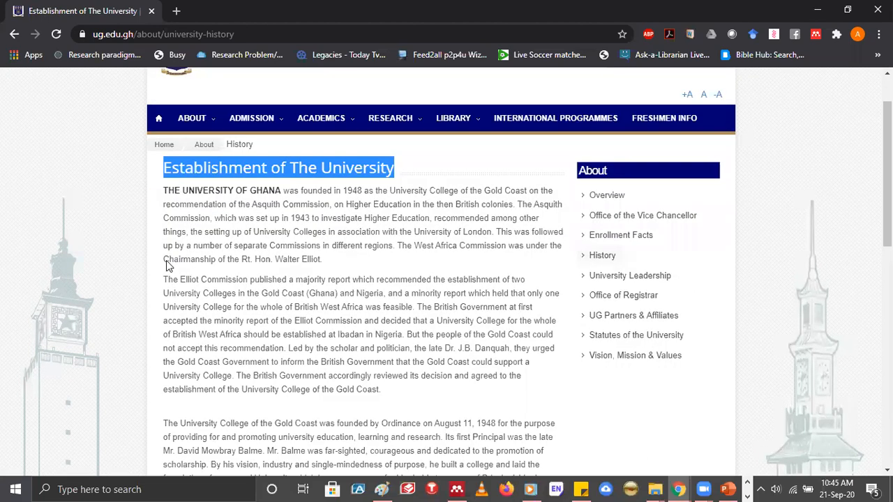
scroll(165, 261, "up", 1)
left_click_drag(165, 260, 281, 259)
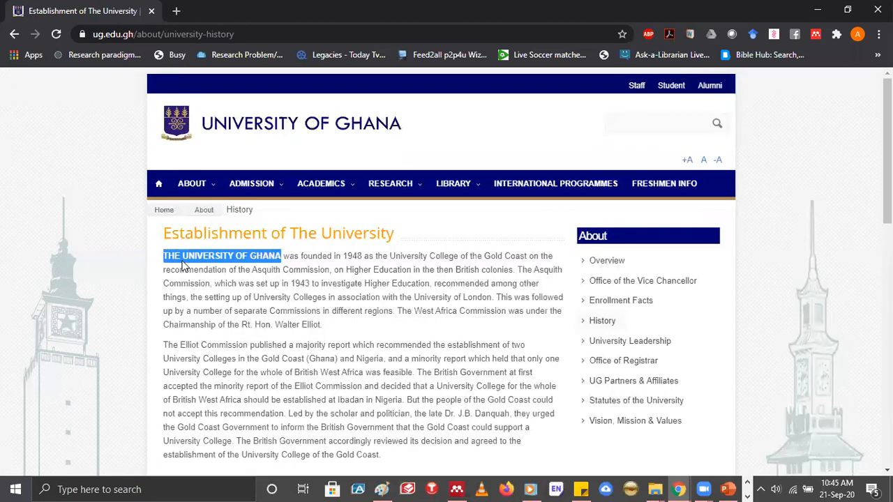
left_click_drag(183, 262, 189, 264)
key("ctrl+c")
key("alt+Tab")
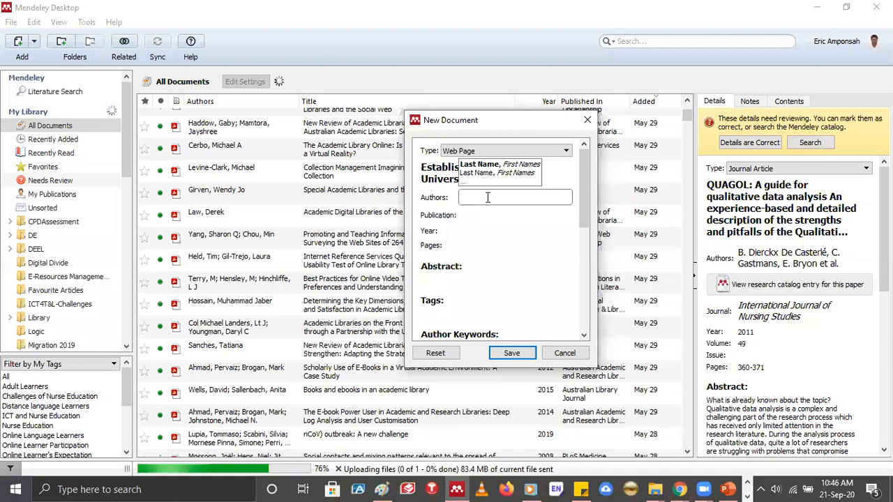
key("ctrl+v")
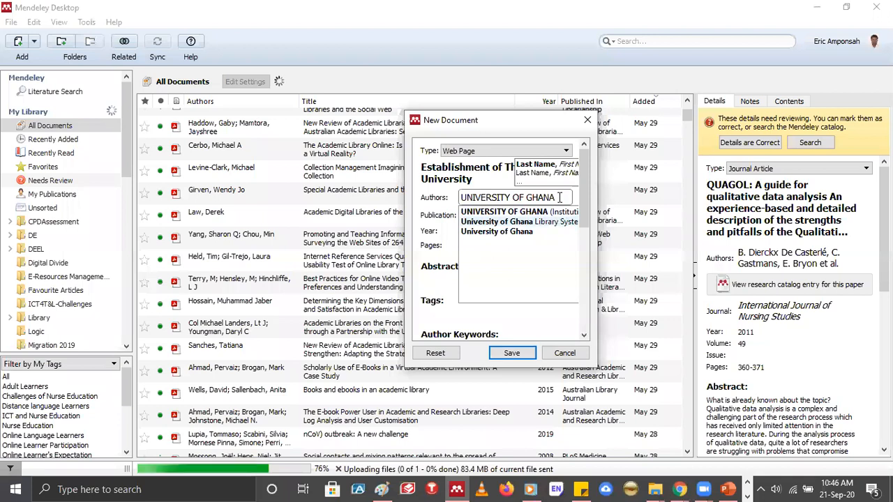
Re-enter the author as "UNIVERSITY OF GHANA" and accept the suggestion that marks it as an institution/organization
key("BackSpace")
key("BackSpace")
key("BackSpace")
key("BackSpace")
key("BackSpace")
key("BackSpace")
key("BackSpace")
key("BackSpace")
key("BackSpace")
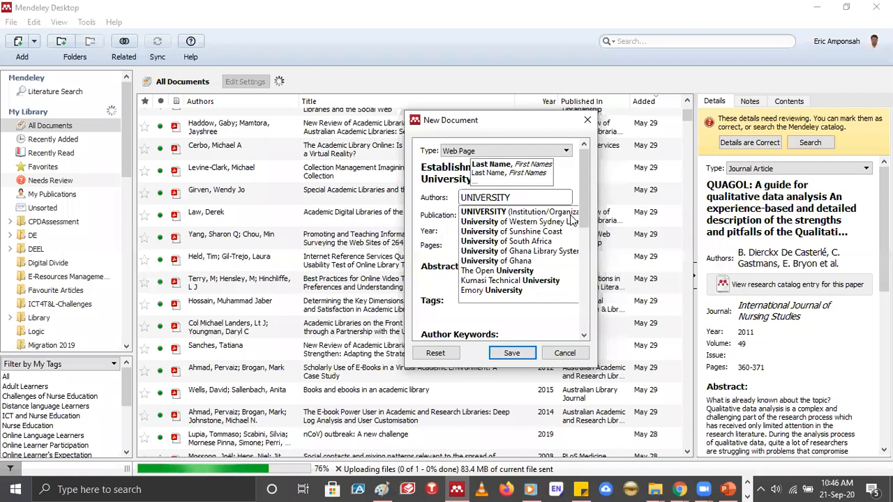
key("BackSpace")
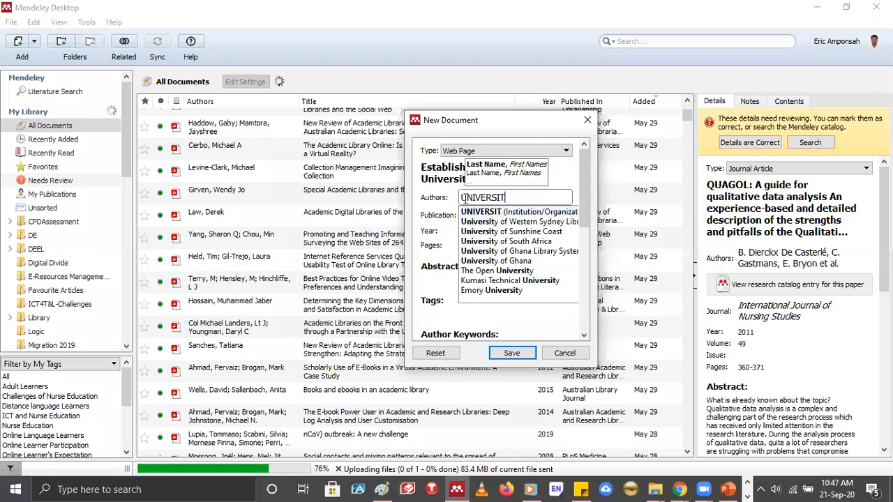
type("Y OF GHANA")
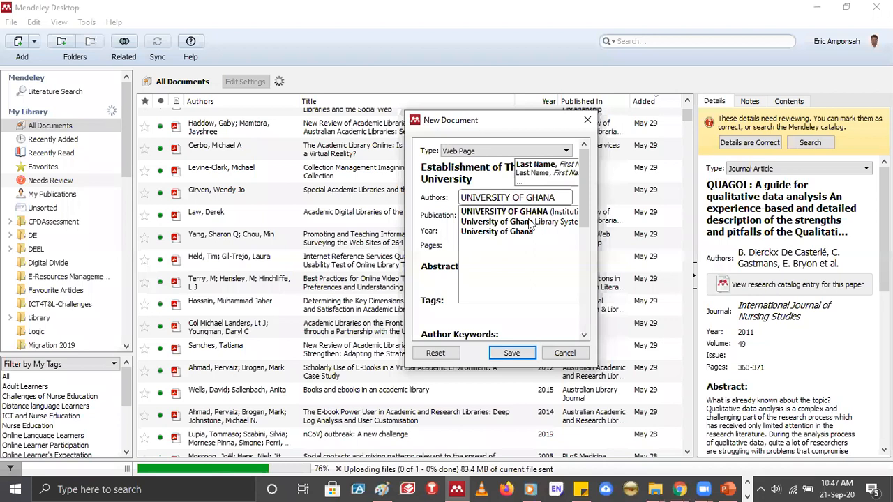
left_click(567, 212)
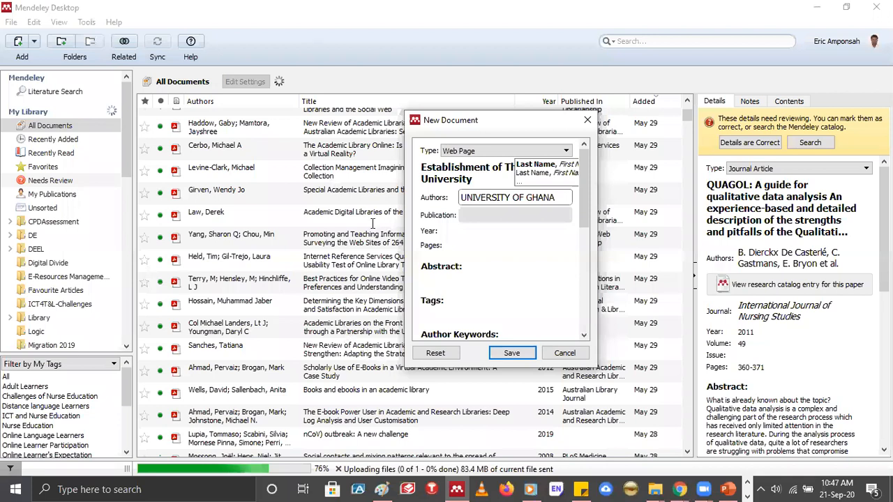
Look up the copyright year in the History page's footer in Chrome, and set the new document's year to 2018 in Mendeley Desktop
key("alt+Tab")
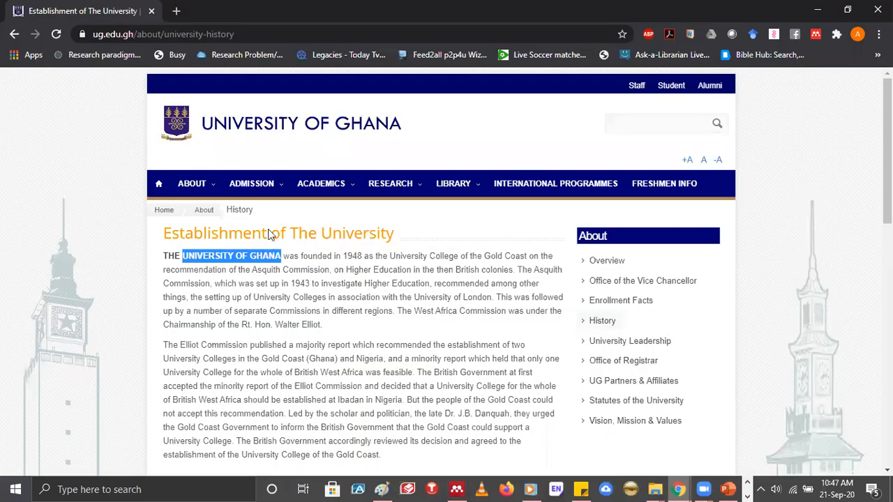
scroll(272, 212, "down", 10)
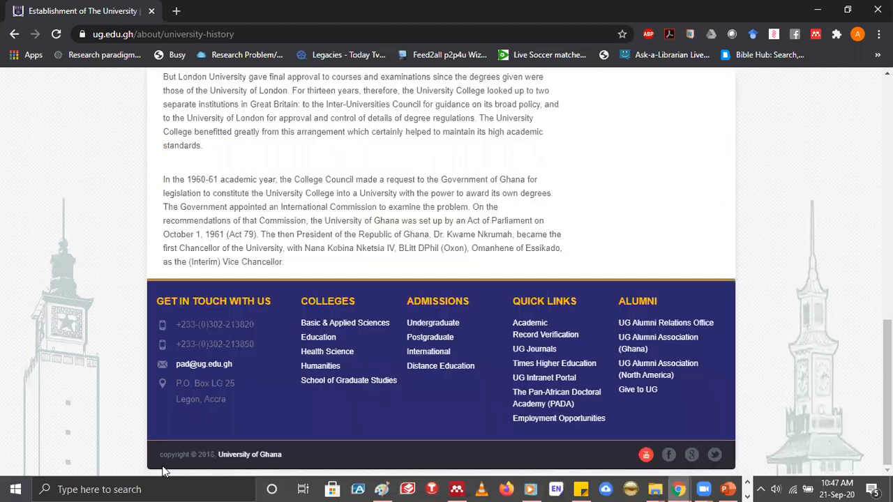
double_click(200, 455)
key("Home")
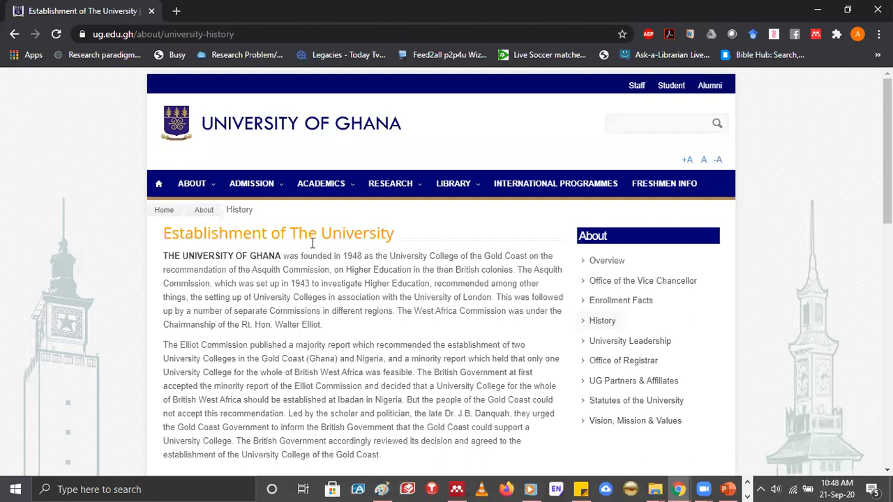
scroll(201, 461, "down", 10)
double_click(203, 458)
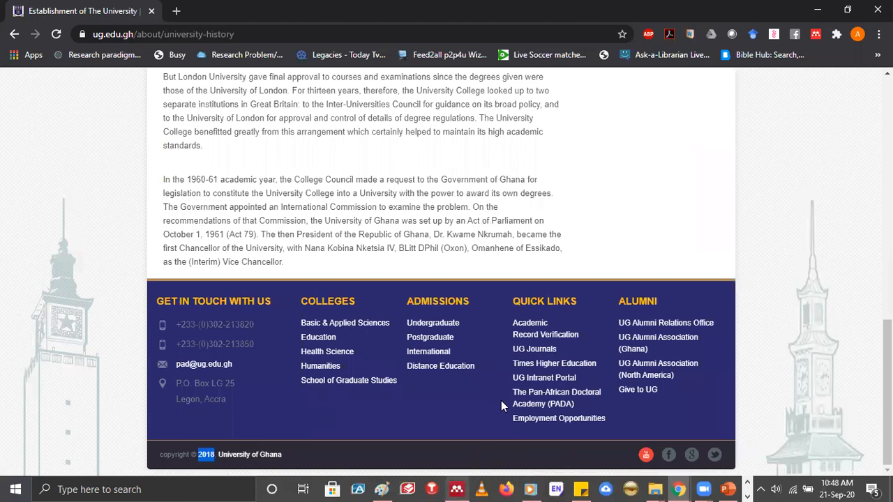
key("alt+Tab")
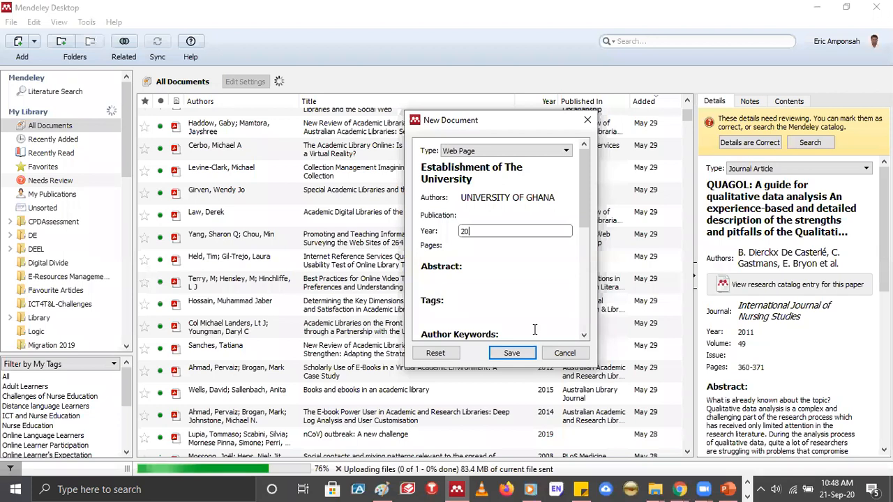
type("18")
Set the new document's access date to 21/09/2020
scroll(460, 266, "down", 3)
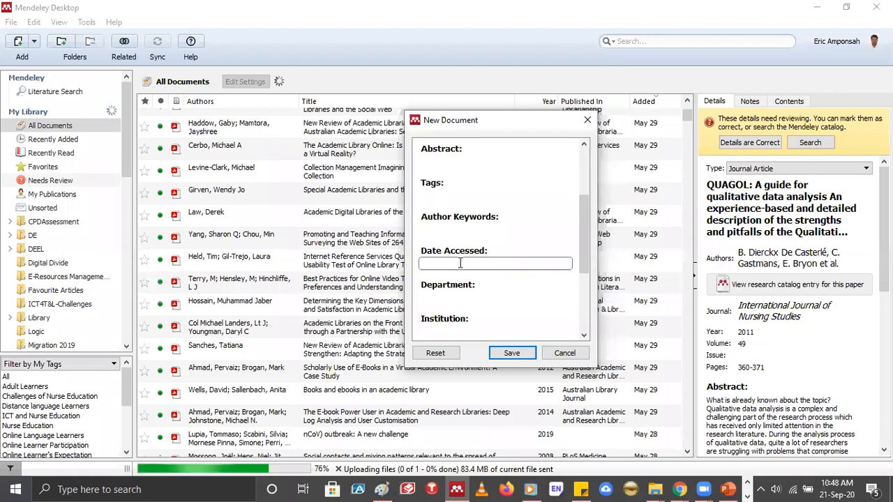
left_click(460, 263)
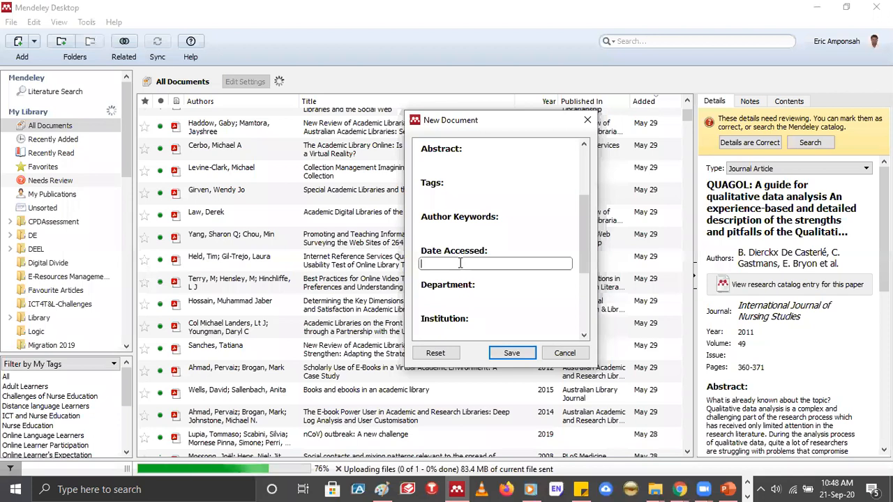
type("21/")
type("09/")
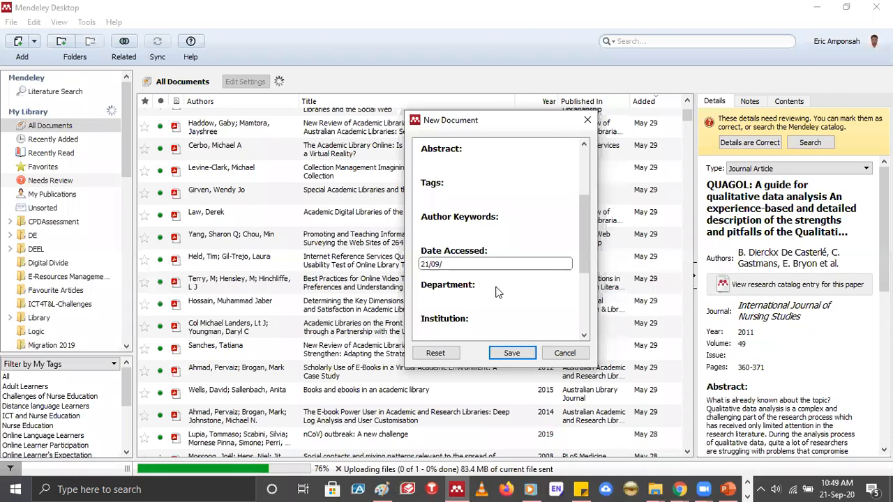
type("2020")
Copy the History page's web address (ug.edu.gh/about/university-history) from Chrome and add it as the new document's URL in Mendeley Desktop
scroll(496, 283, "down", 1)
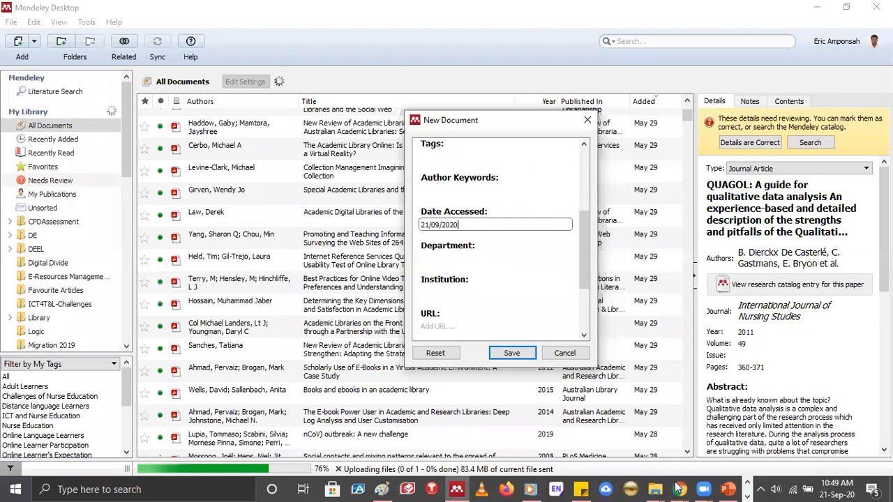
key("Tab")
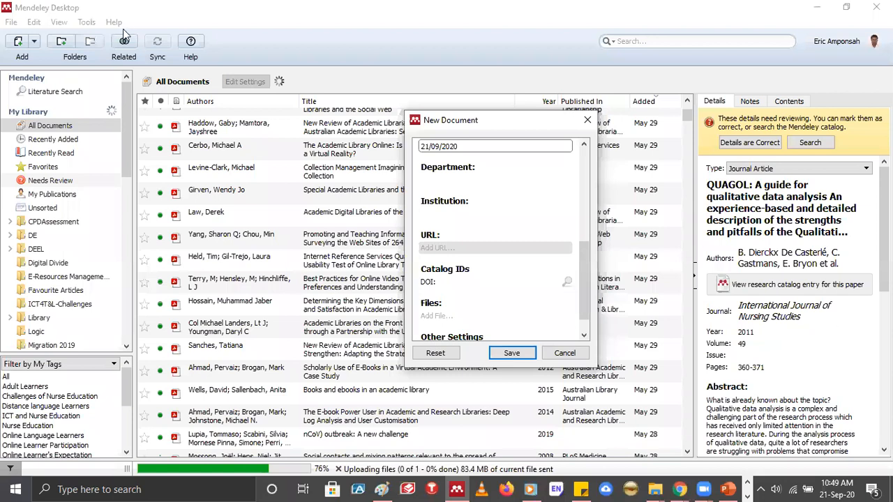
key("alt+Tab")
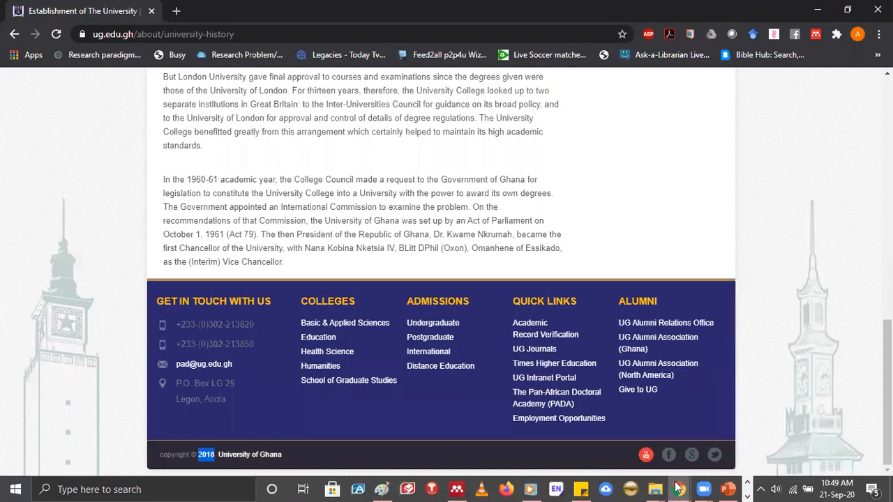
key("ctrl+l")
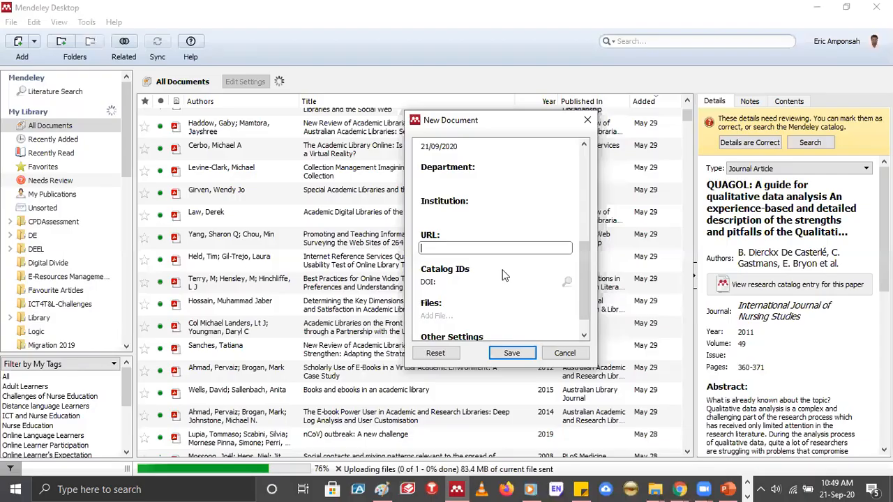
type("https://www.ug.edu.gh/about/university-history")
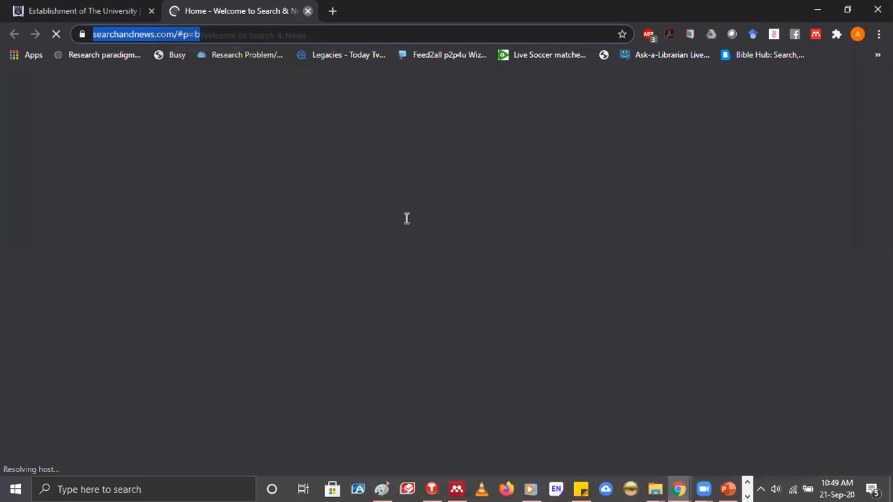
key("ctrl+w")
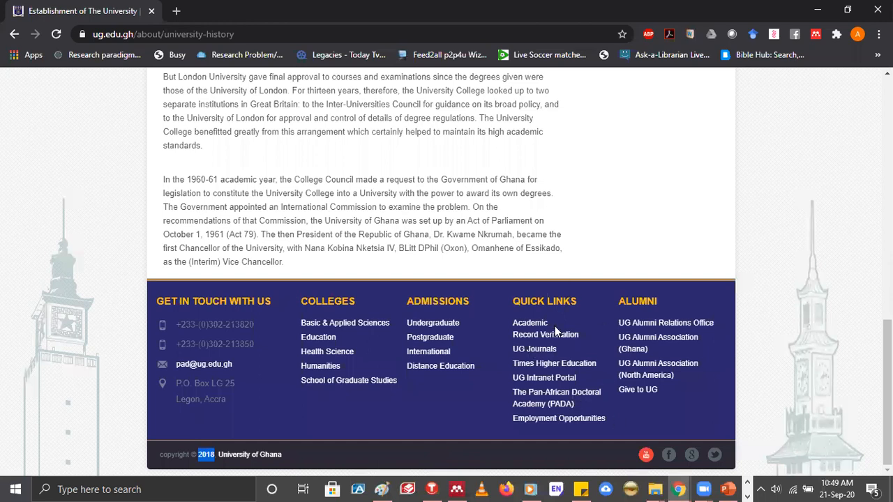
scroll(554, 325, "up", 10)
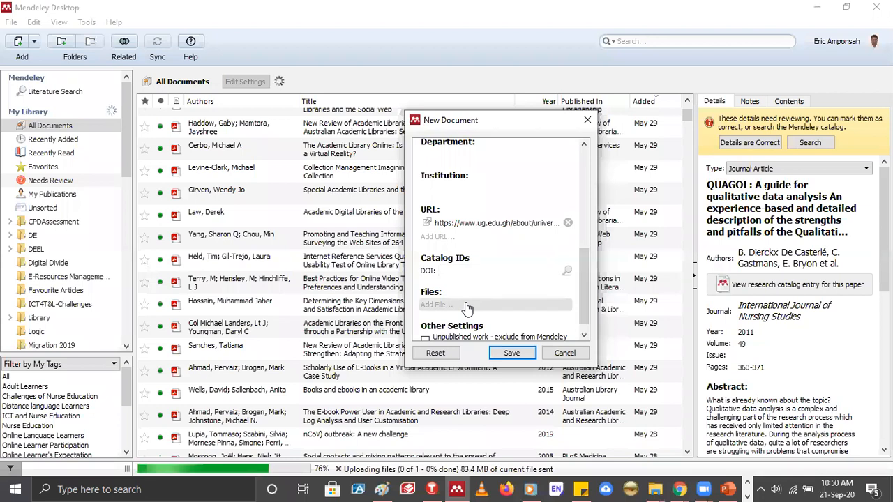
Switch to Chrome and save the History page as the PDF "Establishment of The University _ University of Ghana" in the GRASAG-Legon folder
left_click(679, 488)
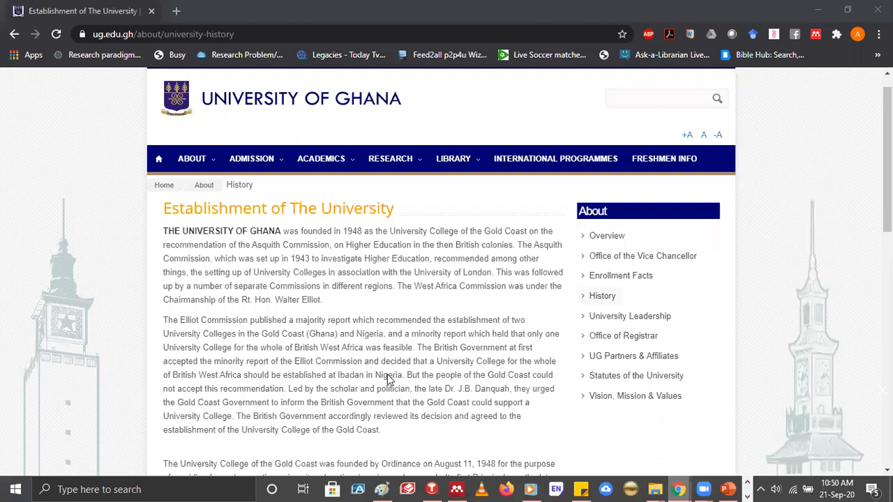
scroll(389, 379, "up", 1)
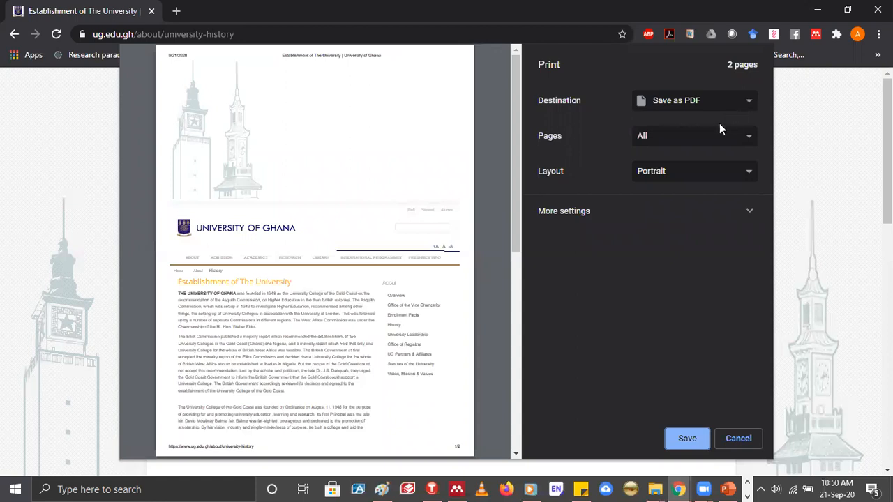
left_click(750, 102)
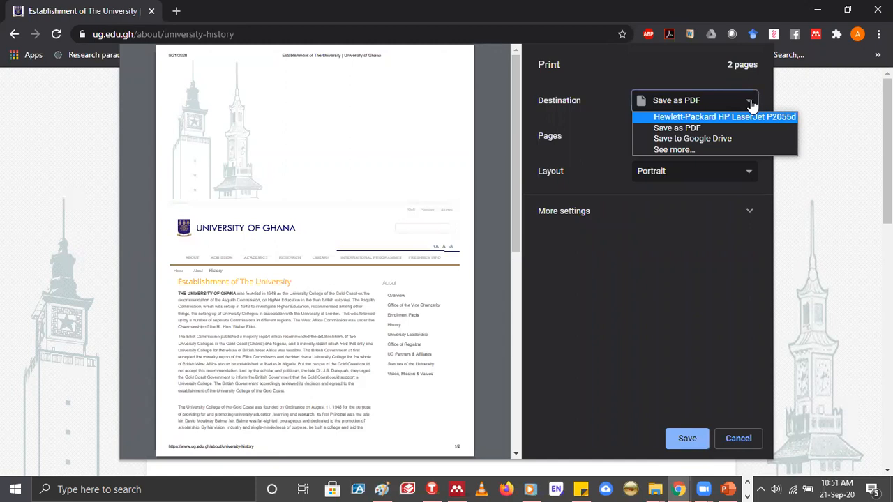
left_click(688, 436)
left_click(688, 437)
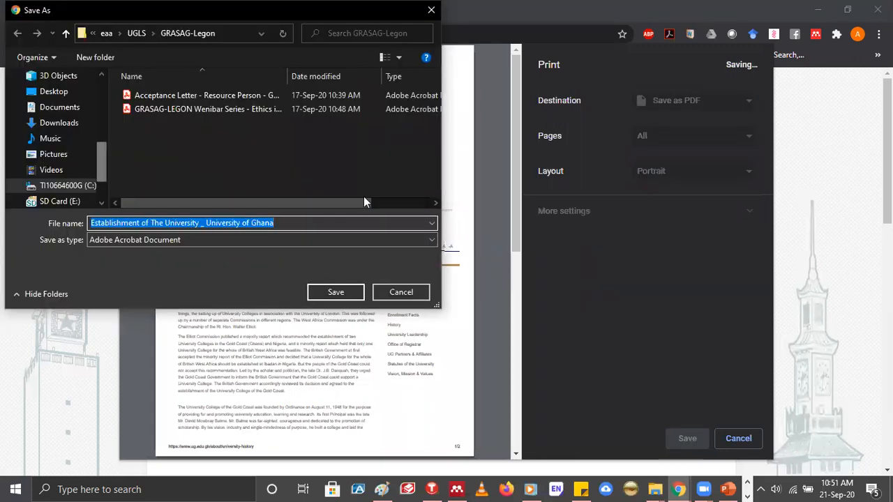
left_click(336, 292)
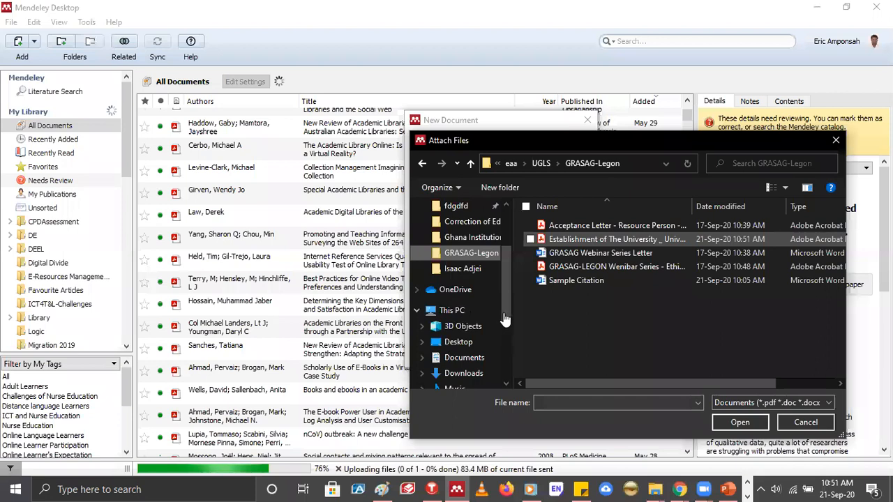
Attach the "Establishment of The University" PDF to the new document in Mendeley Desktop, save the entry and review its details
key("Return")
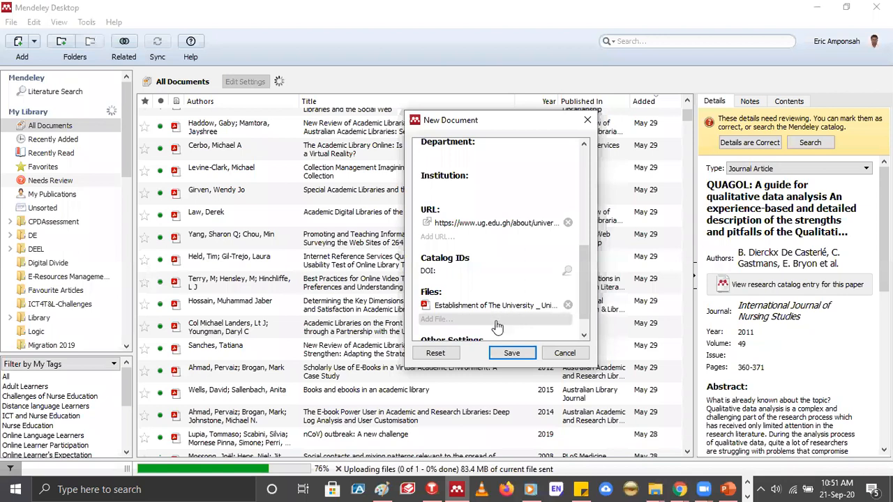
left_click(518, 360)
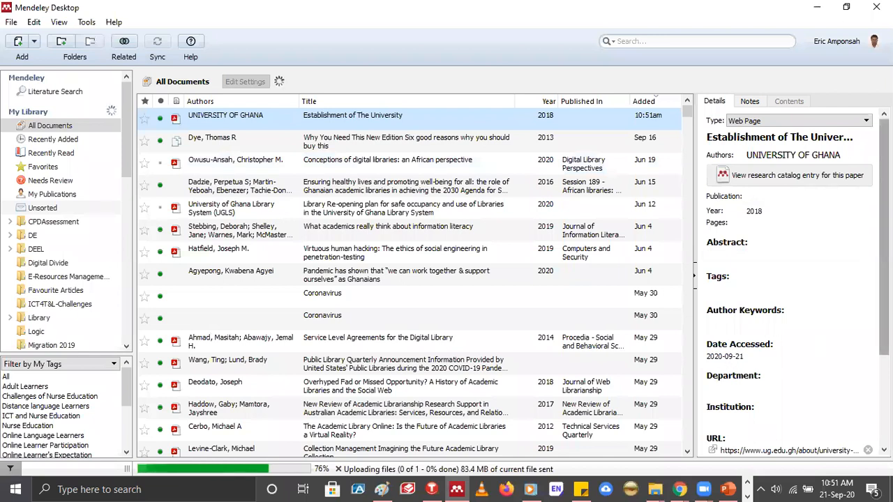
scroll(709, 316, "down", 3)
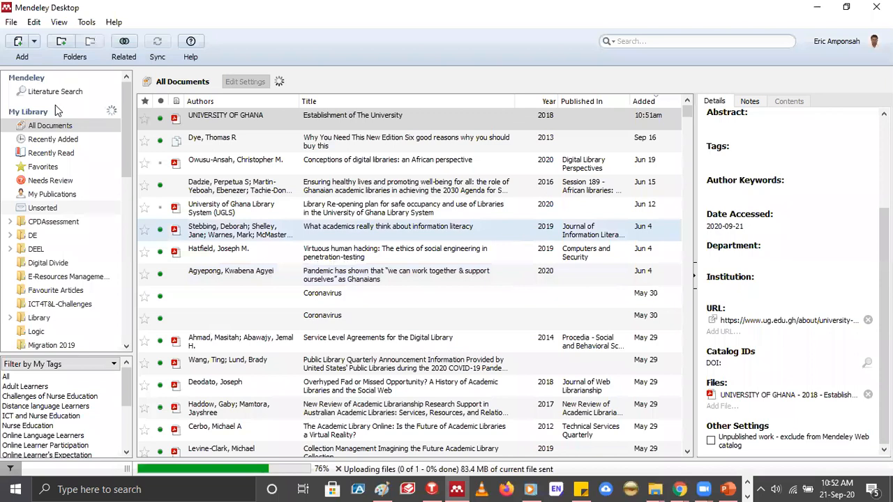
Browse the reference types for a new document and choose Film
left_click(512, 148)
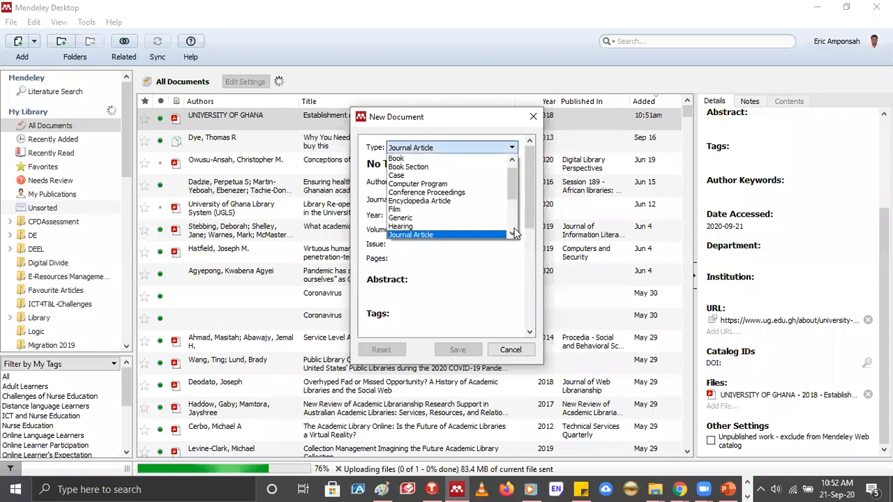
left_click(514, 230)
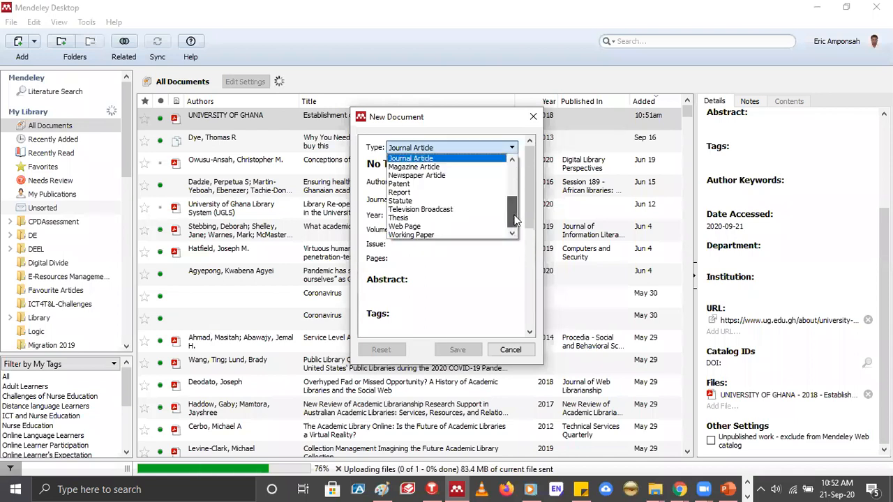
left_click(515, 180)
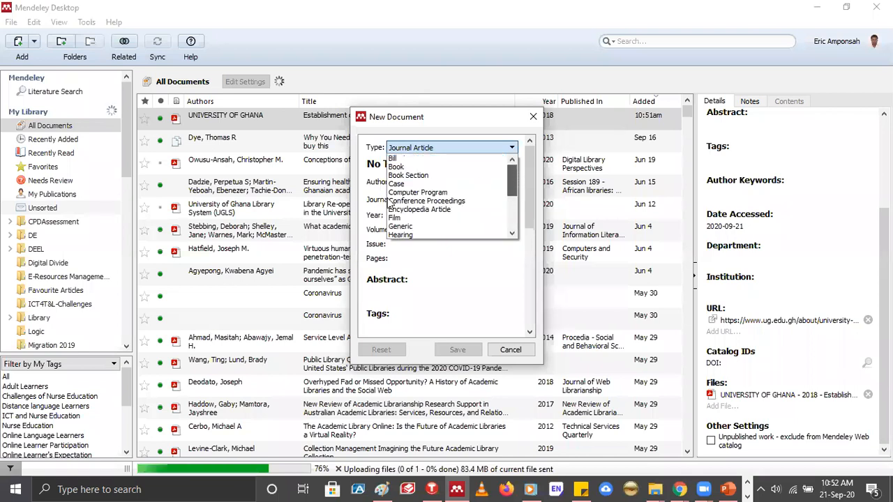
scroll(398, 204, "down", 1)
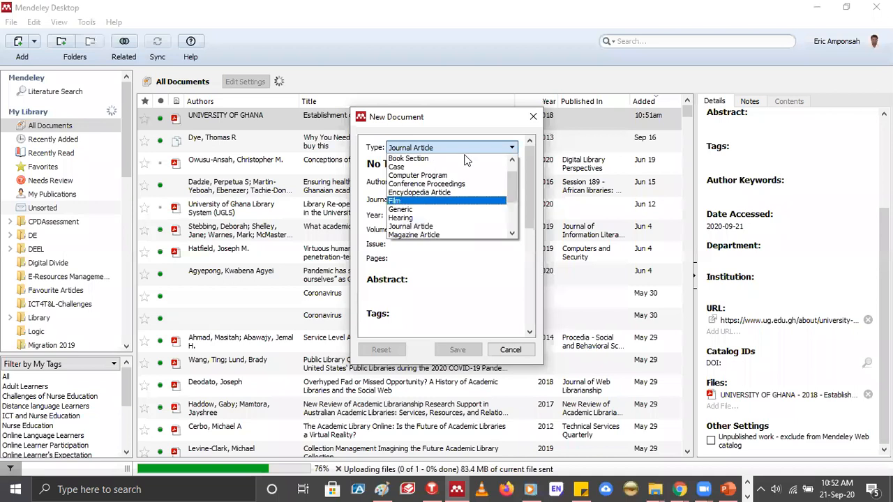
left_click(440, 200)
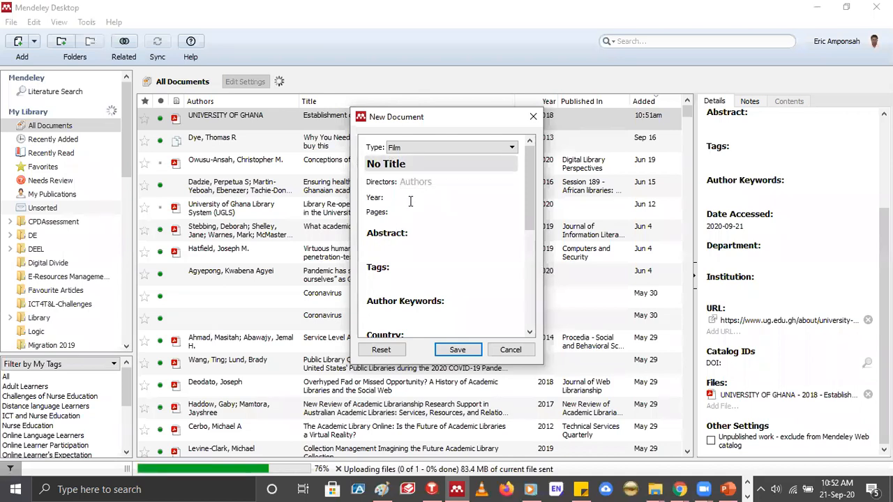
Examine the fields offered for a Film entry, from Directors and Year to Other Settings, and cancel the new document
left_click(414, 183)
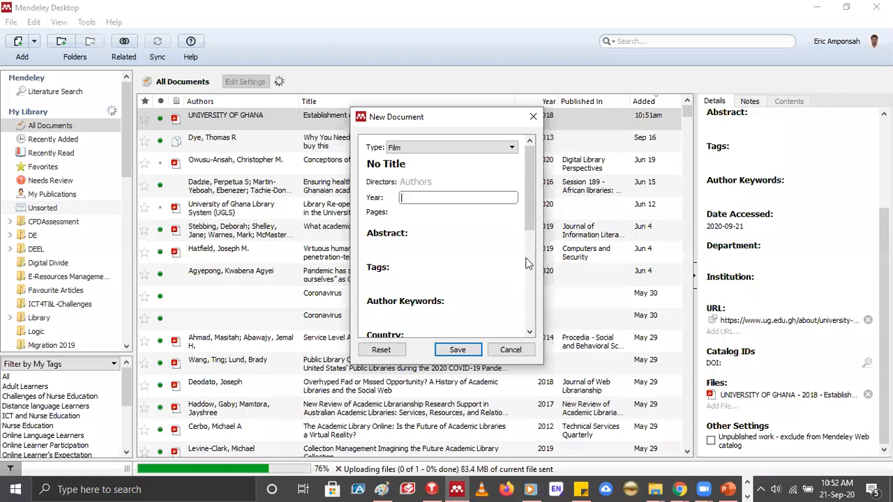
scroll(524, 262, "down", 3)
scroll(518, 261, "down", 2)
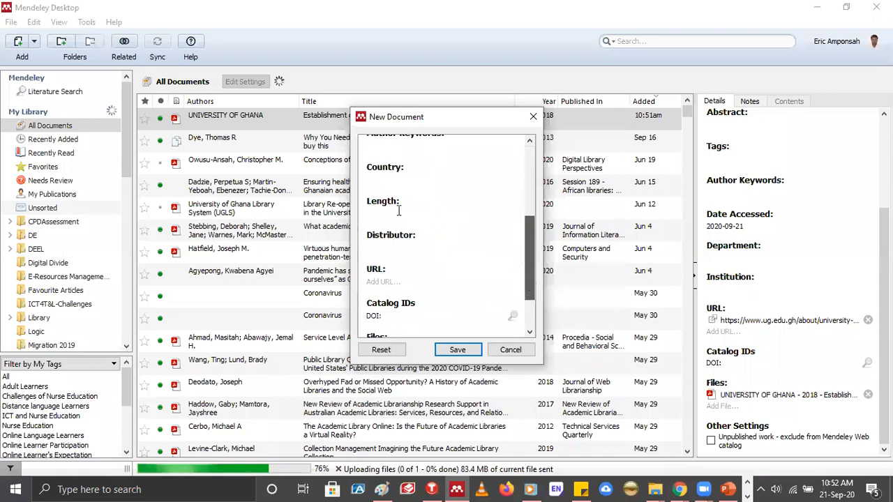
scroll(501, 235, "down", 2)
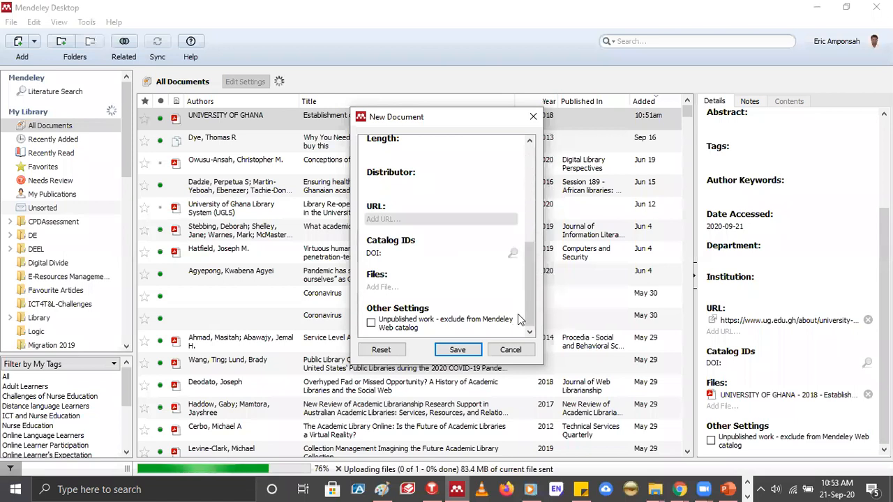
scroll(517, 314, "up", 3)
scroll(518, 314, "down", 3)
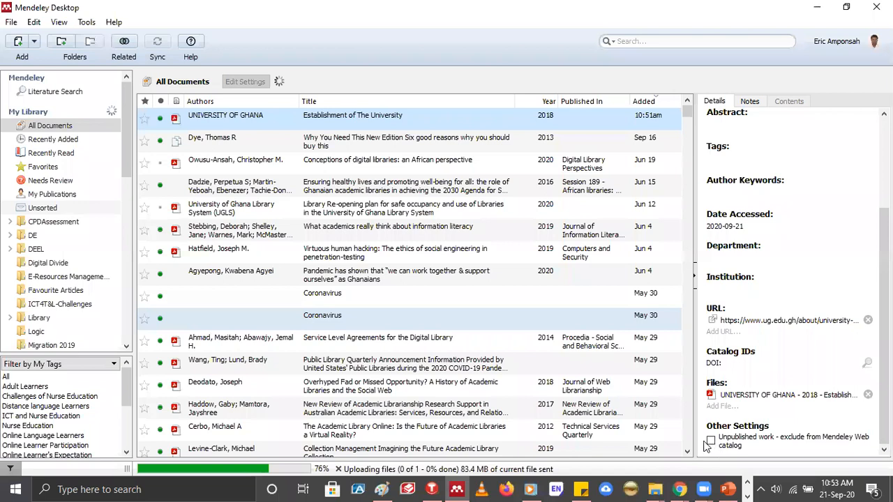
Mark the "Establishment of The University" entry as unpublished work excluded from the Mendeley Web catalog
left_click(711, 442)
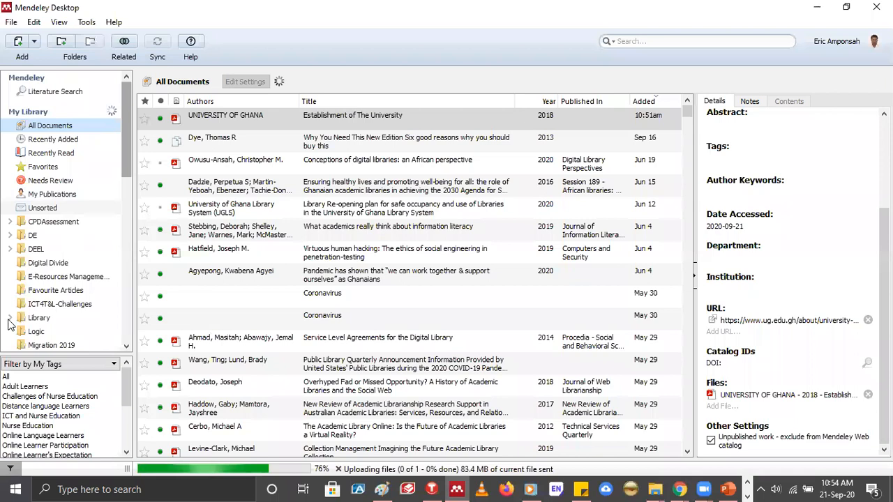
View the documents in the Research Methods folder, look over the folder list and return to All Documents
scroll(9, 324, "down", 4)
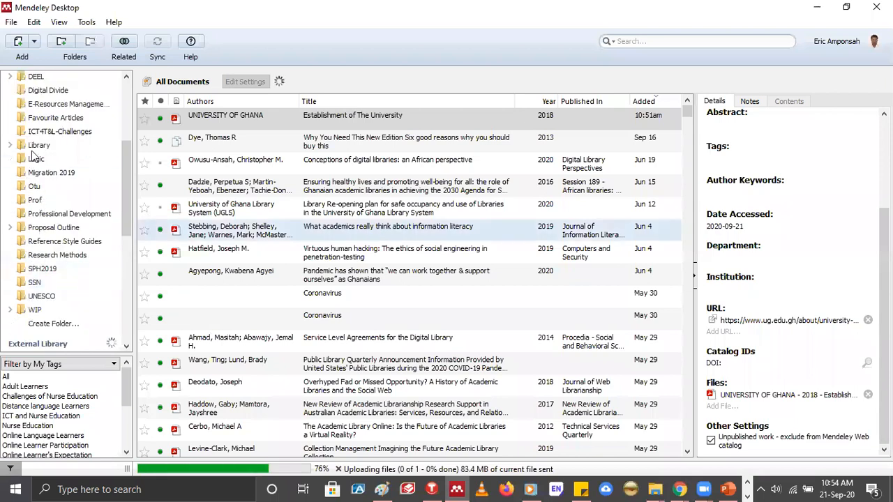
left_click(55, 258)
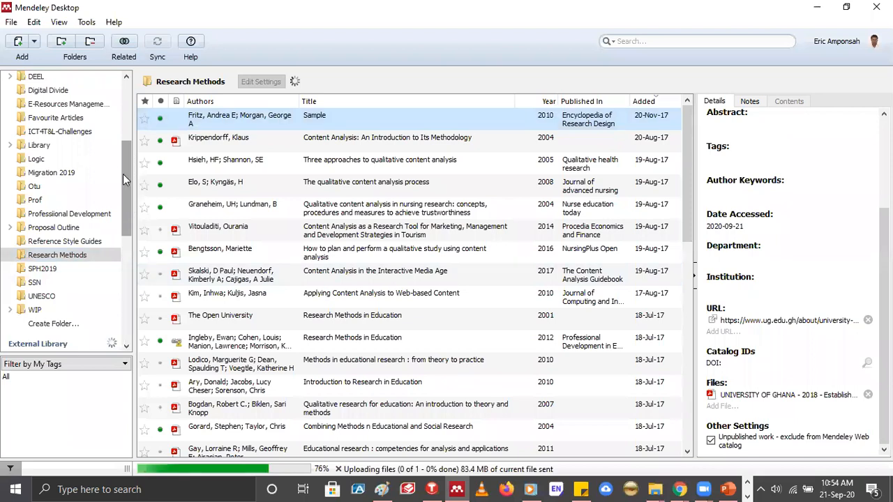
scroll(123, 174, "up", 1)
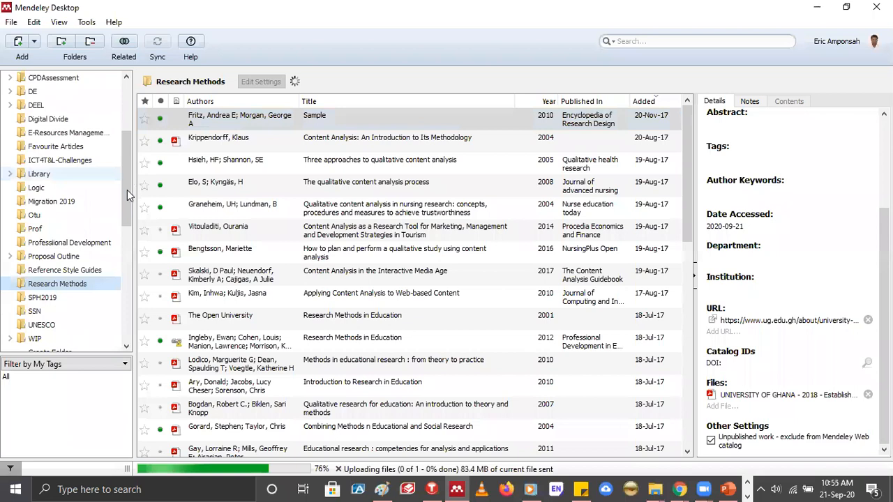
scroll(67, 191, "down", 2)
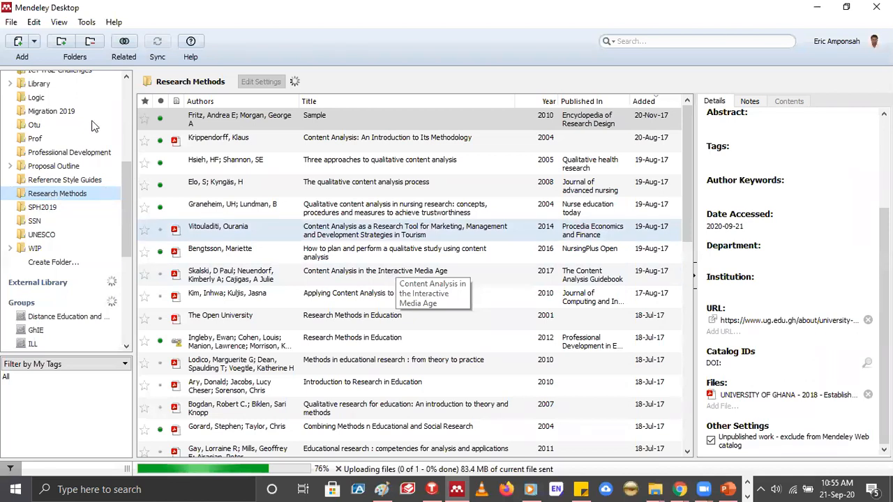
scroll(91, 127, "up", 6)
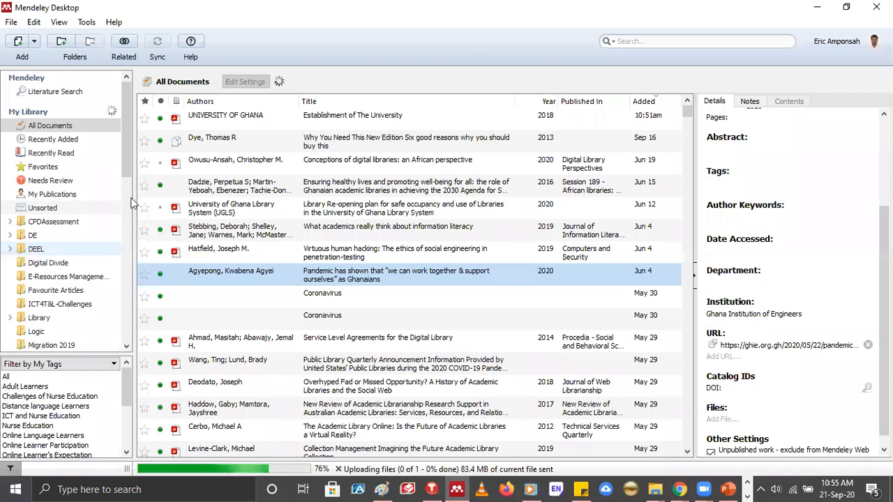
Expand the DEEL folder and view the contents of DEEL 611, DEEL 614 and the Digital Divide folder
left_click_drag(127, 154, 49, 200)
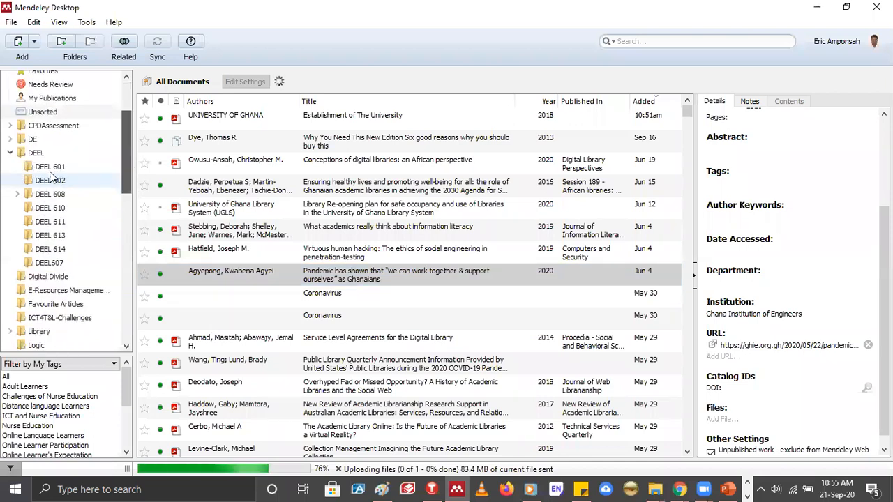
left_click(49, 222)
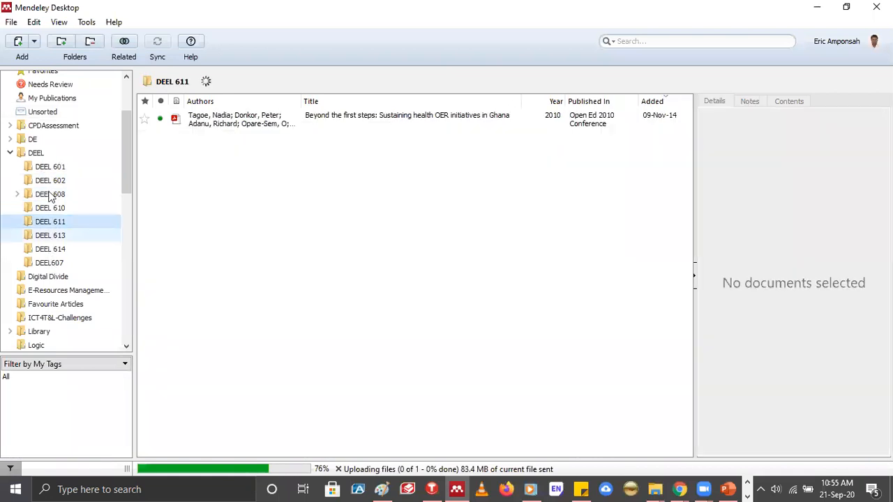
key("Down")
key("Down")
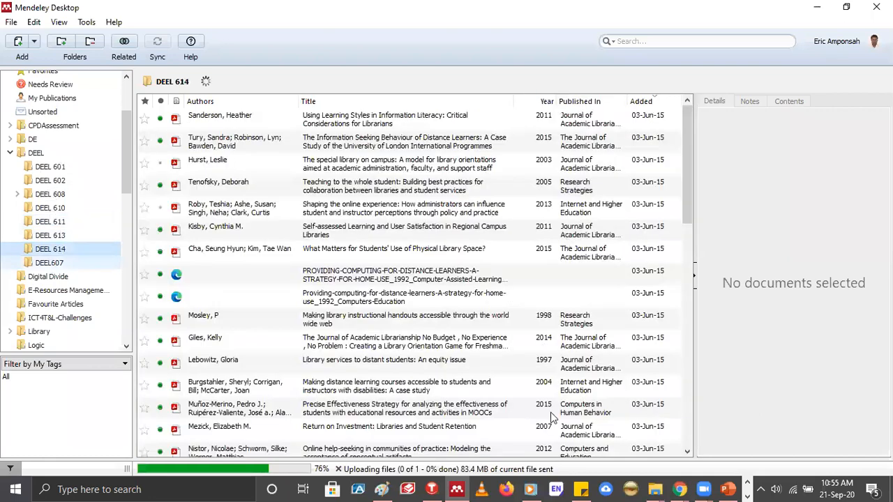
left_click(56, 195)
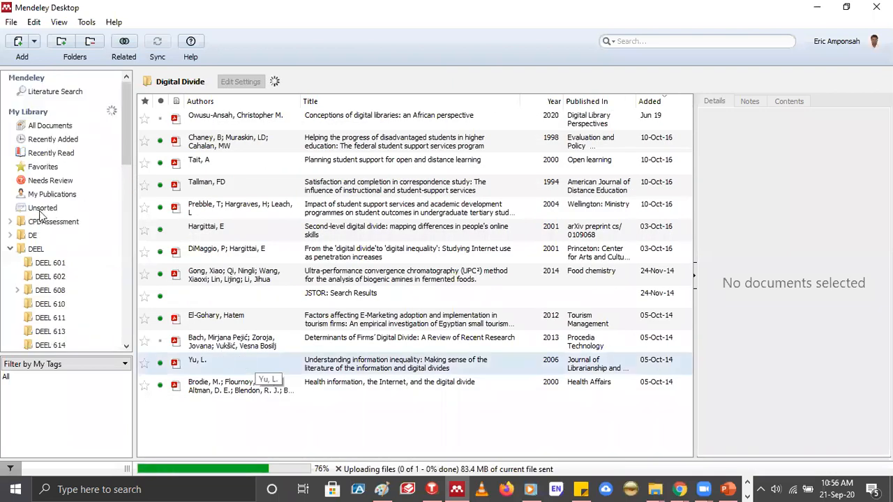
Open the Logic folder and add a subfolder under it with the default name
scroll(27, 219, "down", 4)
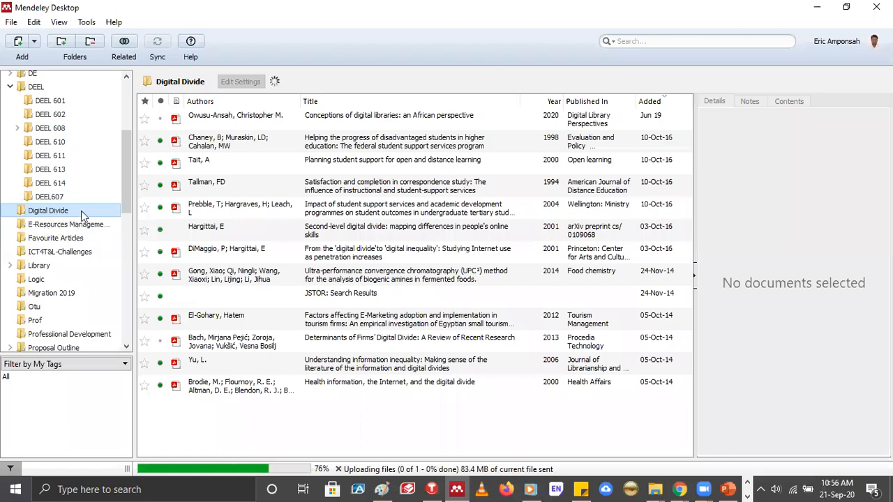
left_click(42, 265)
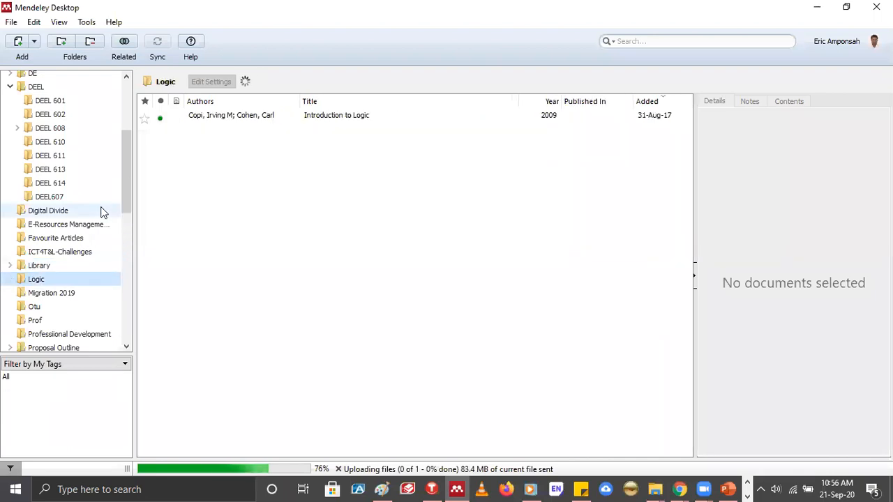
scroll(123, 231, "down", 5)
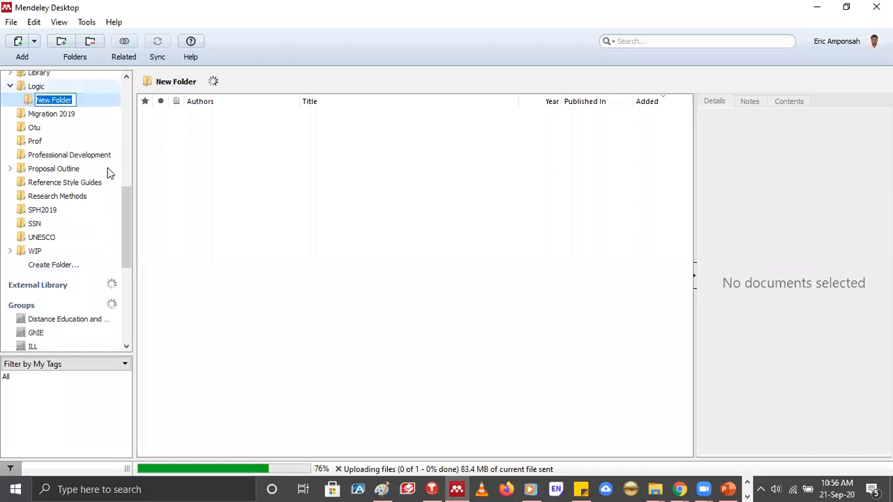
scroll(51, 127, "up", 8)
left_click(51, 127)
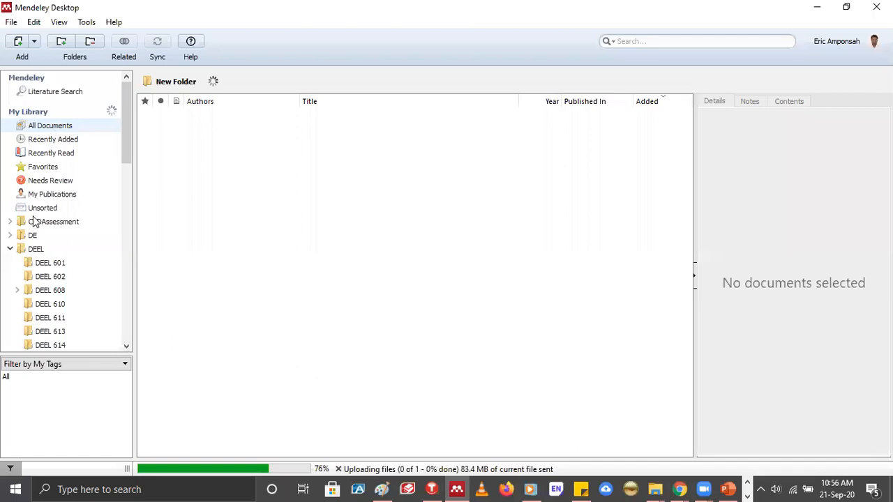
Create a top-level folder named GRASAG in My Library
left_click(61, 41)
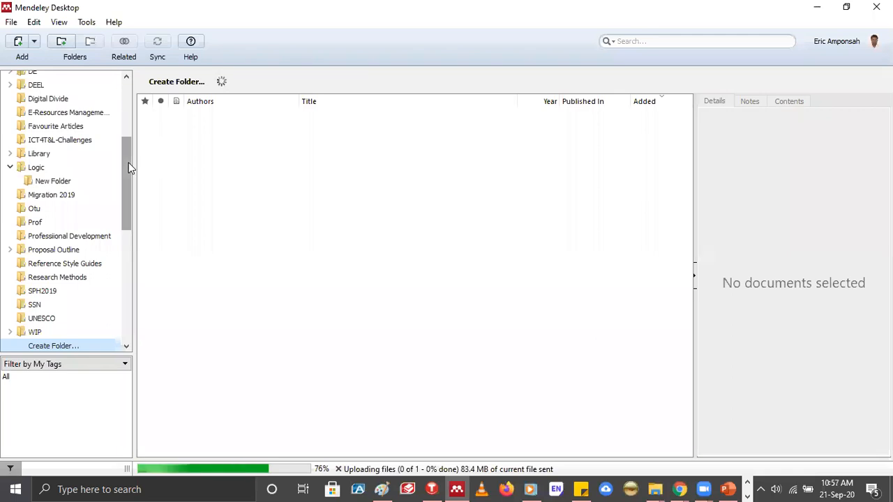
scroll(45, 258, "down", 2)
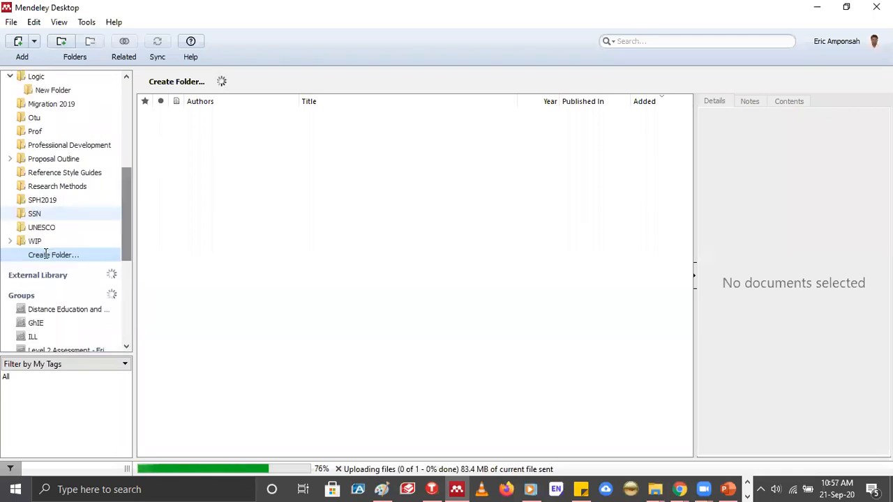
left_click(46, 255)
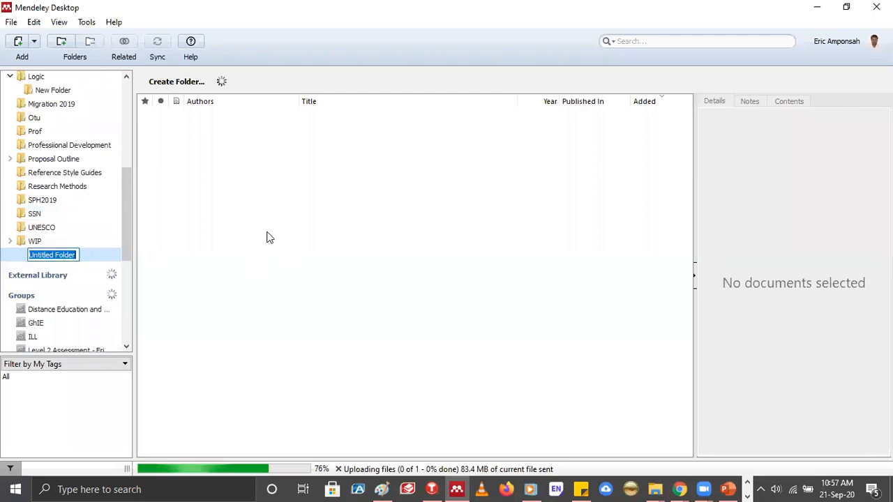
type("G")
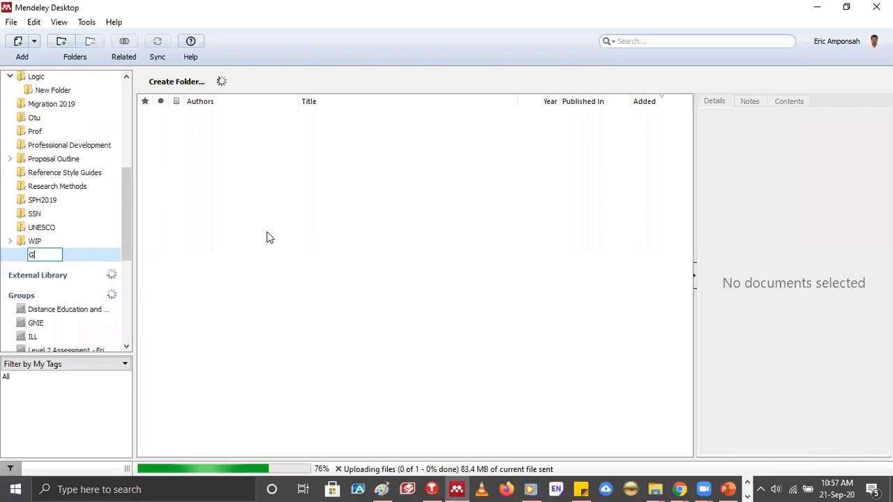
type("RASAG")
key("Return")
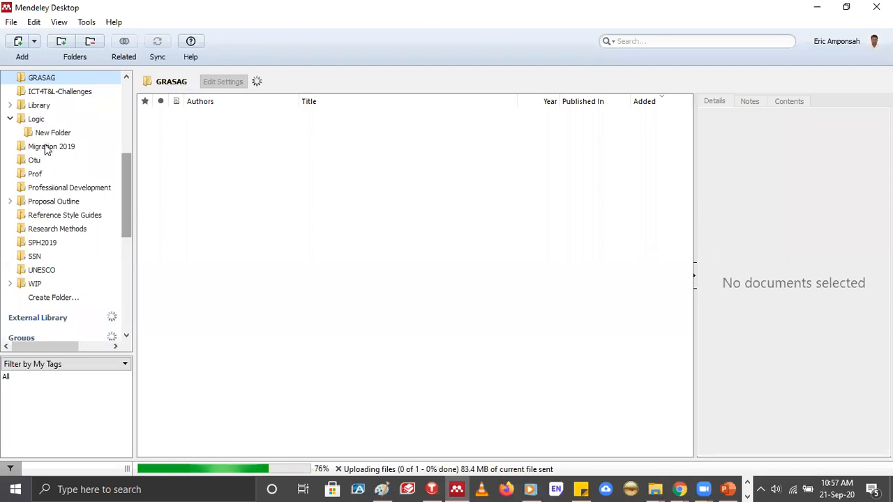
Create a subfolder named "Reference Mgt" inside the GRASAG folder
scroll(46, 150, "up", 2)
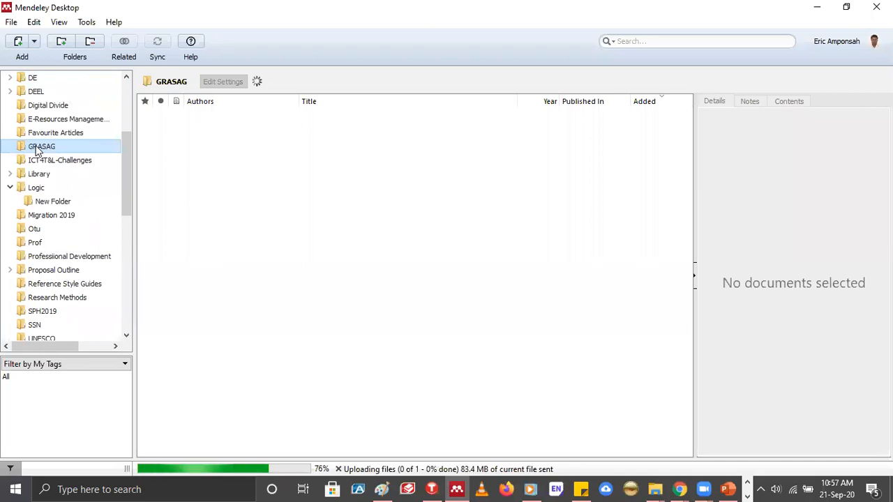
right_click(38, 150)
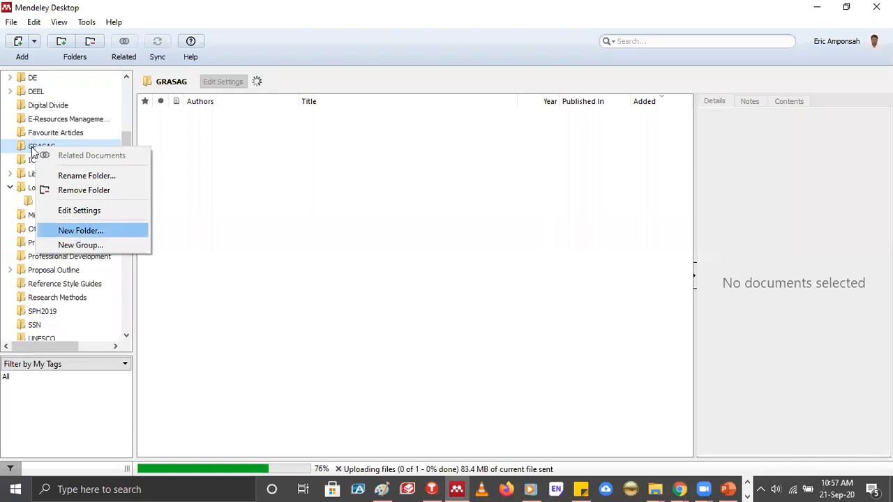
key("Return")
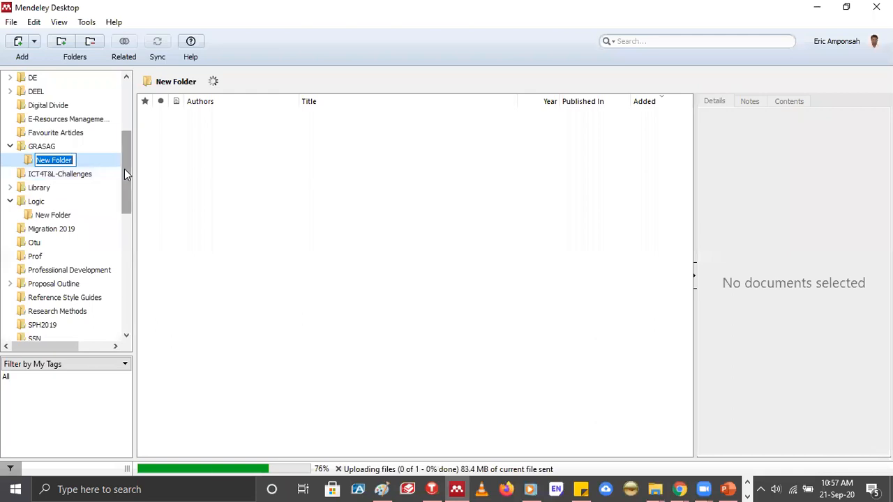
type("rE")
key("BackSpace")
key("BackSpace")
type("Refer")
key("BackSpace")
key("BackSpace")
key("BackSpace")
type("fer")
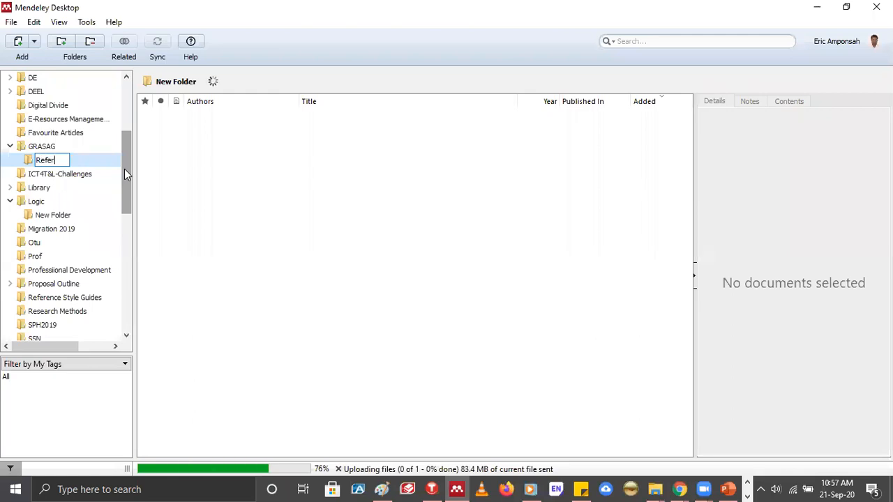
type("ence Mgt")
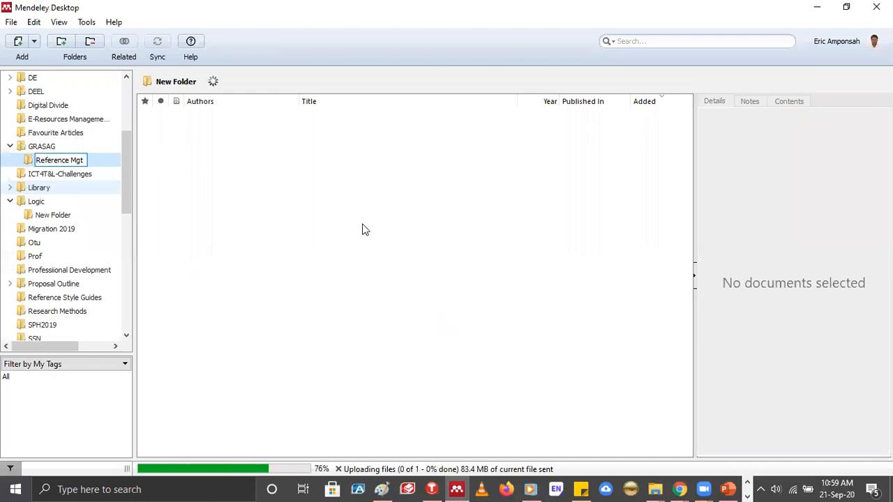
Open the Prof folder and look through its list of documents
left_click(425, 257)
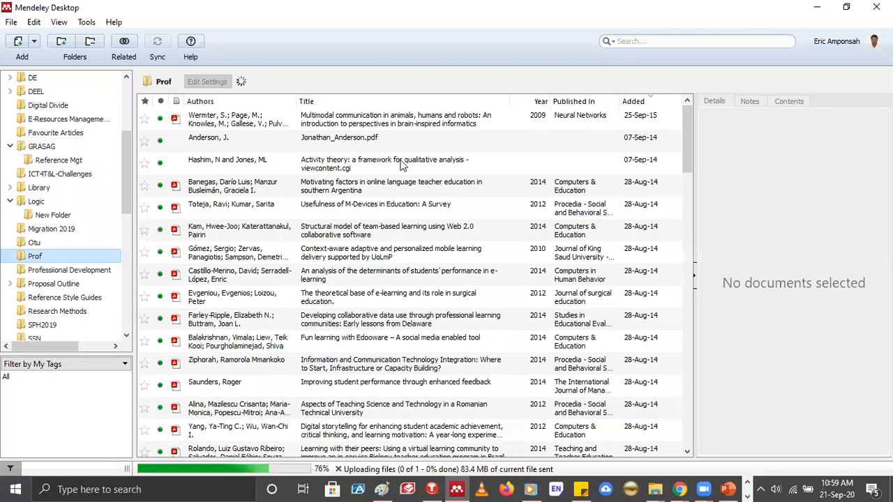
scroll(349, 259, "down", 8)
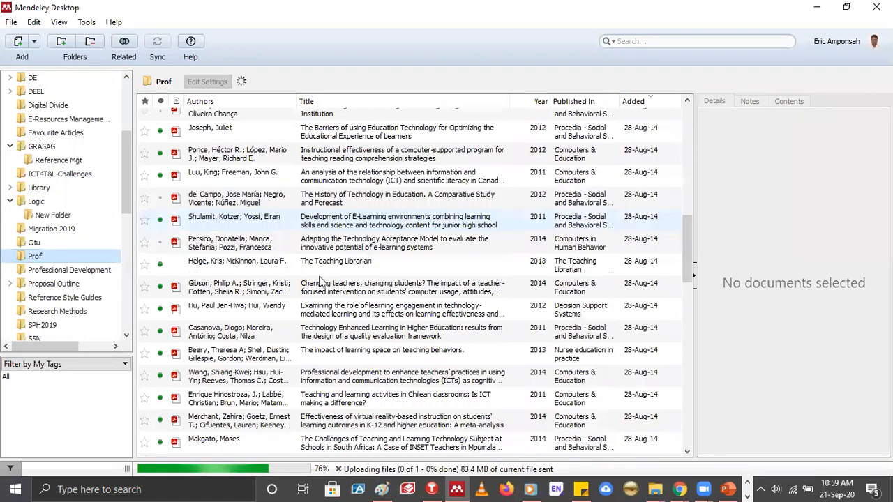
Look through the library's folder list and the groups listed below it
scroll(321, 281, "up", 4)
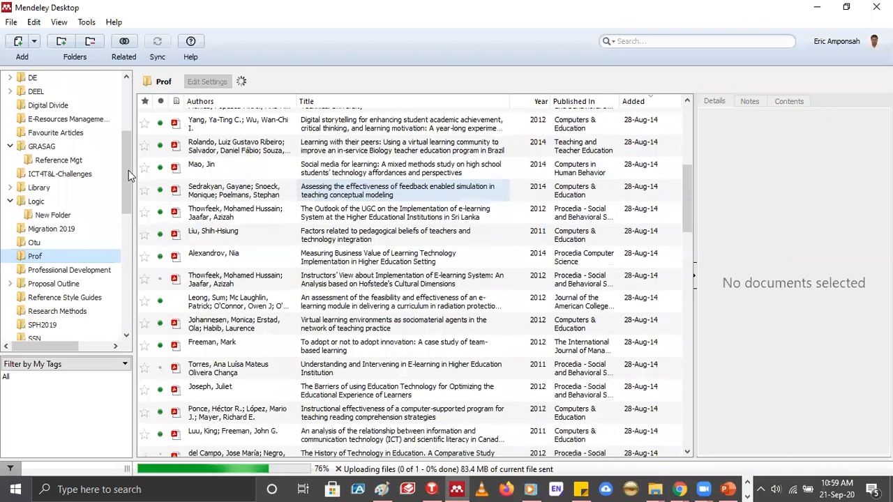
left_click_drag(129, 148, 129, 239)
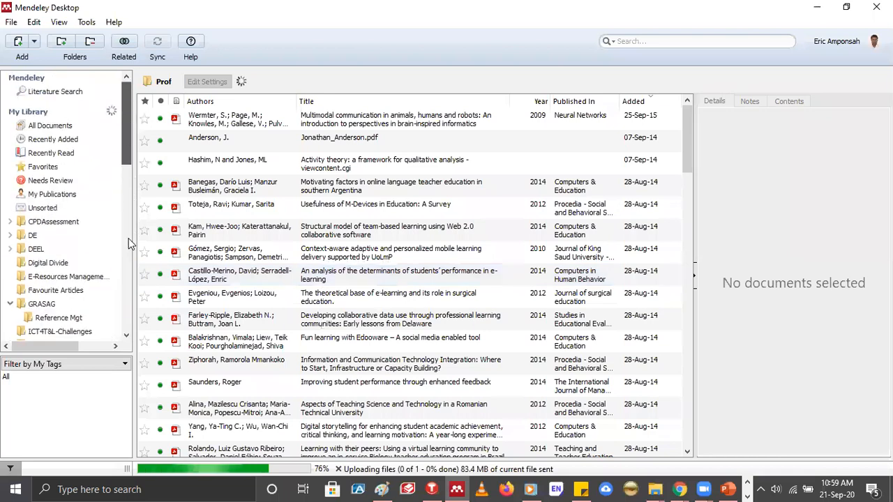
left_click_drag(123, 164, 139, 175)
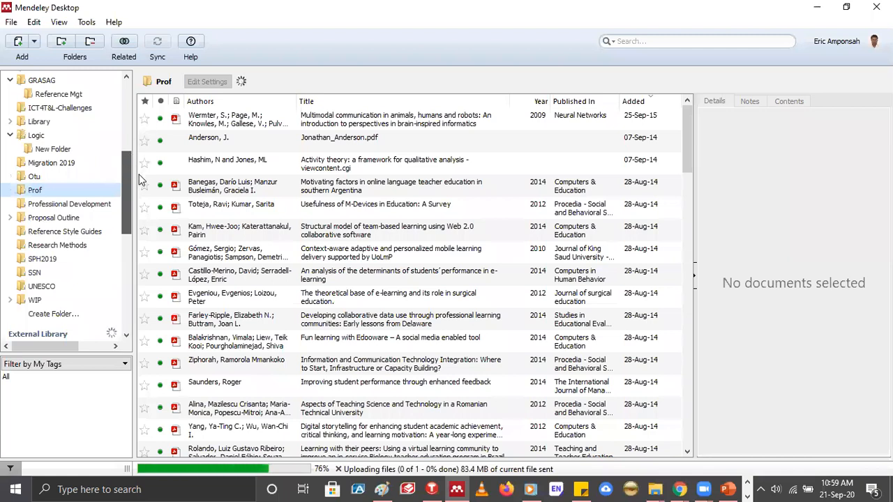
scroll(95, 183, "up", 1)
scroll(125, 188, "up", 1)
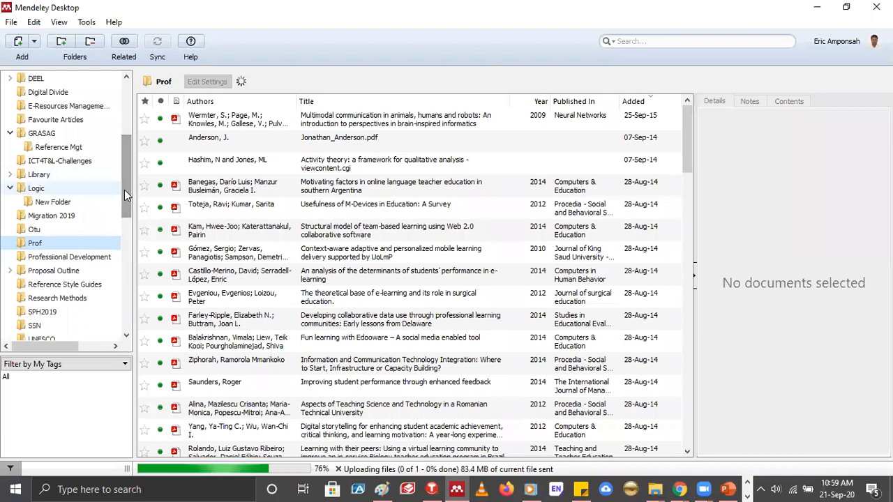
scroll(124, 248, "down", 1)
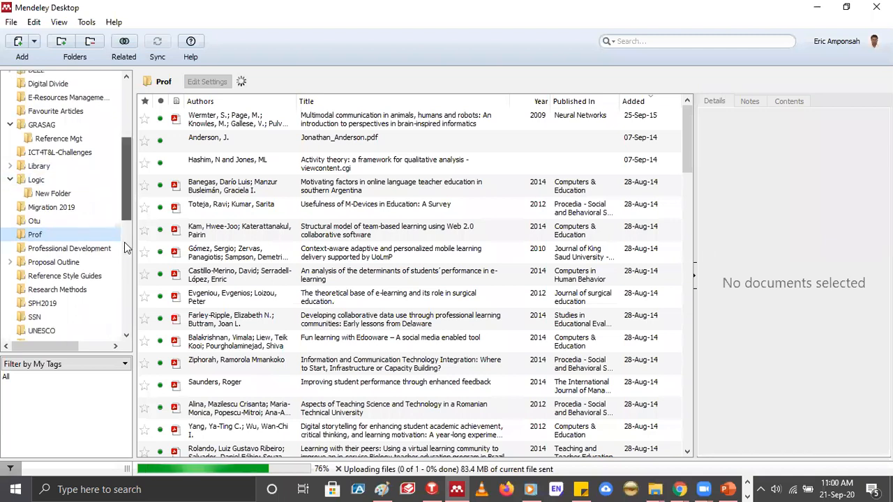
scroll(125, 247, "down", 3)
scroll(113, 269, "up", 2)
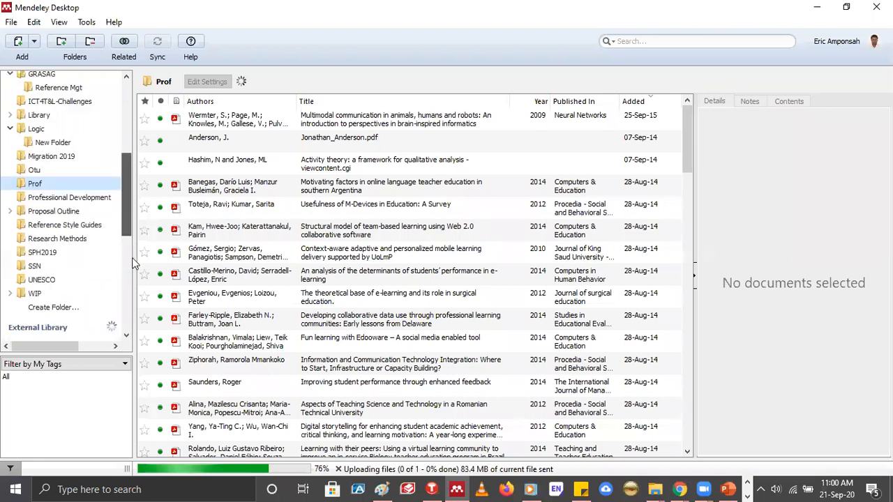
scroll(128, 250, "down", 4)
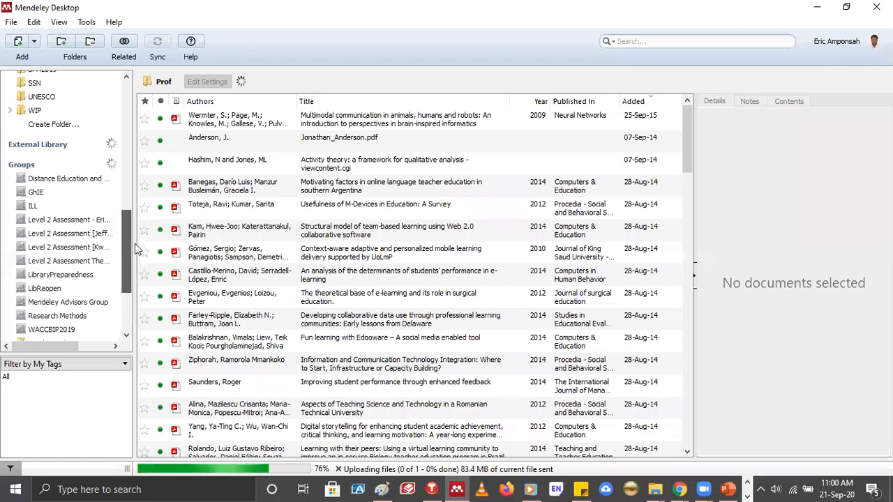
scroll(135, 243, "up", 1)
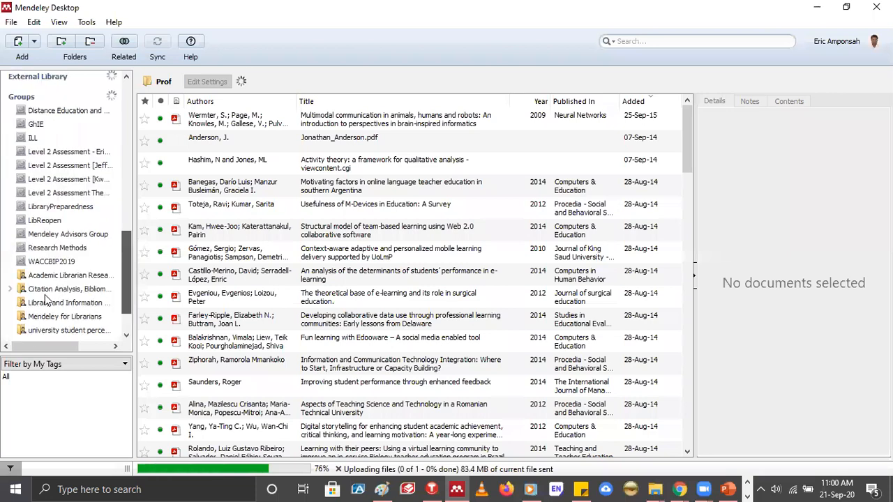
Create a private group named GRASAG without a description and skip inviting members
scroll(45, 294, "down", 1)
left_click(44, 295)
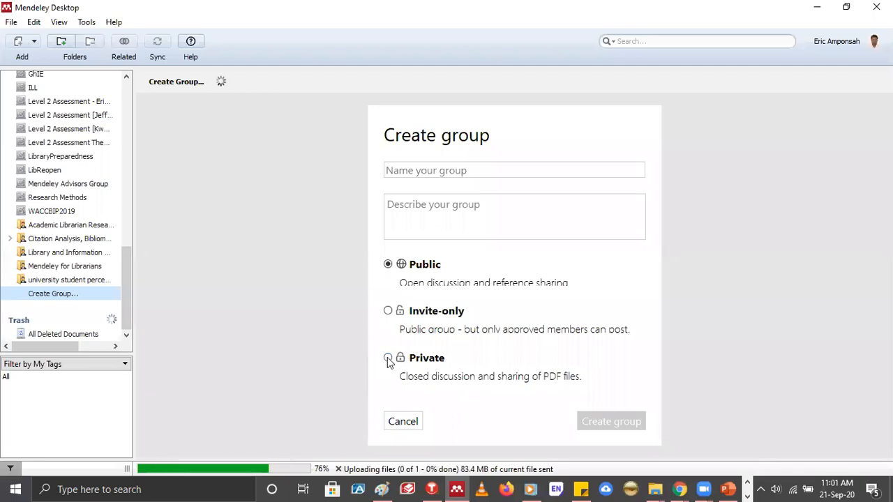
left_click(485, 368)
left_click(601, 167)
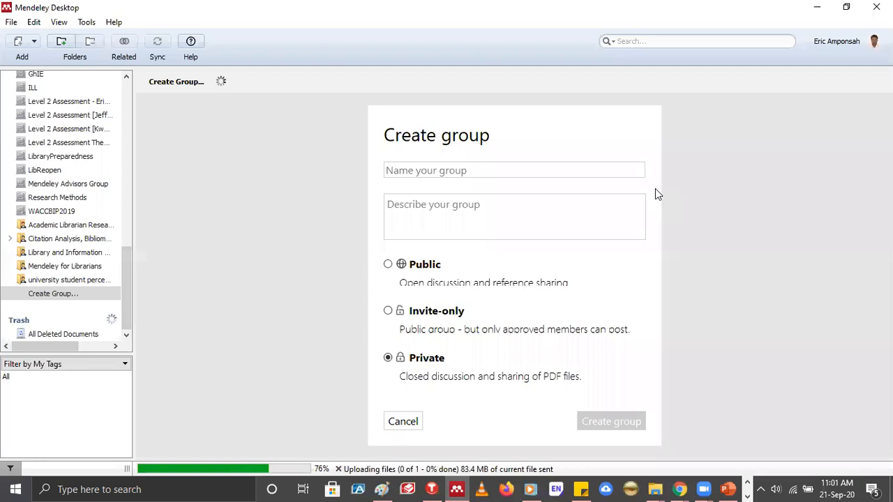
type("GRASAG")
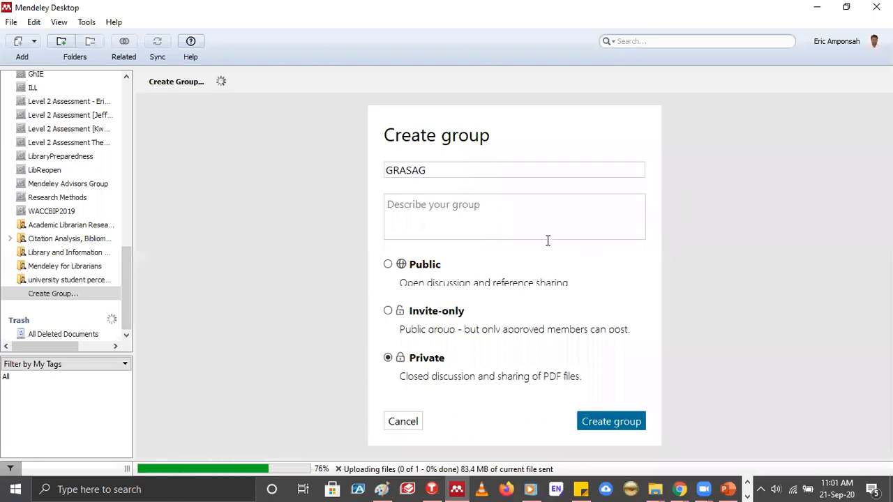
left_click(605, 422)
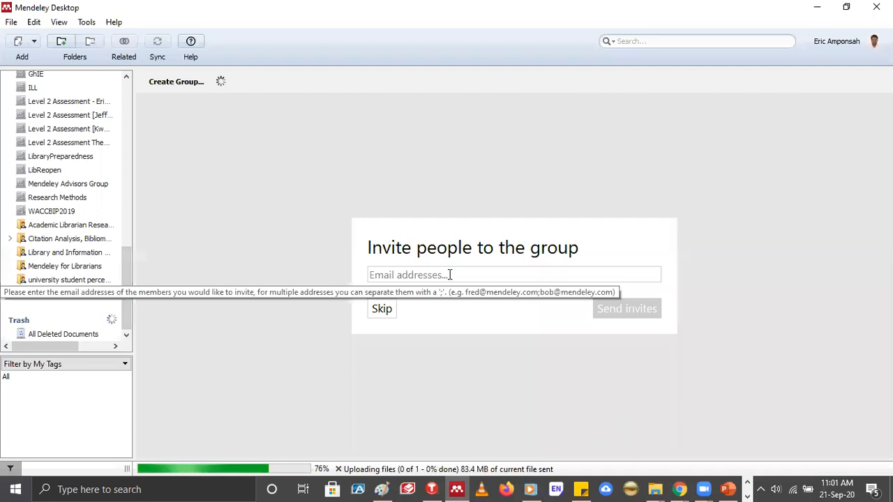
left_click(382, 309)
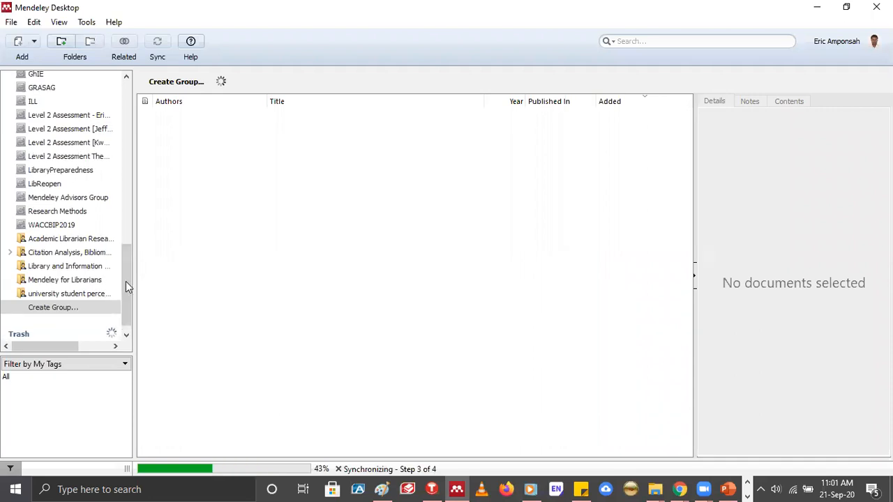
Open the GRASAG group and add the file "GRASAG-LEGON Wenibar Series - Mendeley - 21-09-2020" to it
left_click_drag(125, 252, 124, 234)
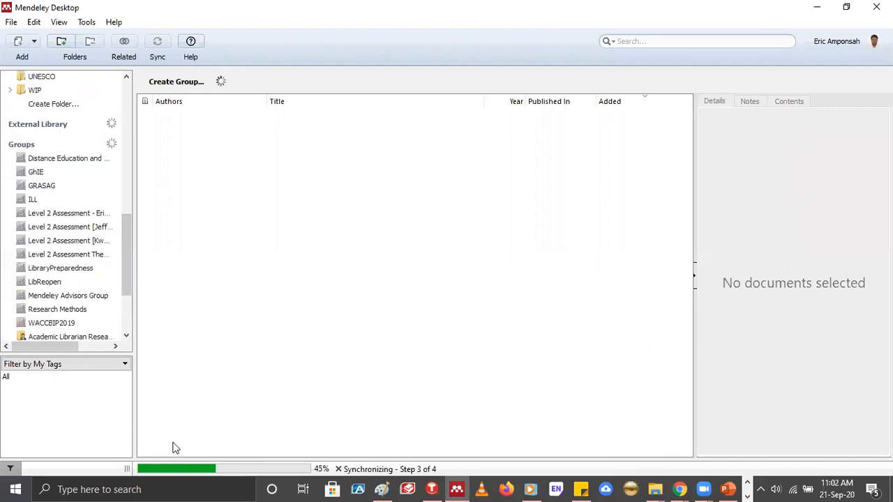
left_click(54, 189)
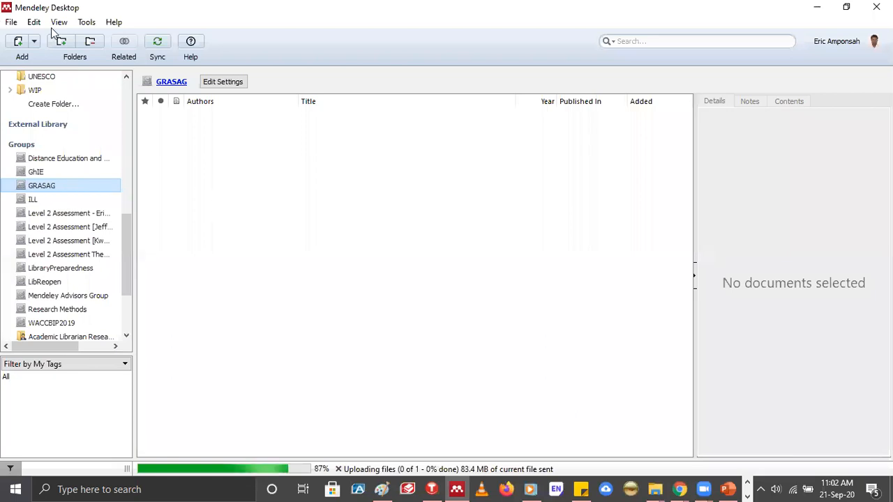
key("F2")
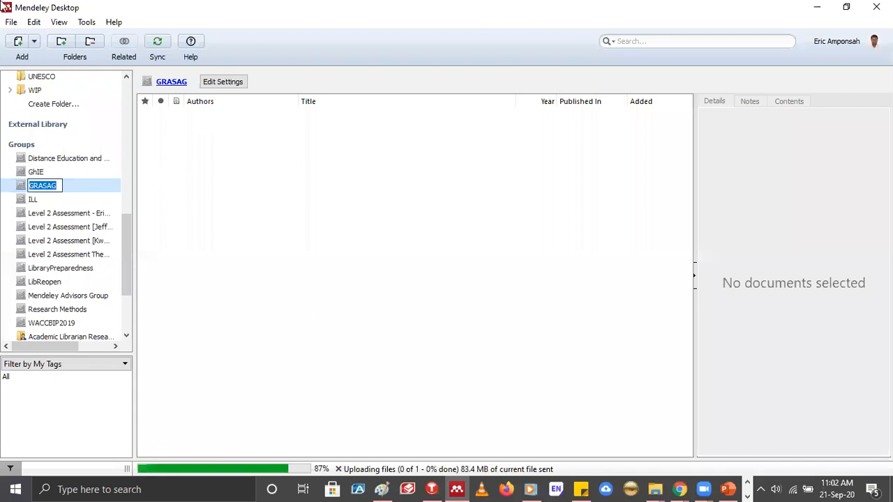
left_click(11, 22)
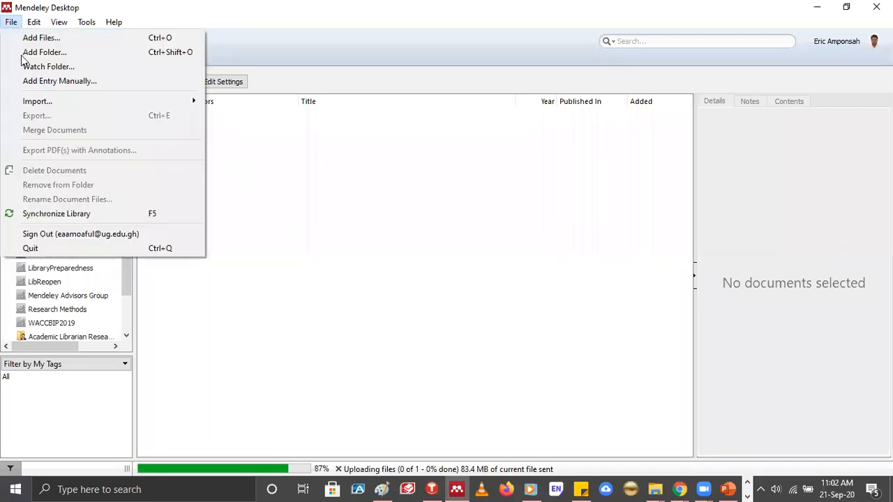
key("Right")
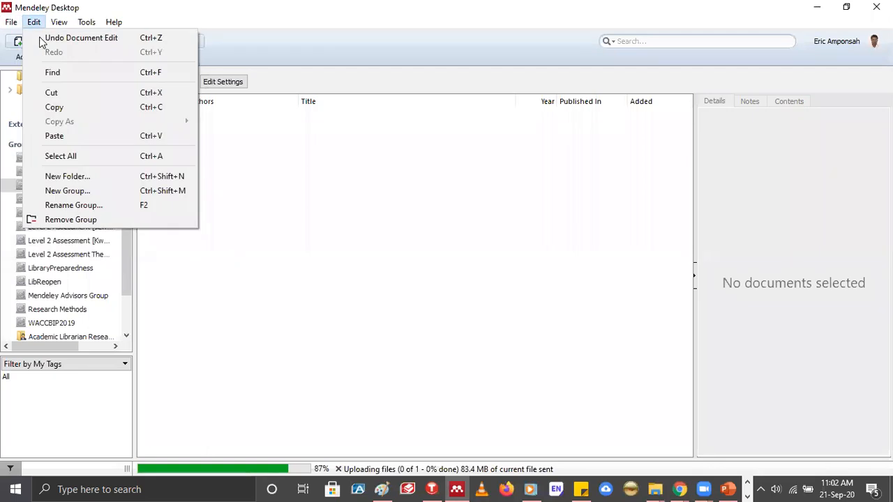
key("Escape")
key("ctrl+o")
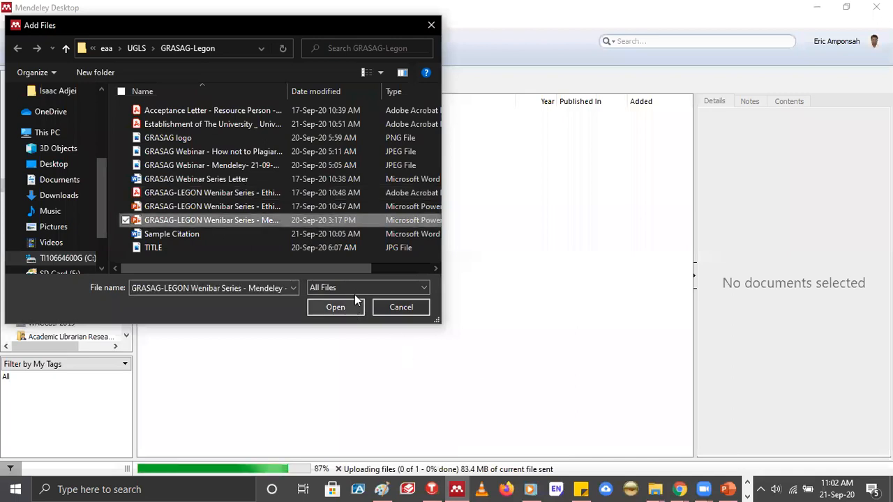
left_click(352, 305)
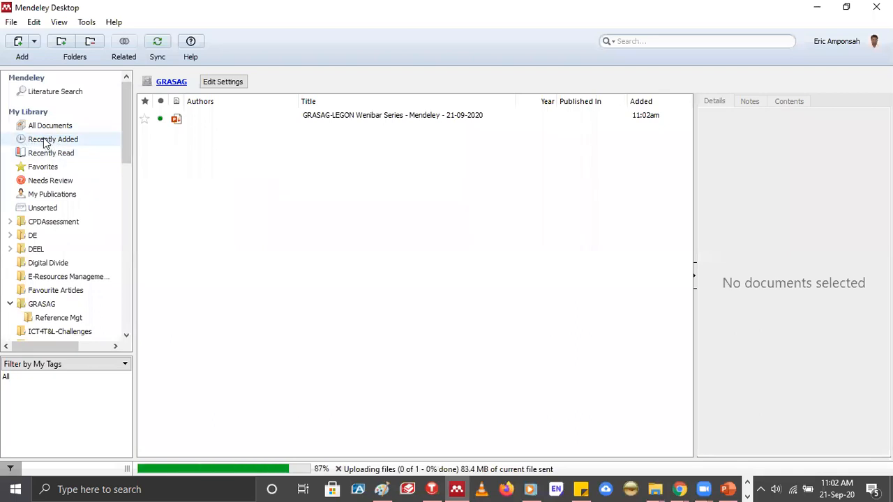
View the Recently Added, Recently Read, My Publications and Unsorted collections in My Library
left_click(52, 135)
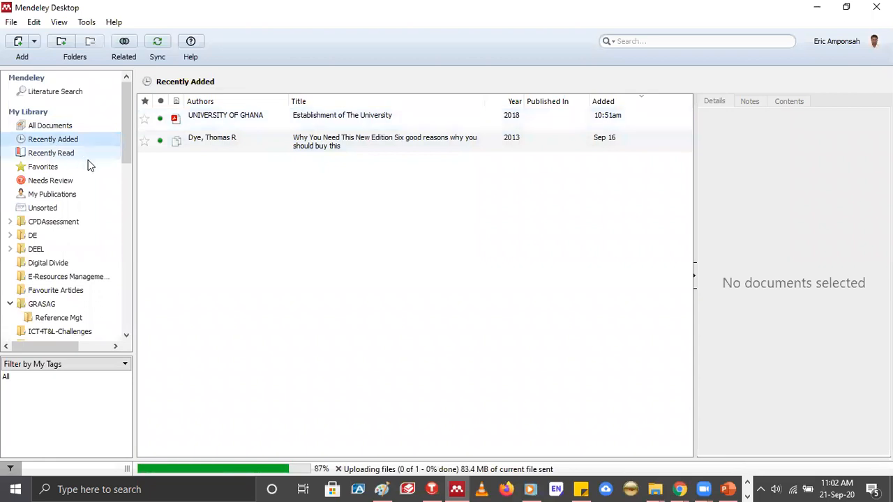
left_click(44, 155)
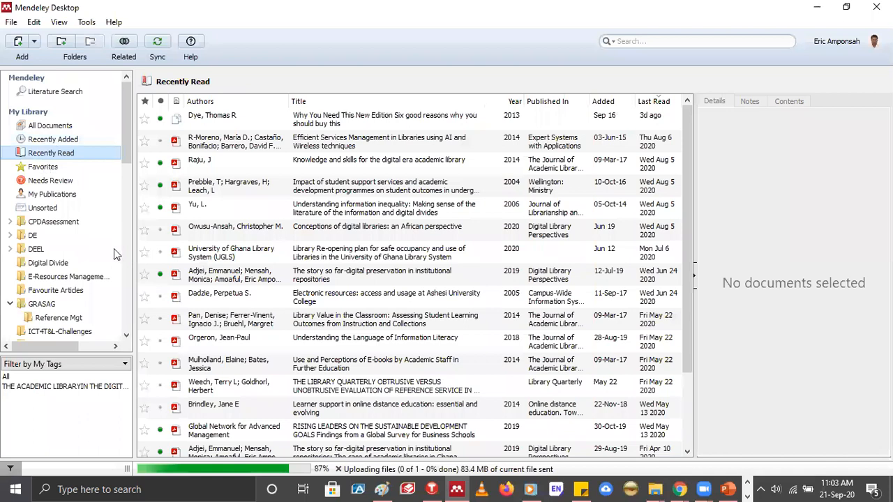
left_click(50, 196)
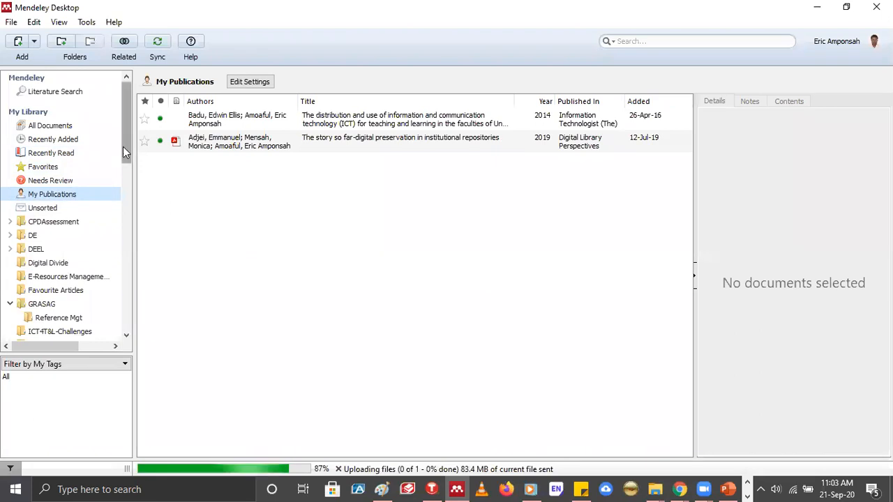
scroll(123, 147, "down", 1)
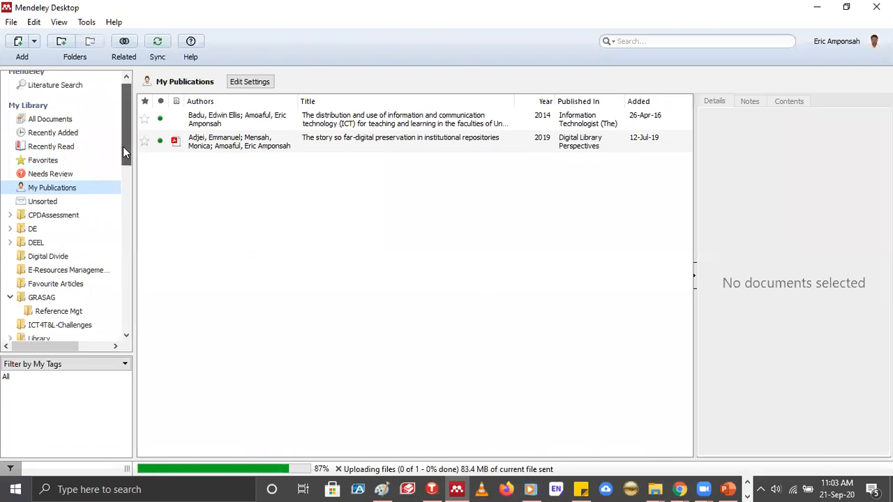
left_click(42, 202)
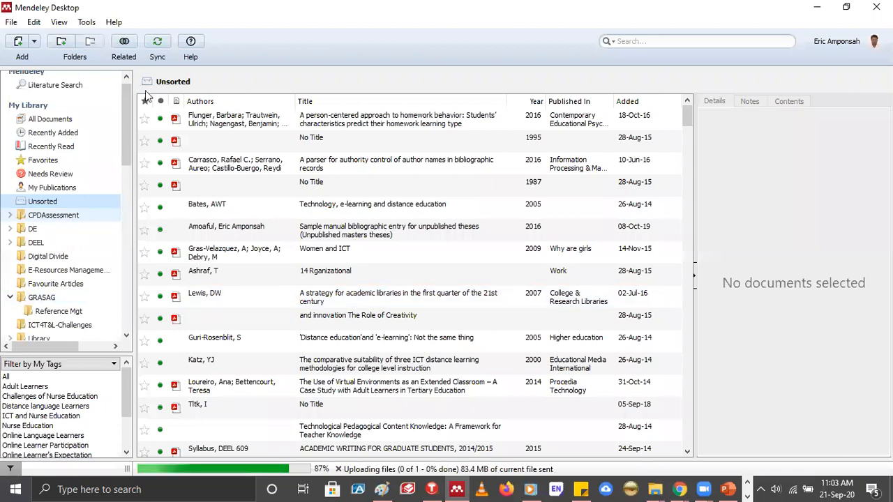
scroll(125, 221, "up", 1)
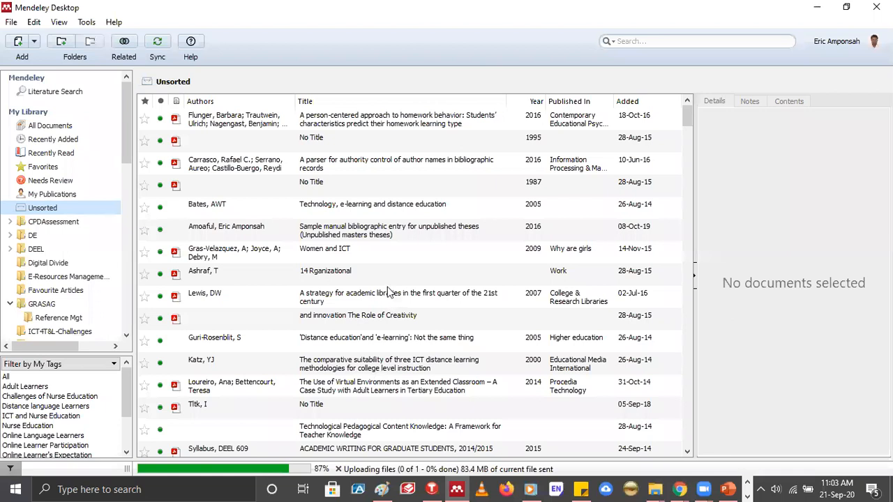
Open the document "14 Rganizational" and highlight the passage "therefore need to comprehend some of the concepts and problems associated"
double_click(336, 273)
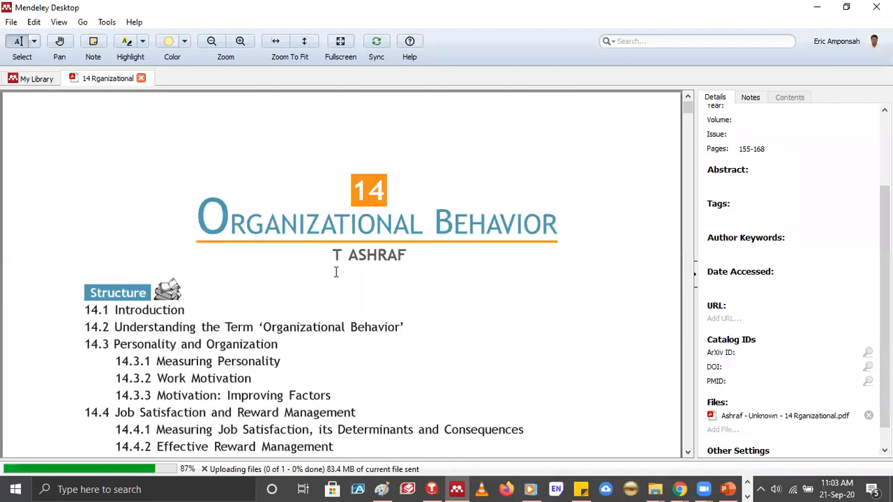
scroll(336, 272, "down", 3)
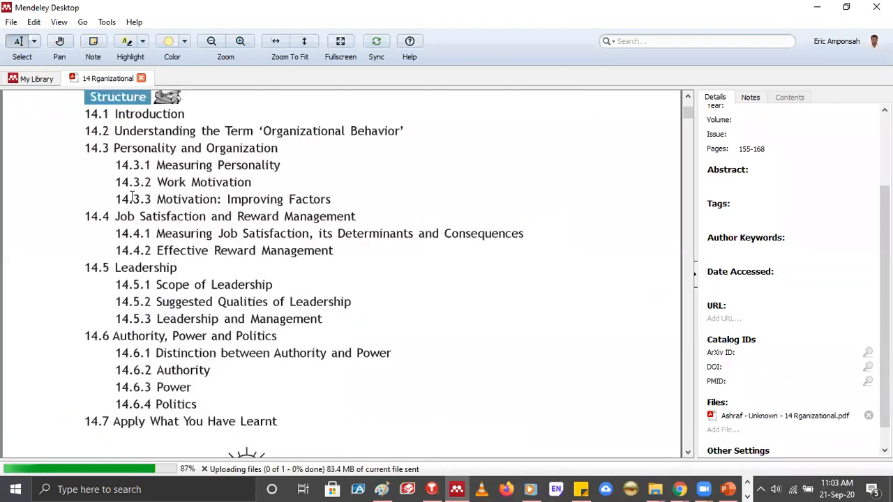
scroll(133, 199, "down", 5)
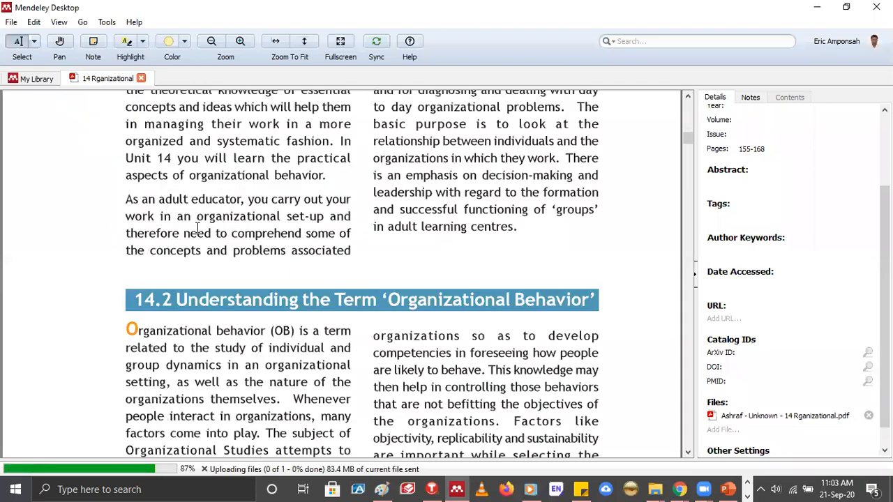
left_click_drag(125, 233, 243, 274)
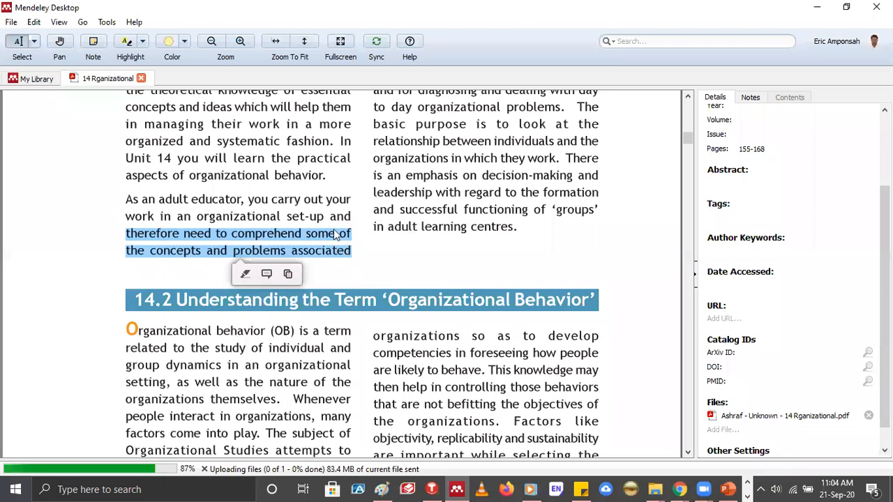
left_click(245, 274)
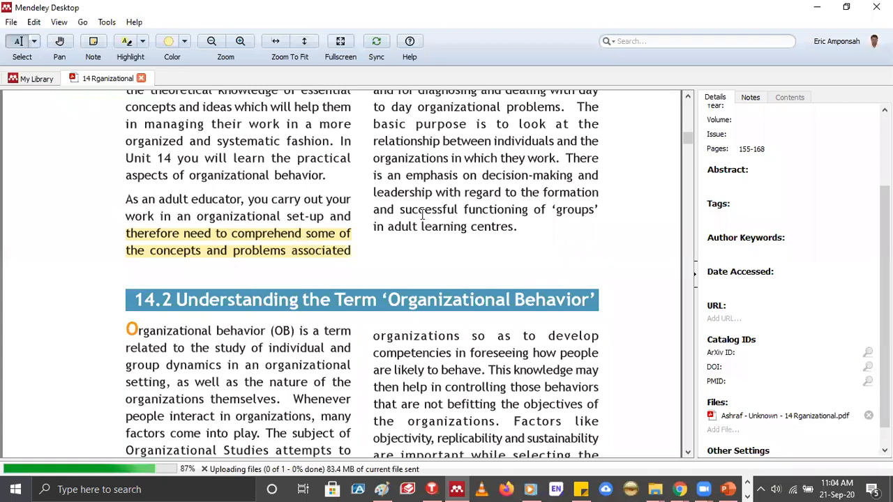
Look through section 14.3 Personality and Organization, and bring up the Research Design document
scroll(424, 209, "down", 3)
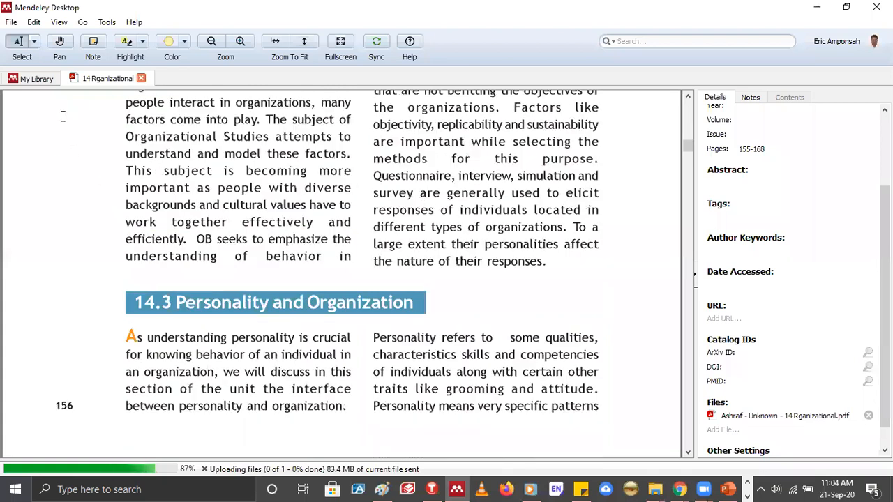
scroll(383, 305, "down", 2)
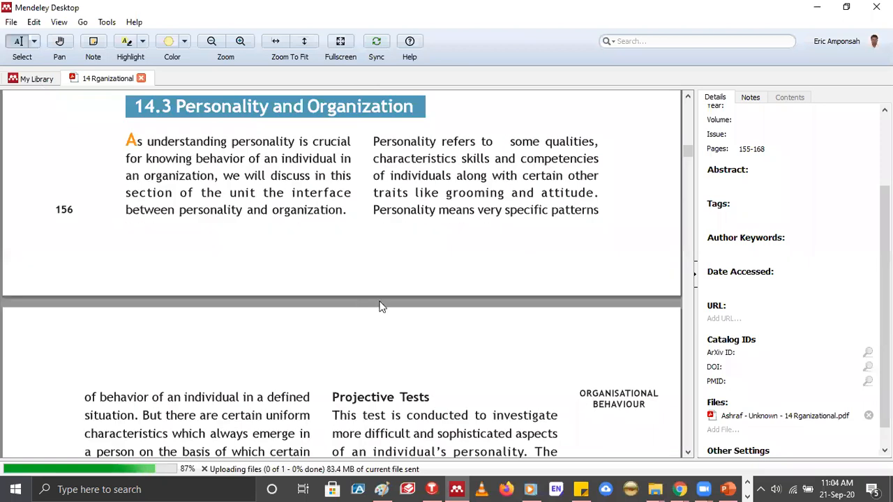
scroll(90, 282, "up", 1)
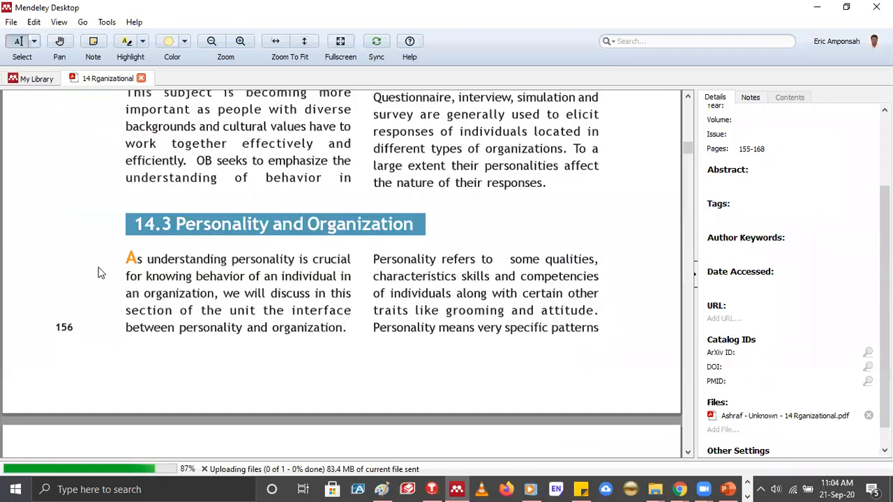
key("ctrl+Tab")
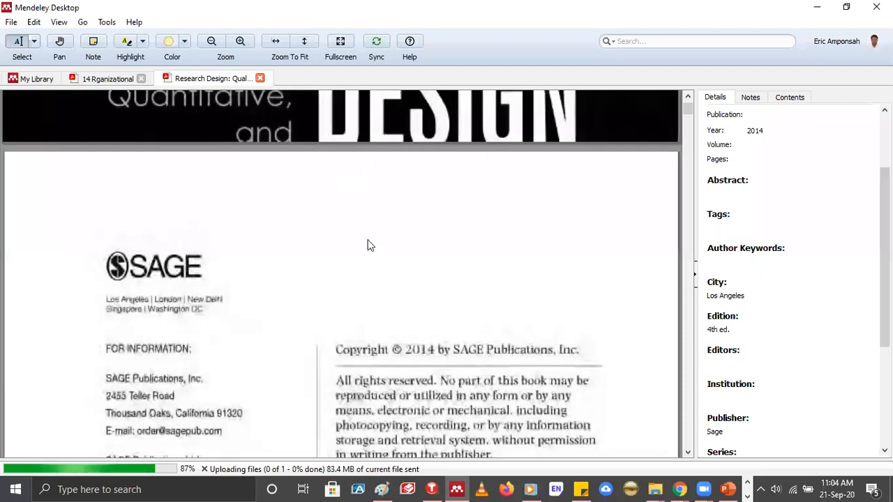
Look through the opening pages of the Research Design book, and view "Social research methods" from the Research Methods group
scroll(370, 245, "down", 10)
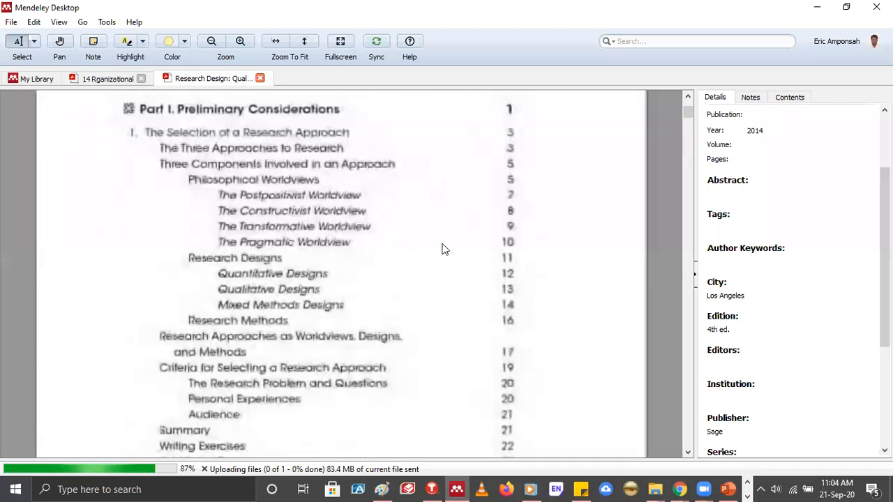
key("ctrl+tab")
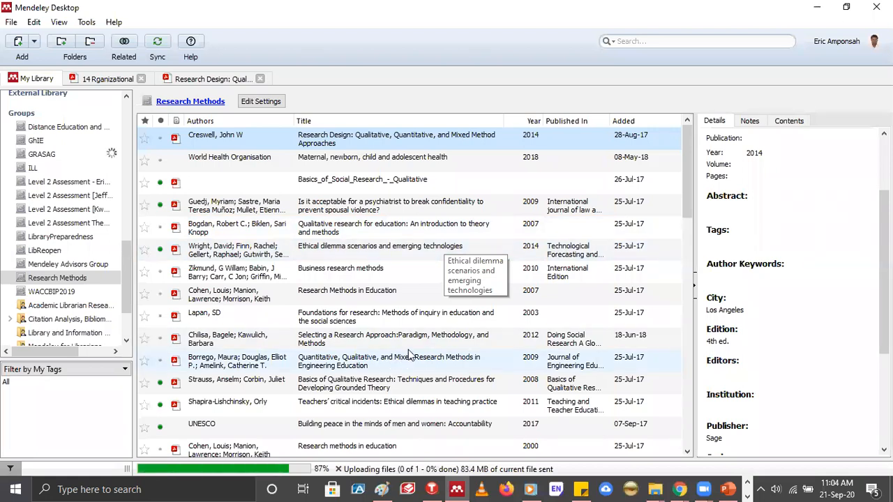
scroll(332, 369, "down", 4)
left_click(333, 366)
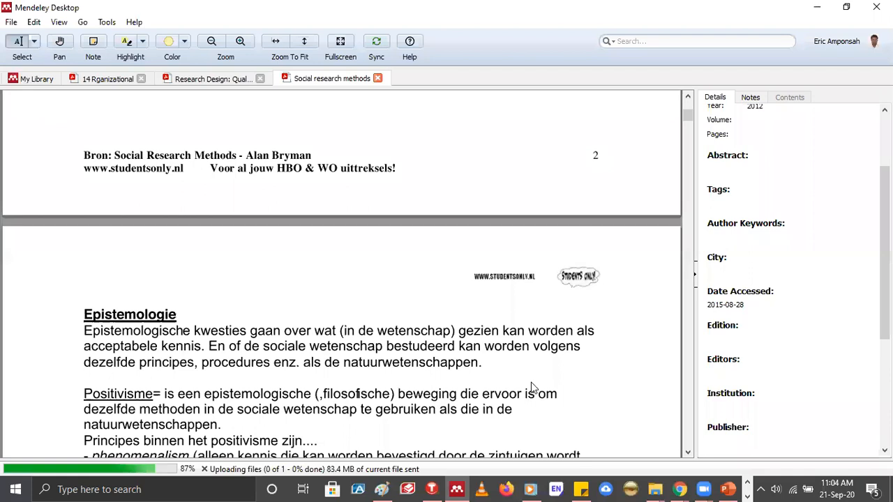
scroll(532, 388, "down", 10)
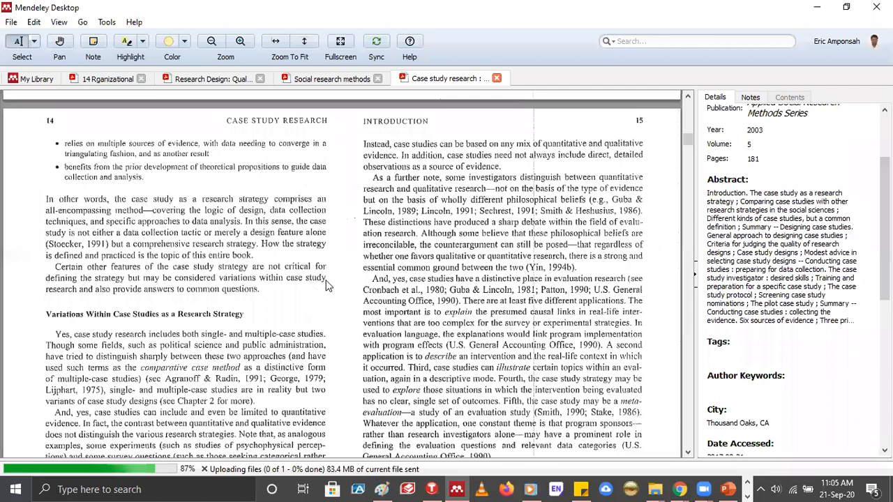
Examine "Case study research : design and methods" from the introduction to the interview and participant-observation pages, including the highlighted passages on interviews
scroll(333, 289, "down", 20)
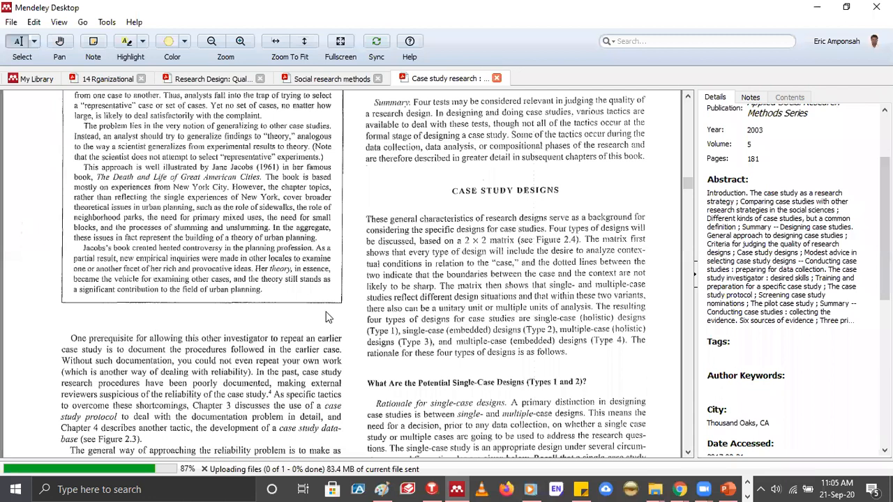
scroll(329, 318, "down", 9)
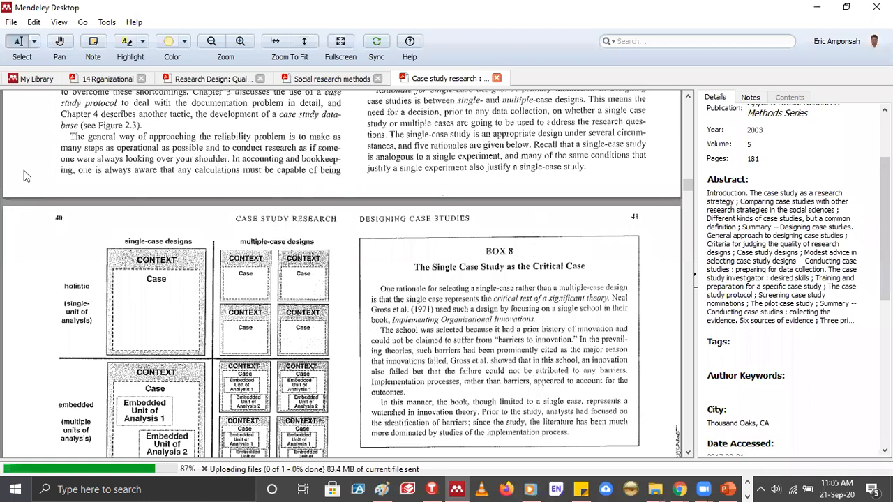
scroll(94, 173, "down", 20)
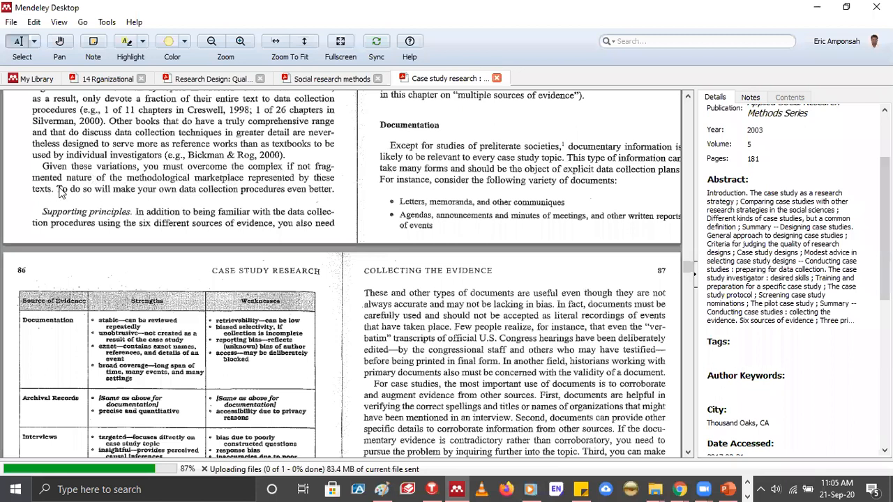
scroll(64, 188, "down", 5)
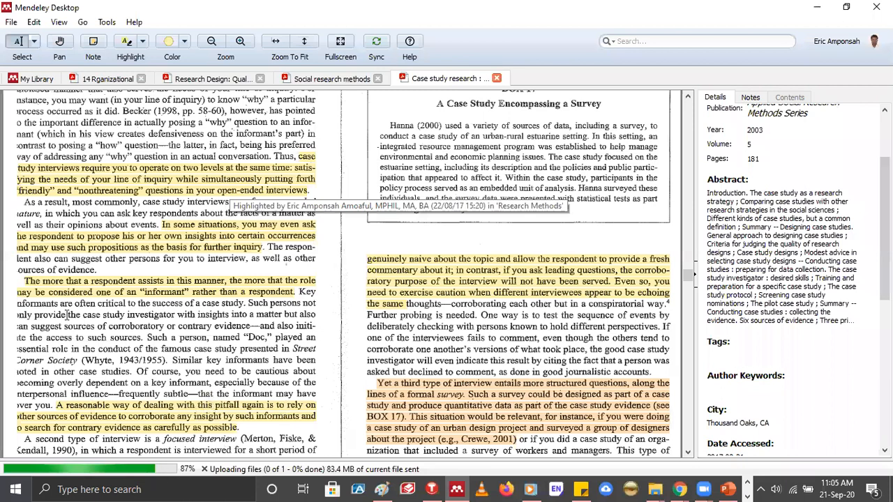
scroll(68, 316, "down", 1)
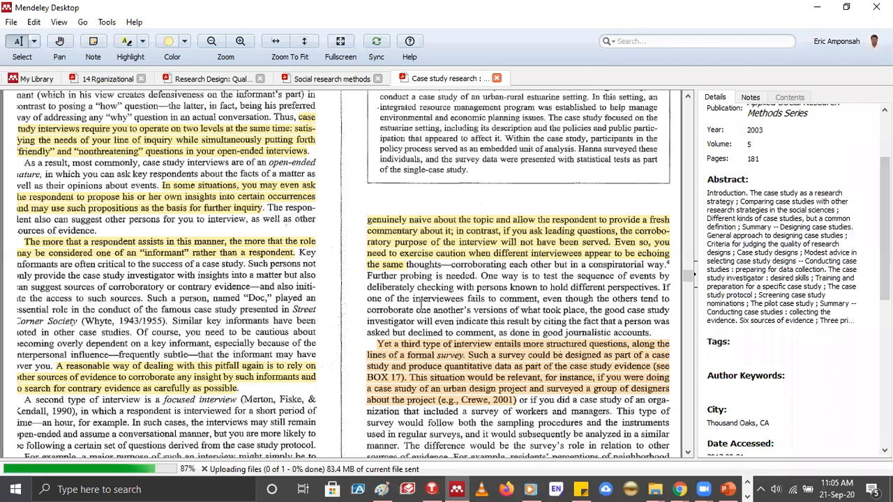
scroll(427, 307, "down", 8)
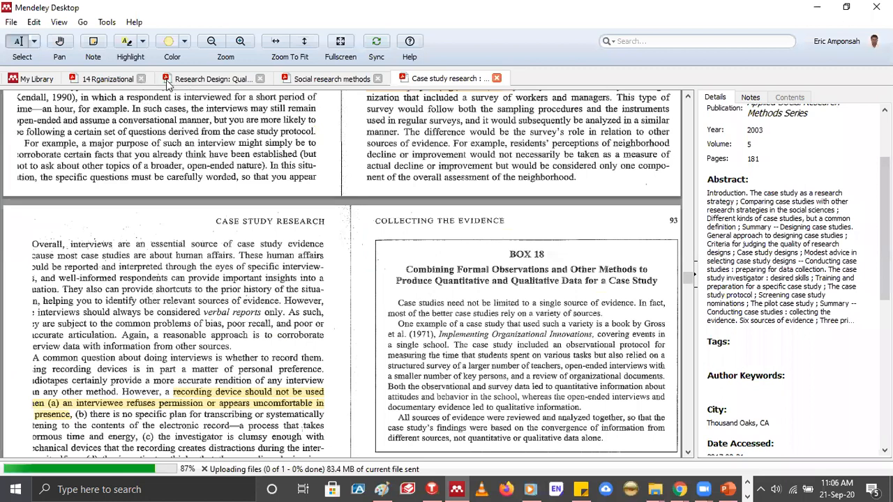
key("Page_Down")
key("Page_Down")
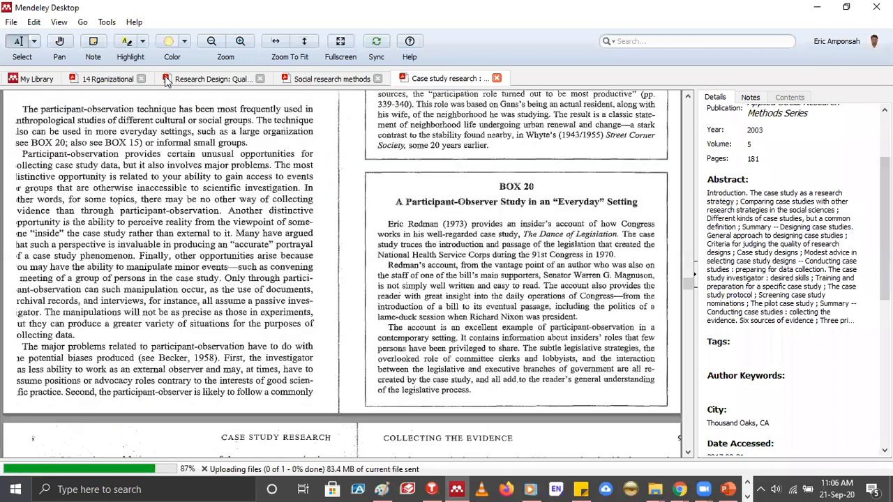
scroll(167, 82, "up", 2)
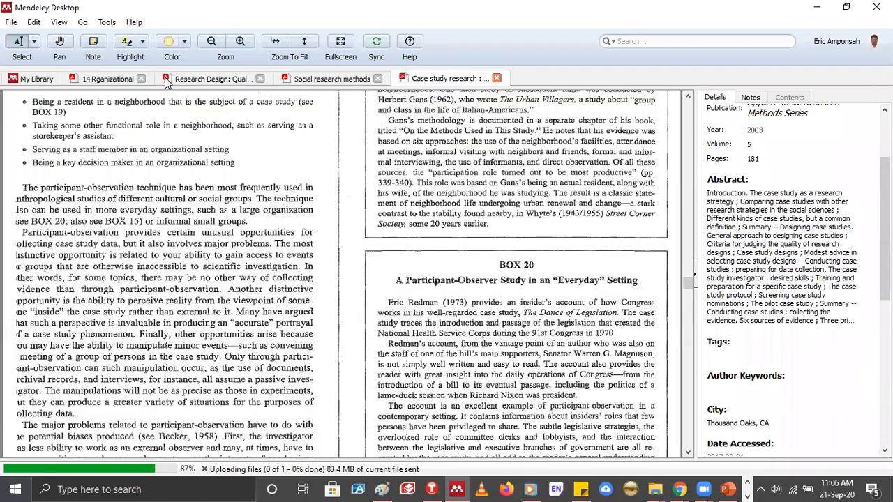
Return to the Research Methods group's document list and bring up the list of Mendeley tools
left_click(167, 79)
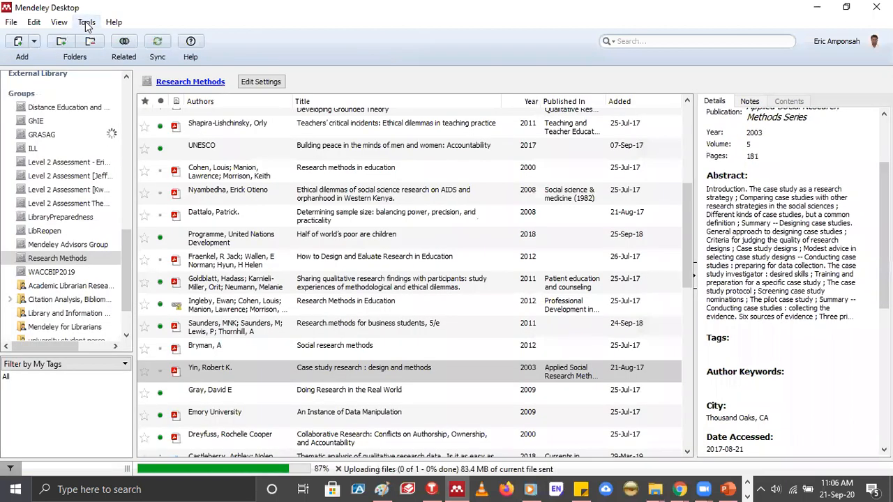
left_click(87, 23)
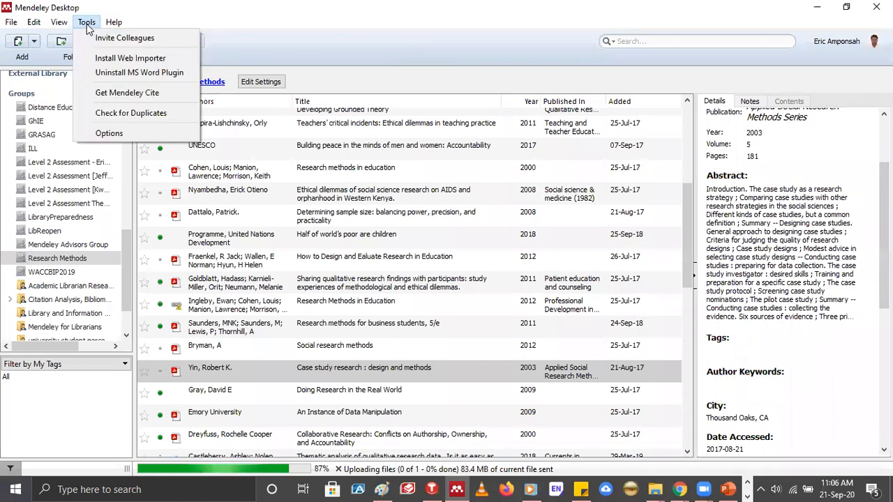
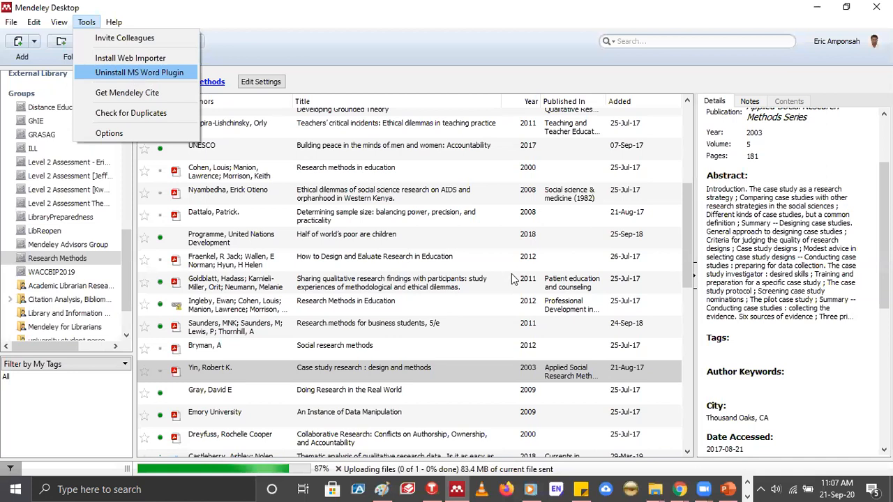
Uninstall the MS Word plugin and install it again, closing the installation notice
key("Return")
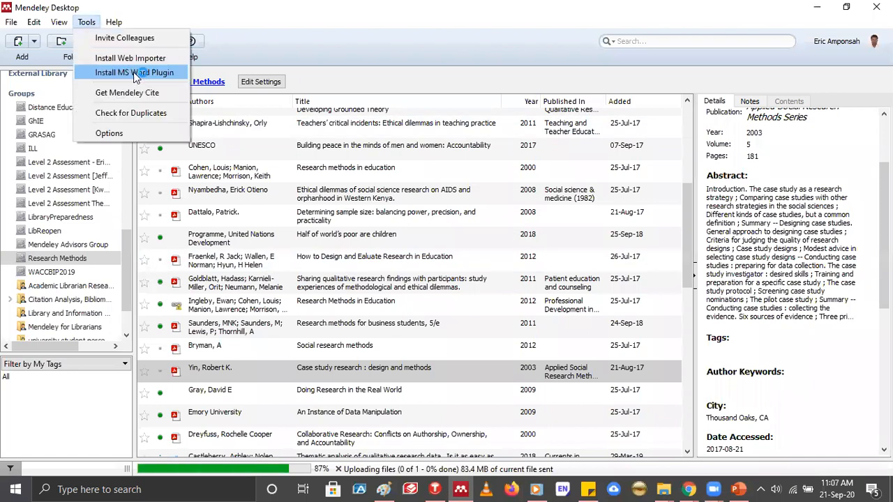
left_click(133, 72)
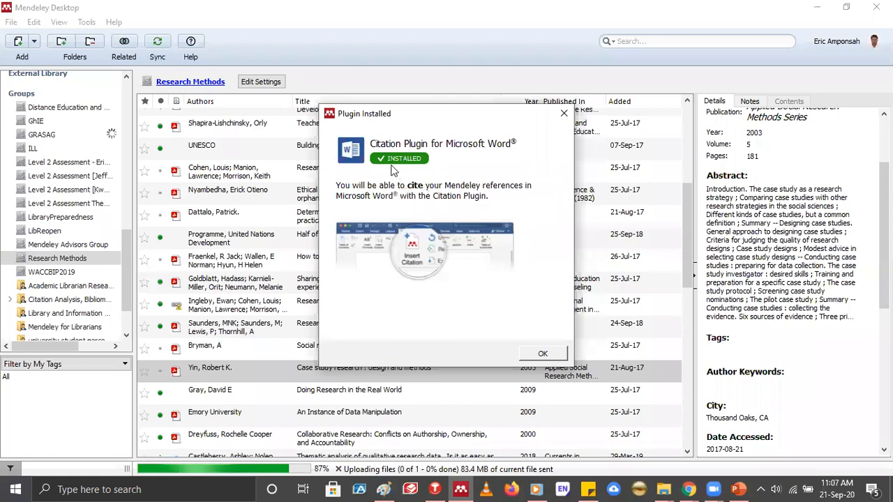
left_click(544, 355)
left_click(544, 344)
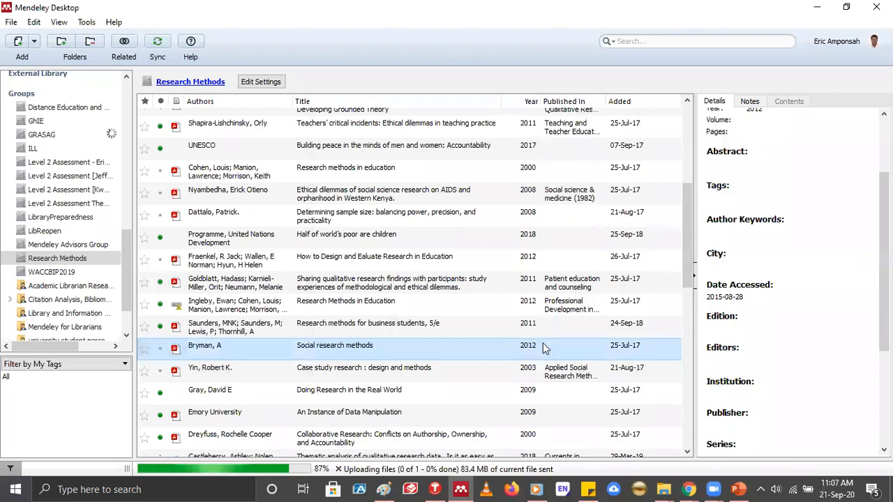
Synchronise the library and view the options for adding files, folders, watched folders and manual entries
left_click(165, 54)
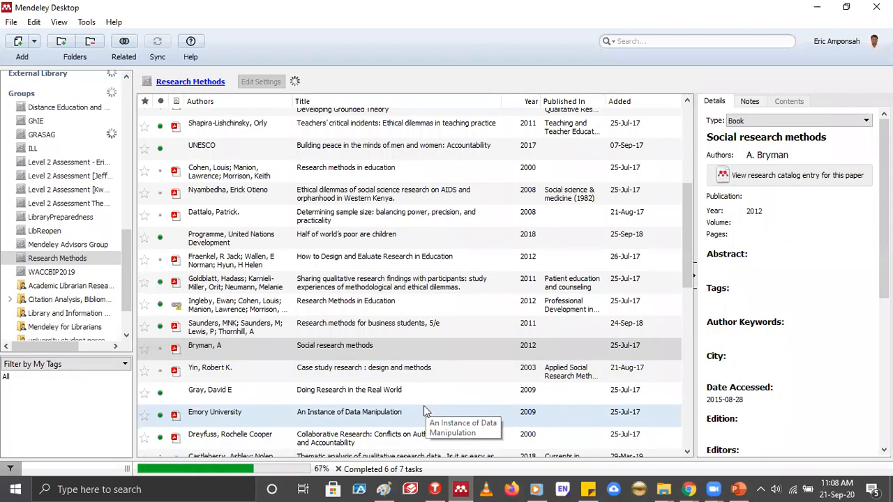
left_click(35, 40)
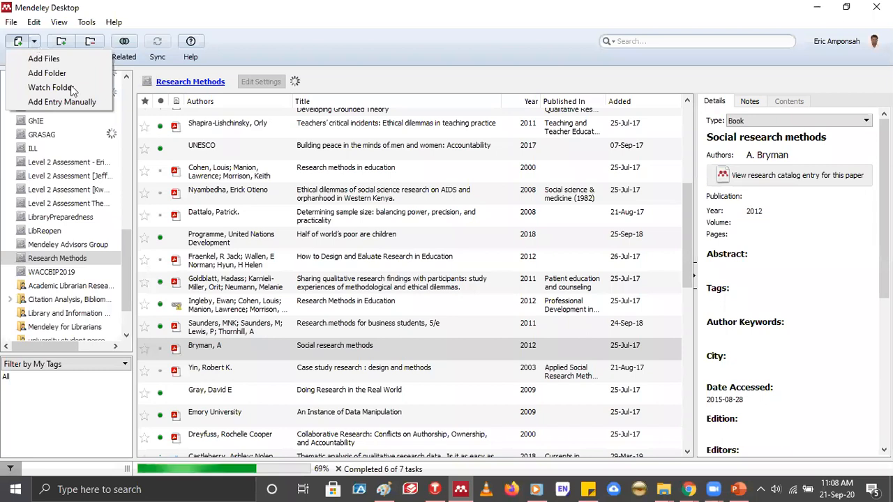
left_click(129, 264)
Look through the library's standard collections, personal folders and groups, from My Library down to Trash
scroll(122, 120, "up", 5)
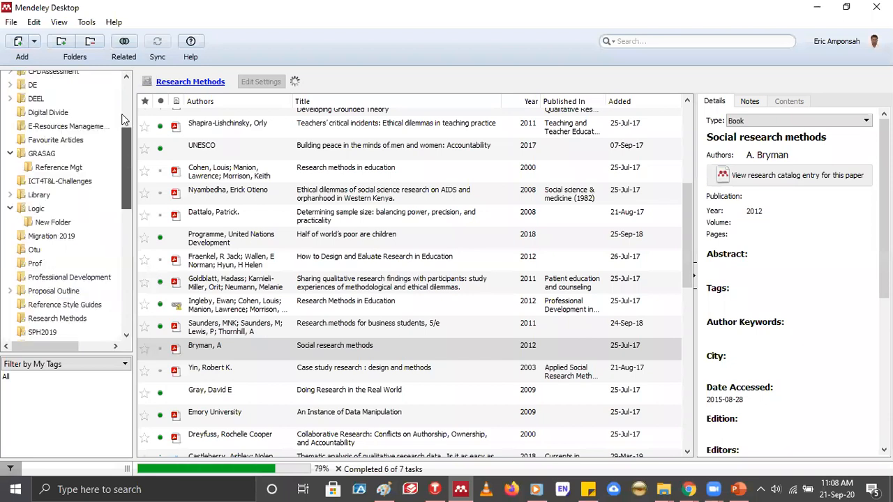
scroll(124, 116, "up", 3)
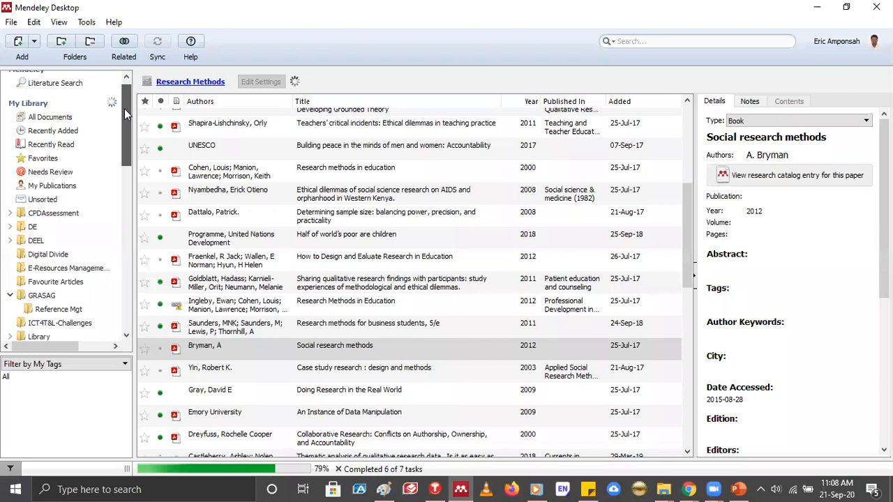
scroll(124, 109, "up", 1)
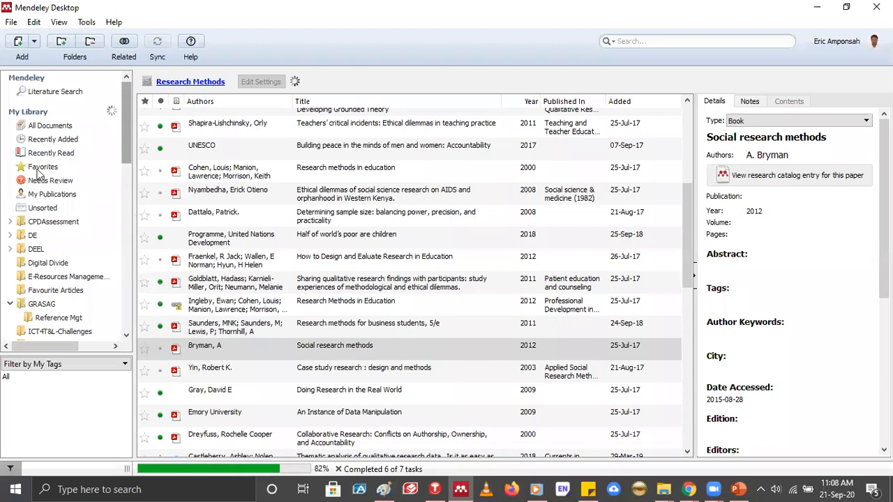
scroll(42, 217, "down", 10)
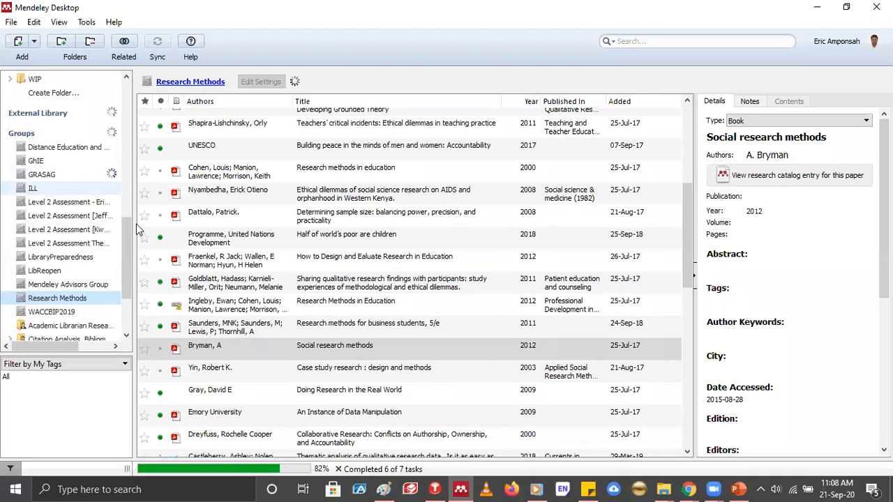
scroll(136, 224, "up", 2)
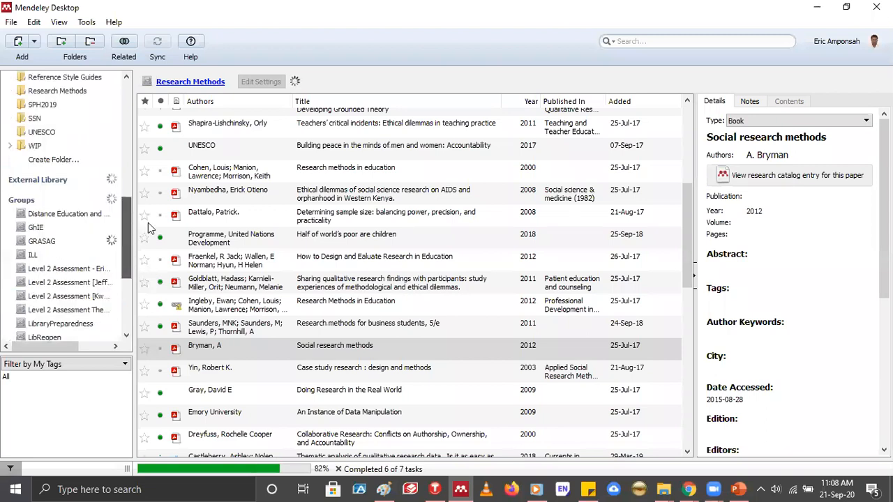
scroll(131, 234, "up", 1)
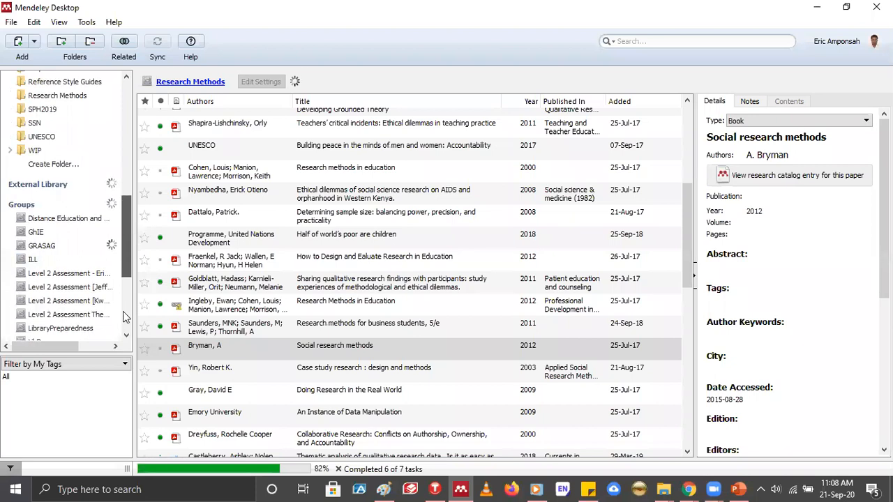
scroll(123, 311, "down", 5)
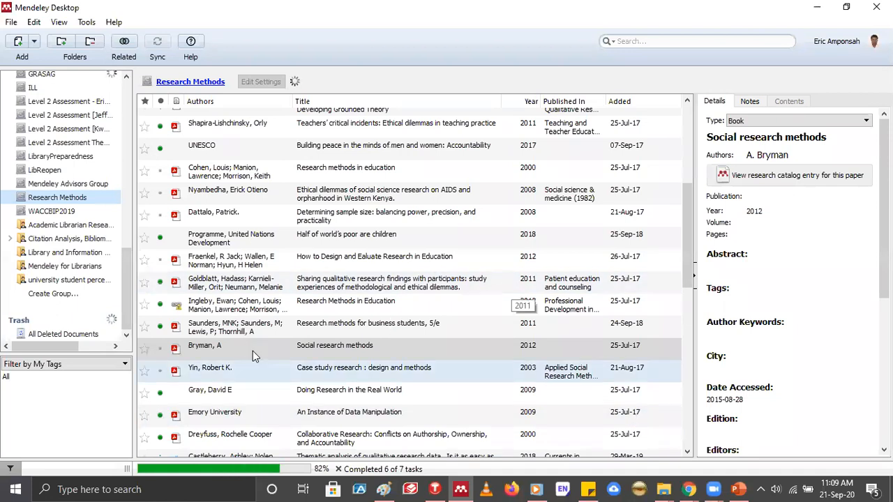
Switch to File Explorer and open the recent Word document Sample Citation
key("super+e")
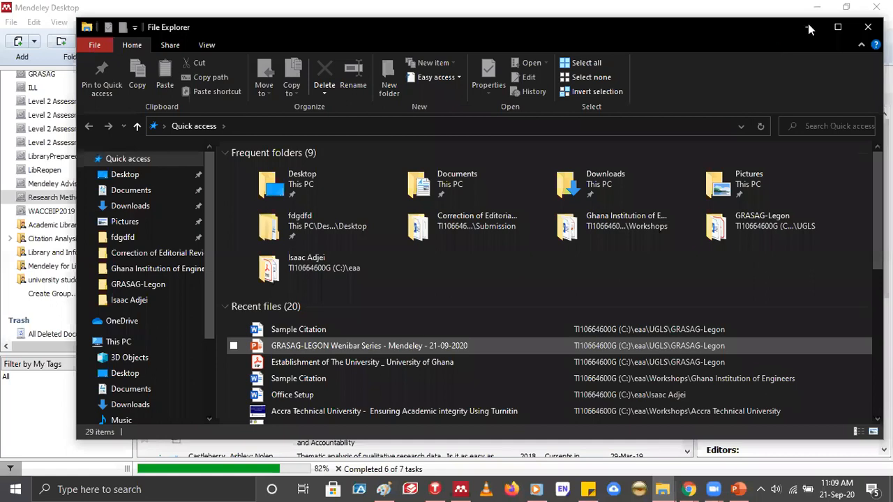
left_click(234, 331)
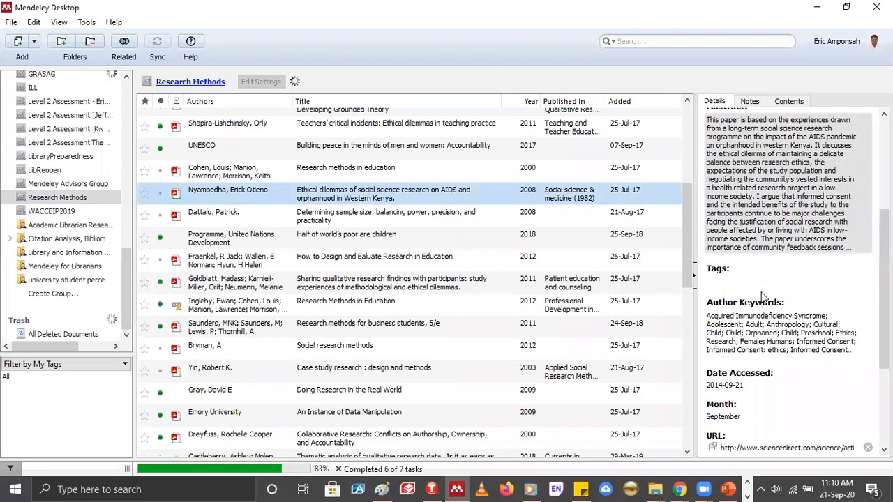
Examine the bibliographic details of "Ethical dilemmas of social science research on AIDS and orphanhood in Western Kenya", and check the manual entry option
scroll(770, 263, "up", 5)
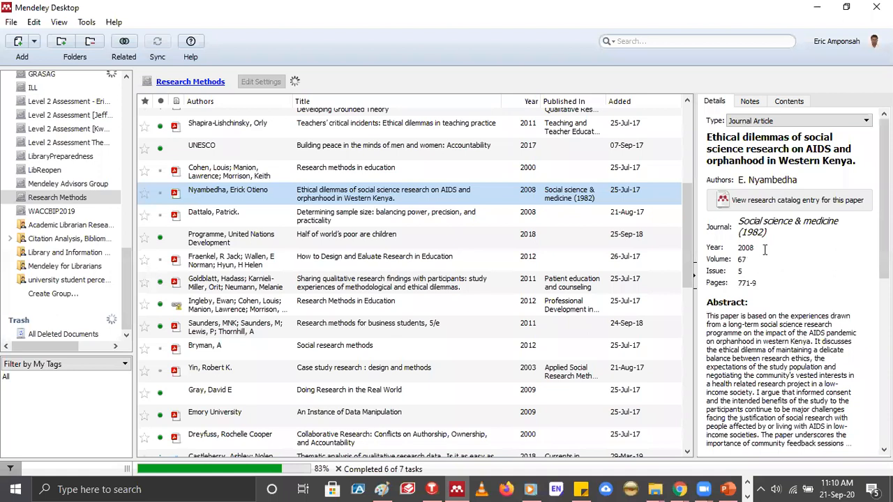
scroll(765, 251, "down", 8)
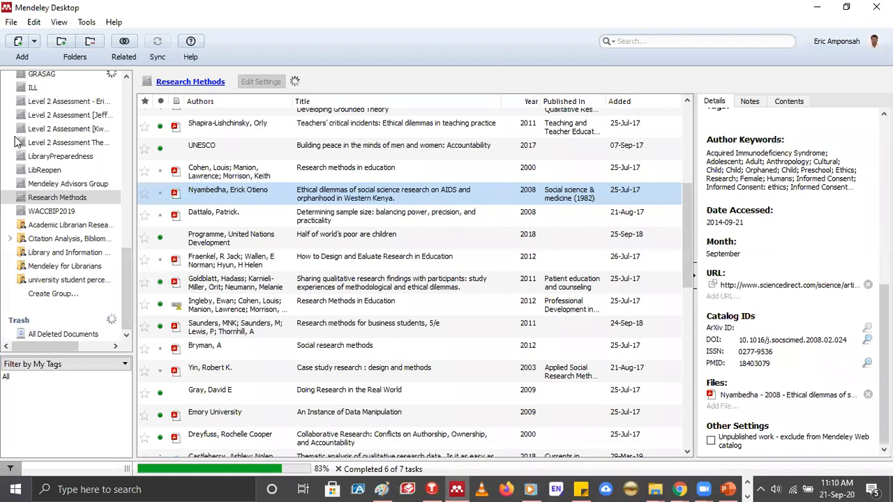
left_click(34, 42)
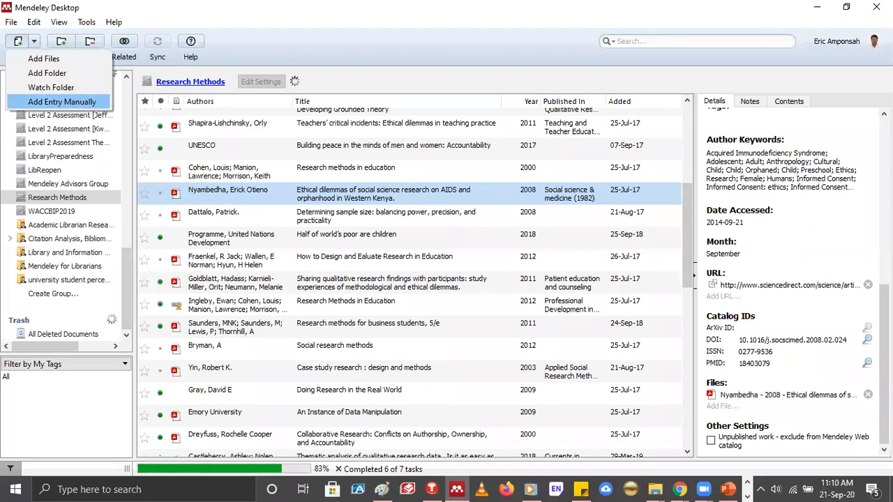
left_click(681, 263)
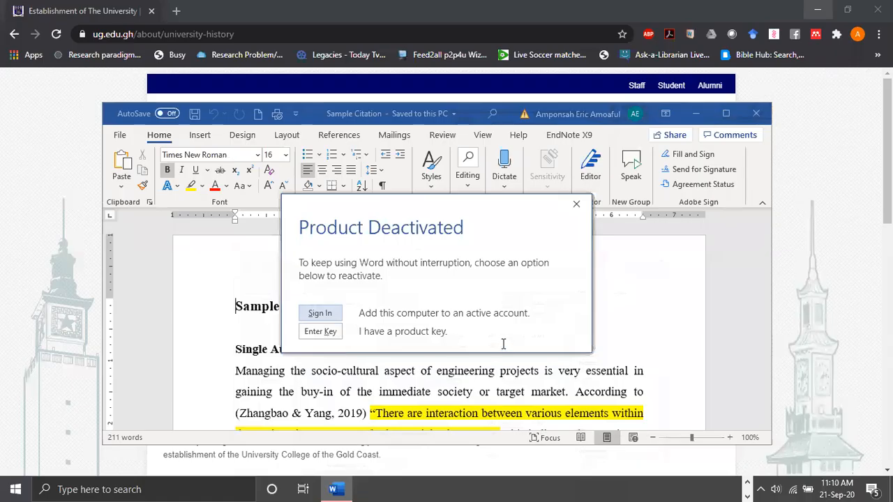
Switch to the Sample Citation document in Word and delete both in-text citations from the Single Author Citation paragraph
key("Escape")
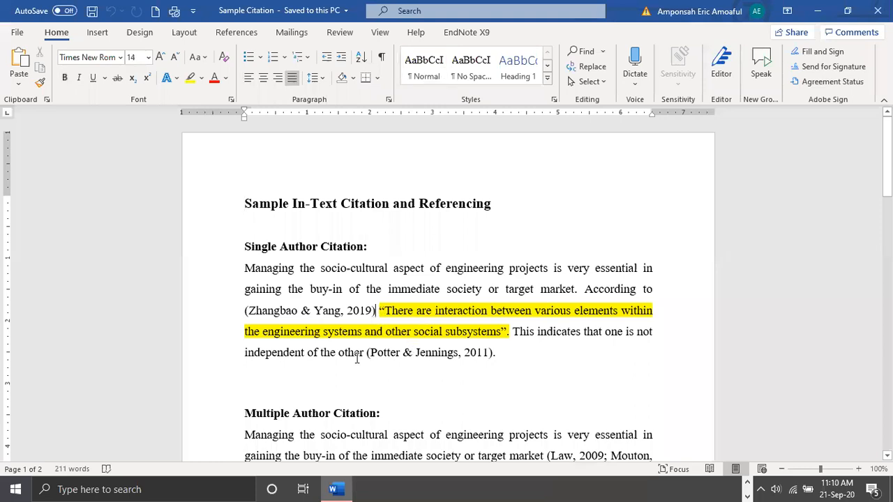
key("BackSpace")
key("BackSpace")
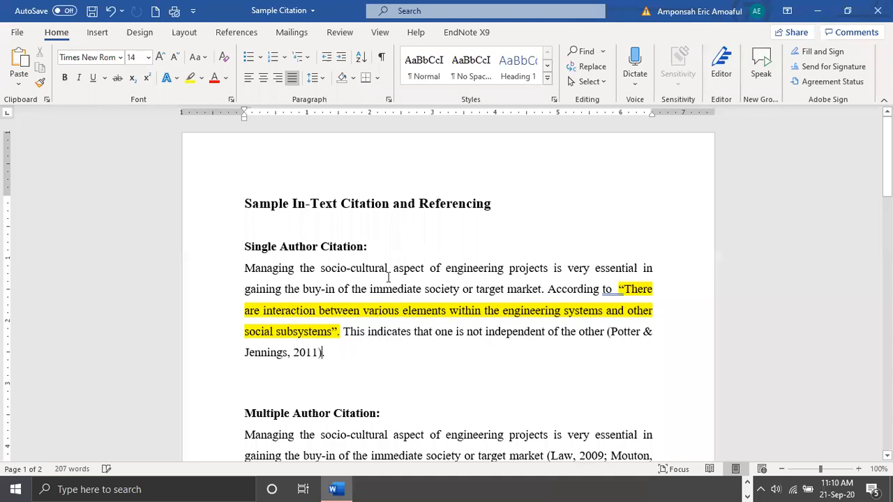
key("shift+Left")
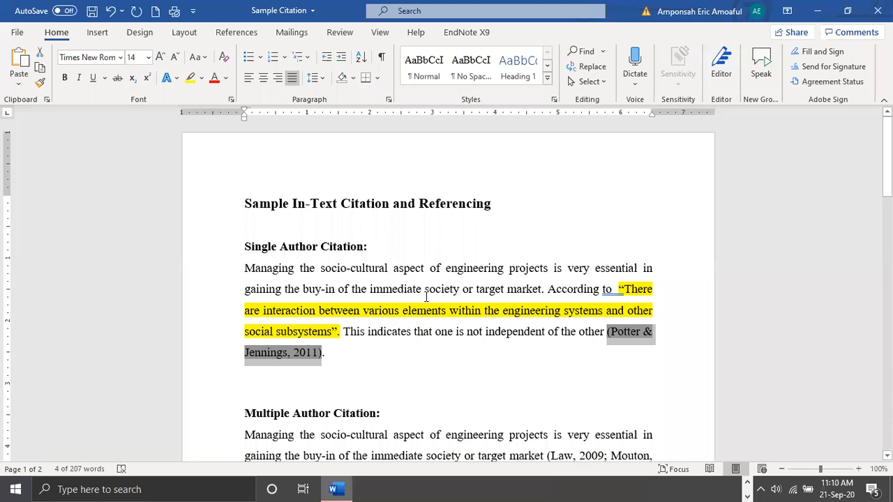
key("BackSpace")
Delete the grouped in-text citation at the end of the Multiple Author Citation paragraph
scroll(539, 299, "down", 3)
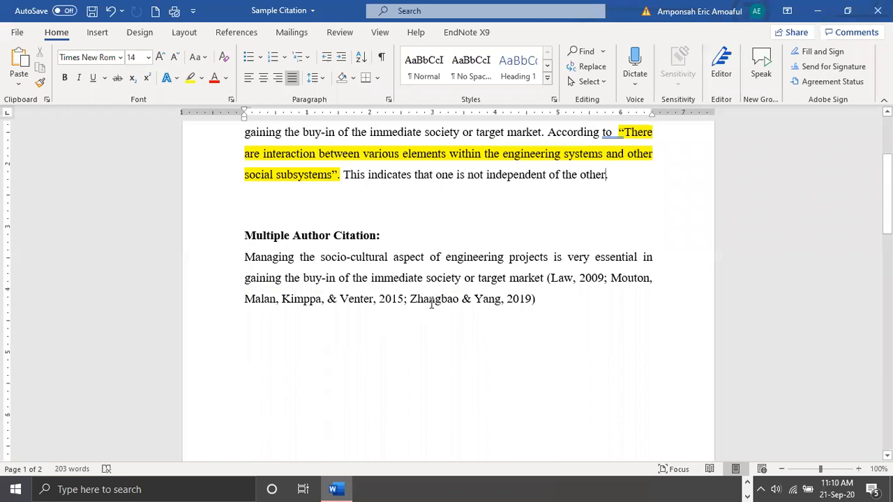
scroll(433, 300, "down", 2)
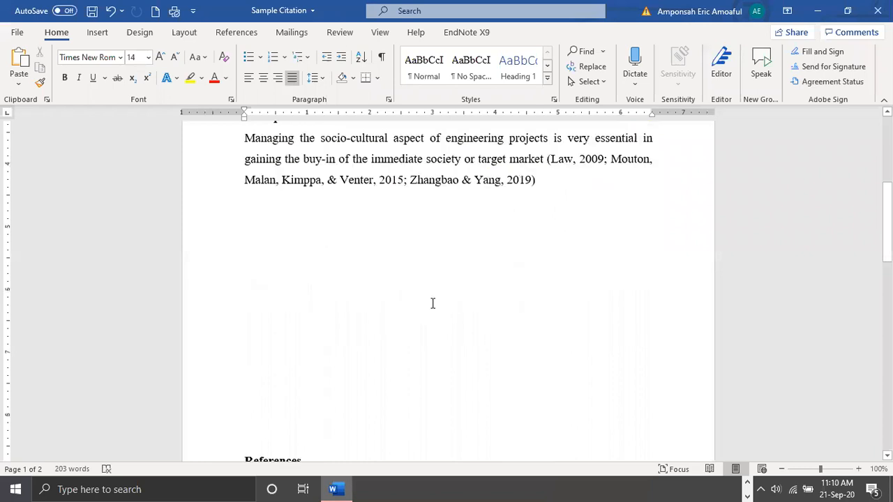
scroll(432, 304, "down", 7)
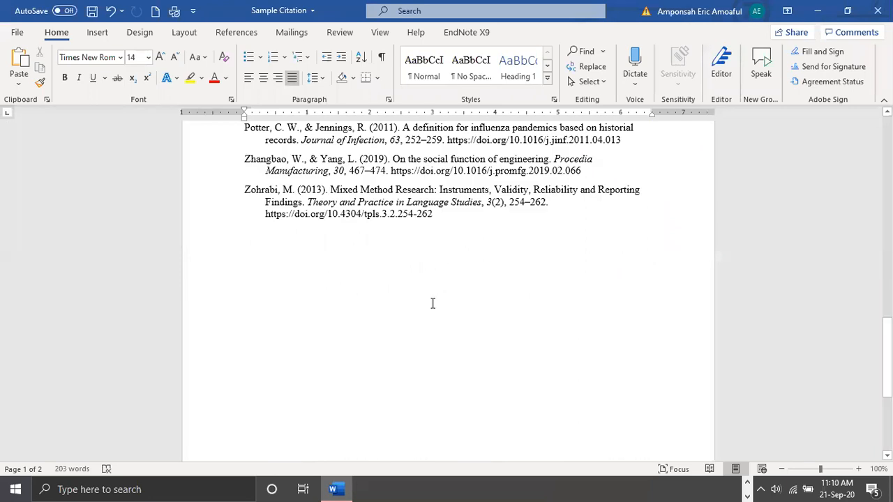
scroll(509, 305, "up", 8)
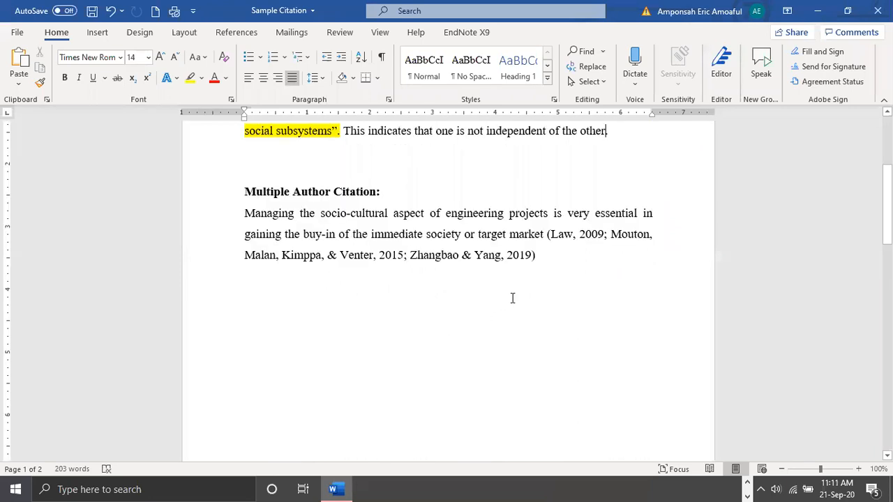
scroll(512, 298, "up", 1)
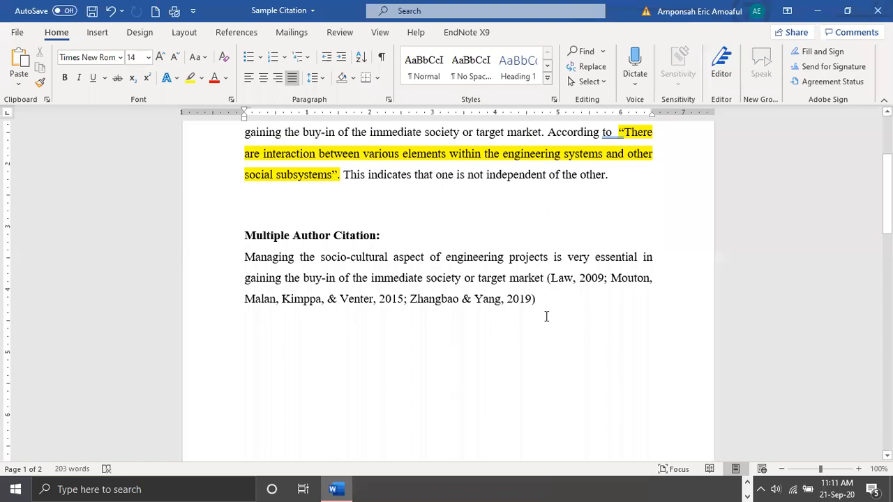
key("ctrl+z")
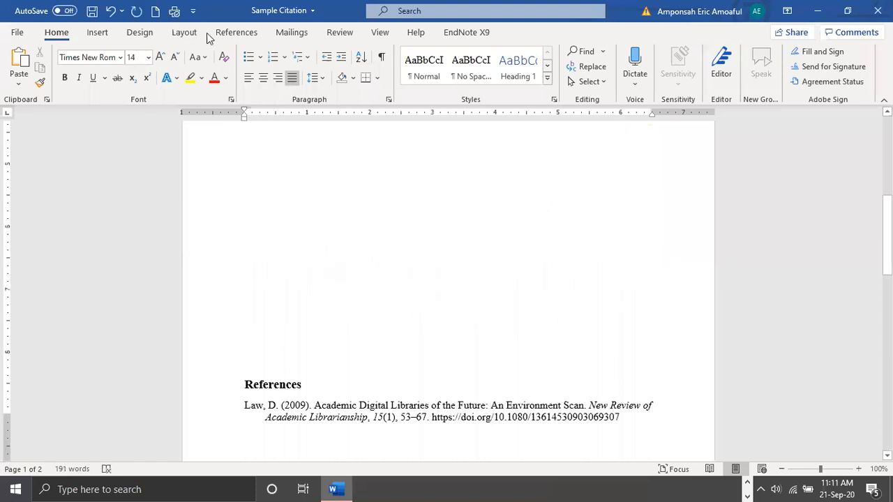
Refresh the Mendeley citations and bibliography to update the reference list after the citation removals
scroll(240, 39, "down", 5)
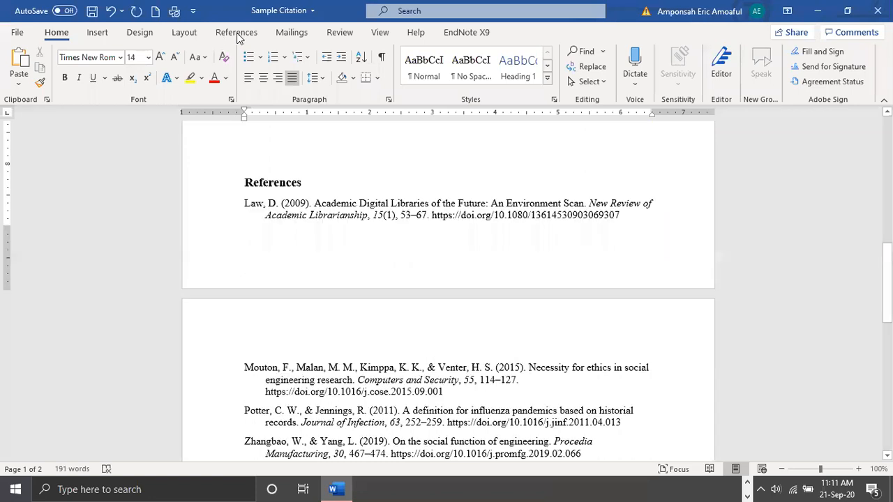
scroll(237, 38, "up", 5)
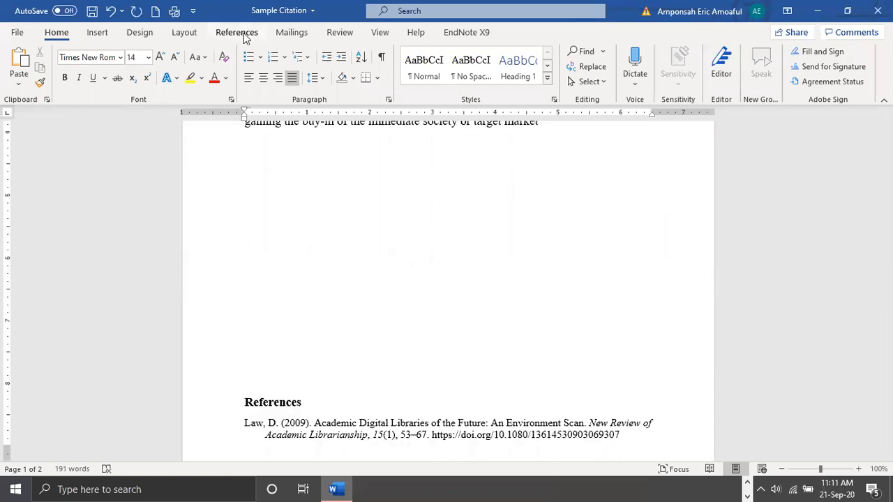
left_click(242, 35)
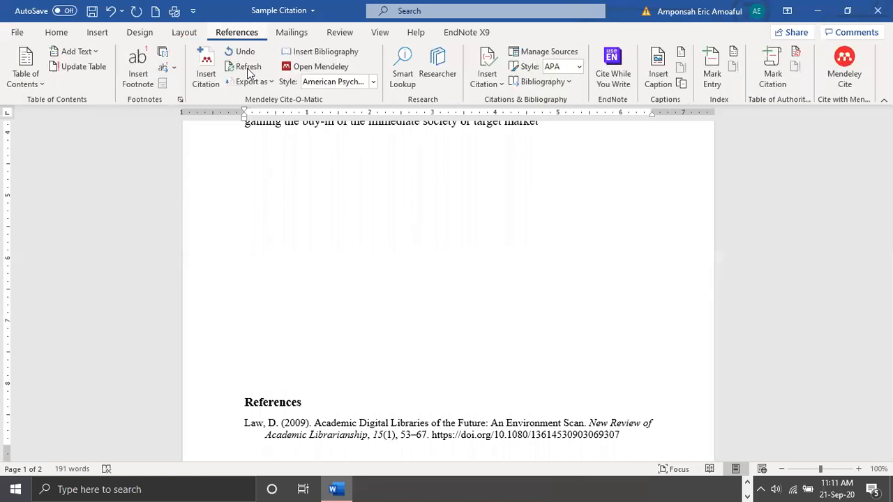
left_click(249, 71)
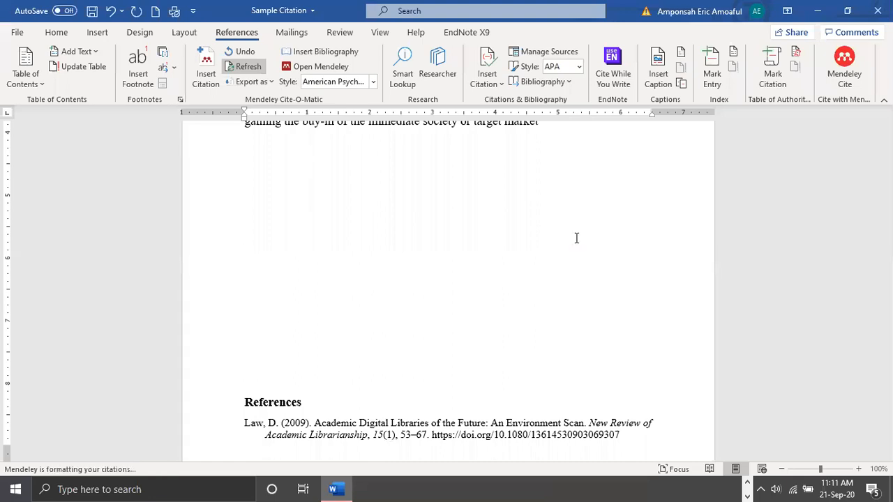
Delete the bibliography placeholder text below the References heading and add a blank line above the heading
scroll(577, 238, "down", 1)
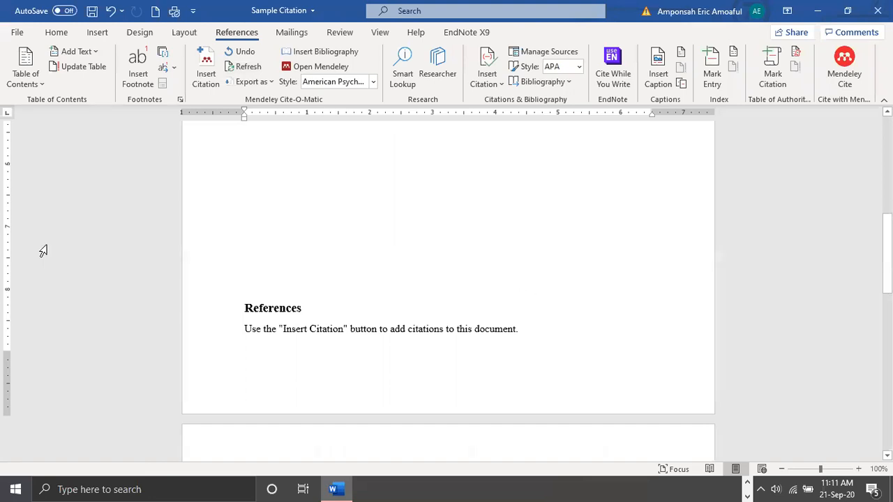
scroll(216, 308, "down", 1)
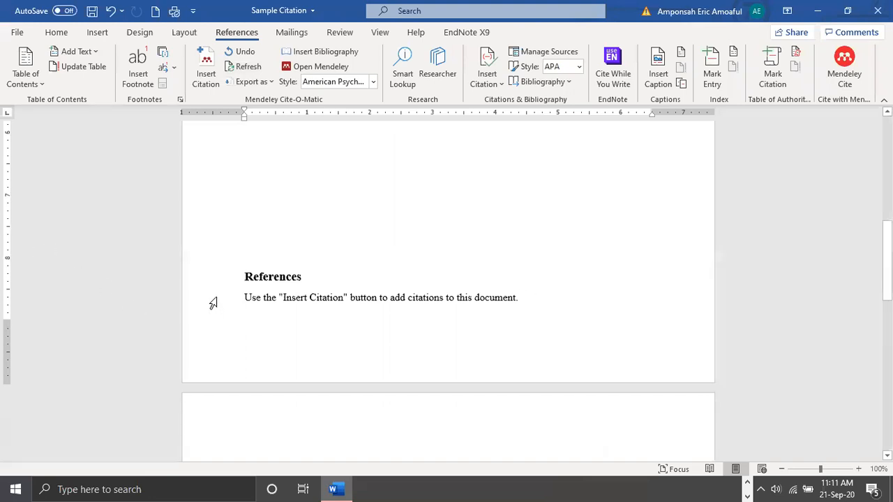
key("Delete")
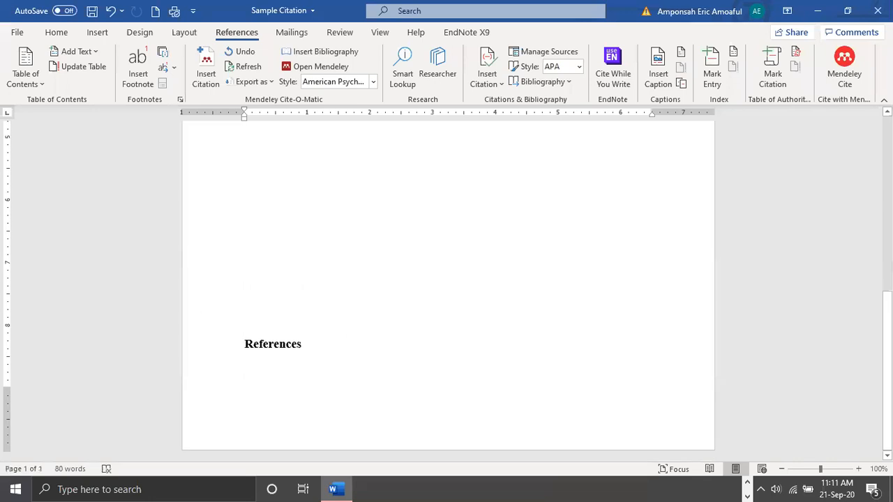
left_click(397, 295)
key("Return")
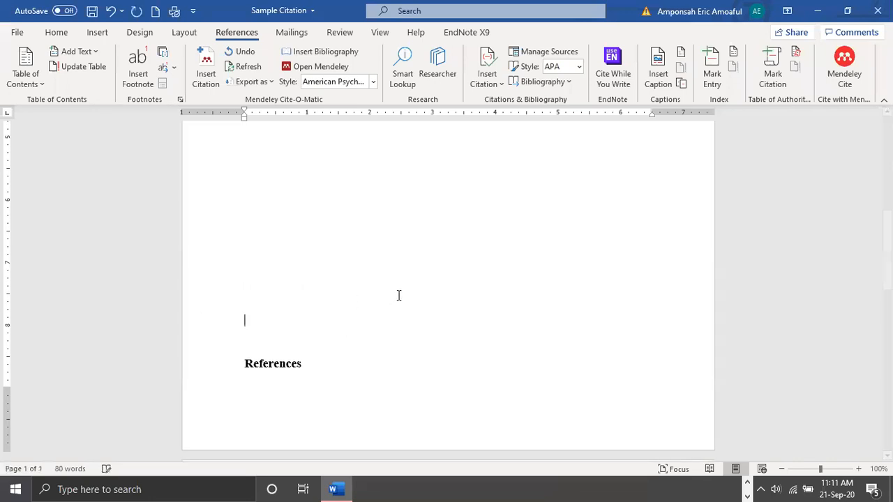
Add another blank line above the References heading to push it onto the second page
key("Return")
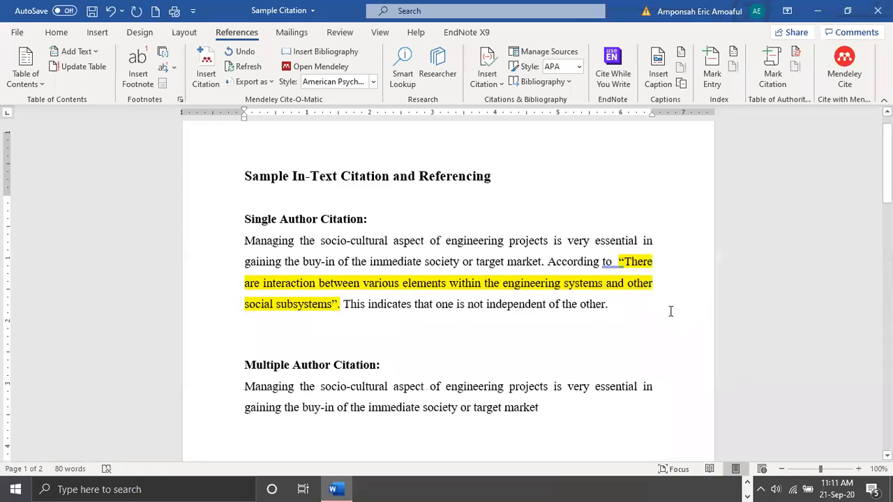
scroll(670, 312, "up", 1)
Write a manual citation with the author's surname and (2019) before the highlighted quotation in the Single Author Citation paragraph
left_click(617, 289)
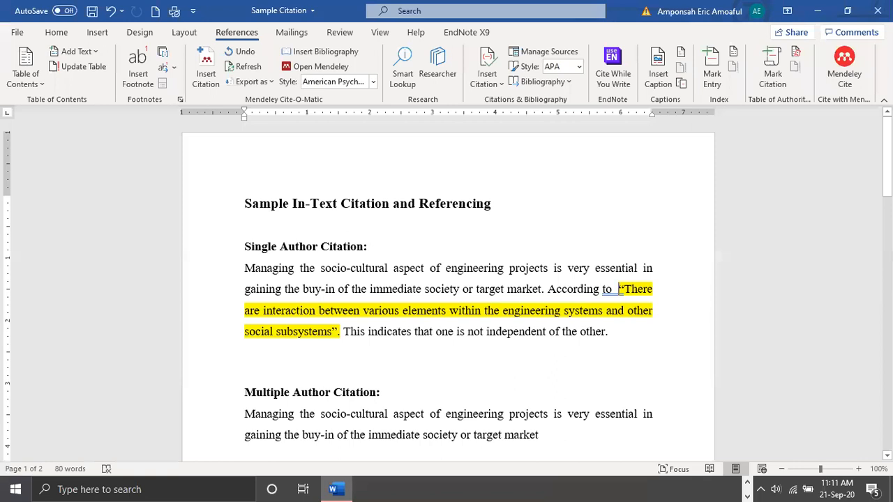
scroll(448, 290, "down", 8)
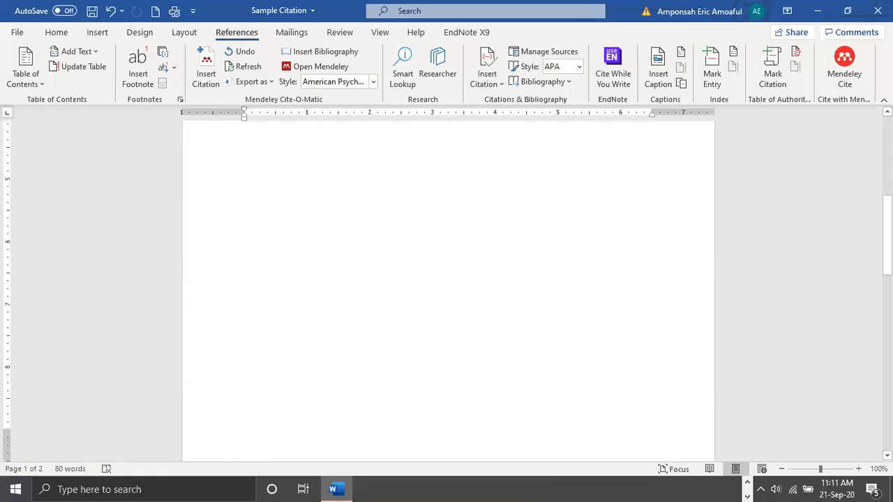
scroll(826, 331, "up", 5)
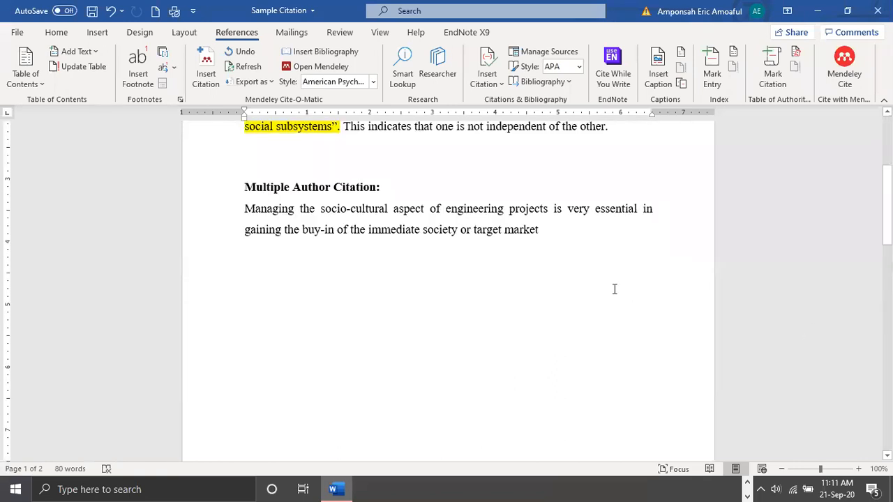
scroll(617, 288, "up", 5)
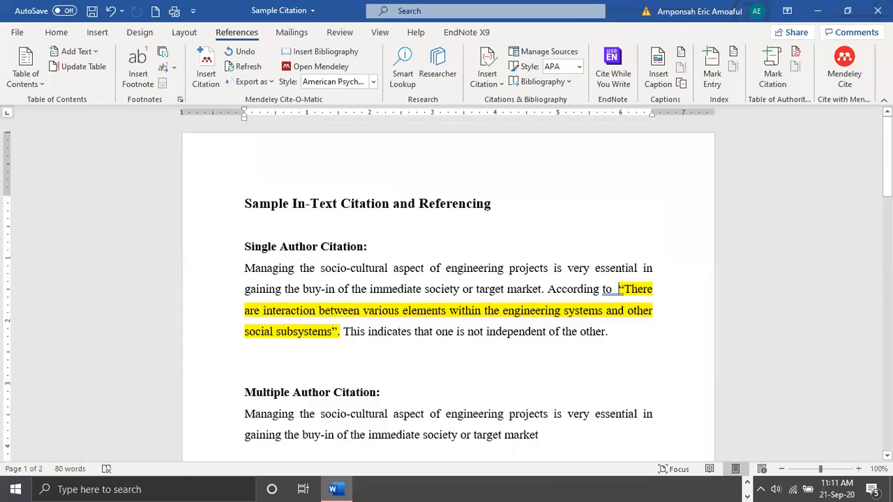
type("aMOA")
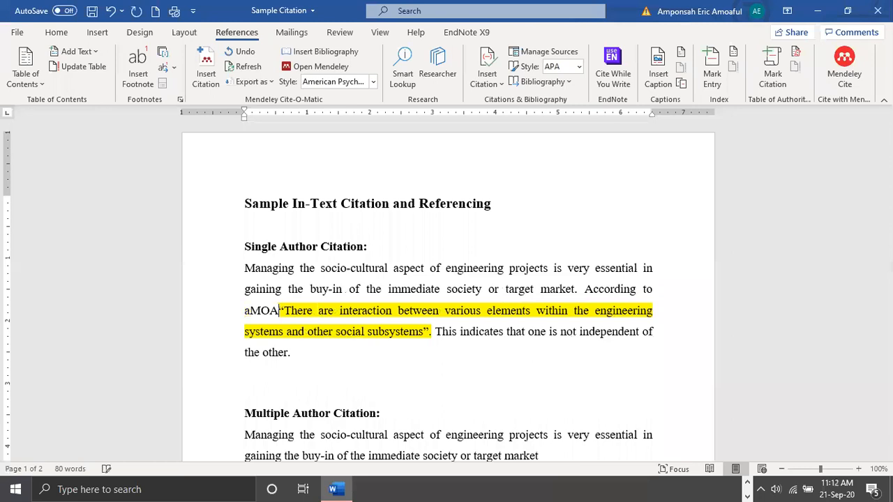
type("F")
key("BackSpace")
key("BackSpace")
key("BackSpace")
key("BackSpace")
key("BackSpace")
type("Amoaful")
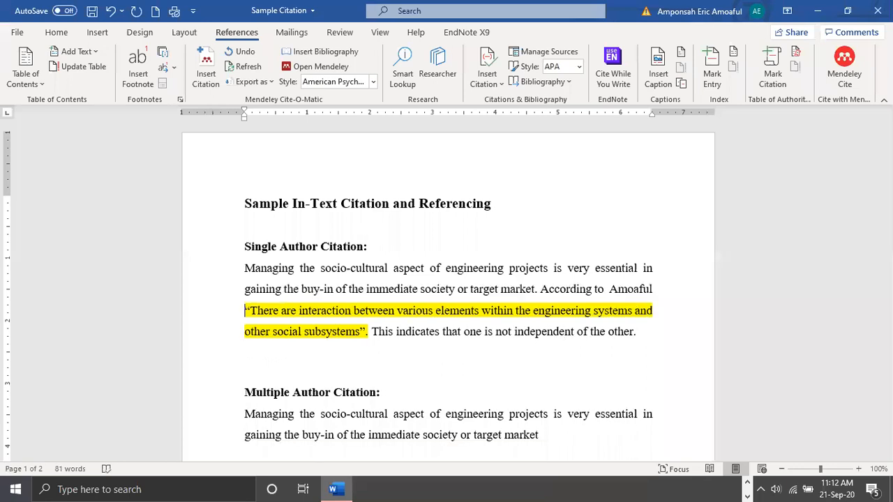
type(" (2")
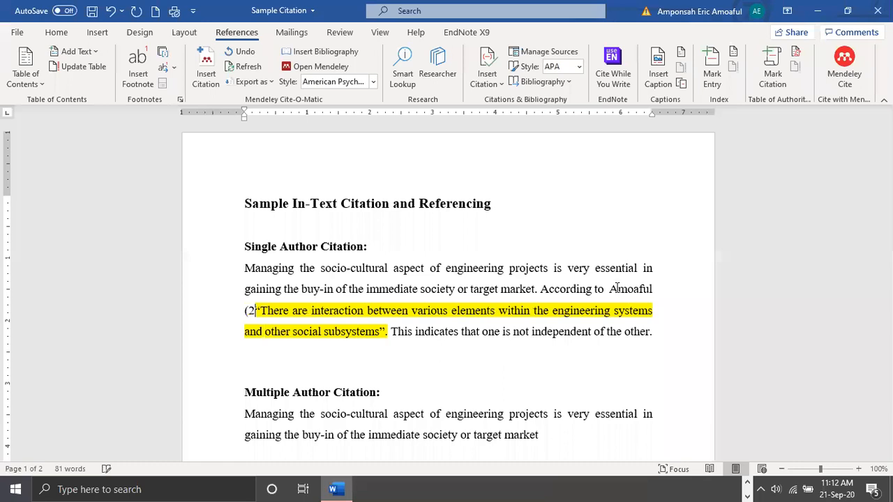
type("019)")
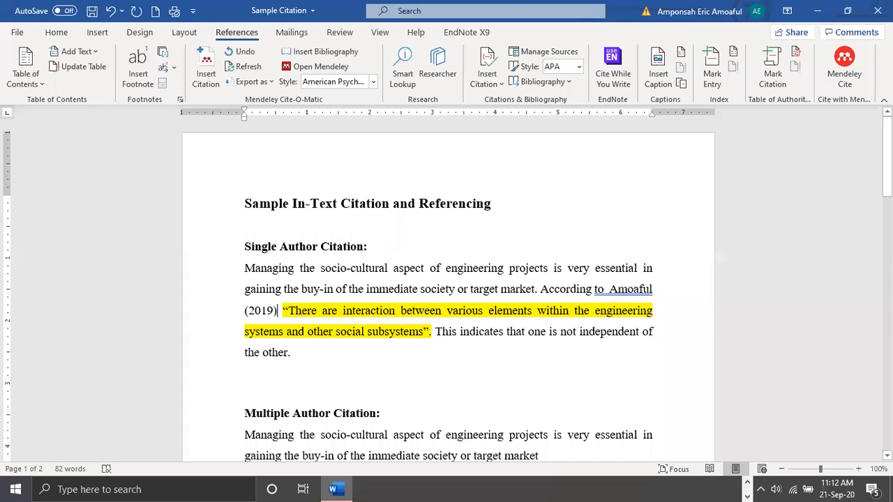
Delete the manually written author-and-year citation before the highlighted quotation
key("BackSpace")
key("BackSpace")
key("BackSpace")
key("BackSpace")
key("BackSpace")
key("BackSpace")
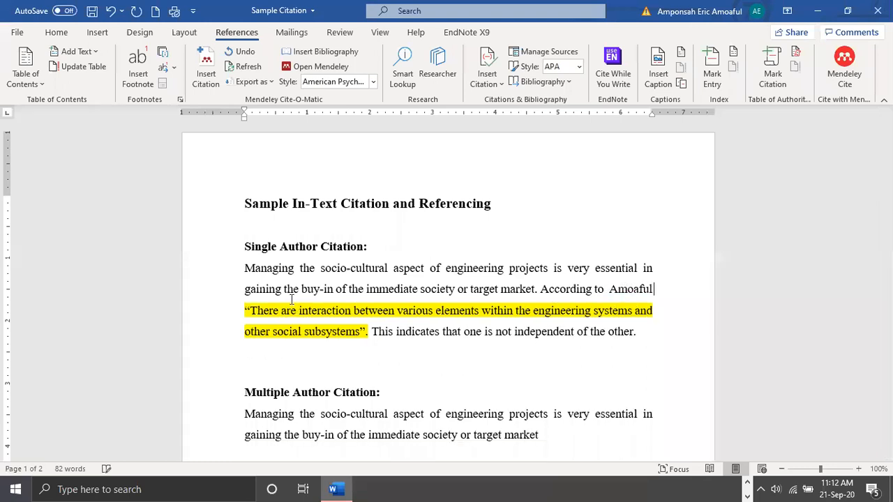
key("BackSpace")
key("BackSpace")
key("BackSpace")
key("BackSpace")
key("BackSpace")
key("BackSpace")
key("BackSpace")
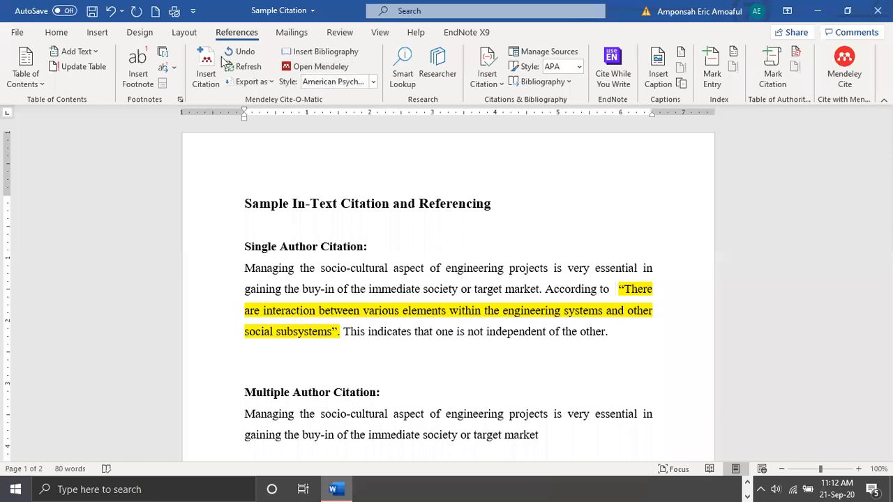
Examine the Mendeley export options and the list of available citation styles
left_click(272, 81)
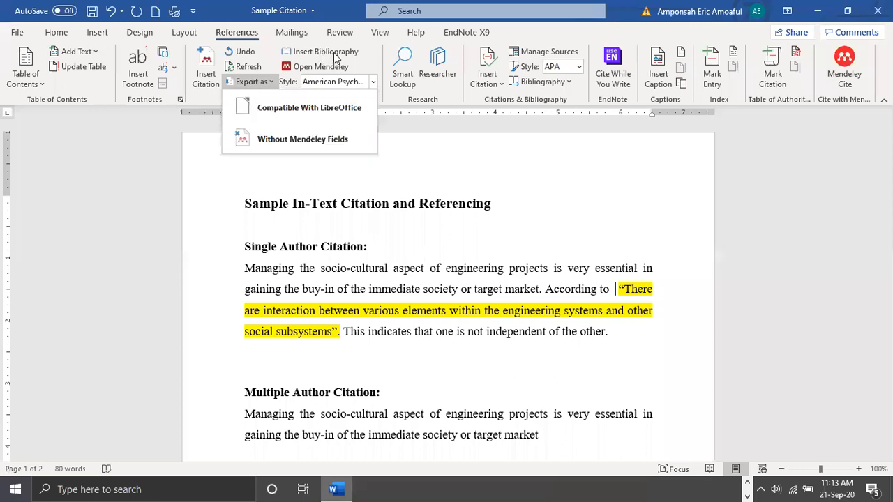
left_click(329, 58)
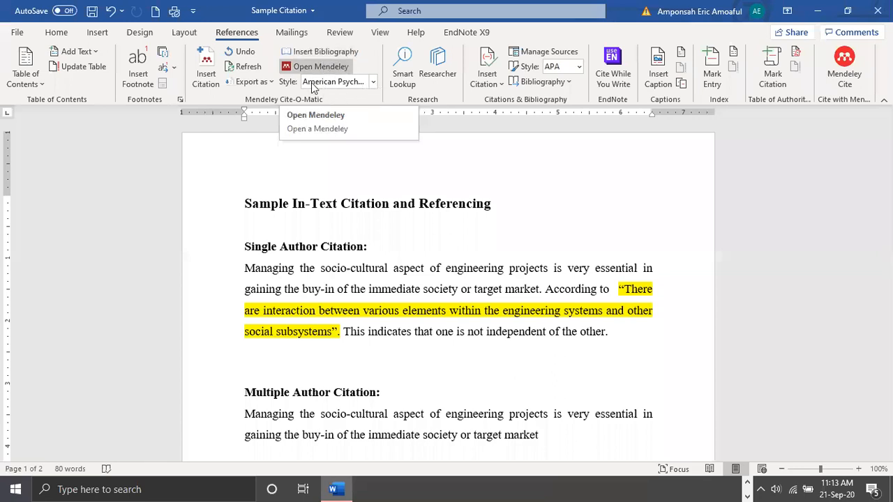
left_click(374, 82)
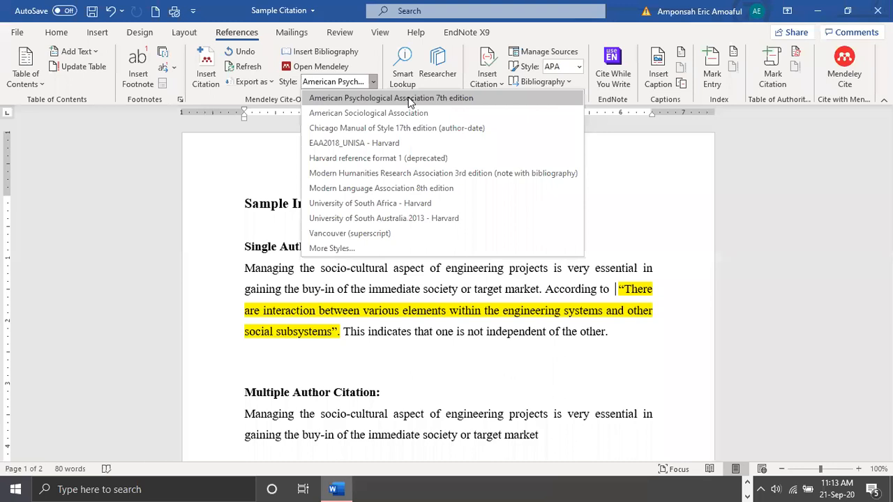
left_click(374, 84)
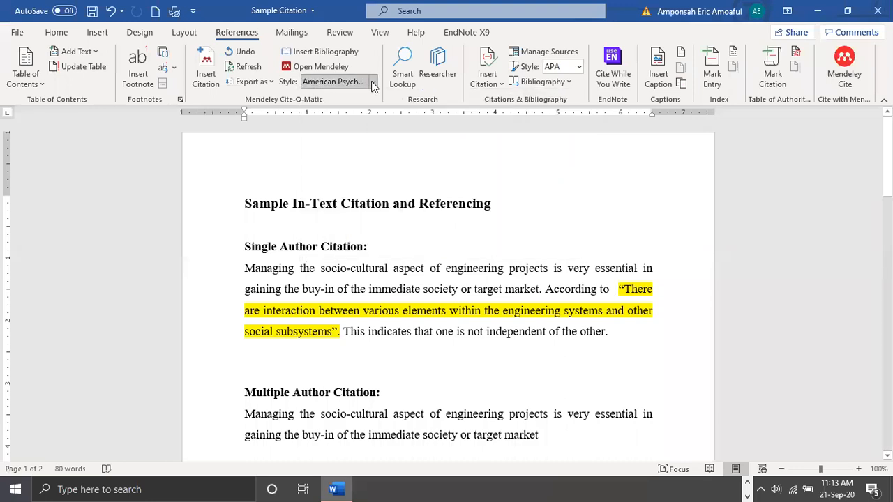
left_click(374, 84)
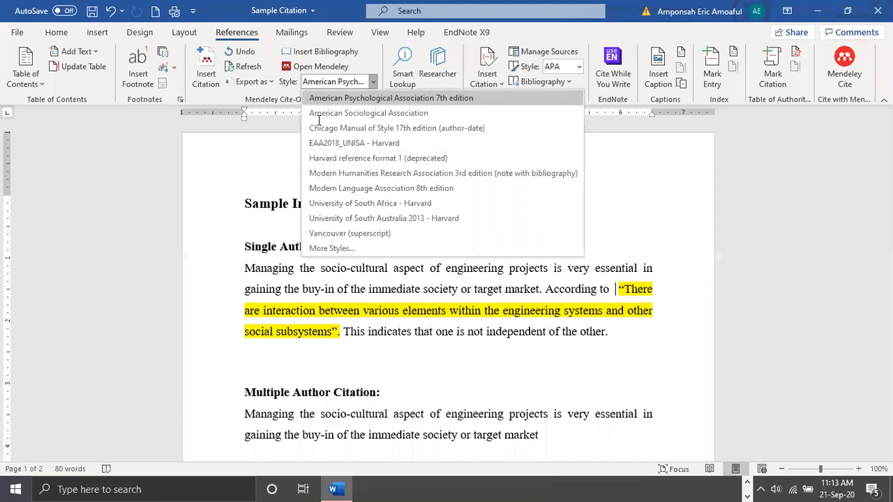
left_click(215, 76)
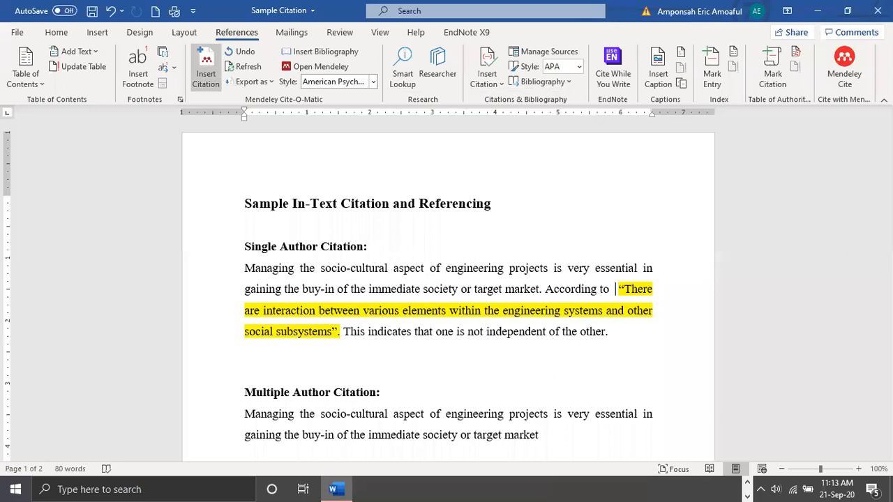
Search My Library for "zhan" and cite the 2016 article on starches from high-amylose maize inbred lines after "According to"
left_click(612, 289)
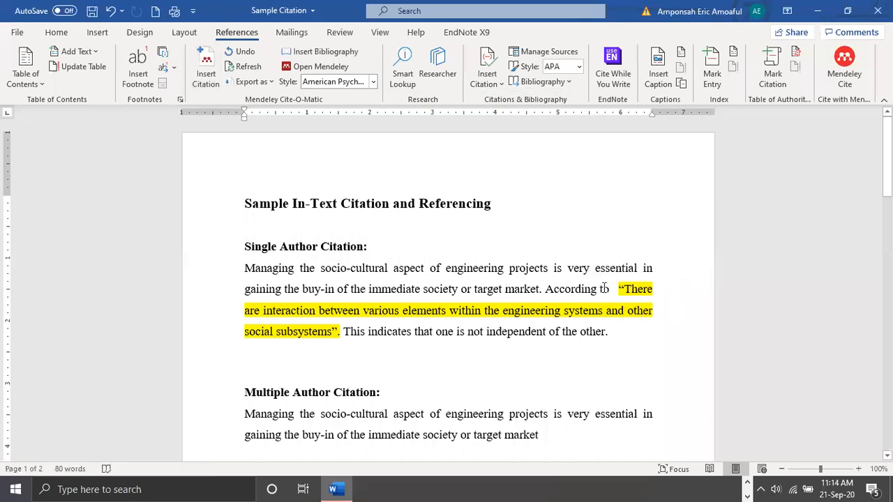
left_click(208, 76)
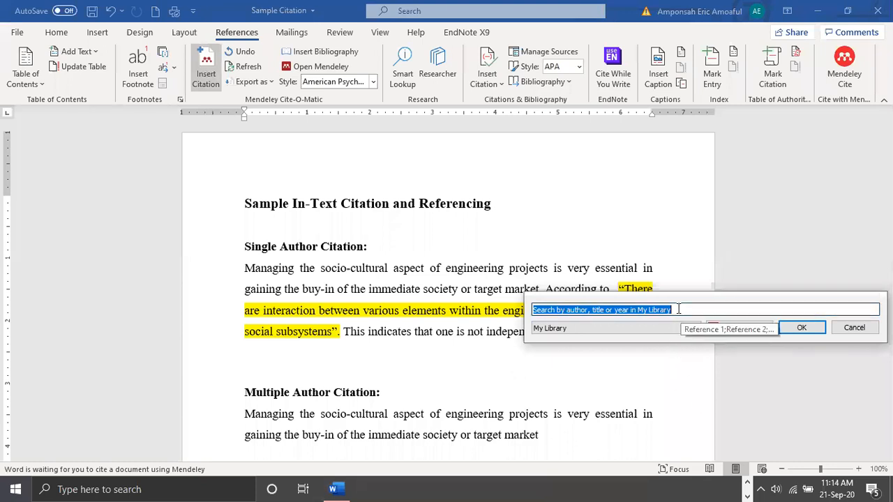
type("z")
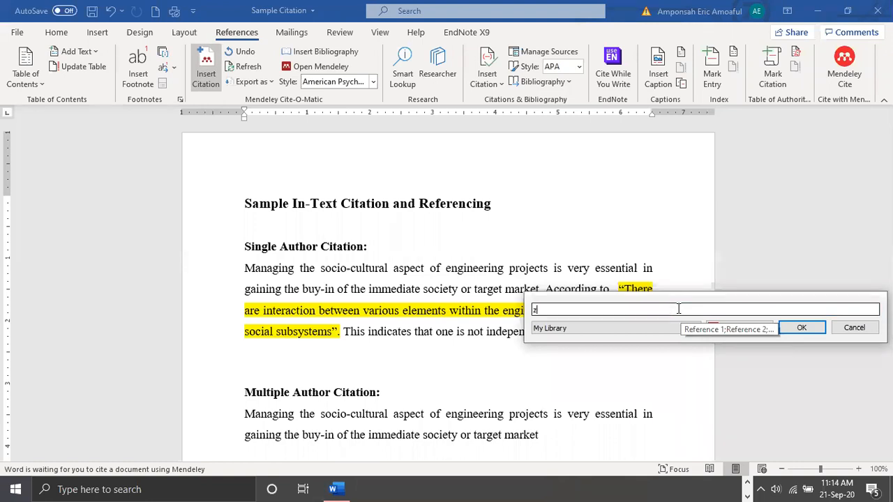
type("h")
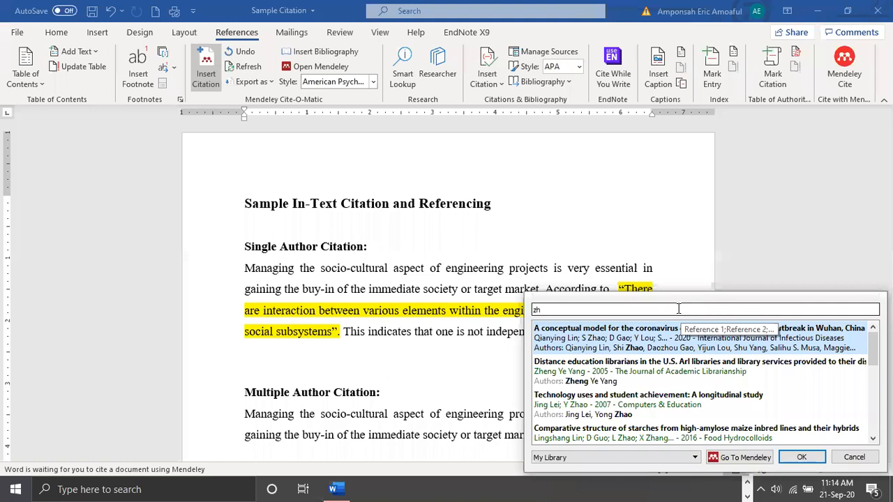
type("an")
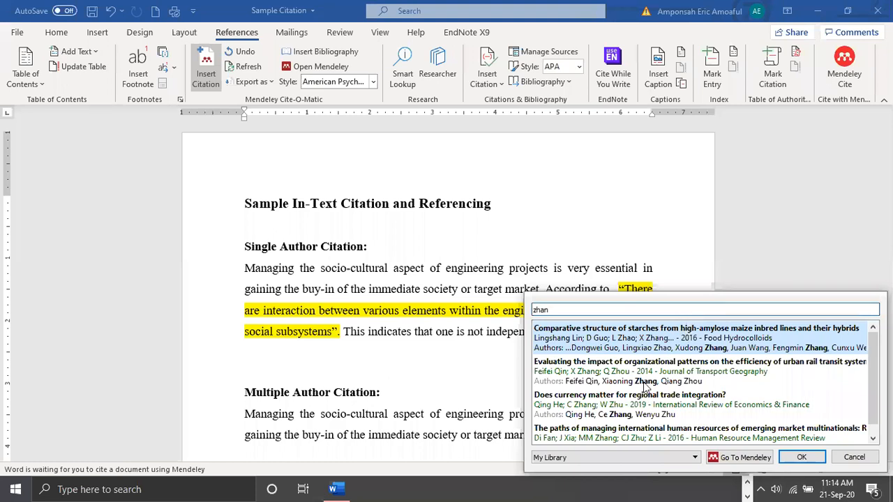
scroll(646, 388, "down", 1)
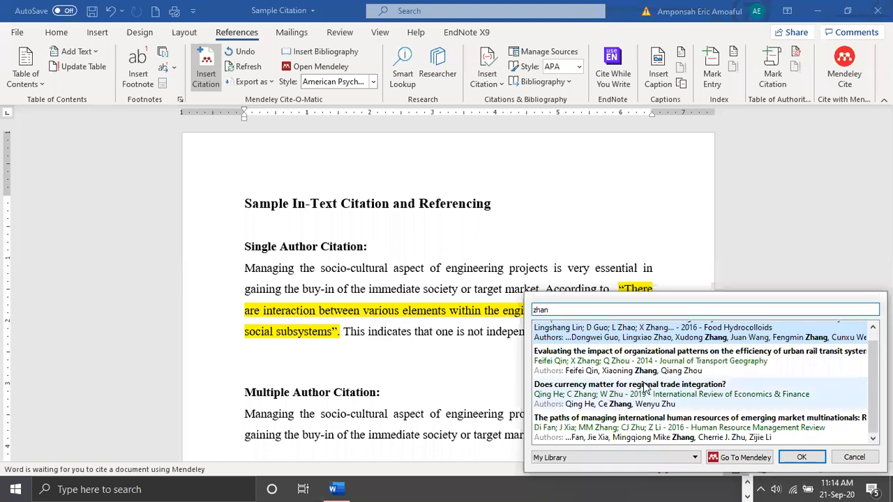
scroll(649, 388, "up", 1)
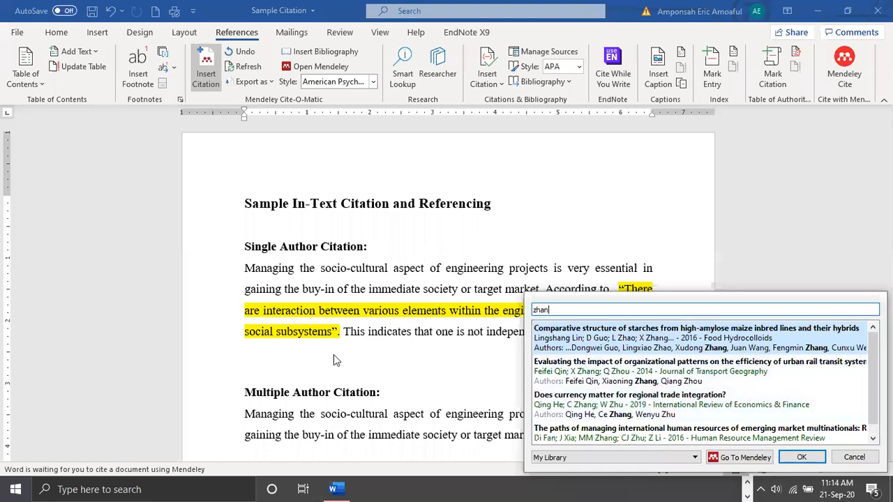
key("Escape")
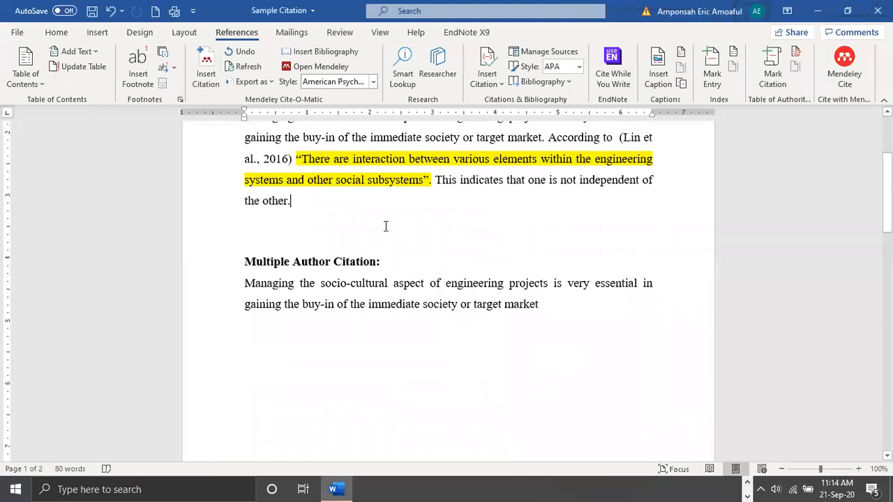
scroll(496, 210, "down", 1)
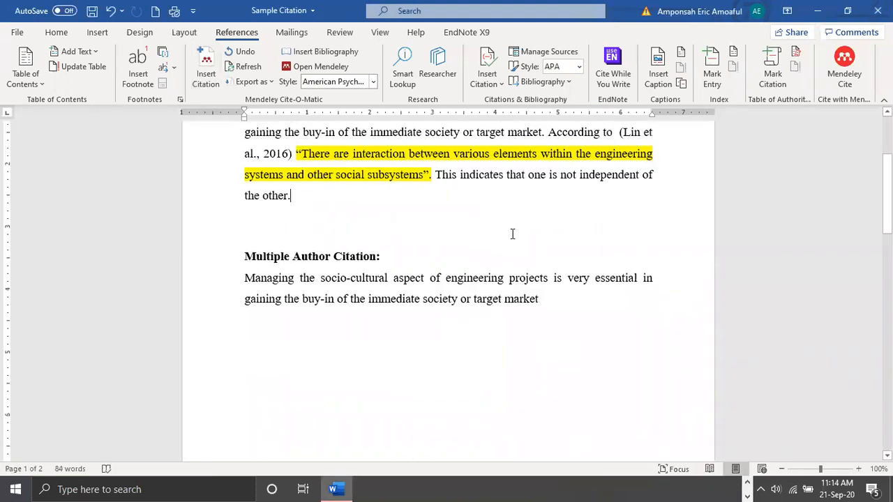
scroll(513, 234, "up", 1)
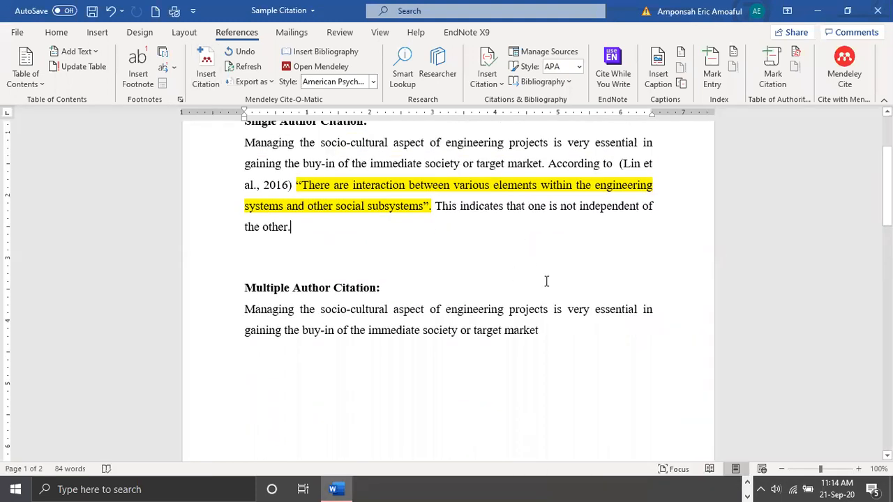
scroll(784, 488, "up", 1)
scroll(747, 487, "up", 3)
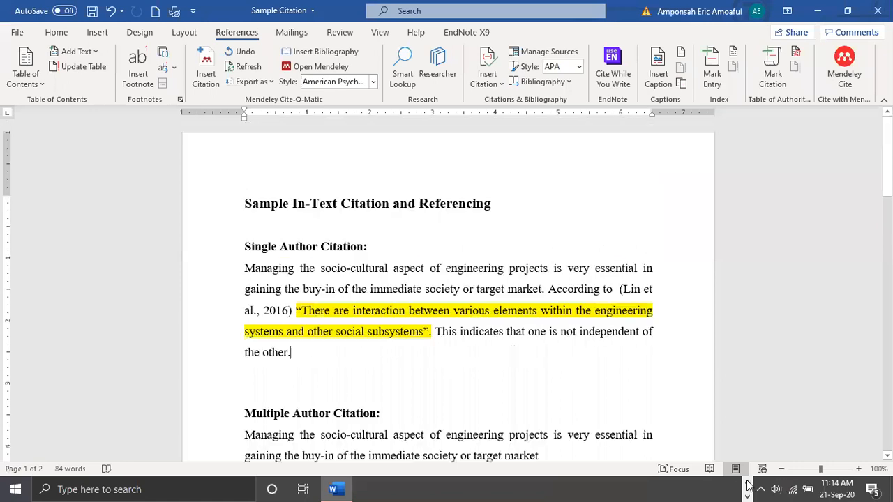
Delete the inserted 2016 in-text citation after "According to" in the Single Author Citation paragraph
left_click(748, 486)
left_click(620, 289)
left_click(634, 293)
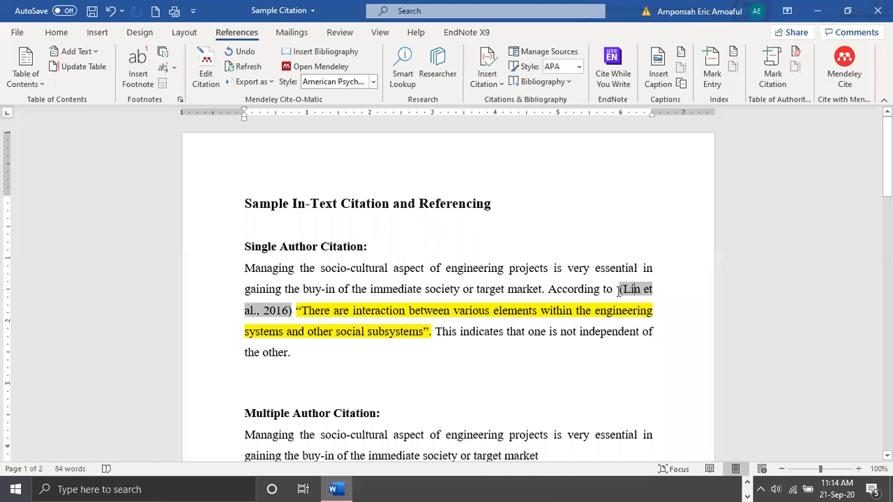
key("Delete")
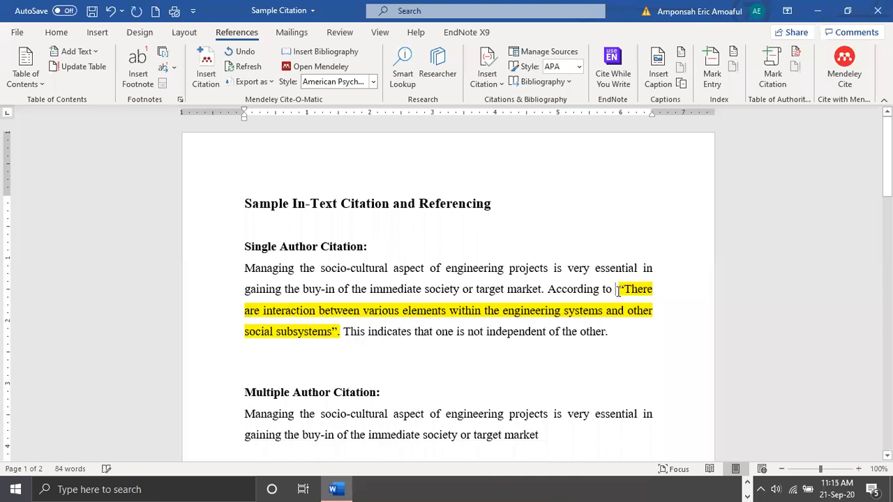
left_click(205, 77)
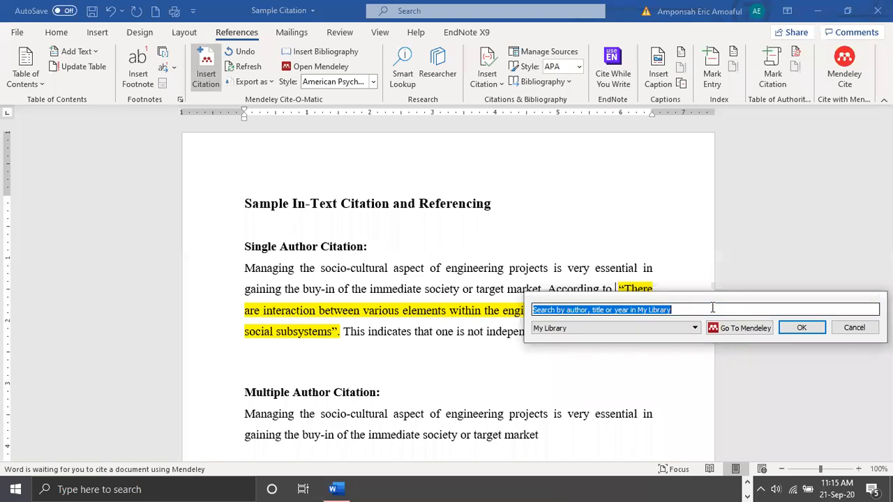
type("zha")
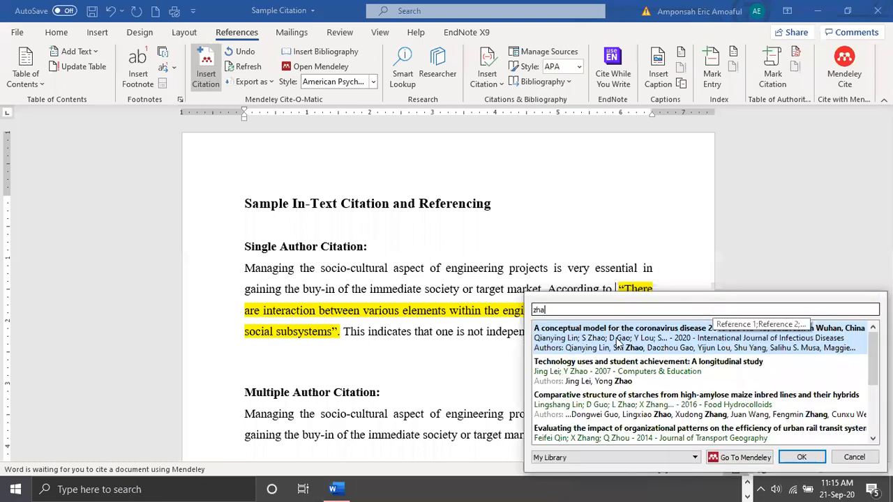
left_click(616, 342)
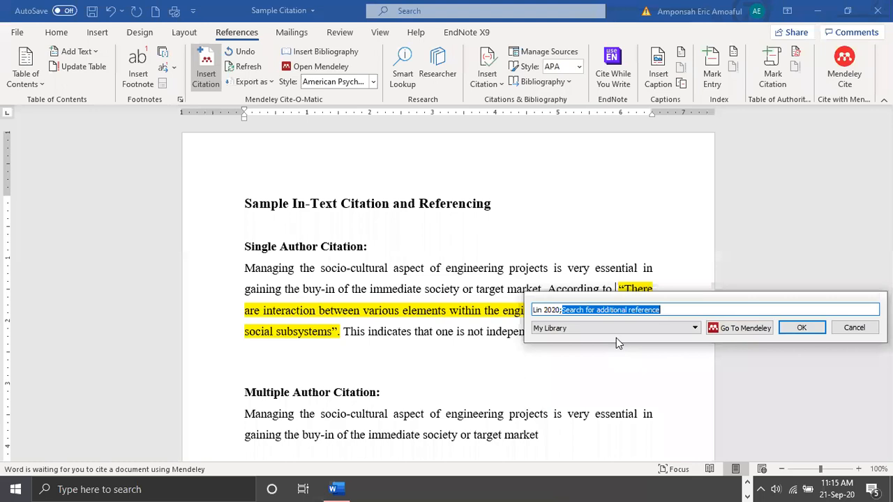
left_click(854, 328)
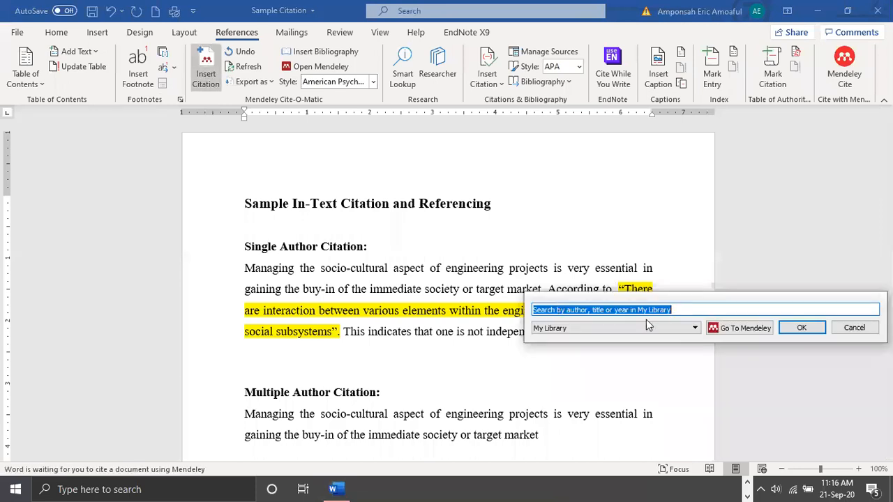
Search My Library for "zh" and cite the 2020 article on a conceptual model for the COVID-19 outbreak after "According to"
type("zh")
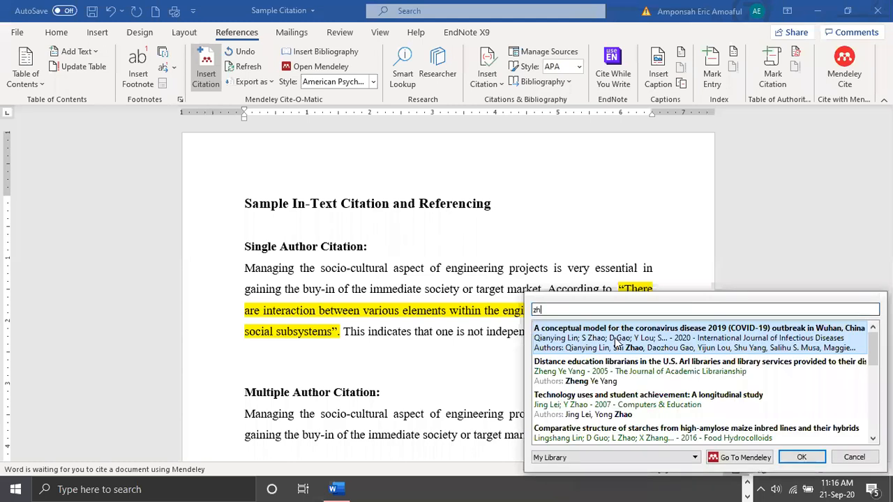
left_click(625, 342)
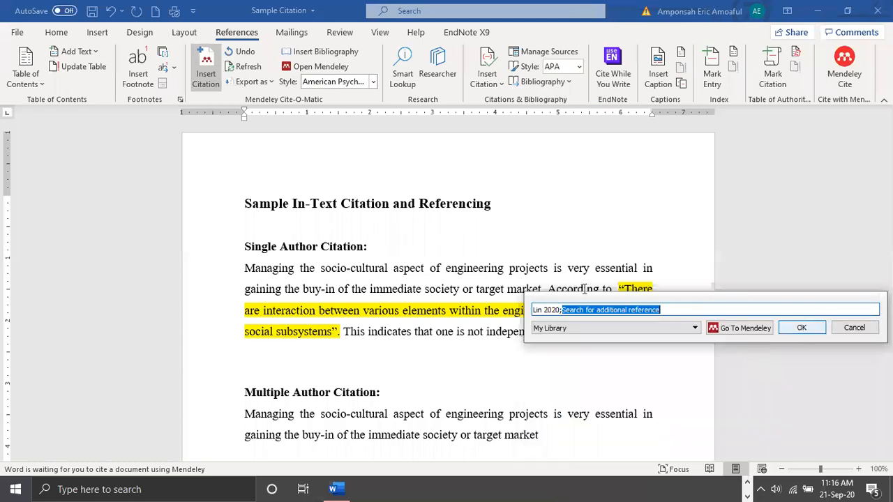
key("Return")
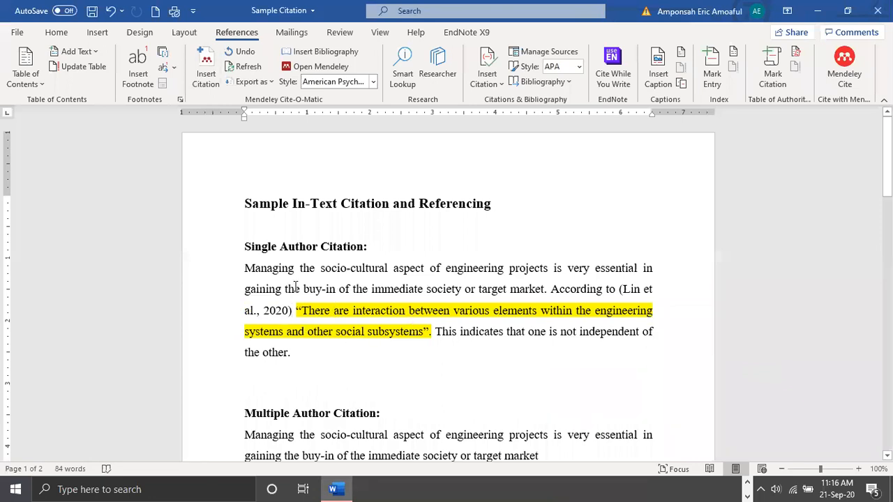
Insert the Mendeley bibliography on the empty line below the References heading
scroll(258, 227, "down", 8)
scroll(258, 227, "down", 7)
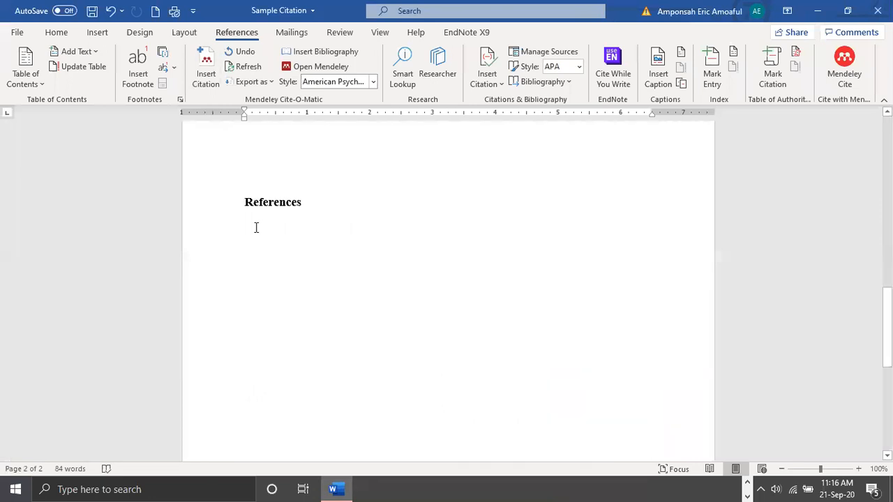
left_click(256, 231)
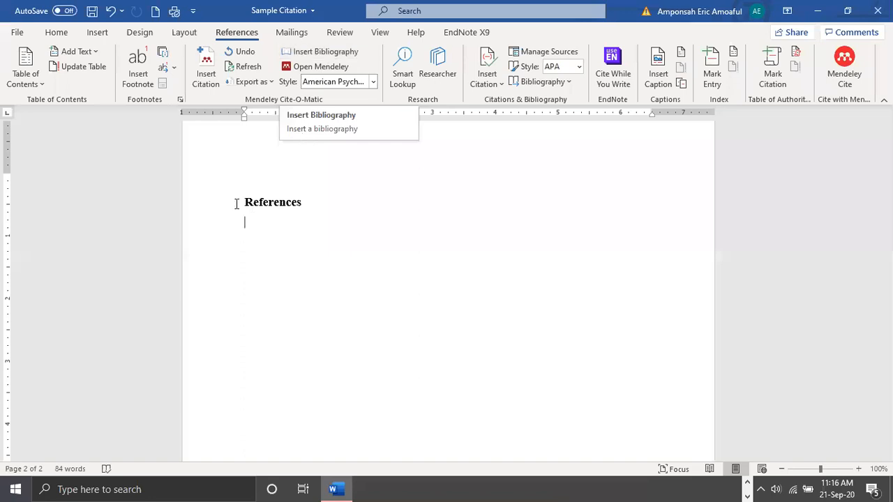
key("shift+Down")
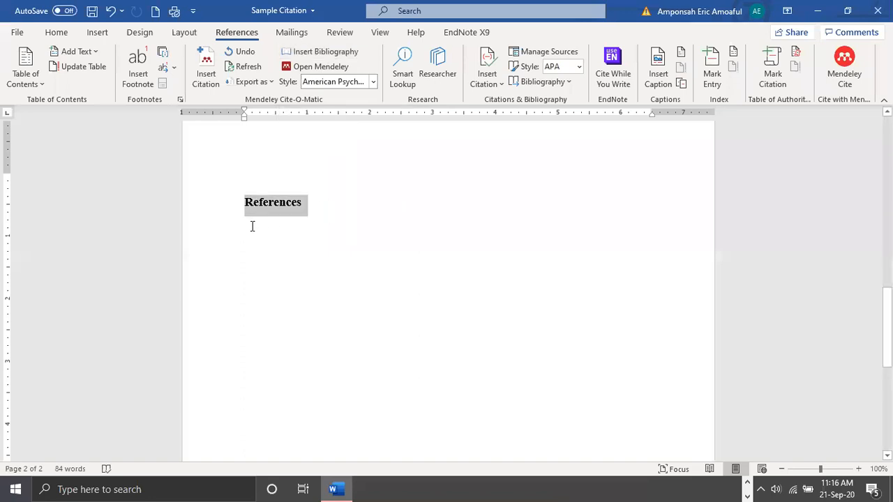
left_click(326, 51)
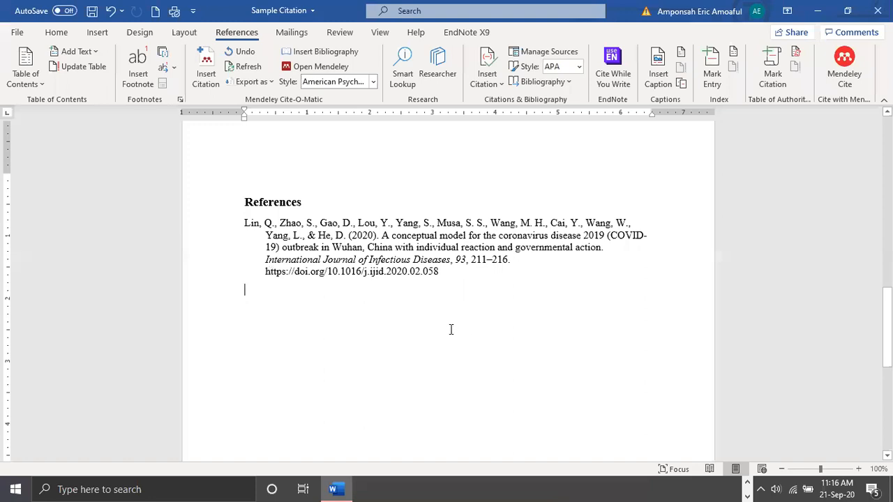
Cite the University of Ghana 2018 web page after the highlighted quotation, picking it in Mendeley Desktop's library instead of by search
scroll(503, 391, "up", 3)
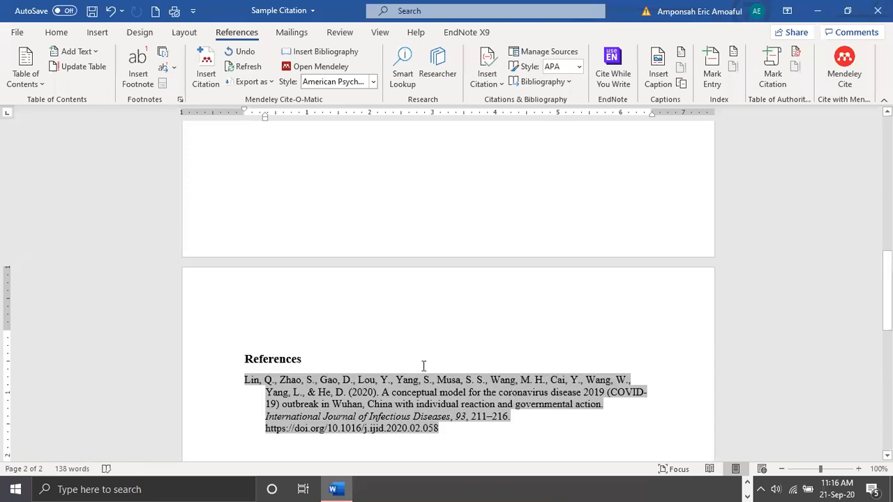
scroll(439, 331, "up", 10)
scroll(439, 331, "up", 1)
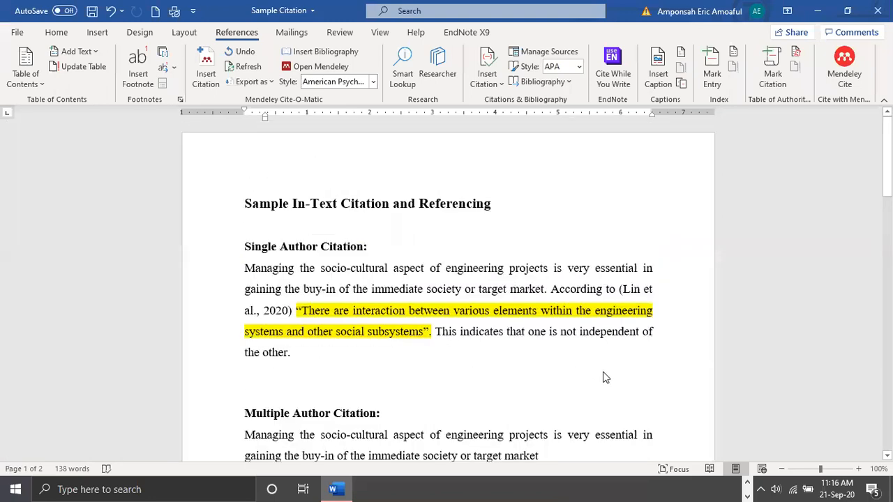
key("alt+m")
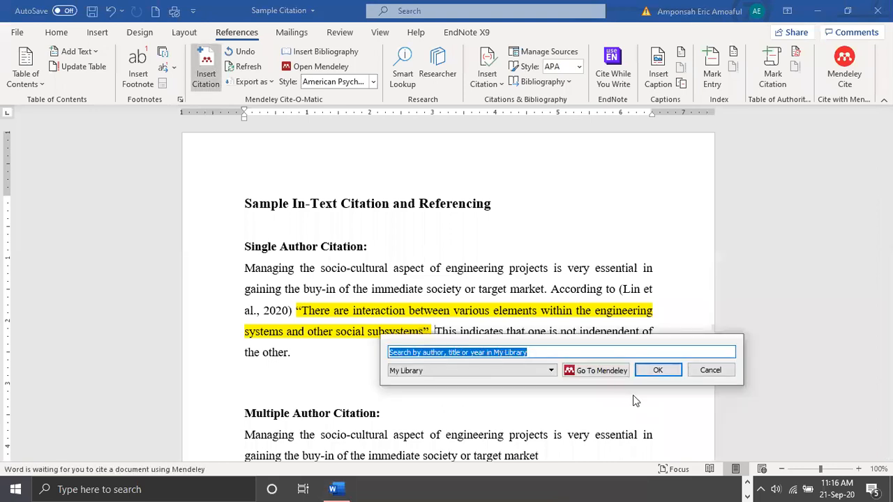
left_click(602, 372)
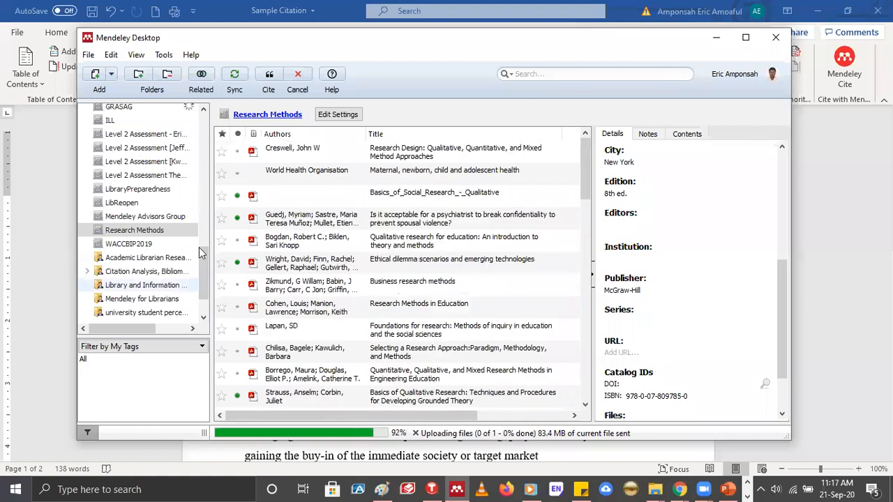
scroll(155, 167, "up", 8)
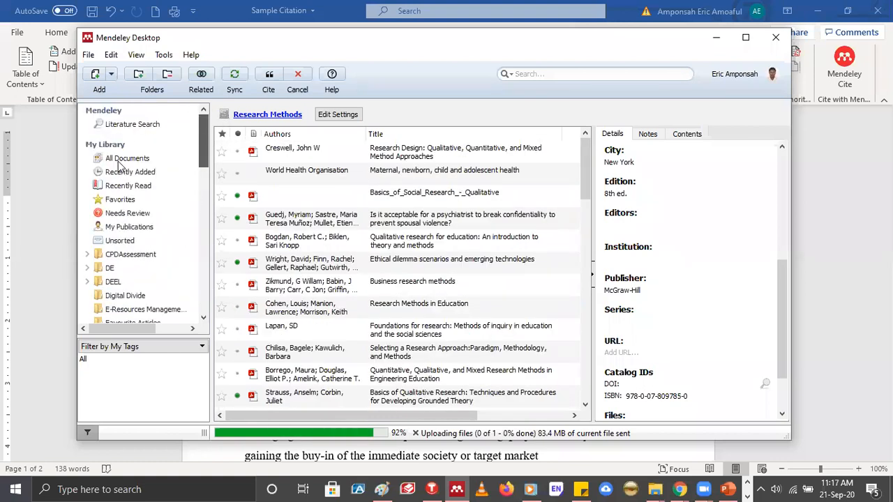
left_click(122, 160)
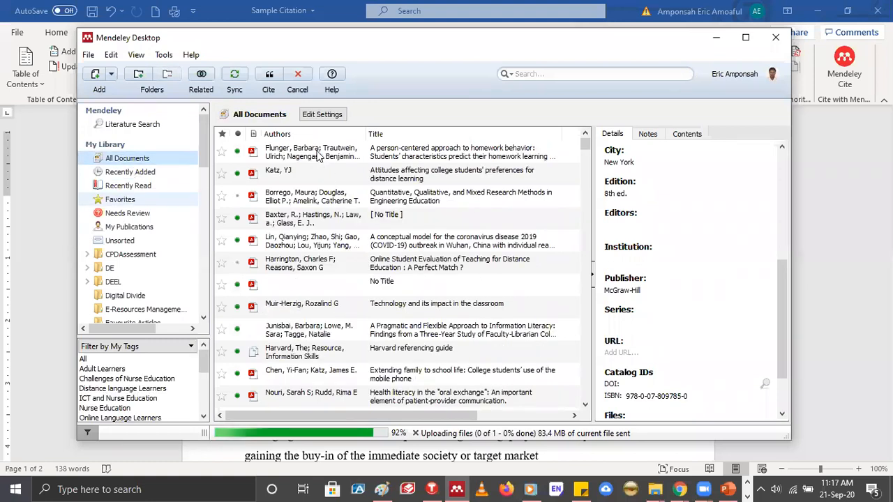
left_click(130, 171)
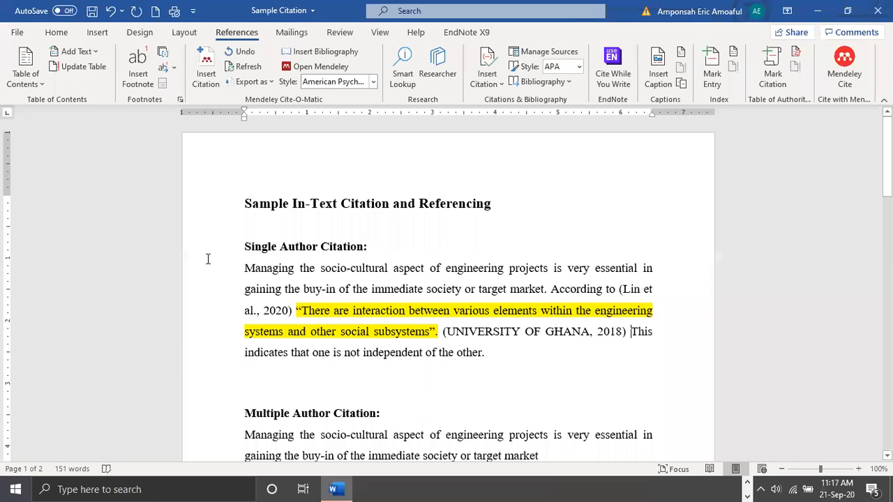
Edit the 2020 citation after "According to" into narrative form, with only the year in parentheses and no comma before it
left_click(273, 314)
left_click_drag(264, 315, 620, 289)
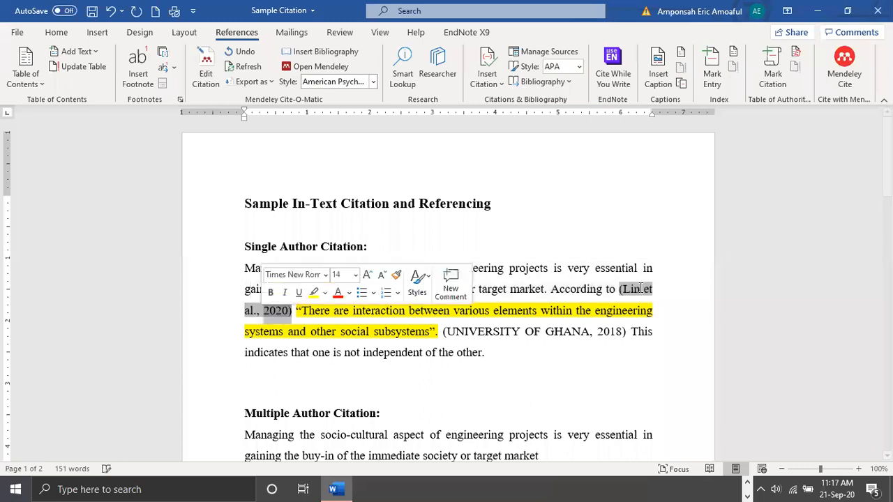
left_click(639, 289)
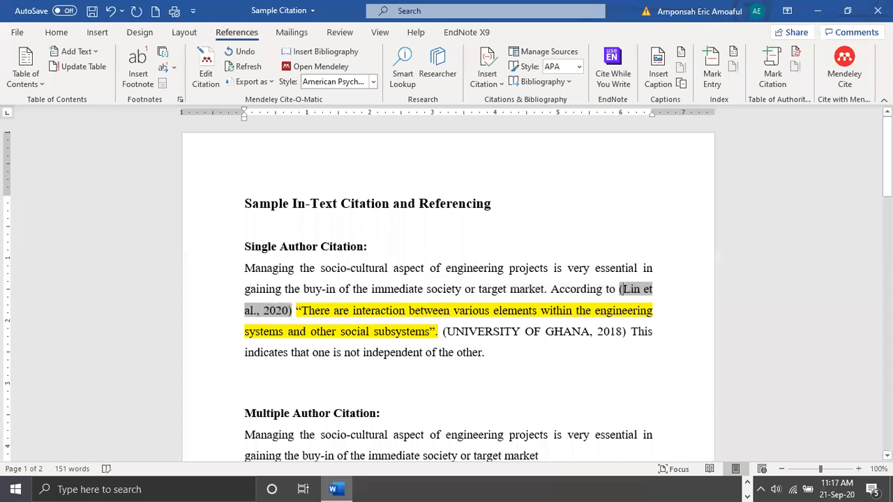
key("BackSpace")
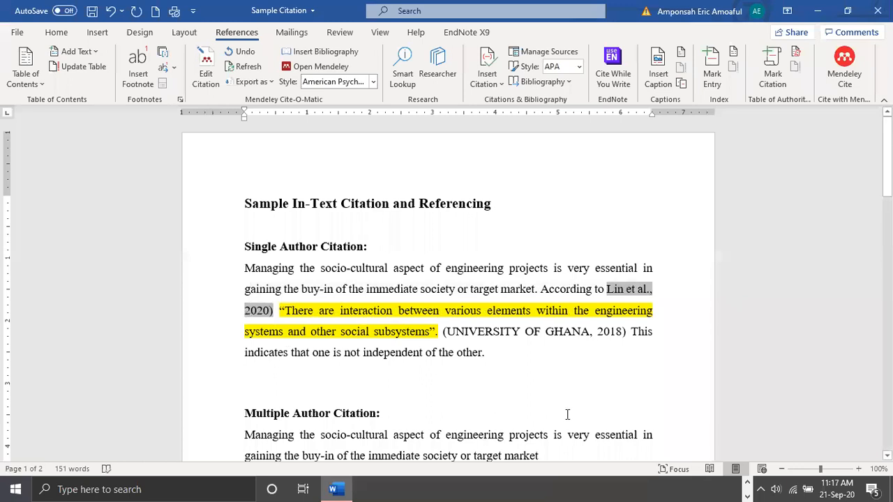
type("(")
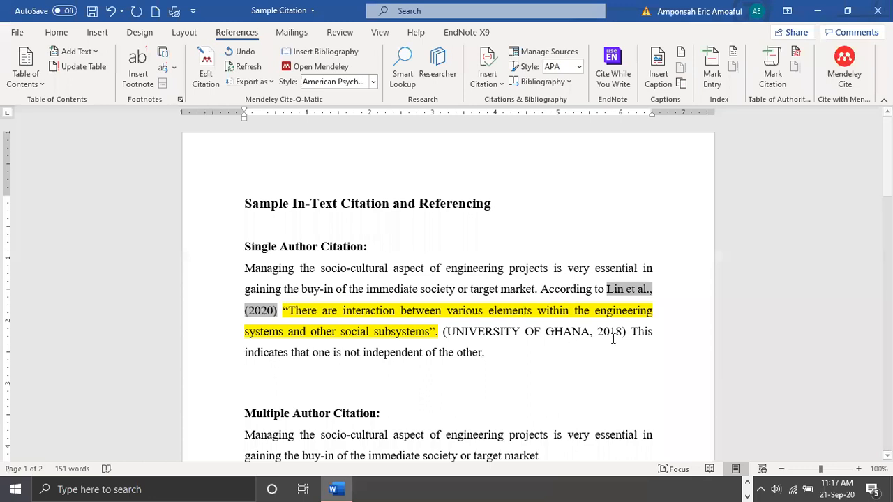
key("Left")
key("Left")
key("BackSpace")
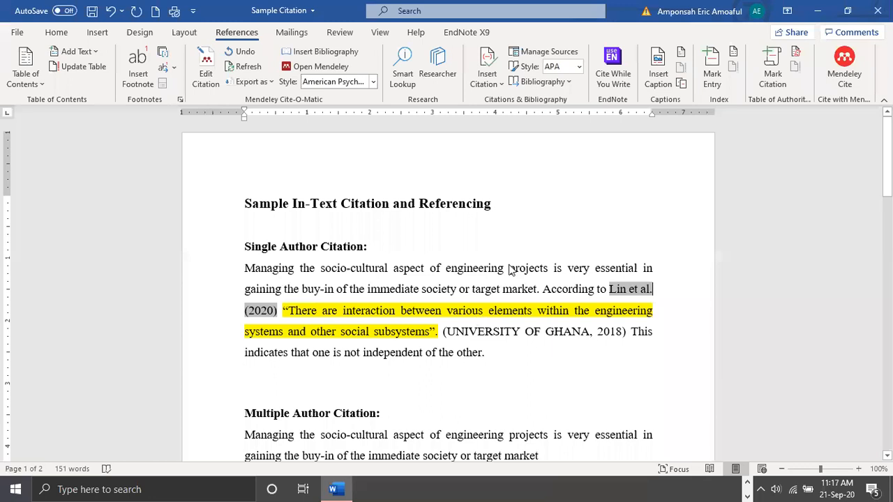
left_click(484, 320)
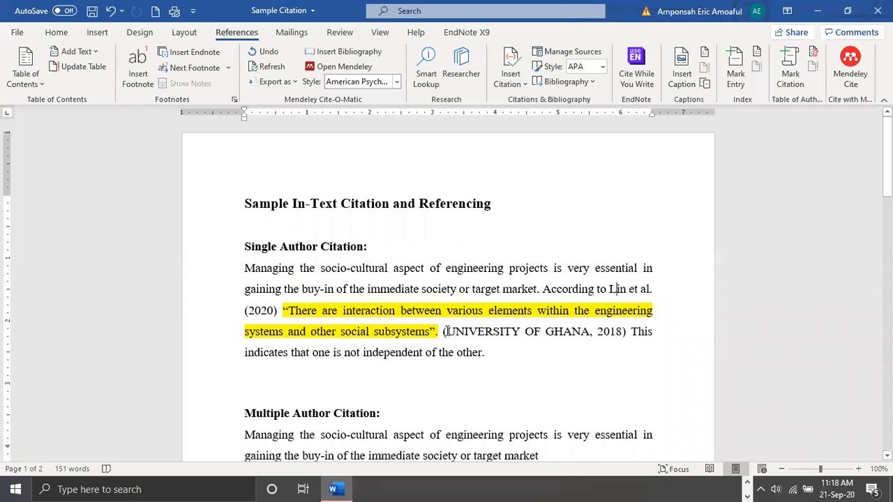
Check the in-text citations in the Single Author Citation paragraph against the entries in the References list
left_click(628, 332)
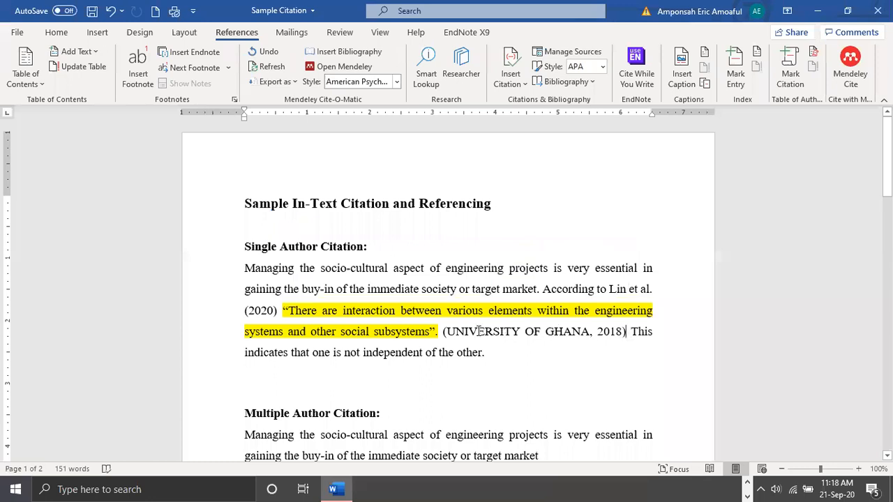
key("BackSpace")
left_click(549, 362)
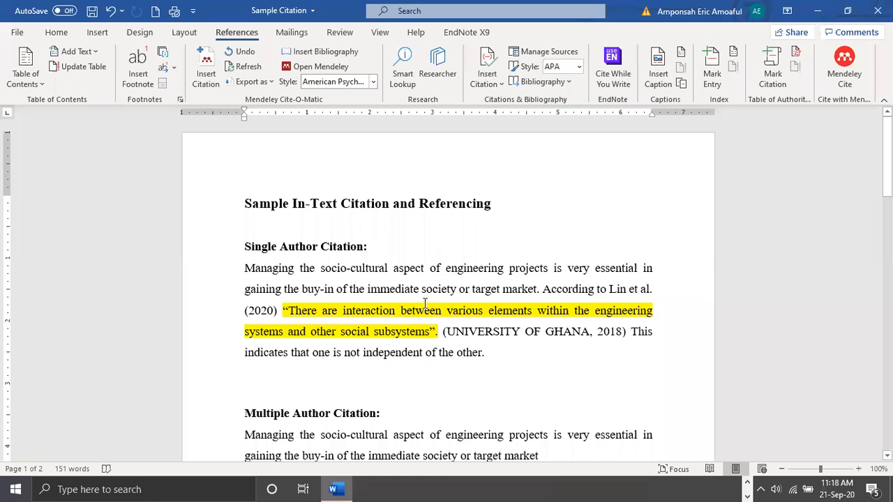
scroll(424, 303, "down", 3)
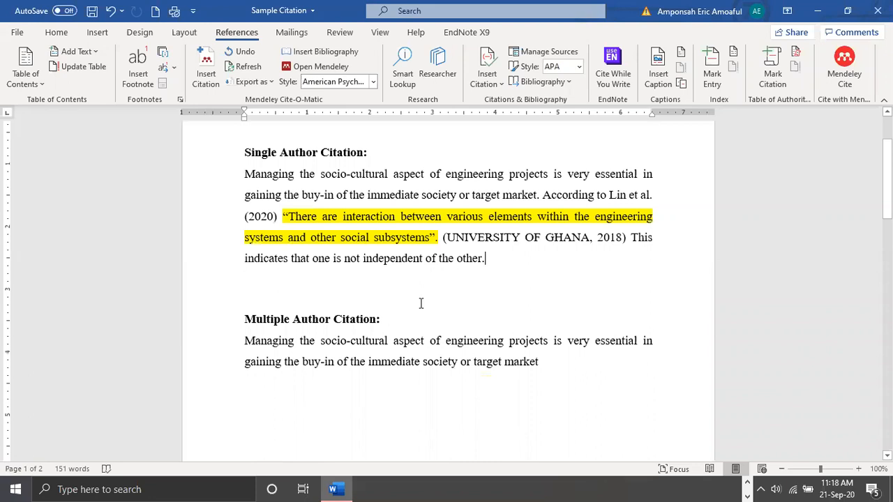
scroll(384, 133, "up", 2)
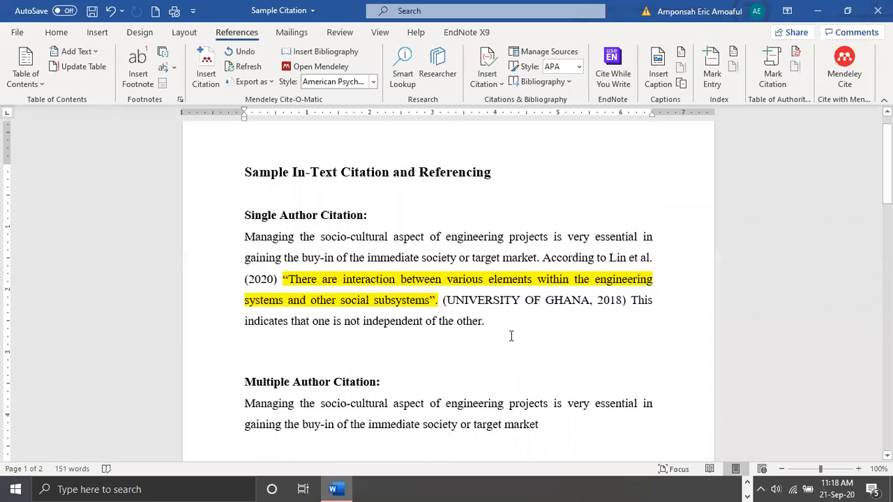
scroll(363, 311, "down", 12)
scroll(411, 286, "down", 8)
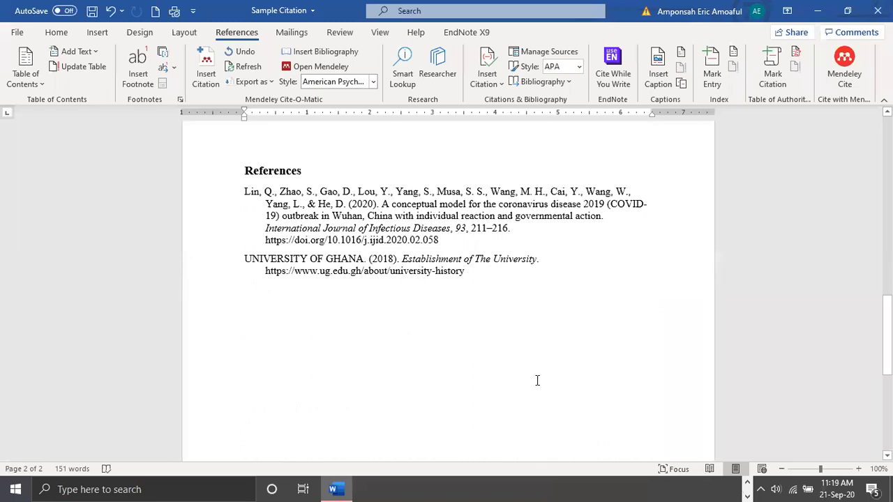
scroll(349, 356, "up", 15)
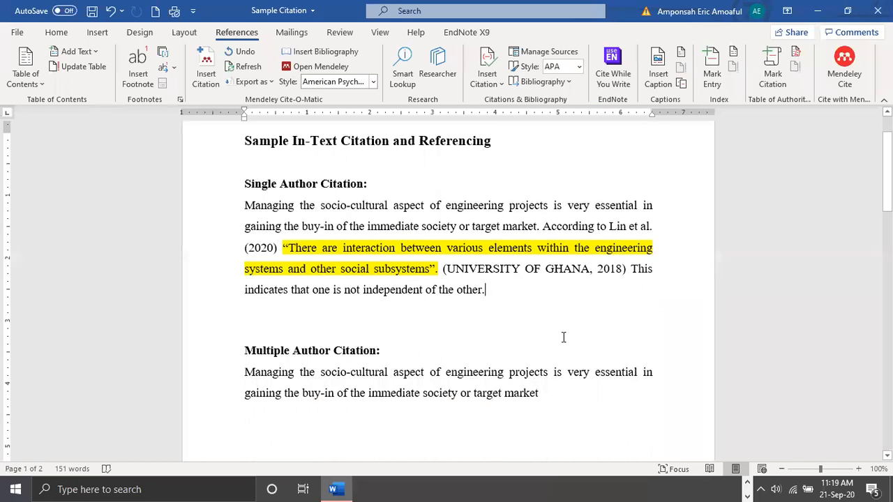
Begin a citation after "target market" by searching for "ad" and choosing the 2010 report on successful practices in supporting students
scroll(525, 387, "down", 1)
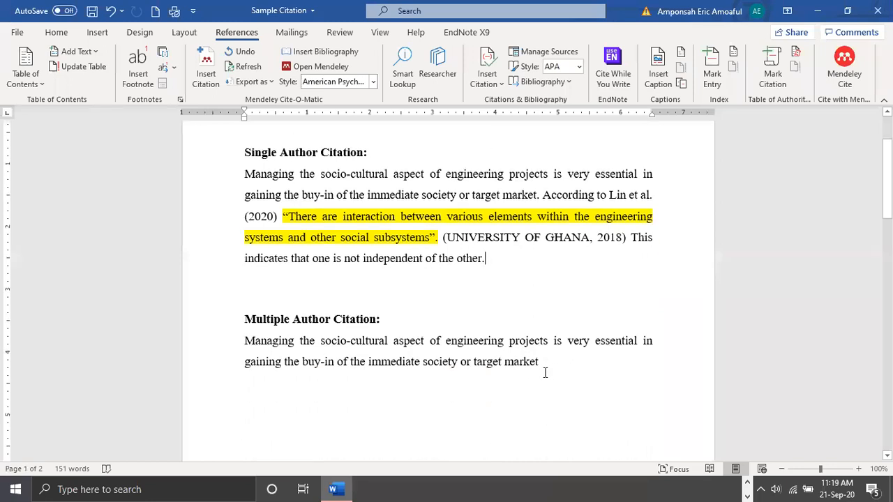
left_click(537, 362)
left_click(201, 74)
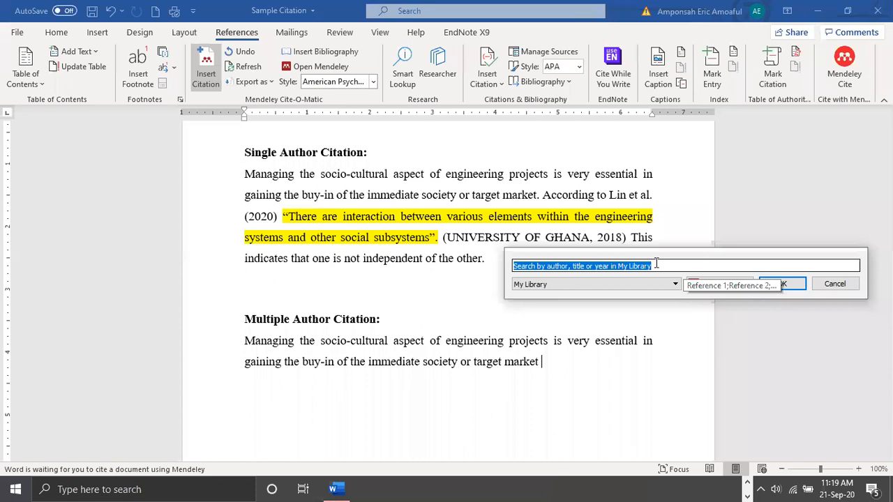
type("ad")
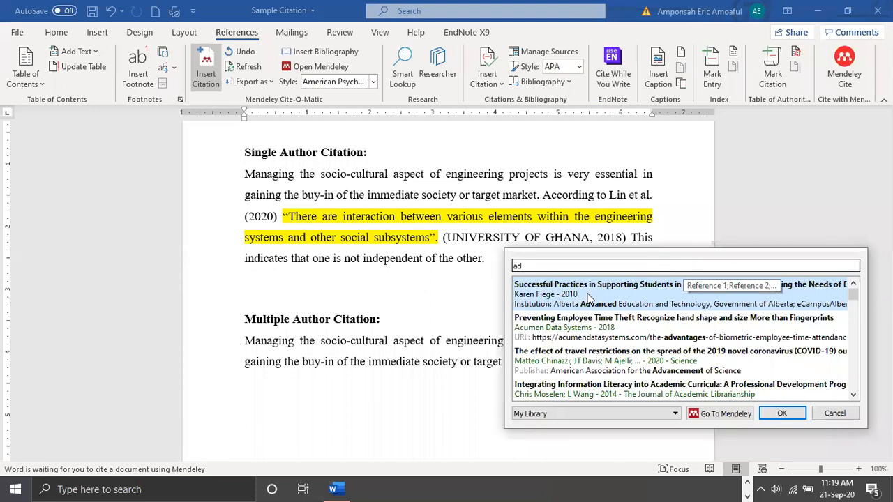
left_click(635, 301)
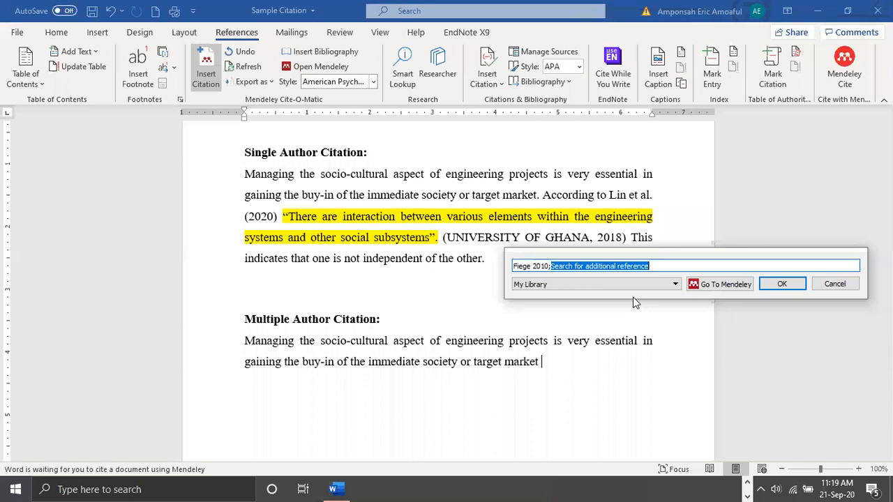
Add the first matches for "s" (2010 online learning challenges article) and "l" (2016 unpublished thesis entry), and insert the combined citation
type("s")
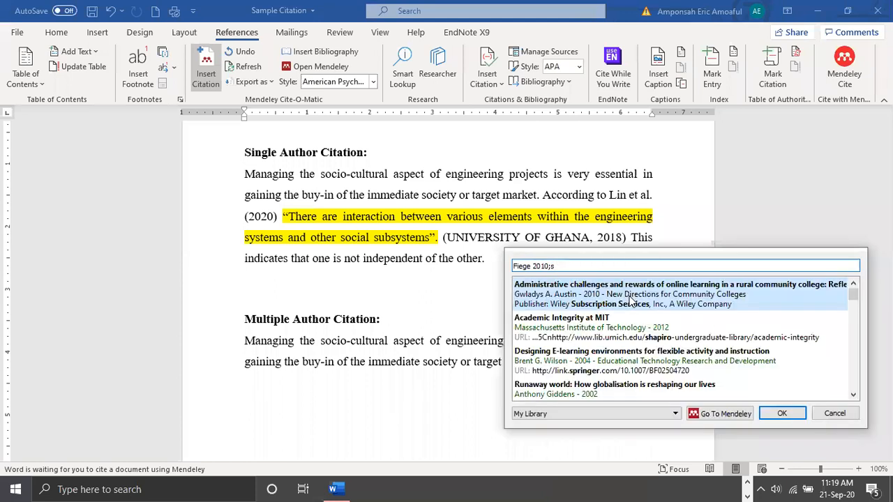
left_click(630, 300)
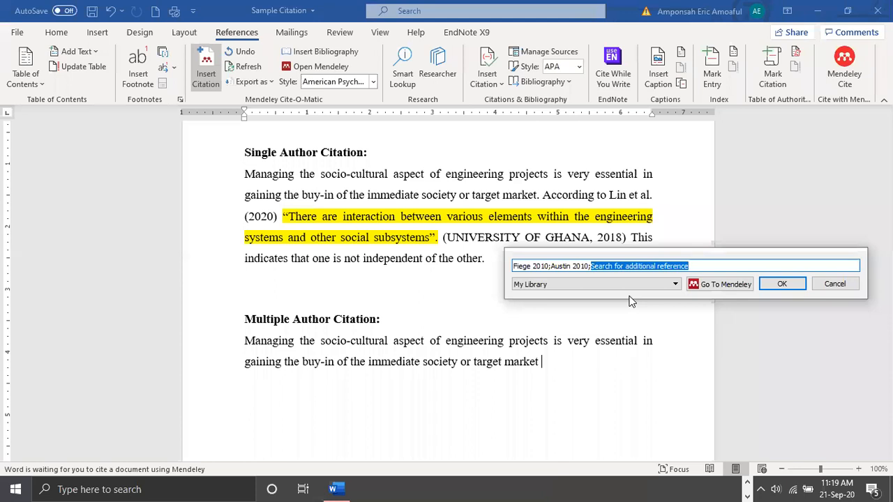
type("l")
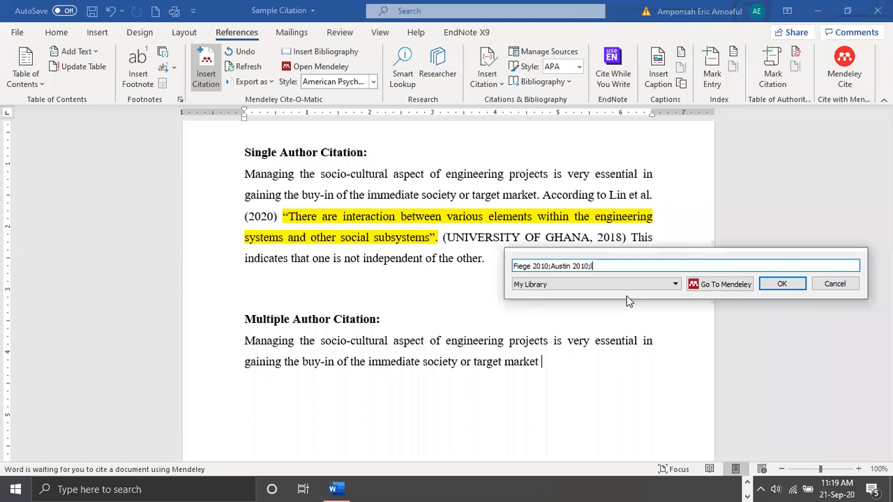
left_click(627, 296)
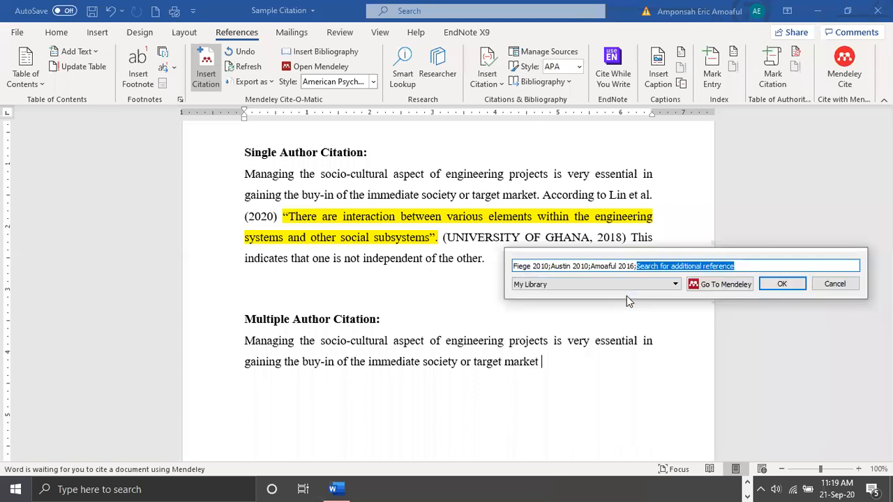
left_click(782, 286)
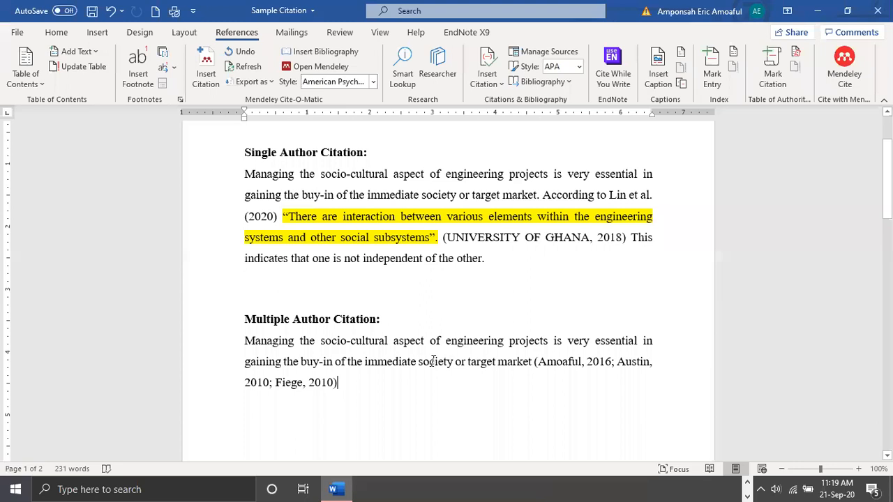
scroll(432, 361, "down", 10)
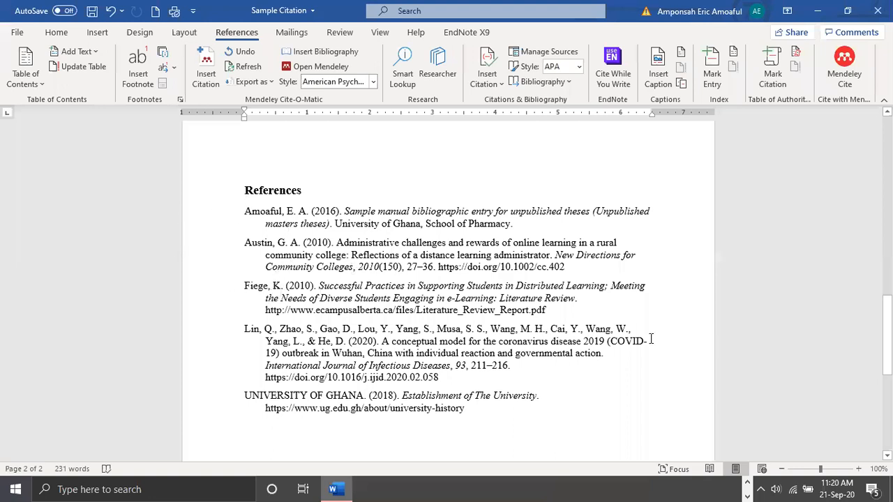
Compare the generated References list with the in-text citations in the Single Author and Multiple Author Citation paragraphs
left_click(676, 370)
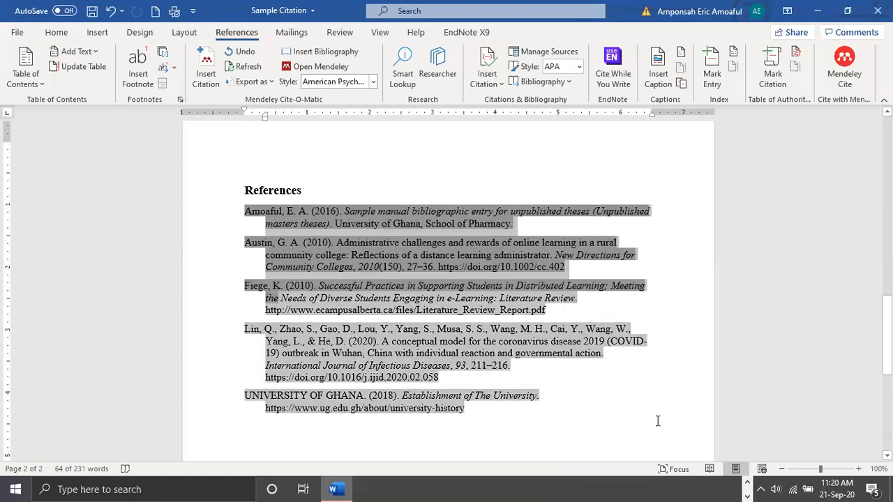
scroll(658, 421, "up", 6)
scroll(598, 401, "down", 4)
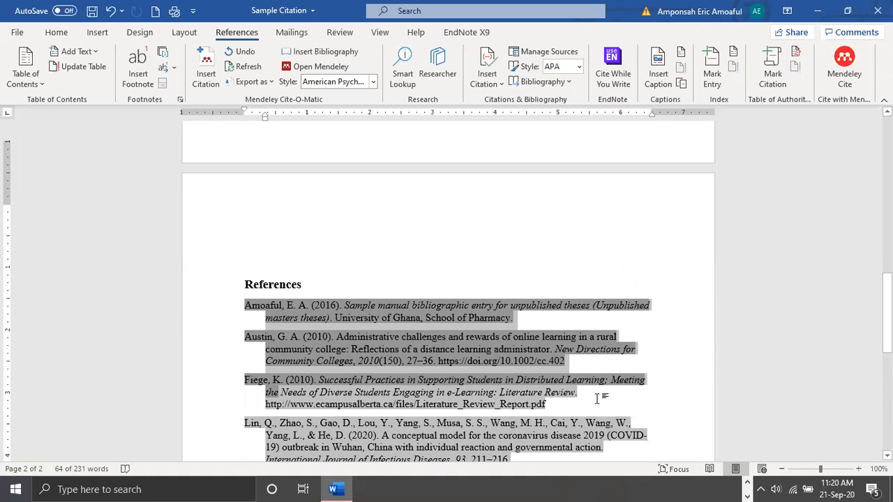
scroll(598, 399, "down", 3)
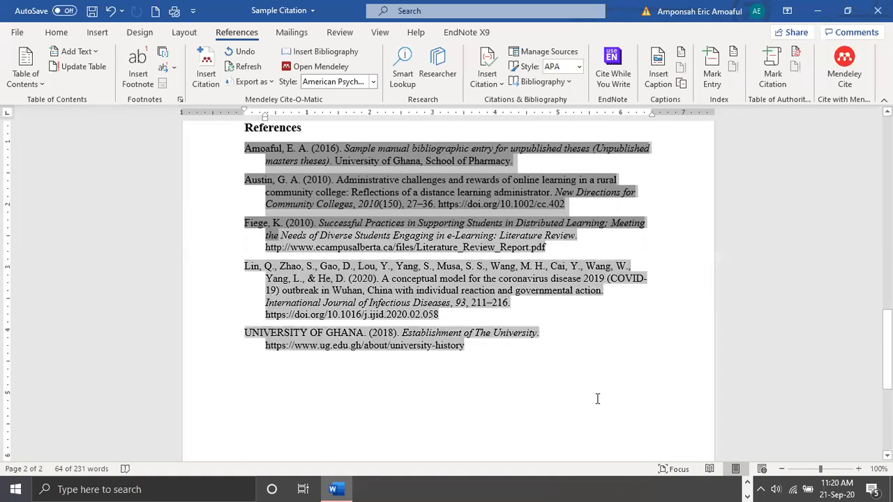
left_click(597, 398)
scroll(594, 395, "up", 3)
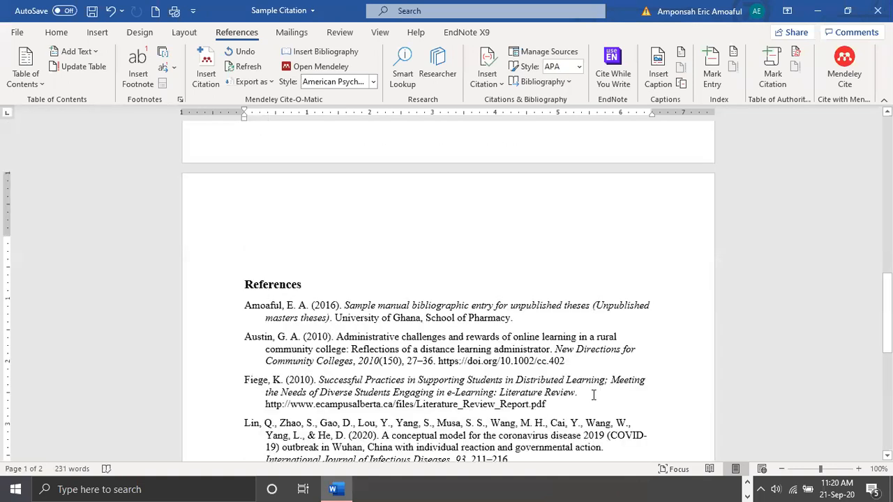
scroll(594, 395, "up", 6)
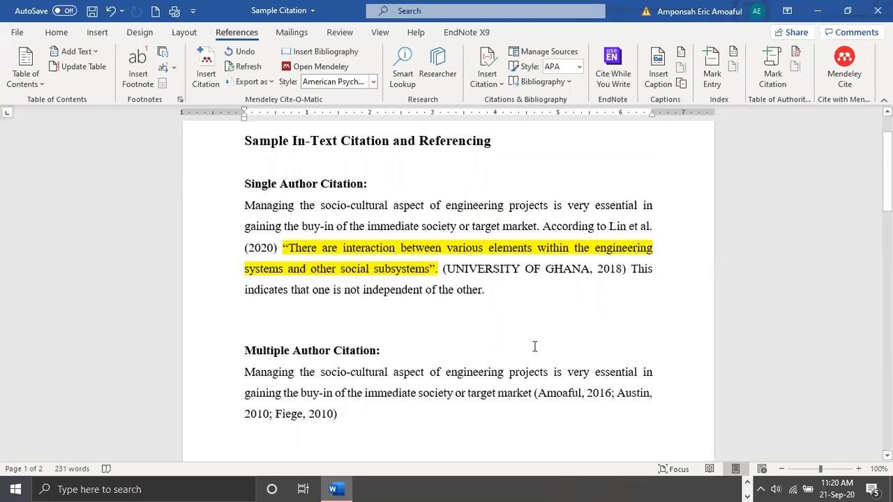
scroll(534, 347, "up", 1)
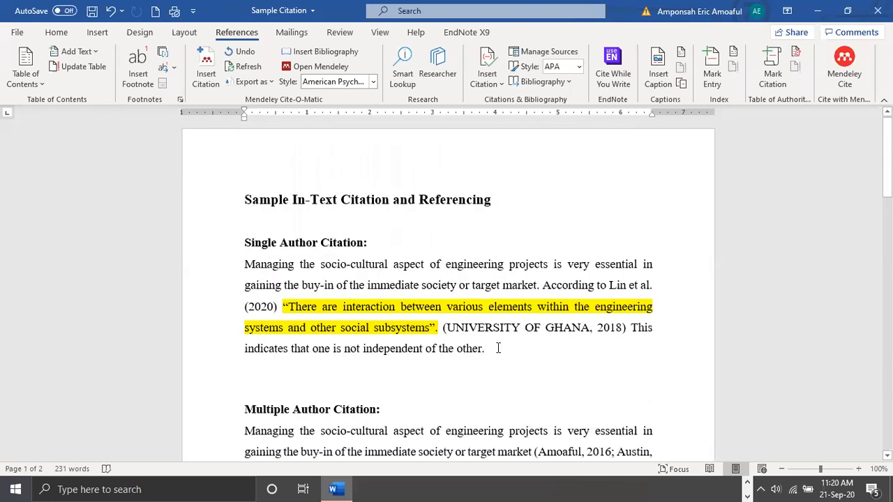
scroll(537, 346, "up", 1)
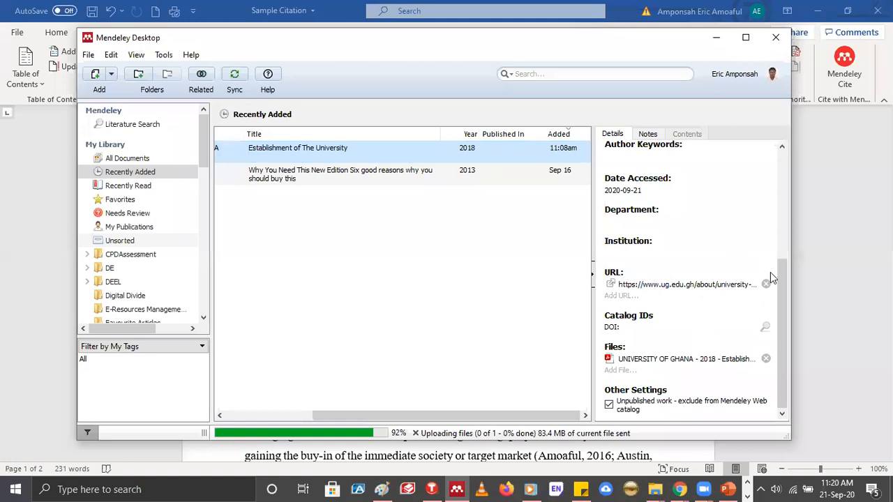
In Mendeley Desktop, clear the publication year of the "Establishment of The University" web page entry
key("super+Up")
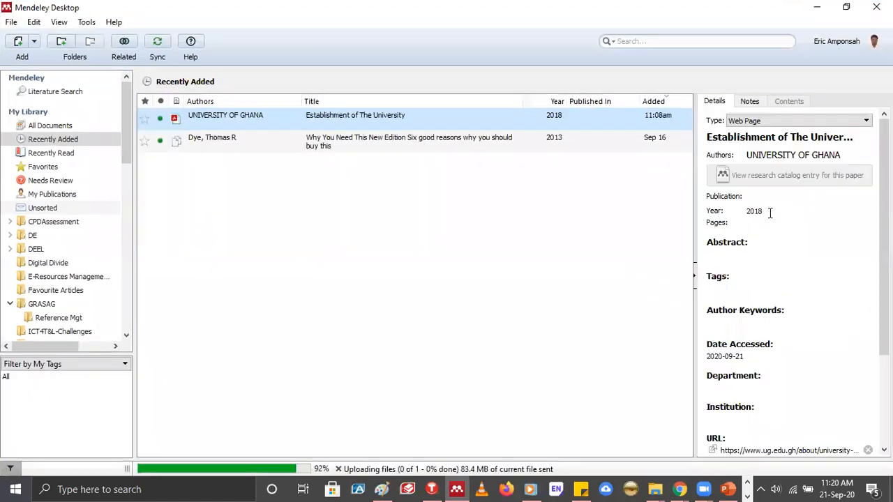
left_click(771, 213)
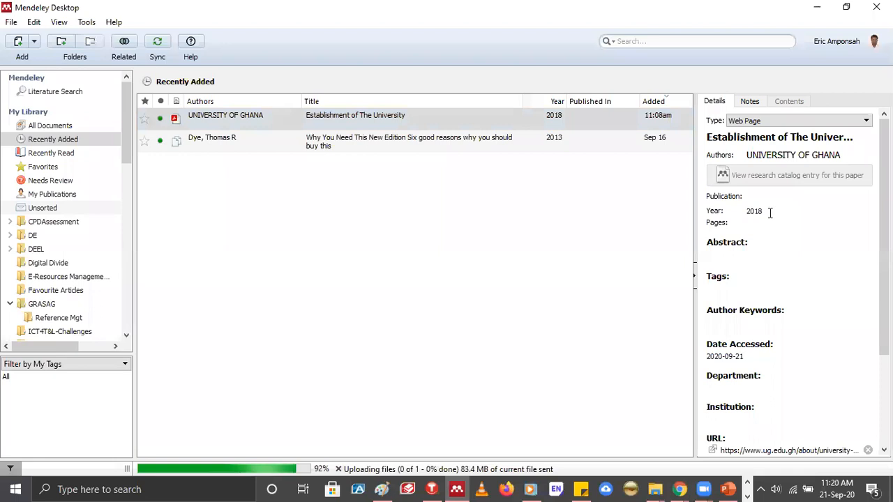
key("BackSpace")
key("BackSpace")
key("BackSpace")
key("BackSpace")
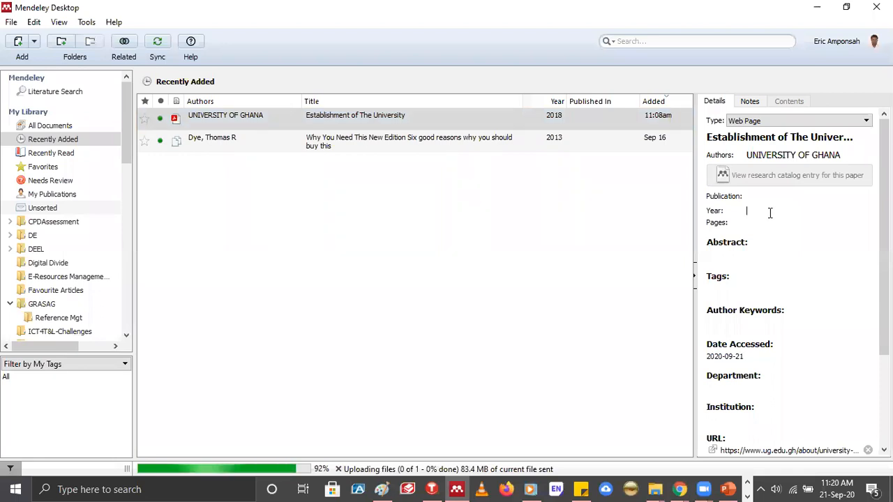
left_click(808, 202)
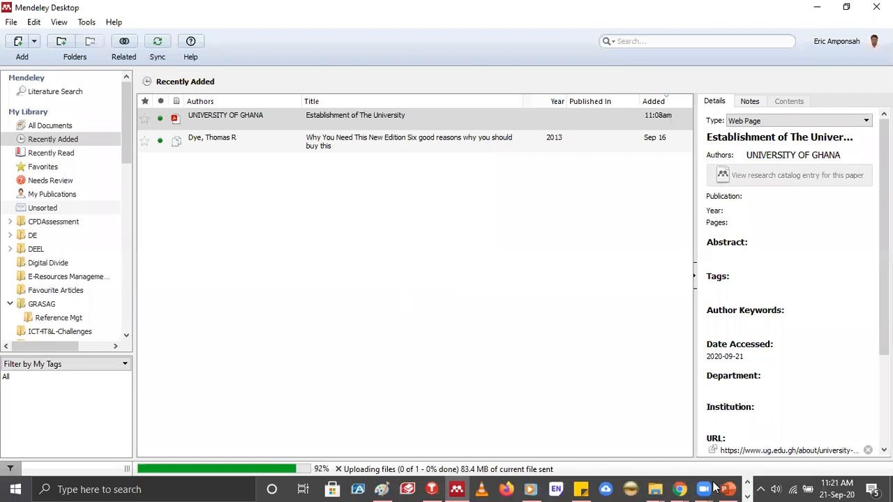
Switch to Word, refresh the Mendeley citations, and check the date in the UNIVERSITY OF GHANA citation
left_click(339, 483)
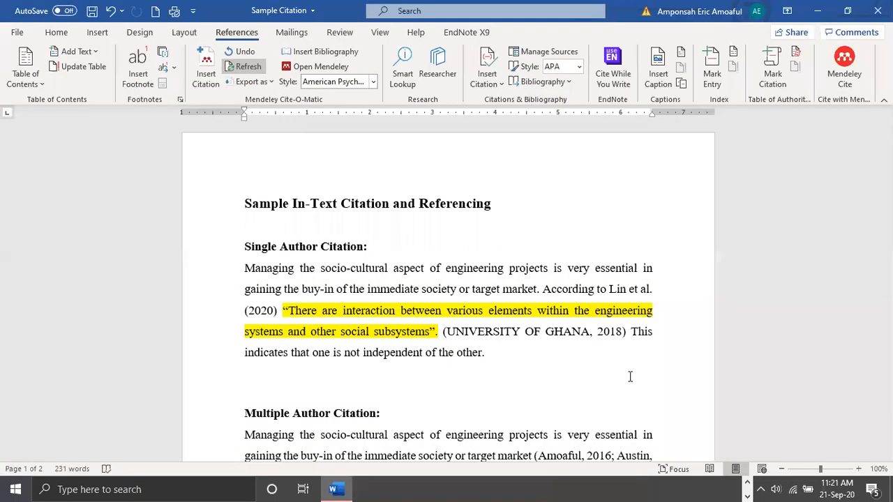
left_click_drag(622, 331, 604, 332)
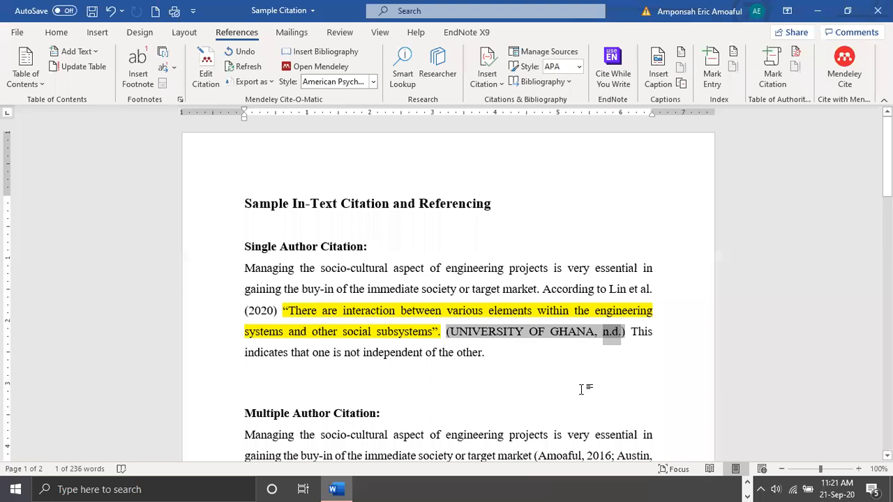
left_click(582, 389)
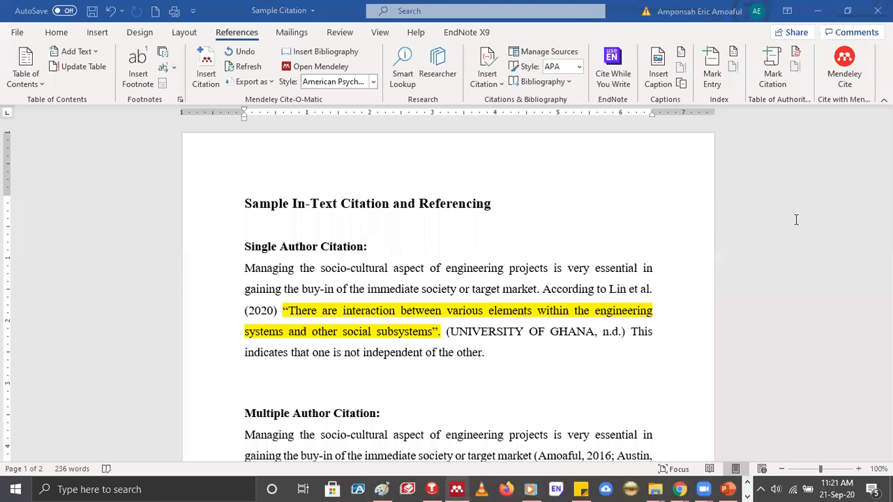
Set the year of the "Establishment of The University" entry to 2018 in Mendeley Desktop and update the citation in Word
key("alt+Tab")
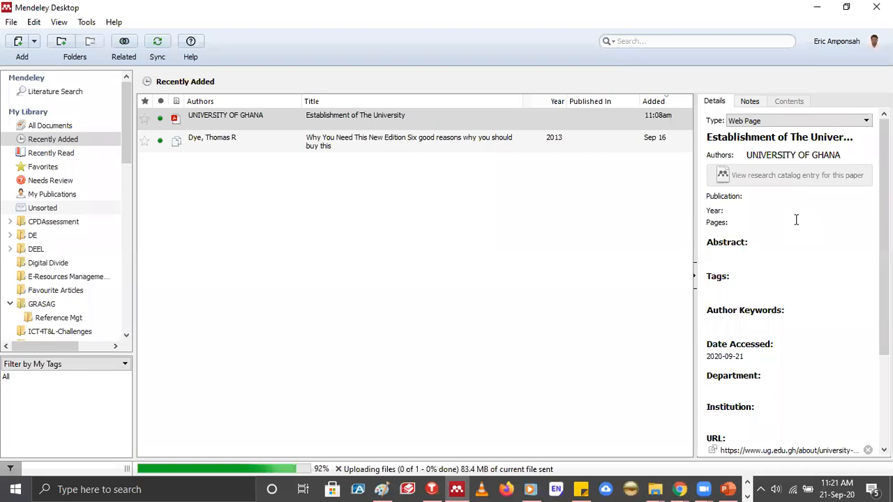
type("2018")
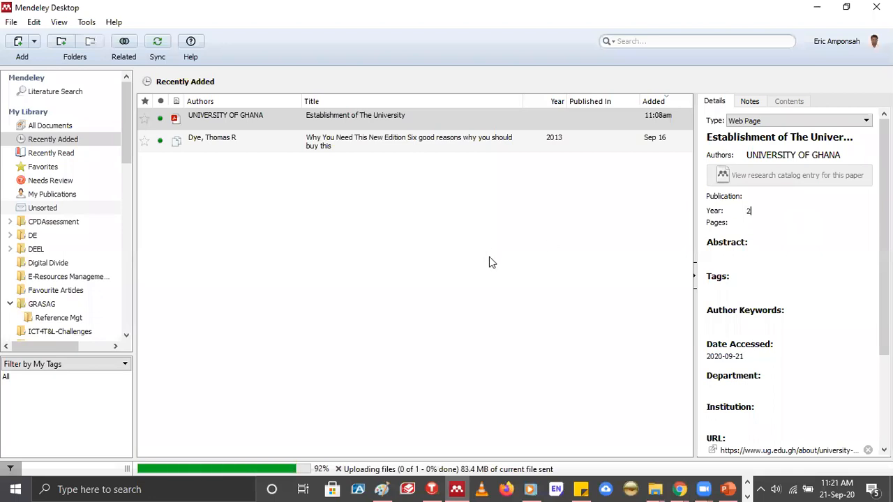
left_click(814, 7)
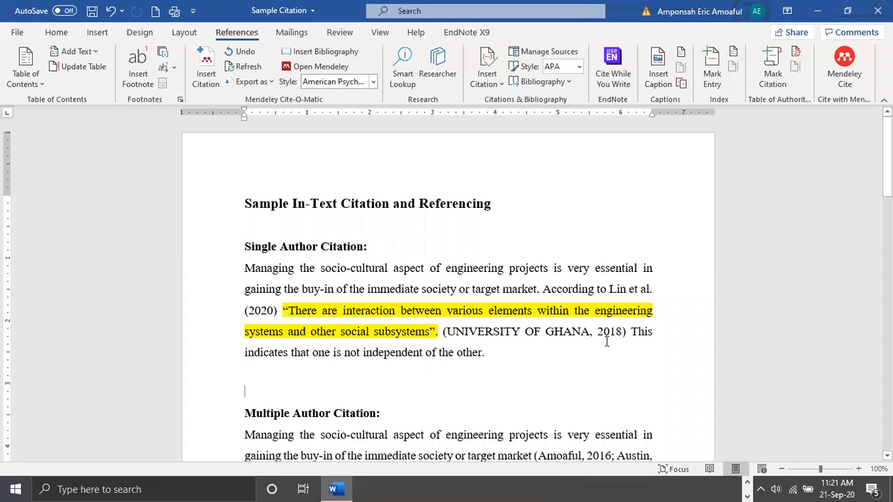
Review both citation paragraphs against the entries in the References list on the second page
scroll(605, 343, "down", 3)
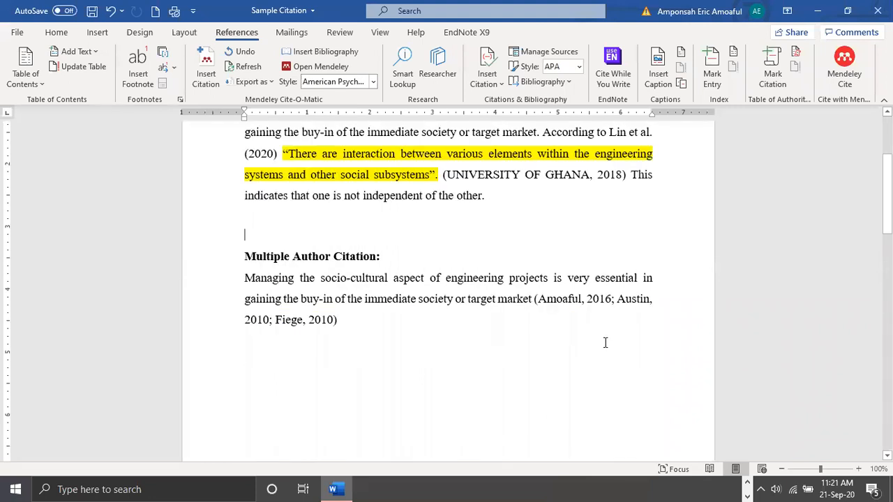
scroll(537, 366, "up", 3)
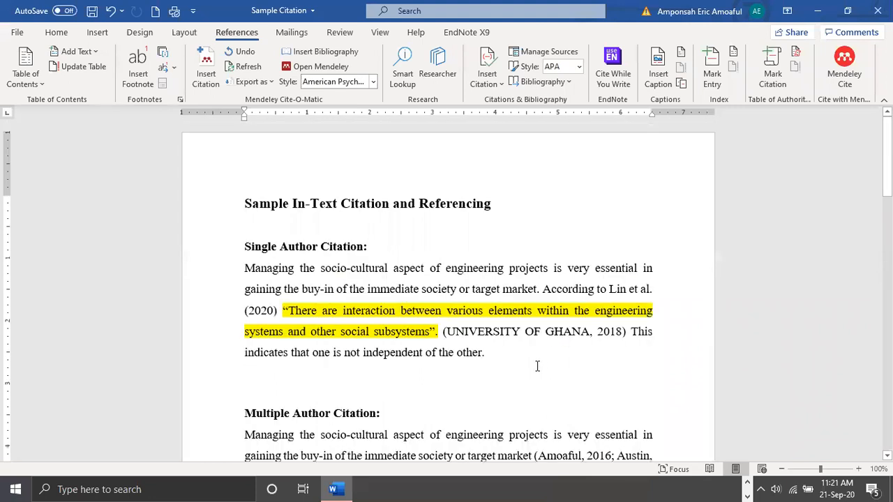
scroll(537, 366, "down", 3)
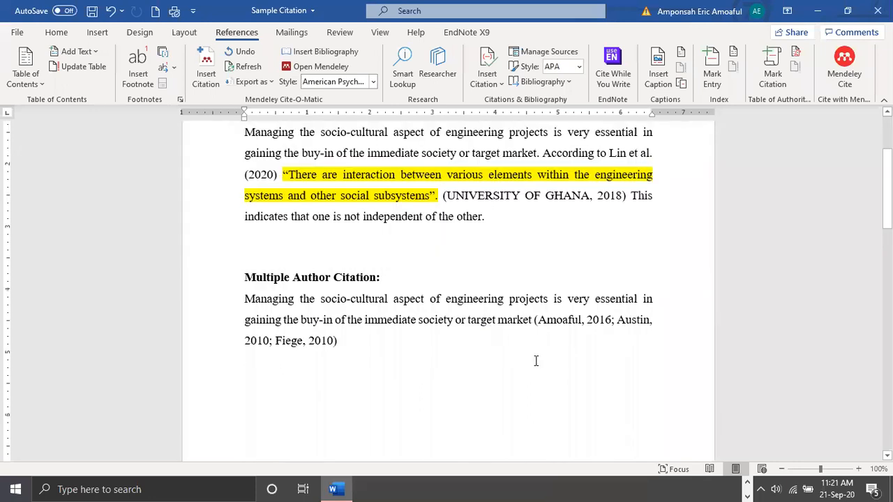
scroll(535, 361, "down", 6)
scroll(536, 360, "up", 5)
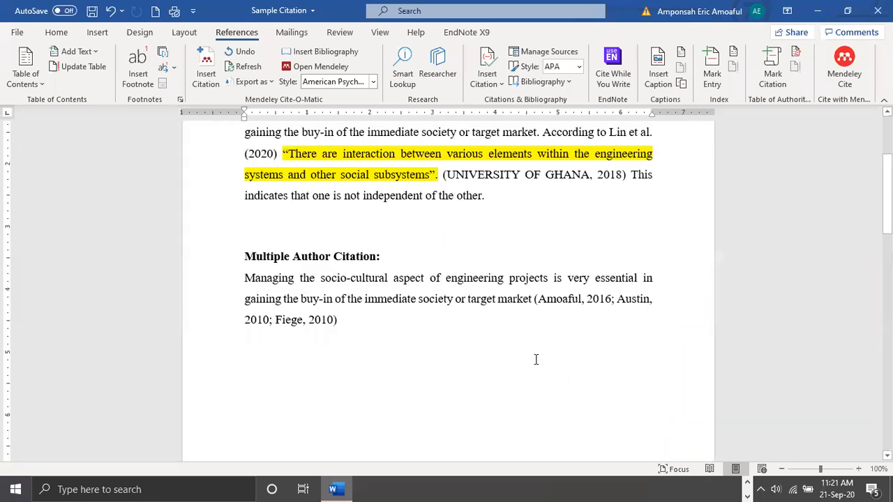
scroll(534, 364, "down", 4)
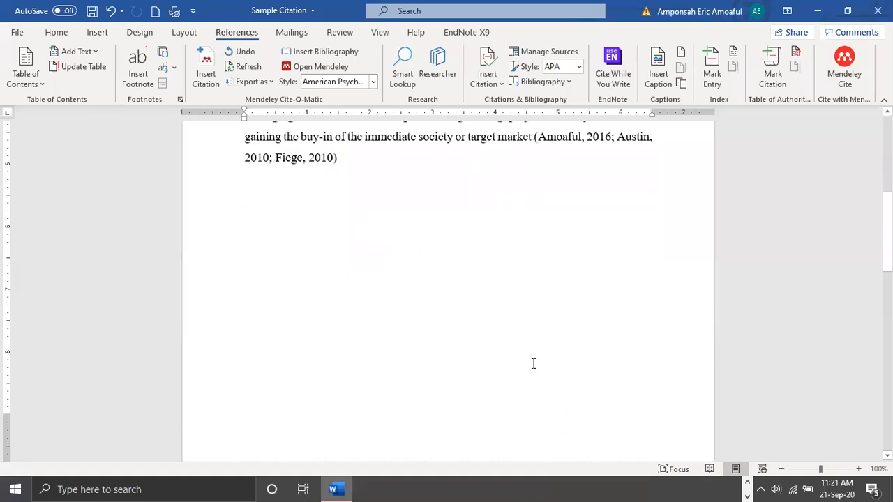
scroll(533, 365, "down", 15)
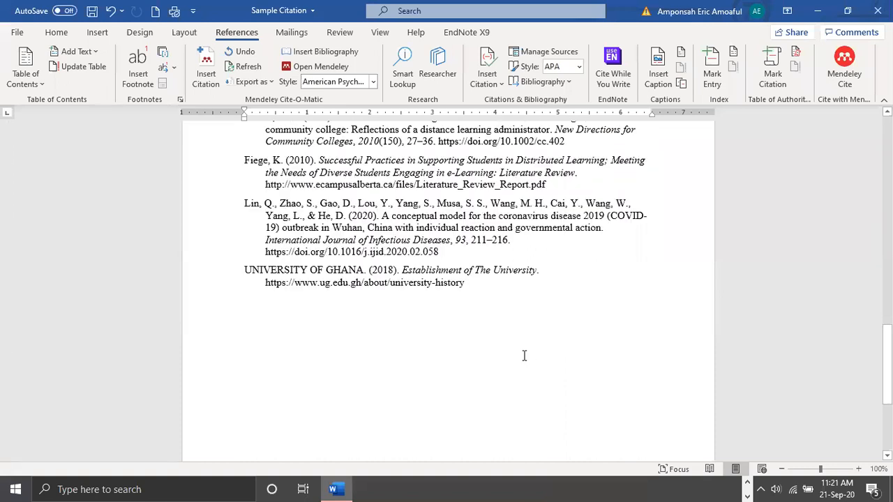
scroll(527, 356, "up", 6)
scroll(531, 362, "up", 9)
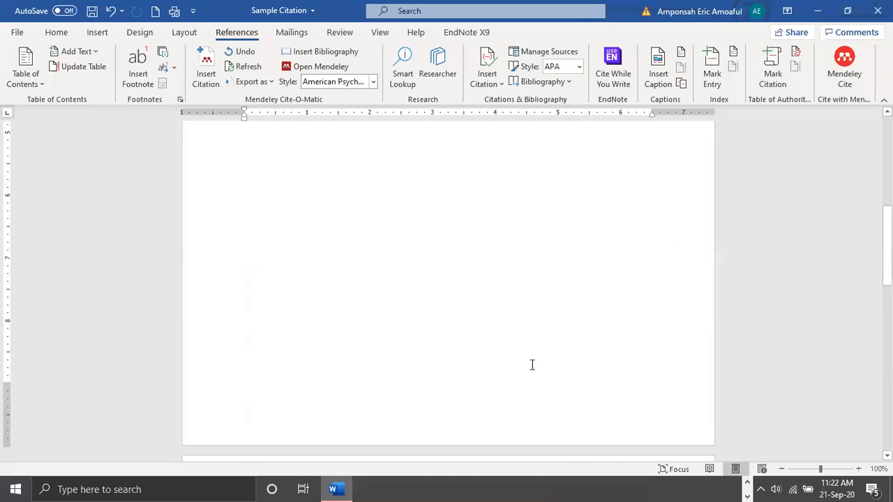
scroll(533, 365, "down", 5)
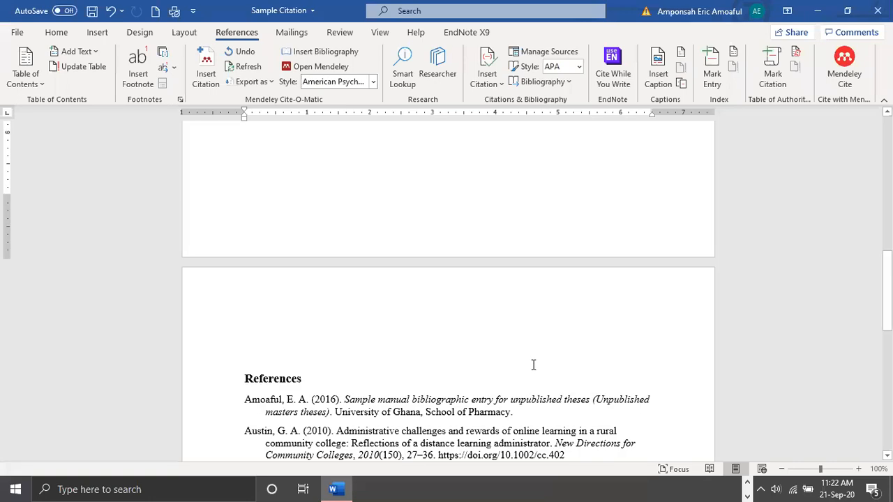
scroll(533, 365, "down", 3)
scroll(533, 365, "up", 1)
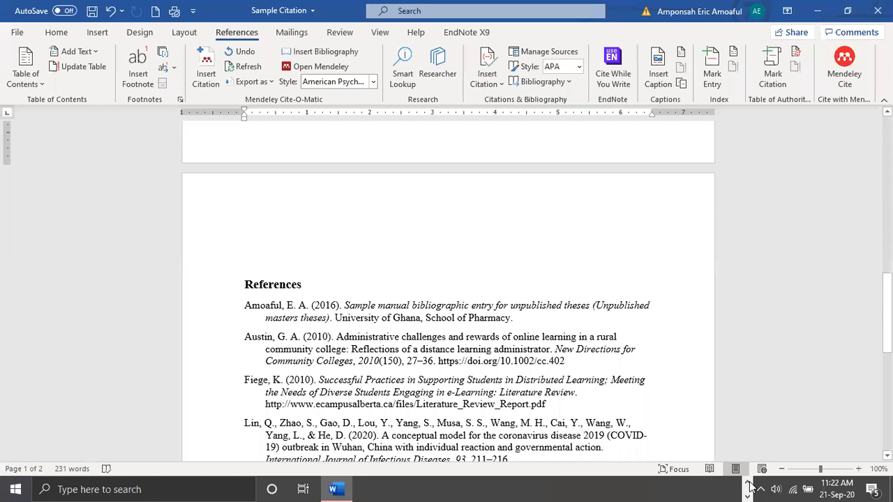
left_click(684, 483)
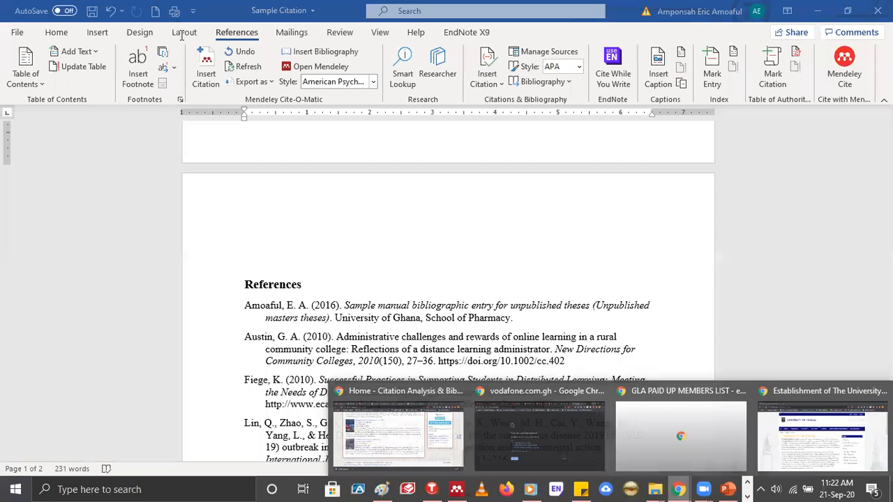
key("ctrl+t")
type("www")
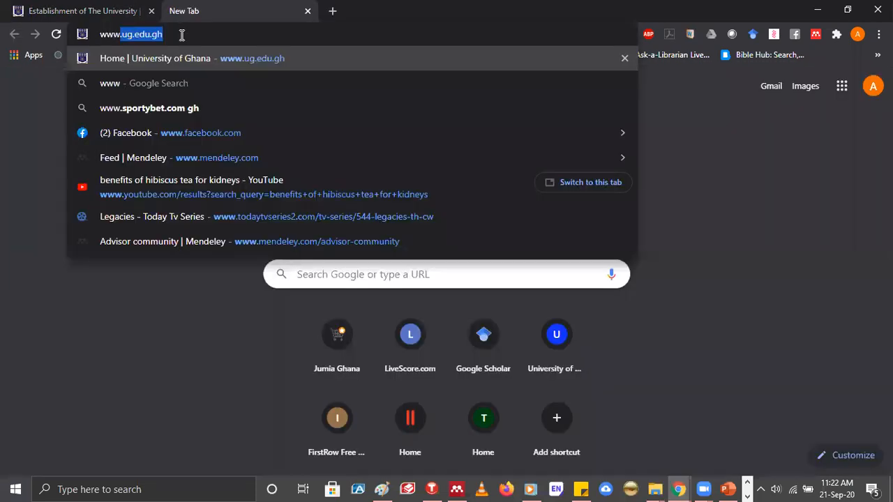
type(".me")
key("Return")
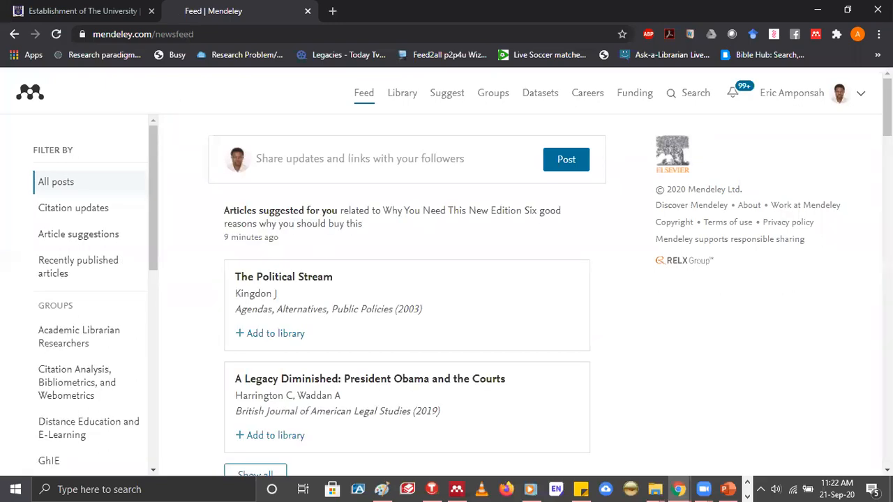
left_click(861, 93)
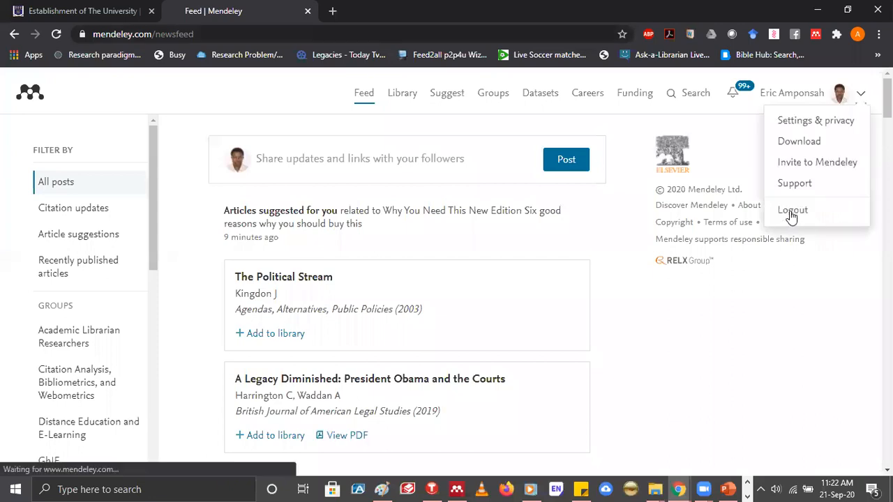
left_click(792, 211)
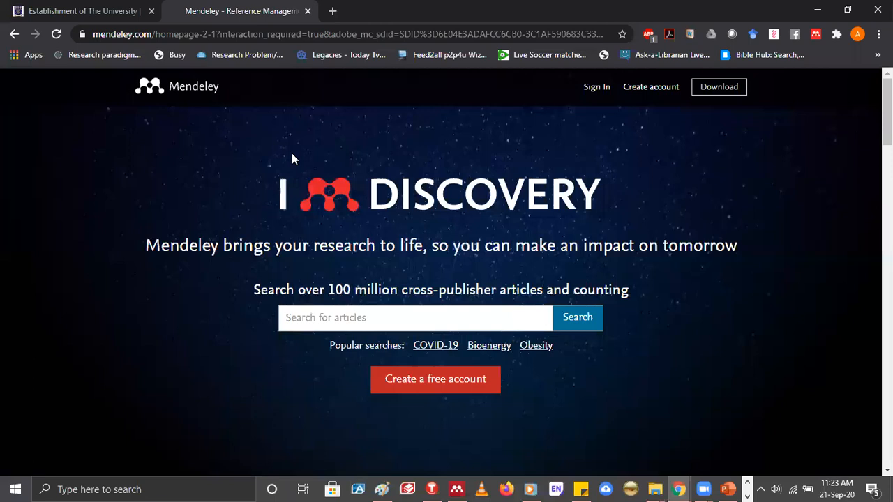
left_click(653, 97)
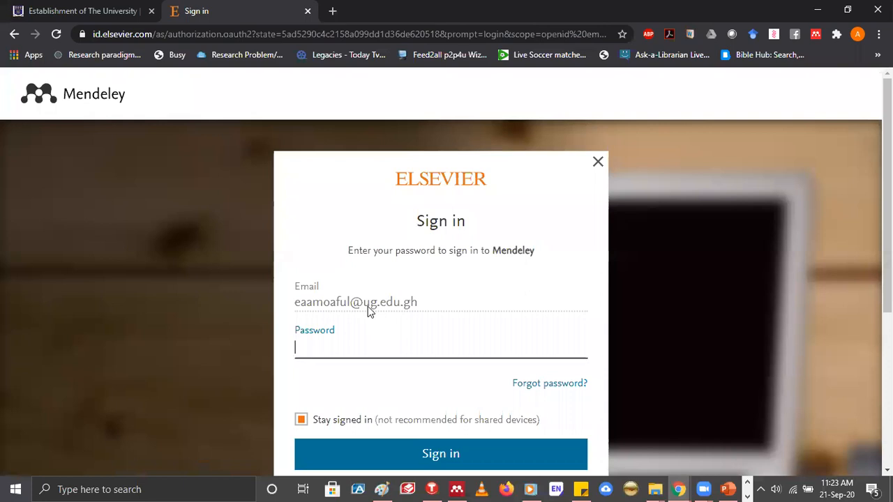
left_click(356, 350)
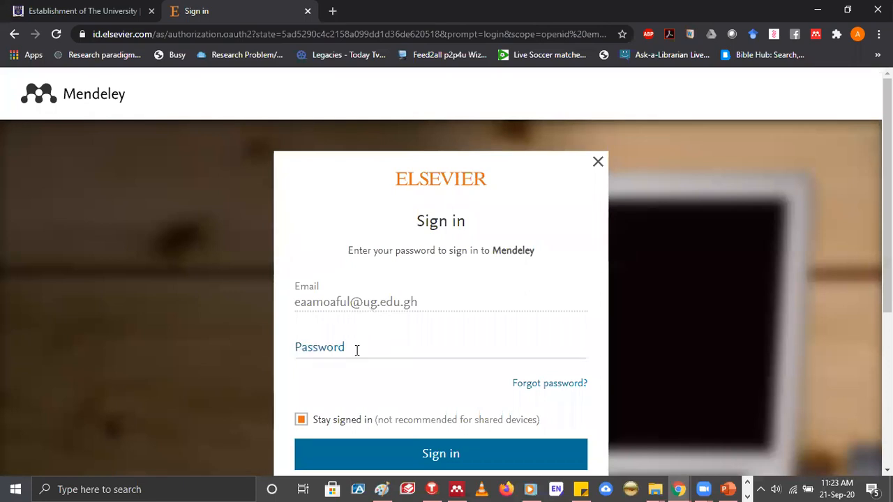
left_click(356, 350)
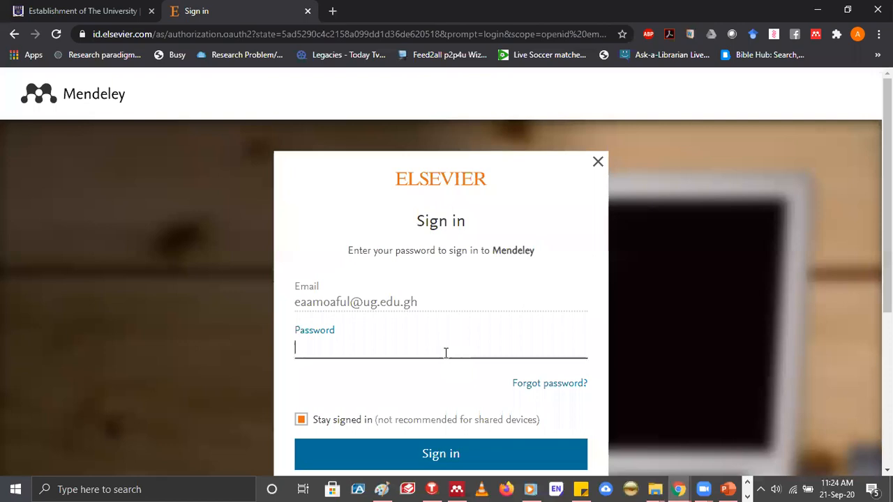
left_click(12, 39)
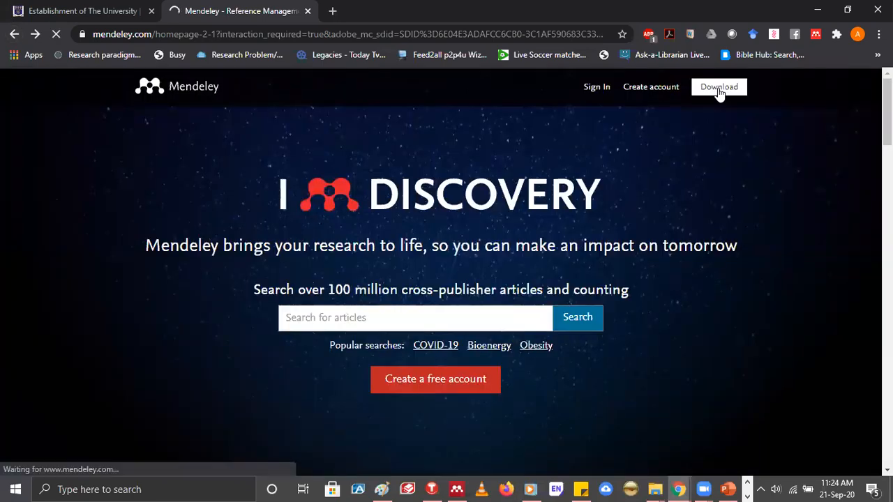
Open the Mendeley Desktop download page and examine its Windows, macOS and Linux versions and the add-on tools
left_click(719, 91)
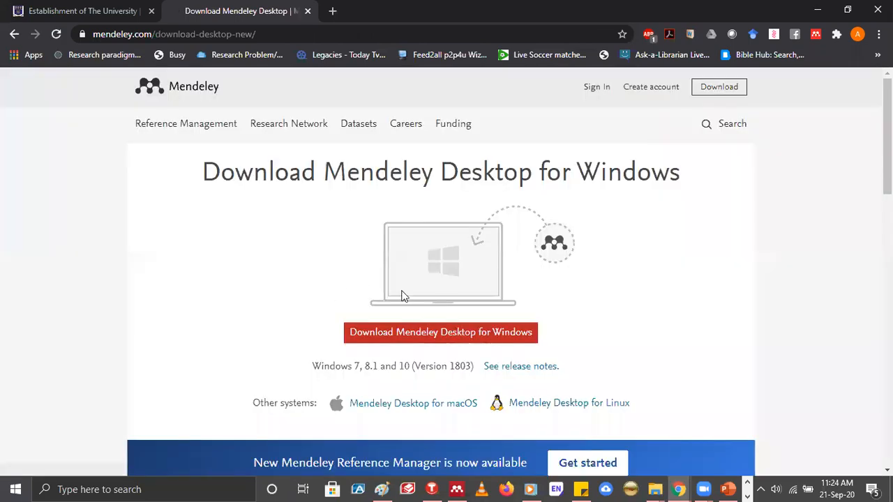
scroll(209, 271, "down", 3)
scroll(188, 274, "up", 3)
scroll(188, 273, "down", 3)
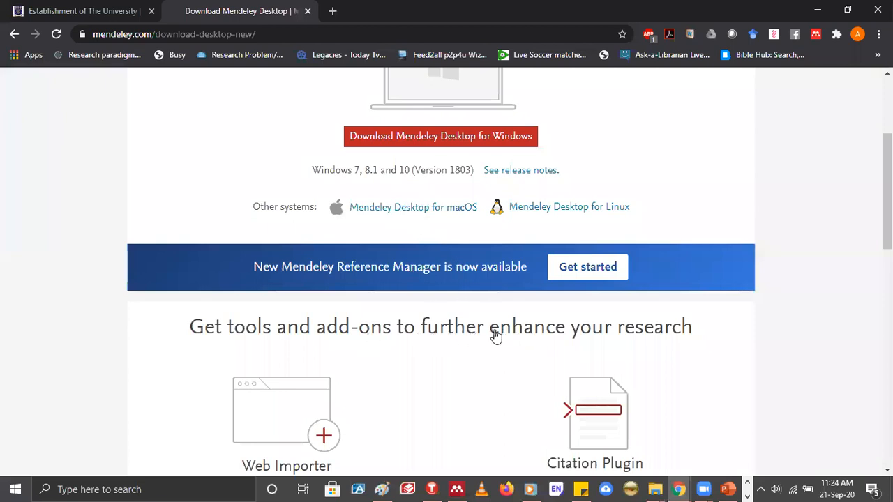
scroll(492, 337, "up", 3)
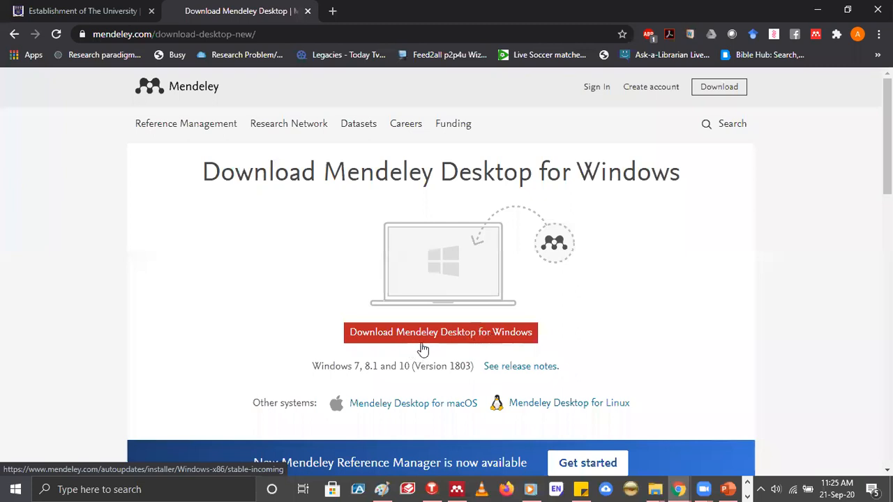
scroll(426, 349, "down", 1)
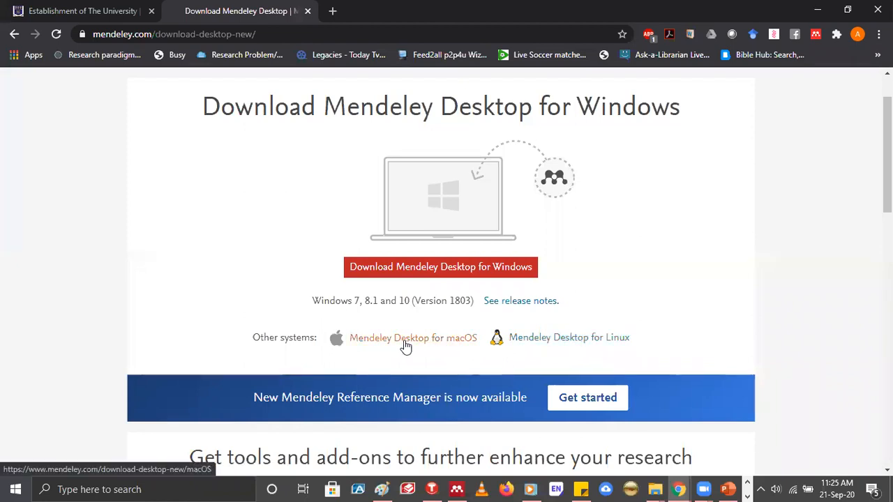
Start downloading Mendeley Desktop for Windows and cancel the running download
left_click(441, 269)
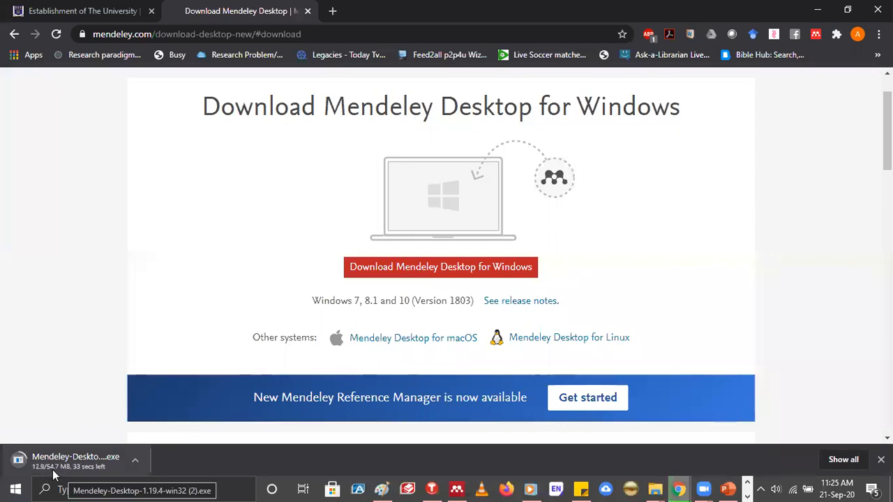
left_click(135, 460)
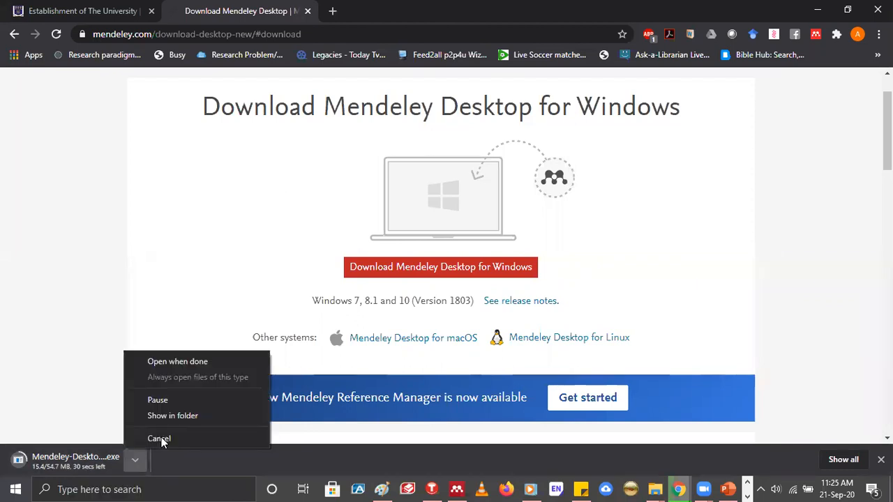
key("Return")
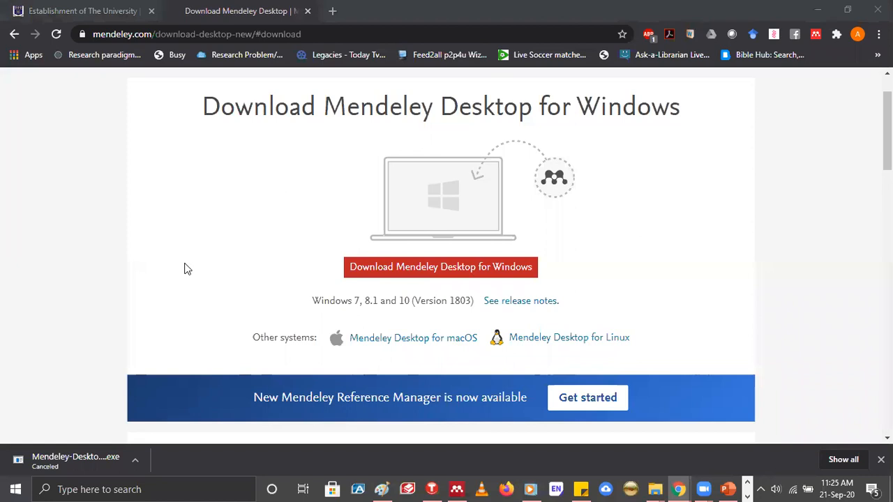
Switch to File Explorer and open the TOOLS folder inside Documents
key("super+e")
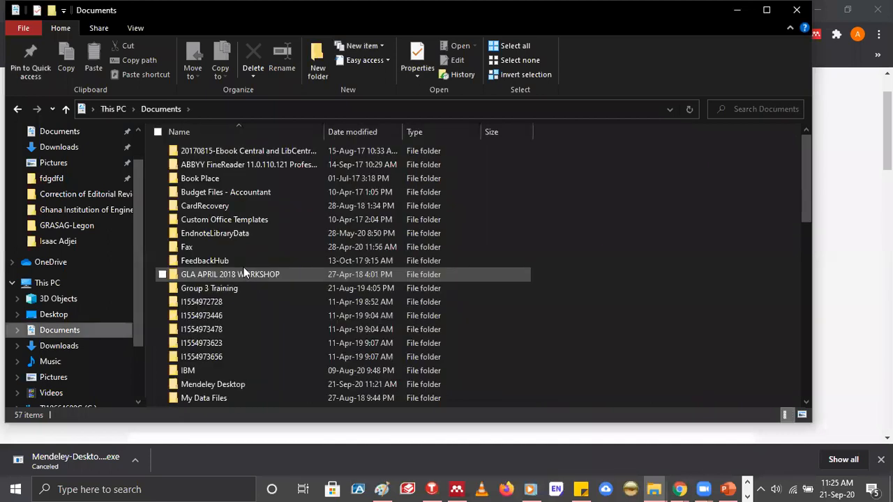
scroll(244, 267, "down", 2)
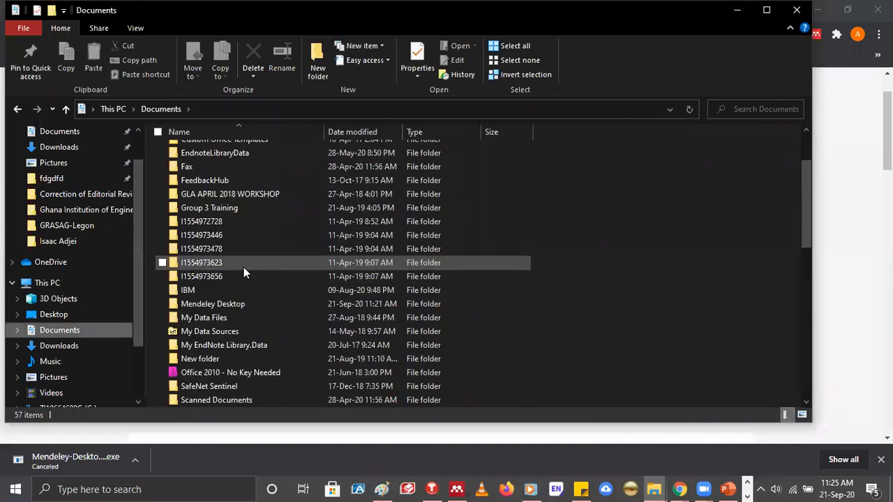
scroll(244, 269, "down", 3)
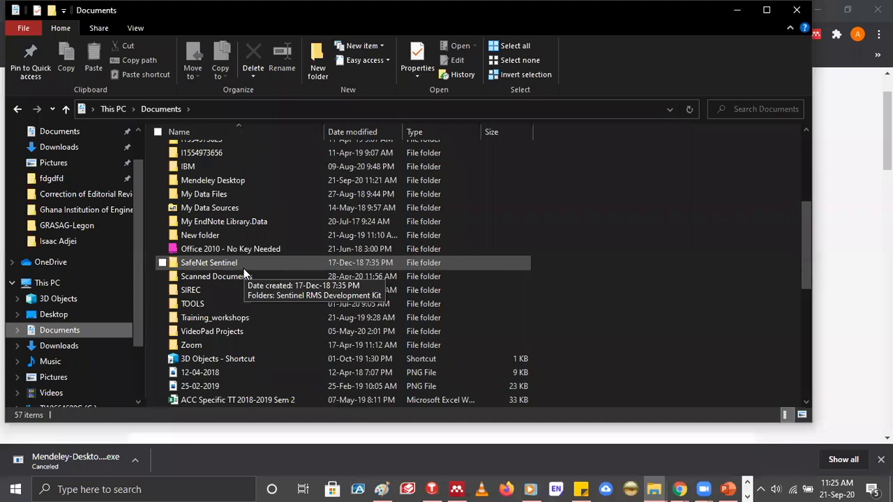
scroll(244, 267, "down", 2)
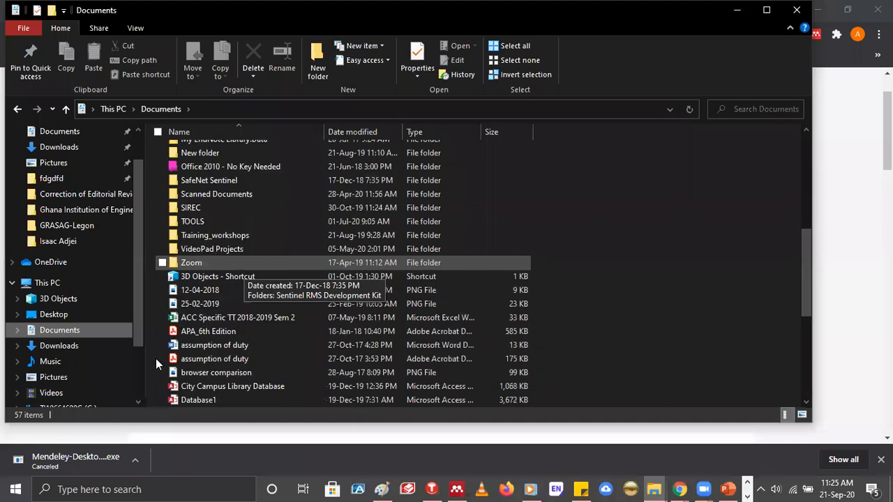
scroll(196, 343, "up", 3)
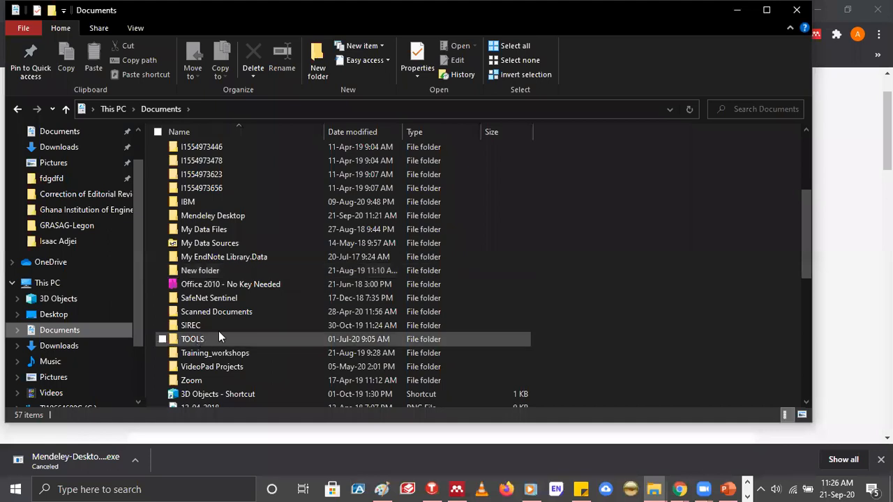
left_click(196, 340)
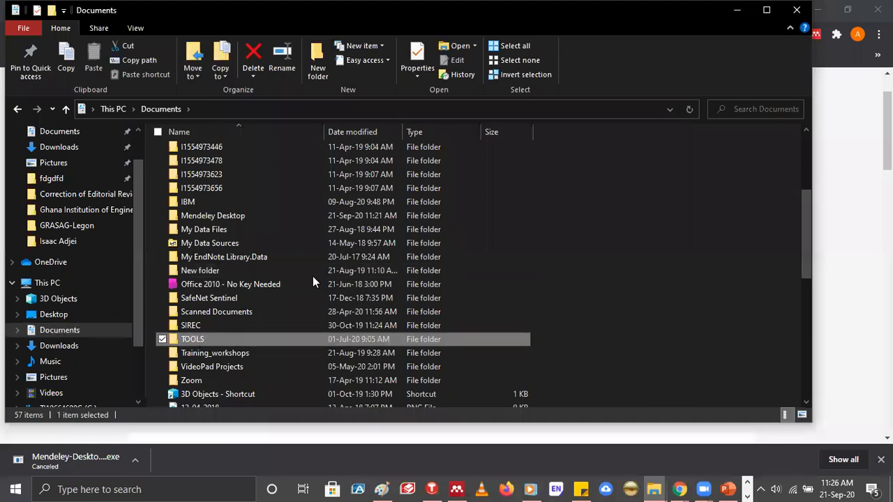
key("Return")
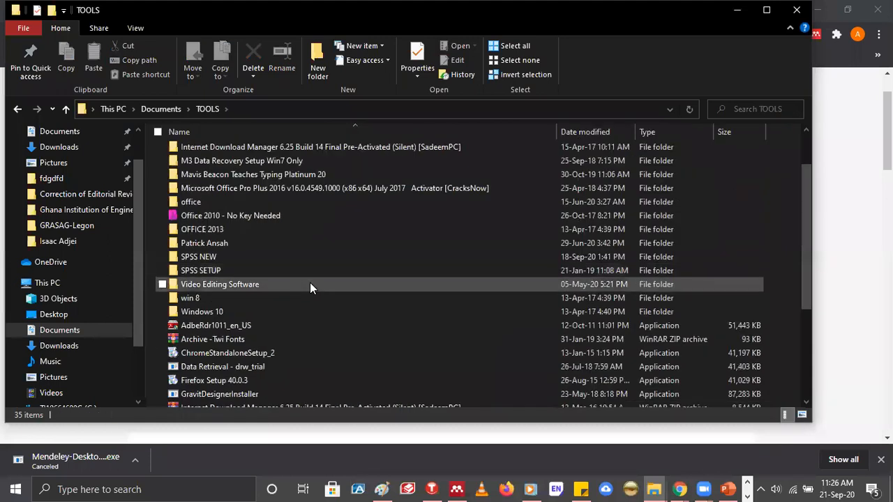
Locate and select the Mendeley-Desktop-1.19.6-win32 installer in the TOOLS folder, and close File Explorer
scroll(225, 322, "down", 2)
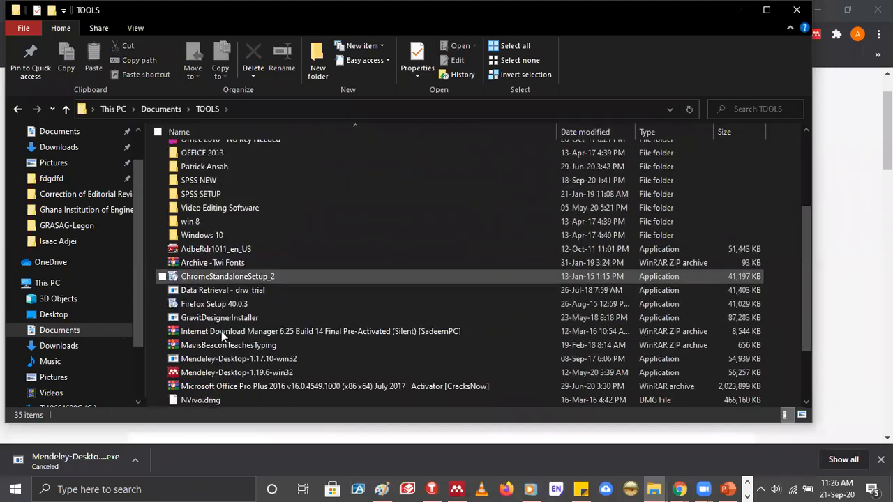
scroll(221, 331, "down", 1)
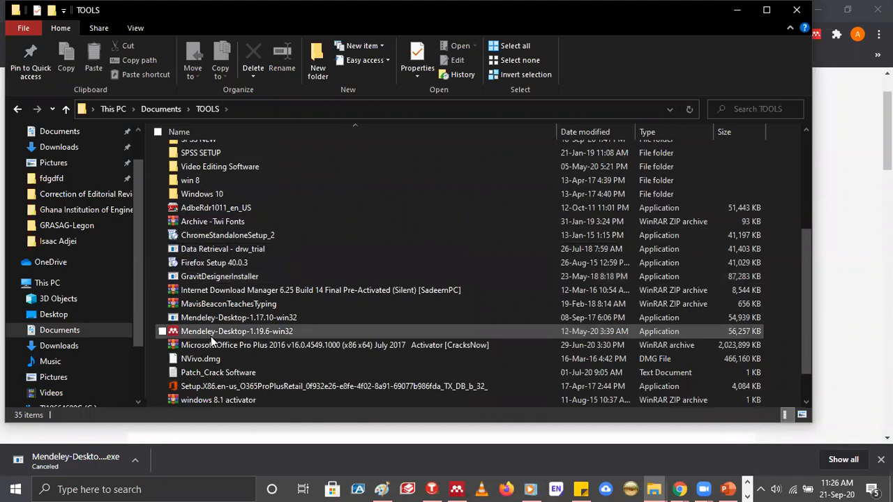
left_click(254, 334)
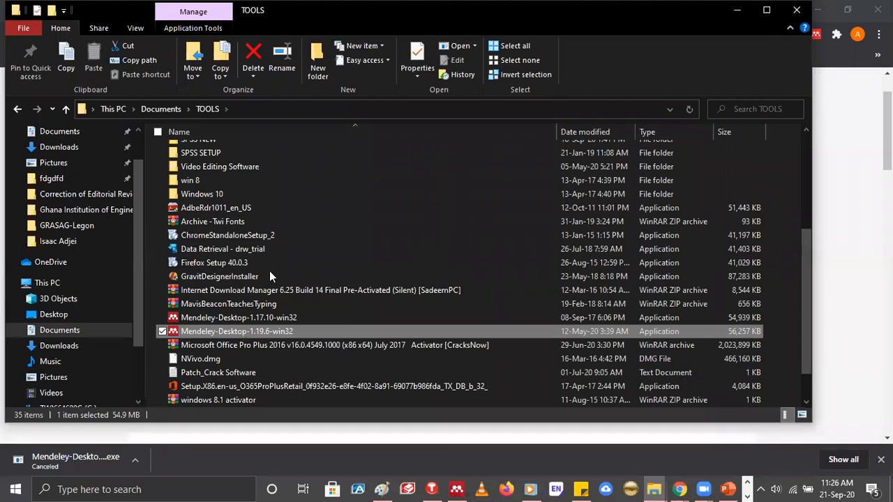
scroll(269, 275, "up", 4)
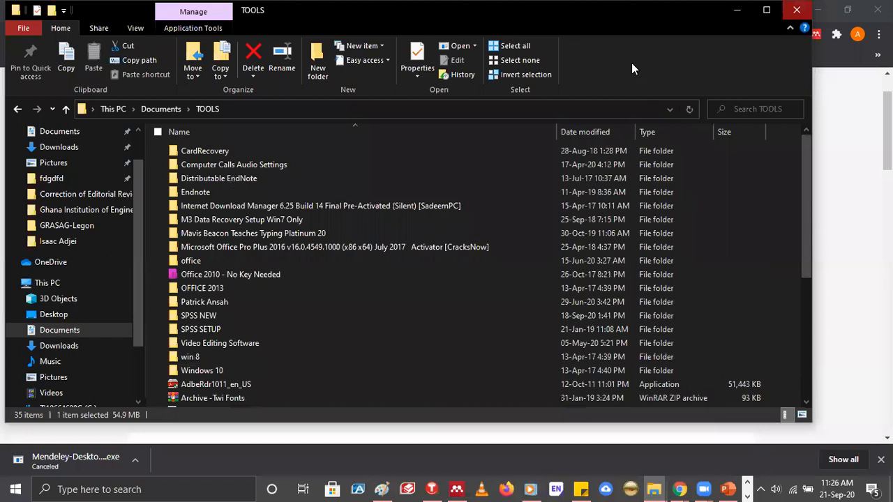
left_click(797, 9)
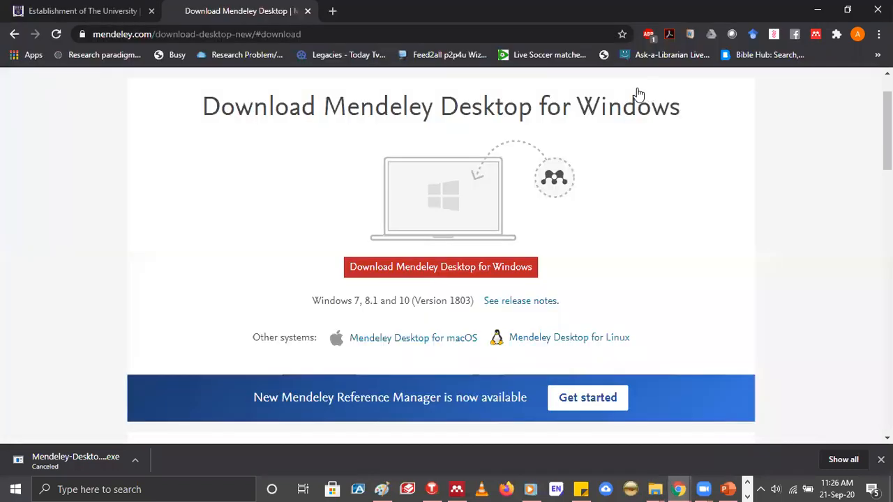
Switch to Word, delete the citation after "According to", and reinsert it by searching Mendeley for "zh" and choosing the 2020 COVID-19 conceptual model article
scroll(639, 92, "up", 1)
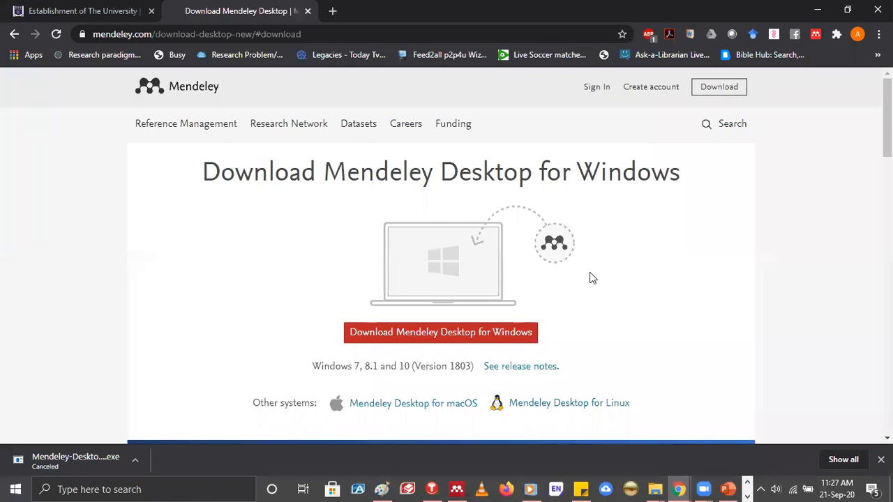
left_click(704, 489)
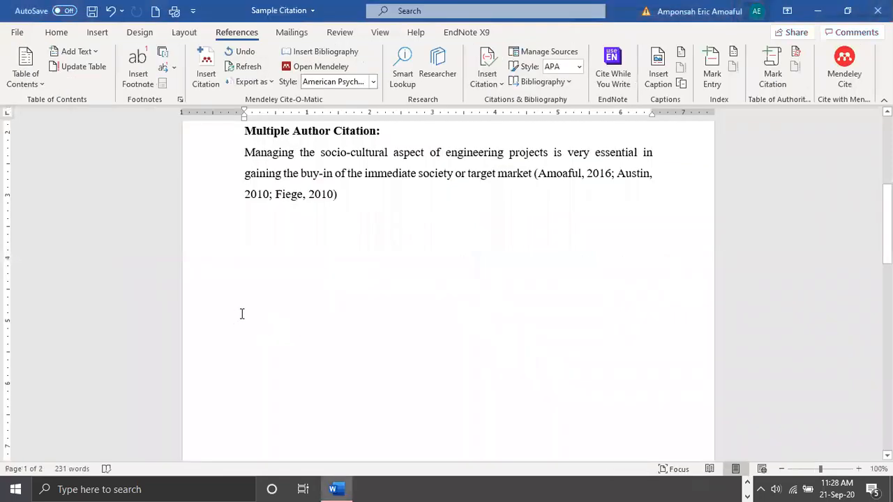
scroll(242, 314, "up", 5)
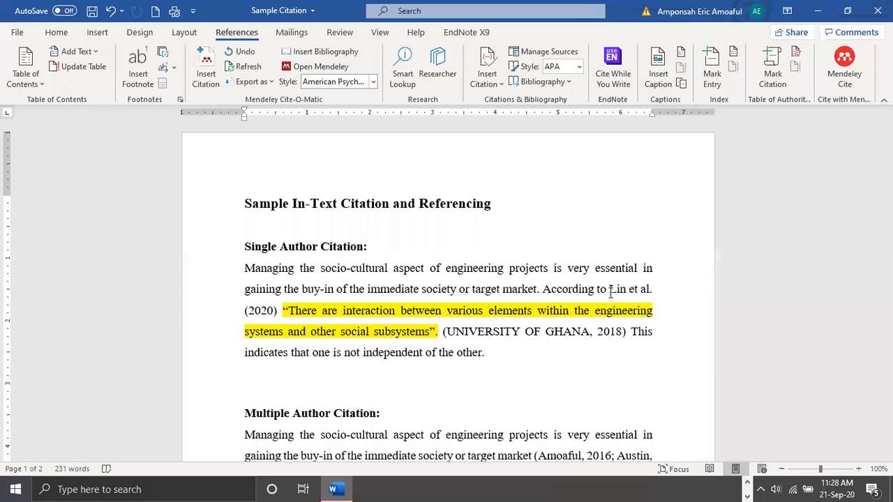
left_click(610, 292)
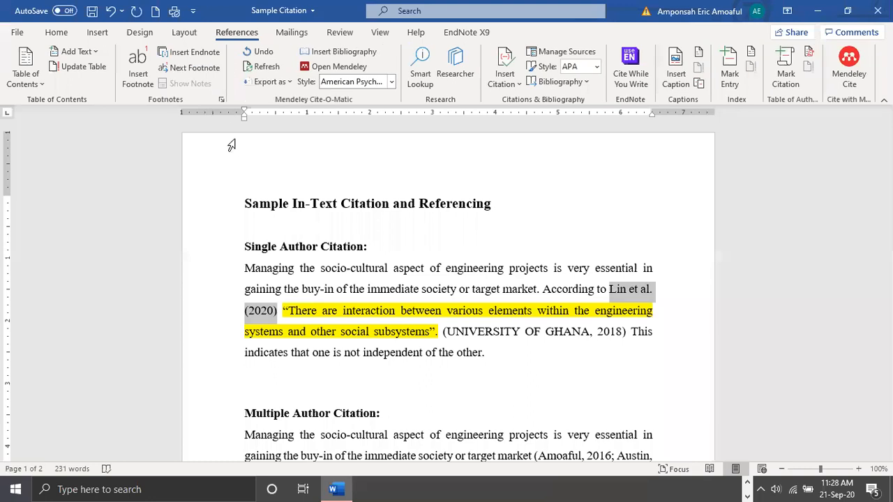
key("Delete")
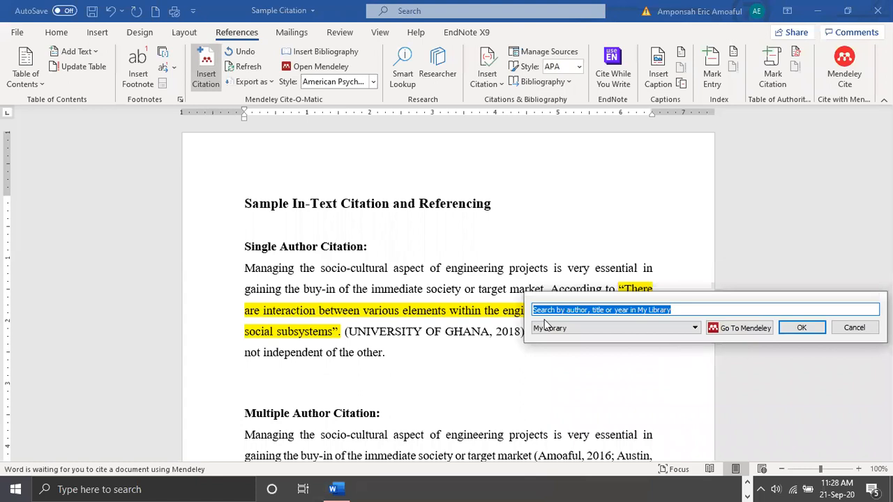
type("zh")
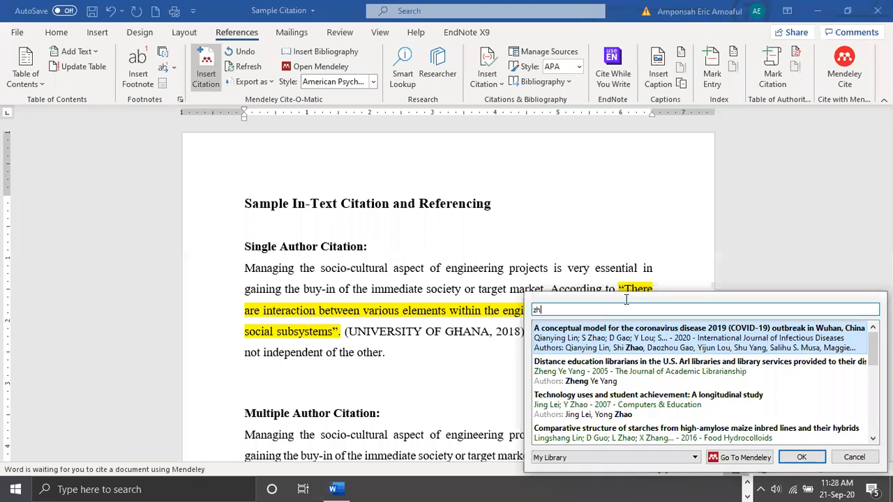
key("Return")
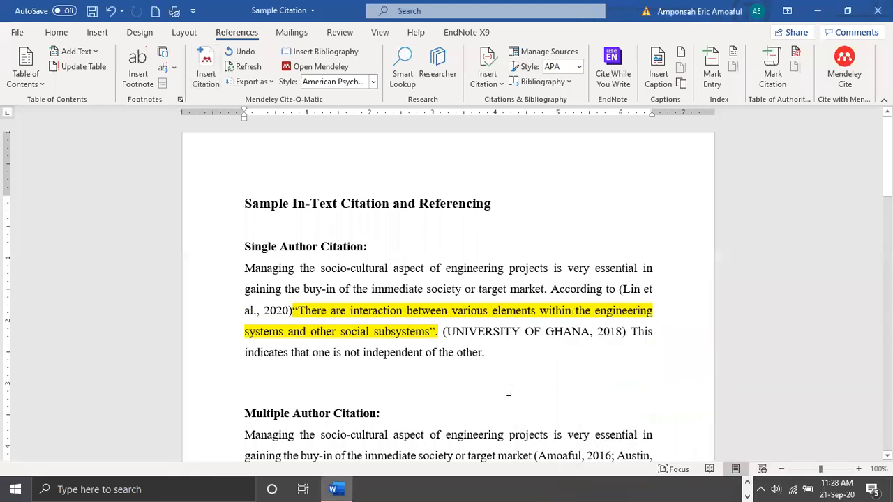
Check the start of the References list and add a space between the reinserted citation and the highlighted quotation
scroll(509, 391, "down", 5)
scroll(508, 391, "down", 5)
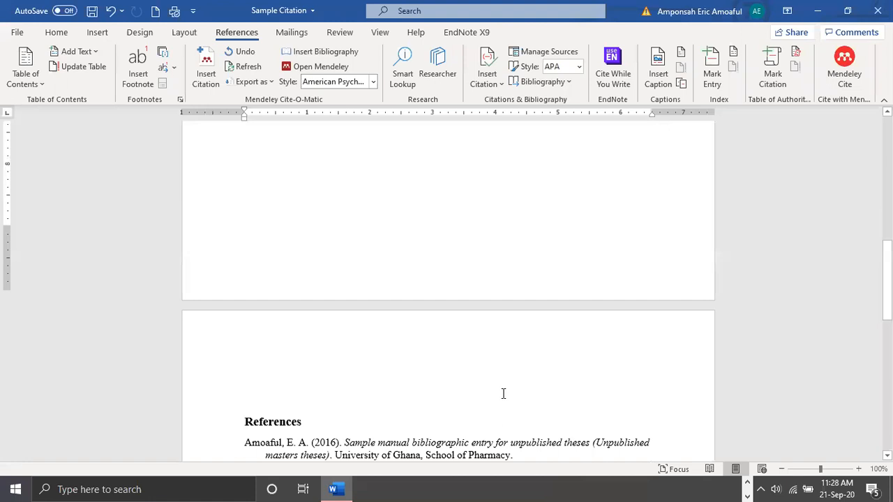
scroll(506, 397, "up", 5)
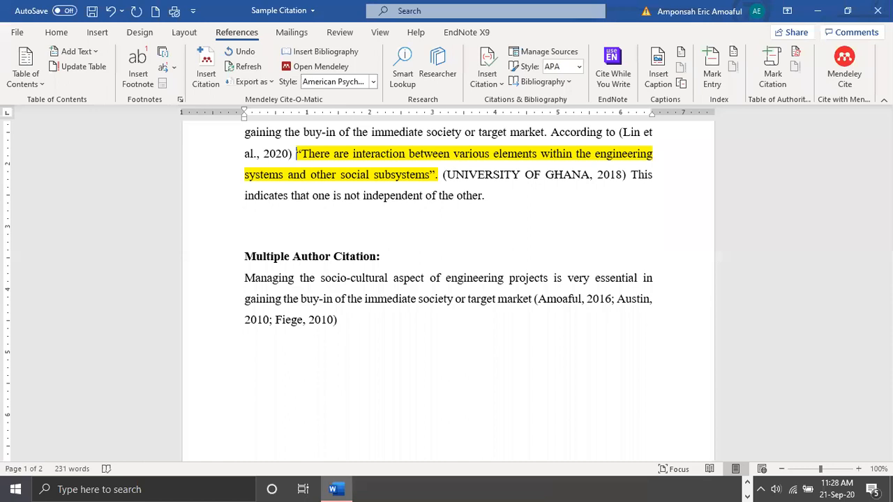
Change the Mendeley citation style of the document to Vancouver (superscript)
scroll(430, 300, "up", 3)
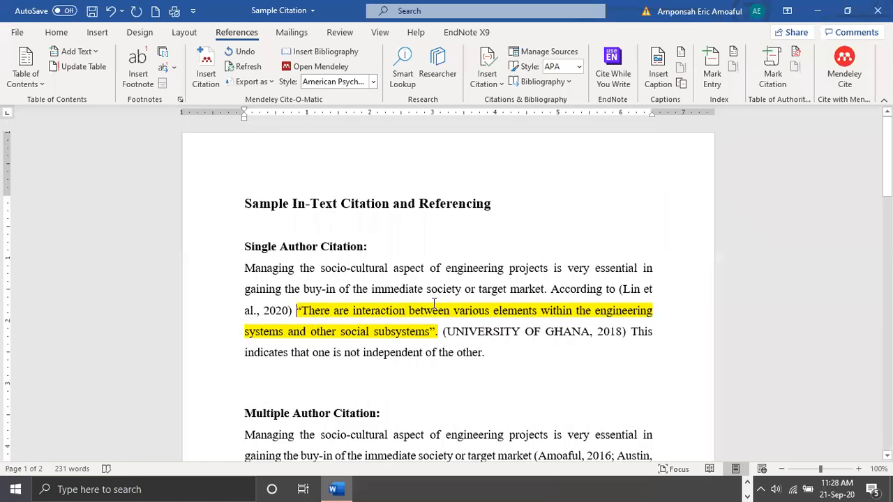
left_click(374, 82)
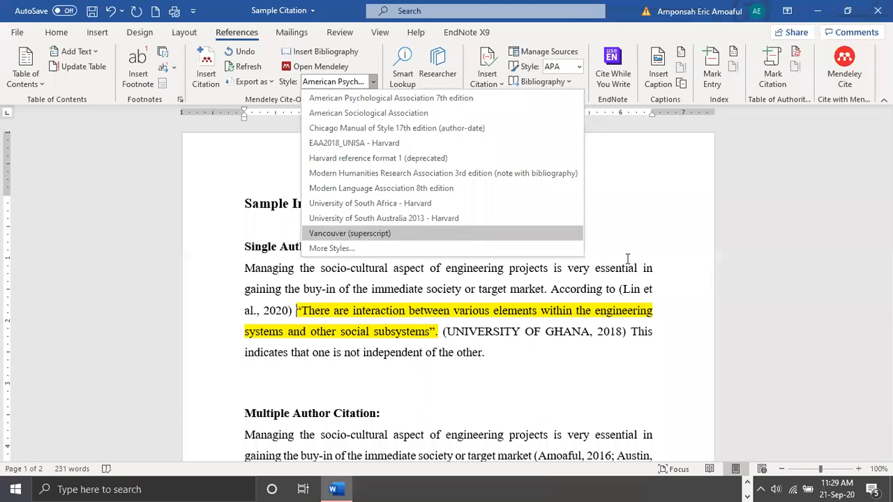
key("Return")
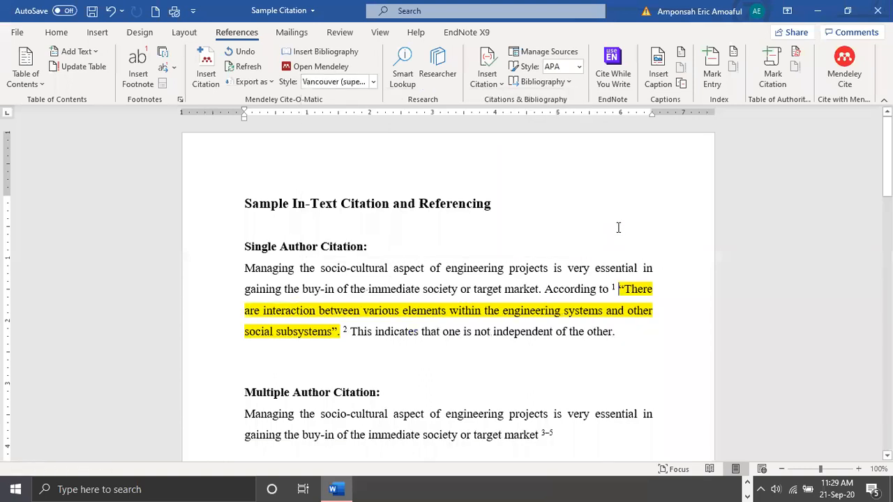
Examine the superscript citations in both paragraphs and compare them with the numbered entries in the References list
scroll(618, 230, "down", 2)
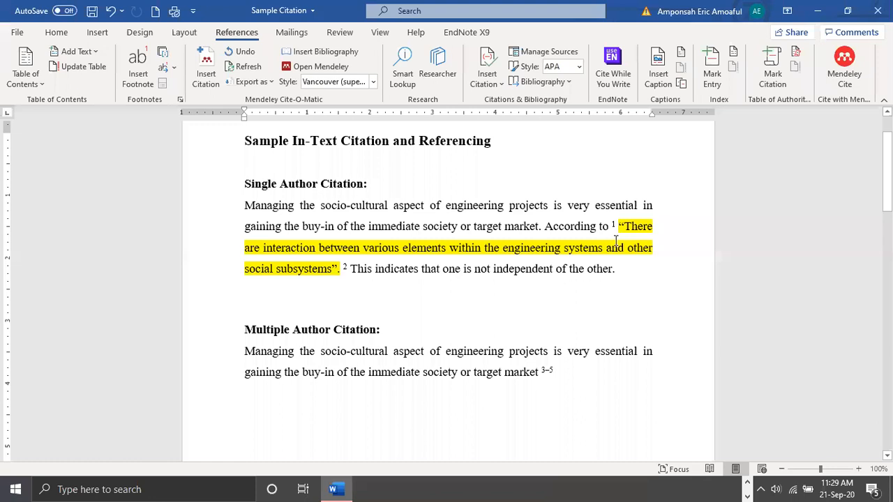
double_click(614, 225)
scroll(446, 302, "down", 2)
left_click(537, 281)
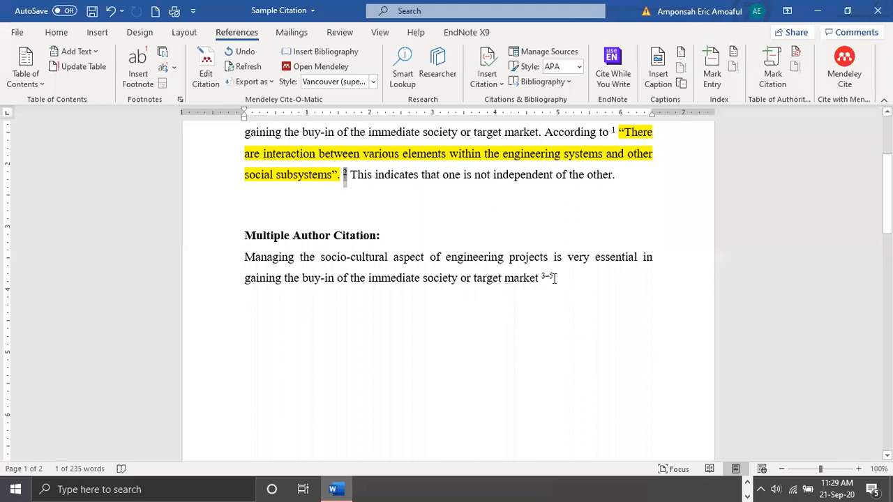
double_click(544, 373)
scroll(244, 207, "down", 11)
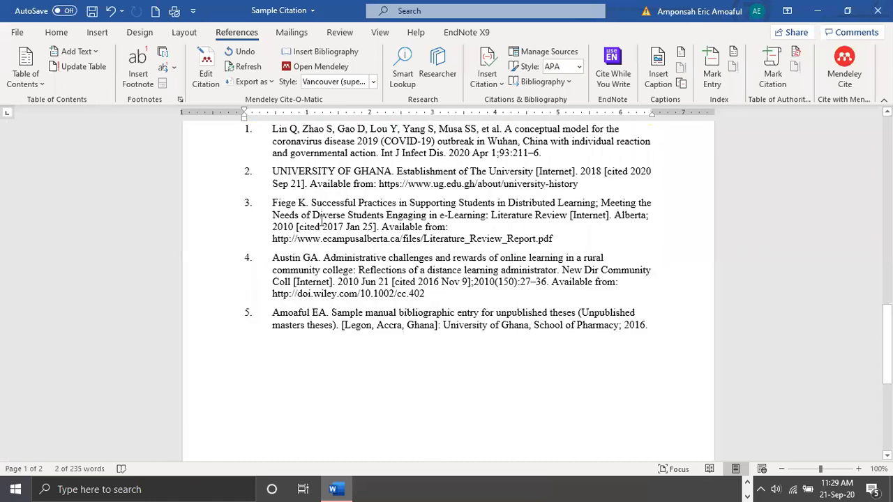
scroll(374, 417, "up", 2)
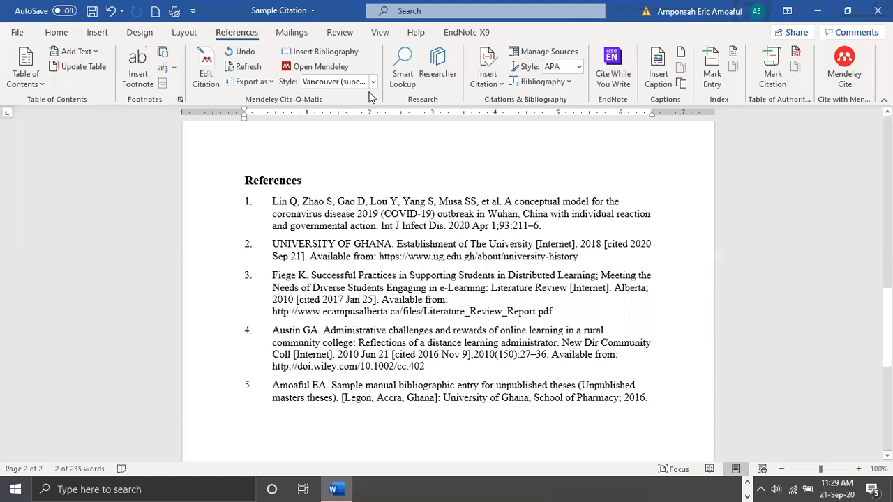
Change the Mendeley citation style of the document to University of South Africa - Harvard
scroll(370, 124, "up", 3)
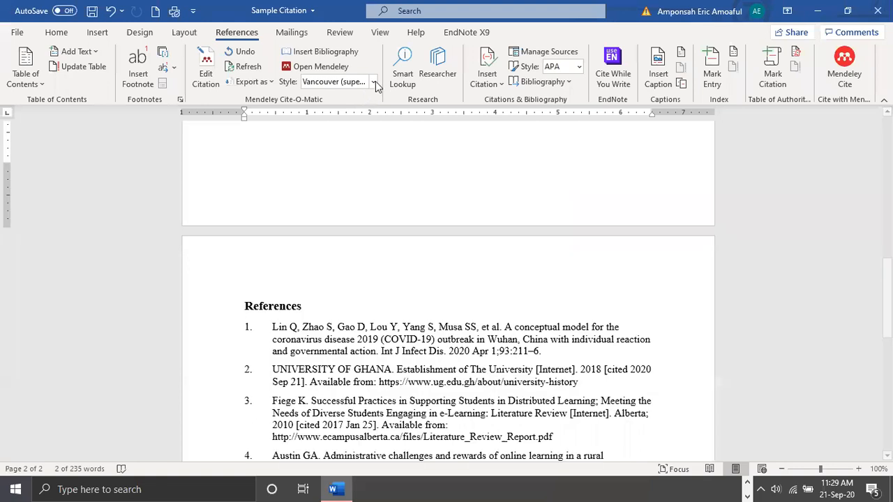
left_click(374, 83)
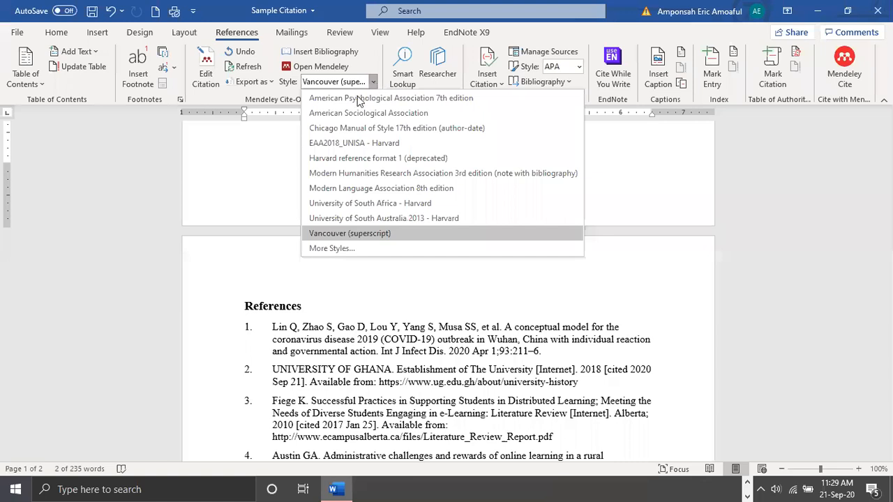
left_click(364, 205)
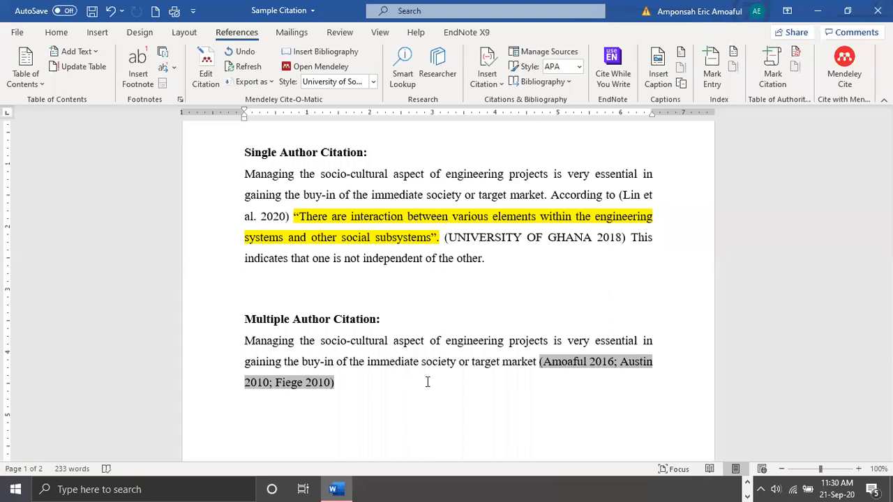
Switch to Mendeley Desktop and examine its file-handling commands and library view options
left_click(746, 484)
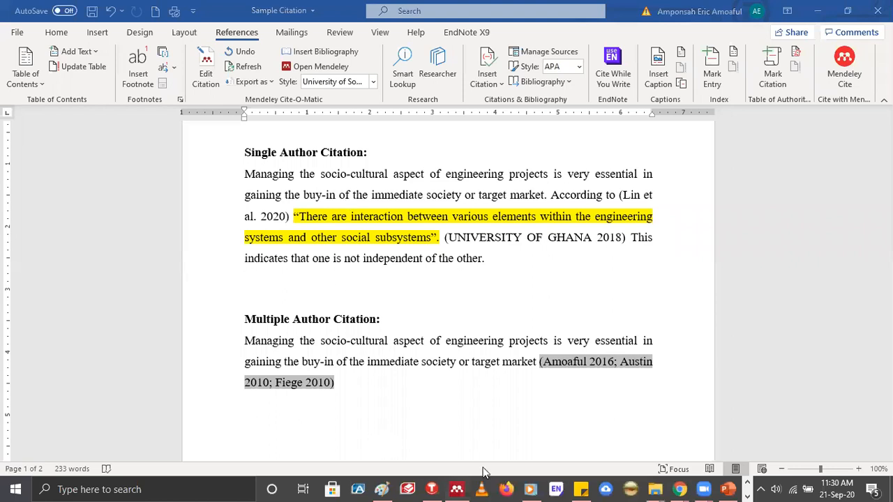
left_click(457, 489)
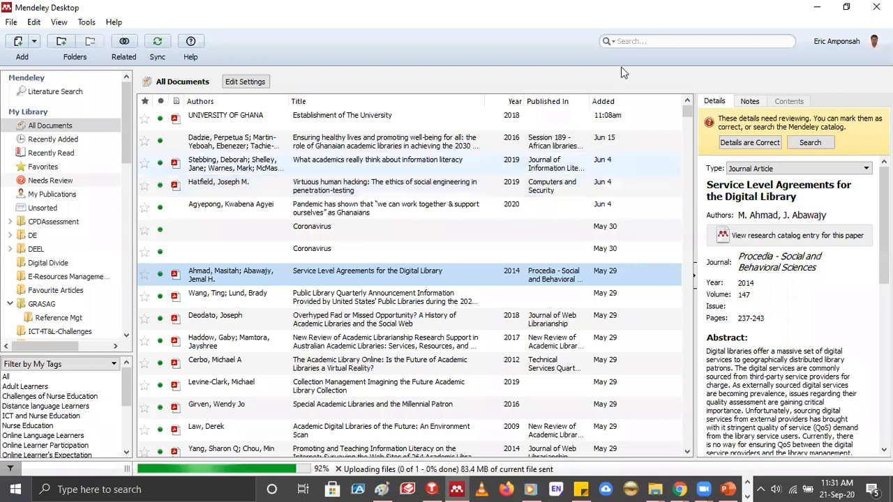
left_click(12, 23)
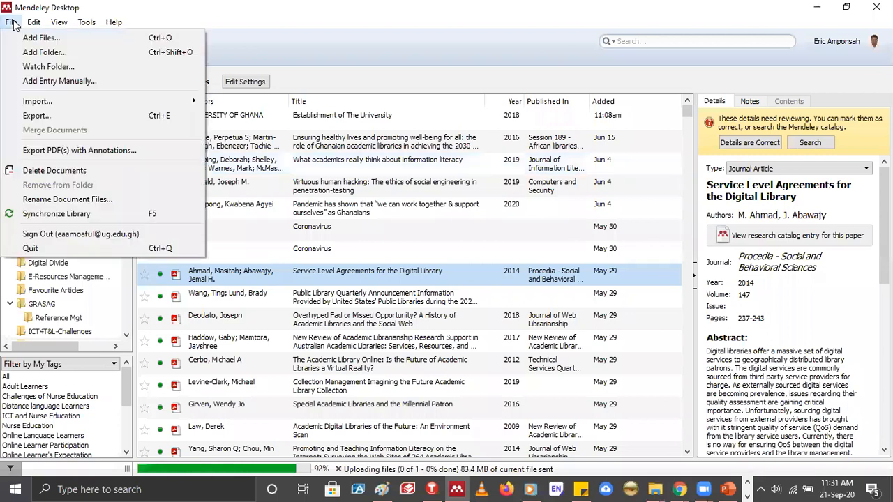
left_click(58, 24)
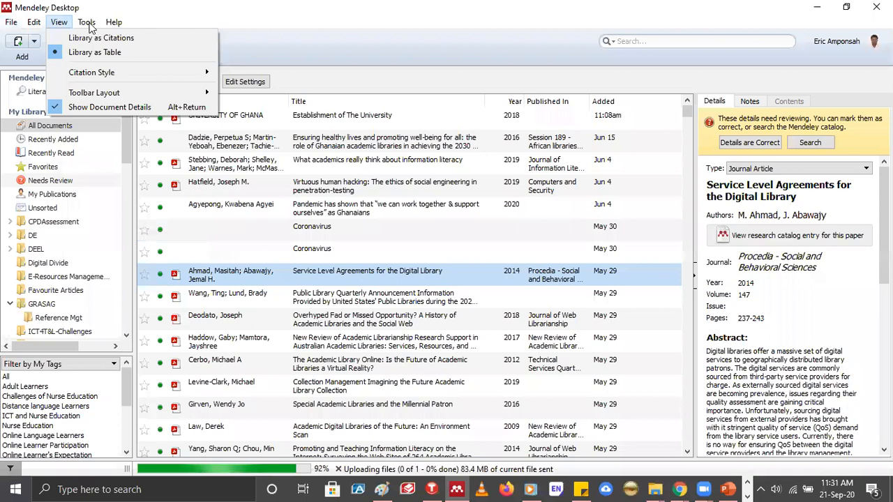
left_click(523, 83)
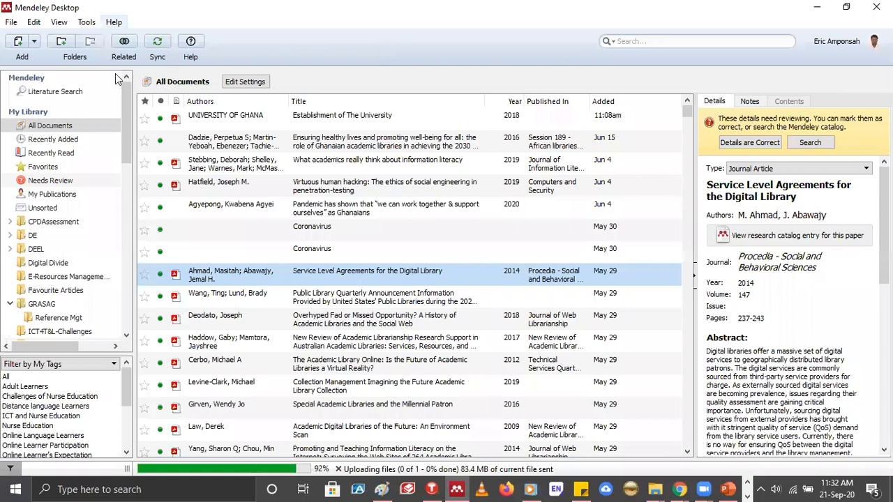
Examine the Mendeley tools for the web importer, the MS Word plugin, Mendeley Cite and duplicate checking
left_click(87, 22)
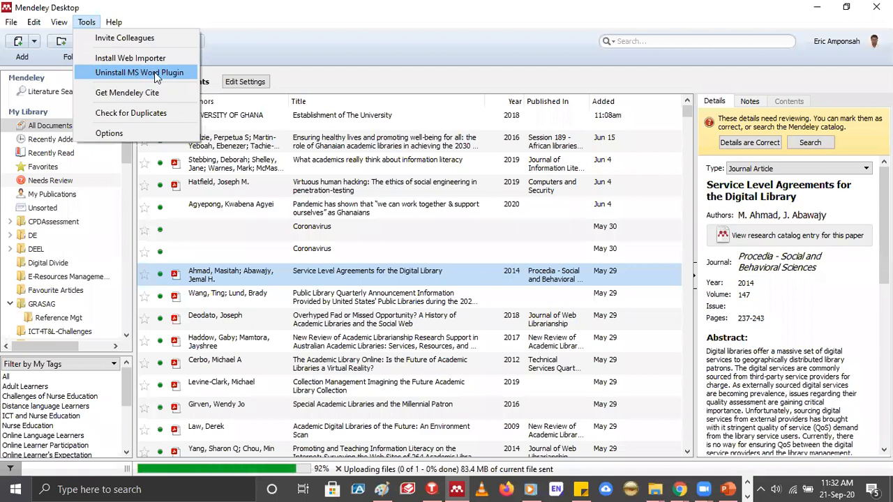
left_click(186, 27)
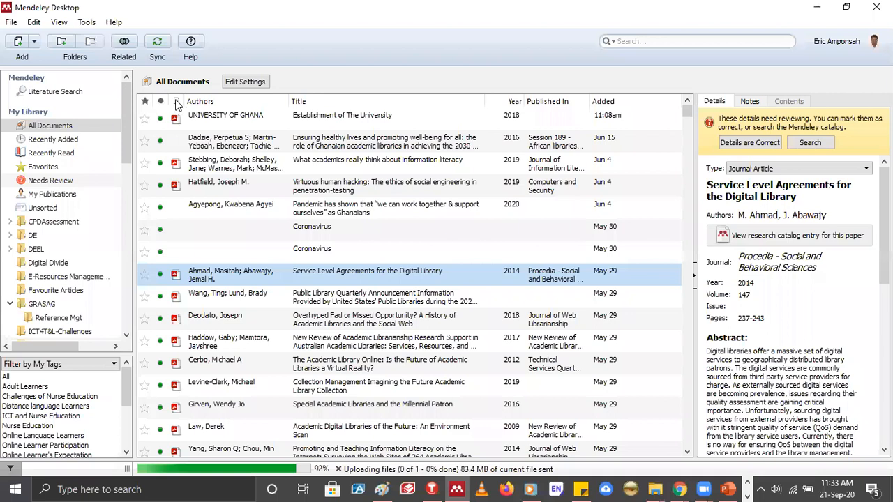
key("alt+t")
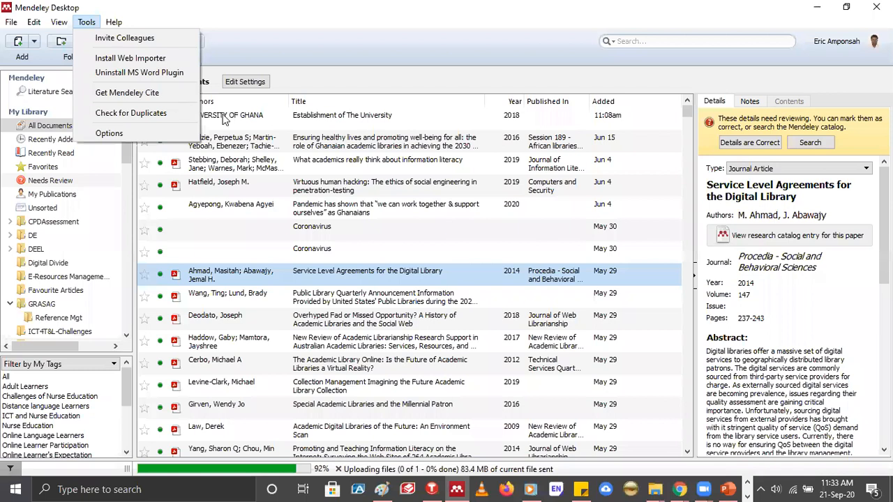
Start an import in RIS - Research Information Systems format and cancel it without choosing a file
mouse_move(177, 100)
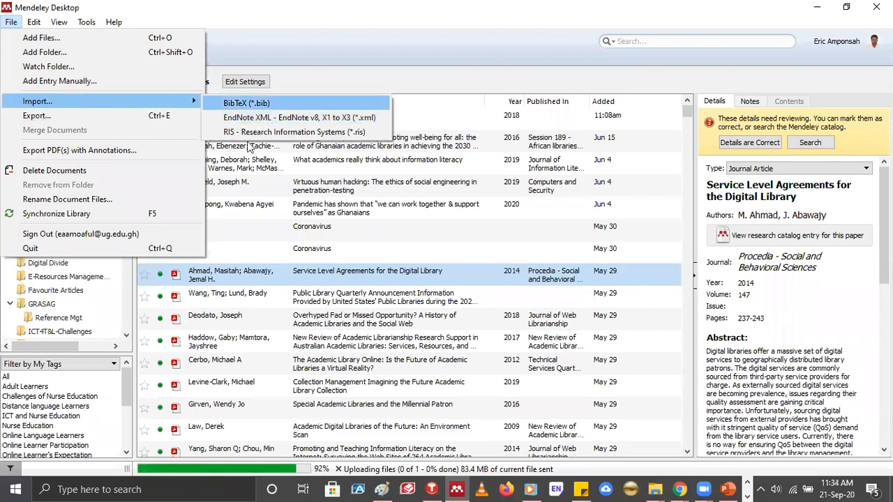
left_click(302, 133)
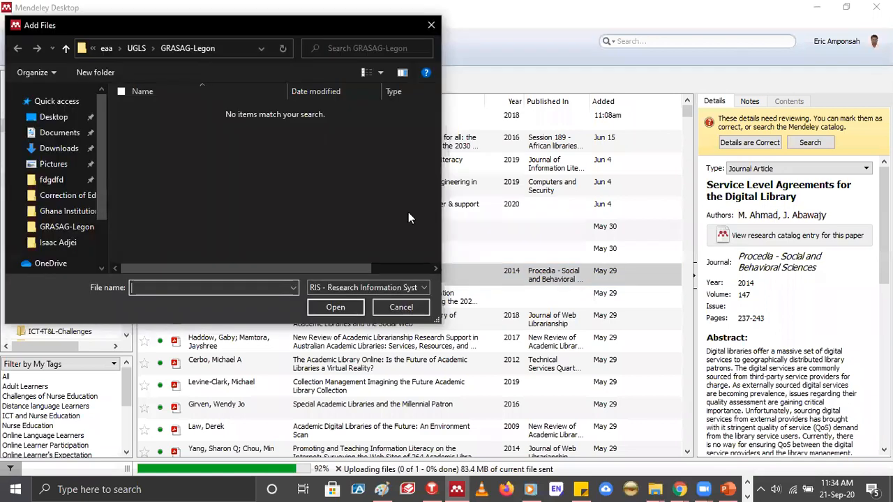
left_click(395, 307)
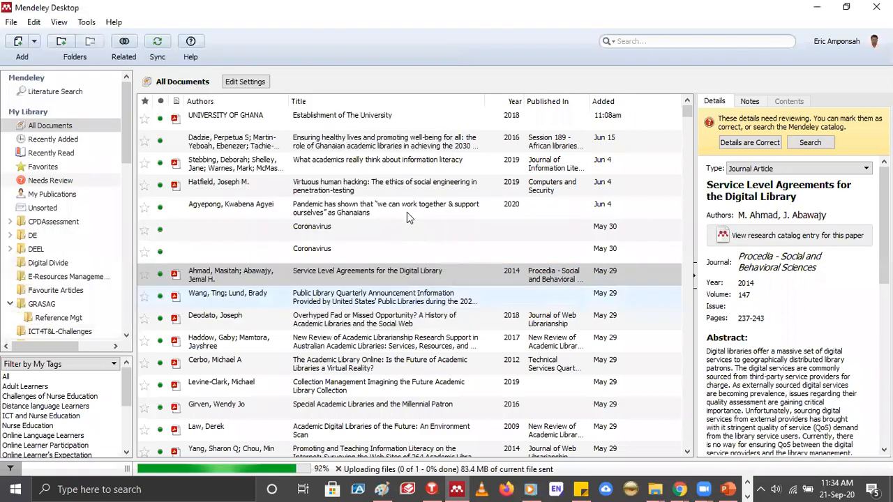
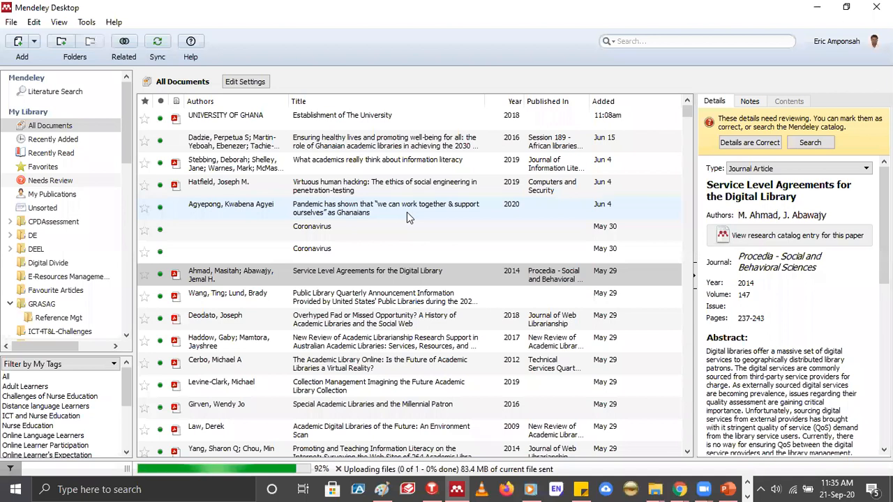
Review the options for adding files, folders, a watched folder or a manual entry, and select the first Coronavirus entry
left_click(35, 44)
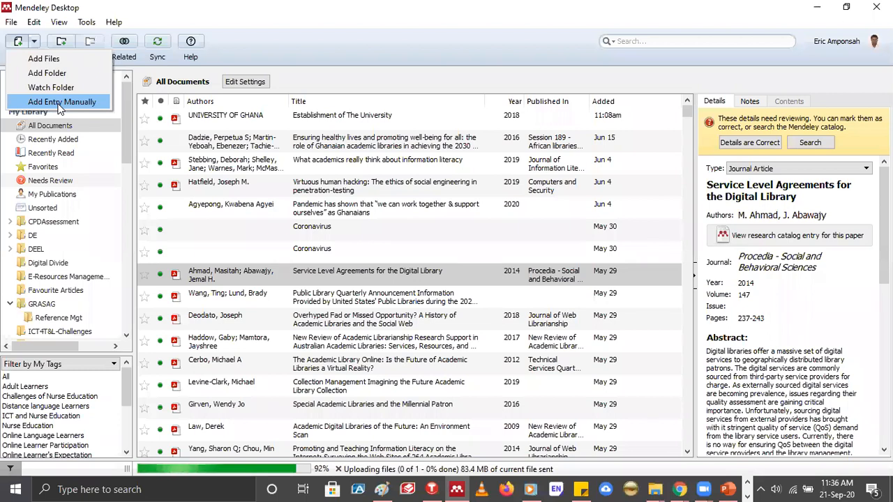
left_click(312, 237)
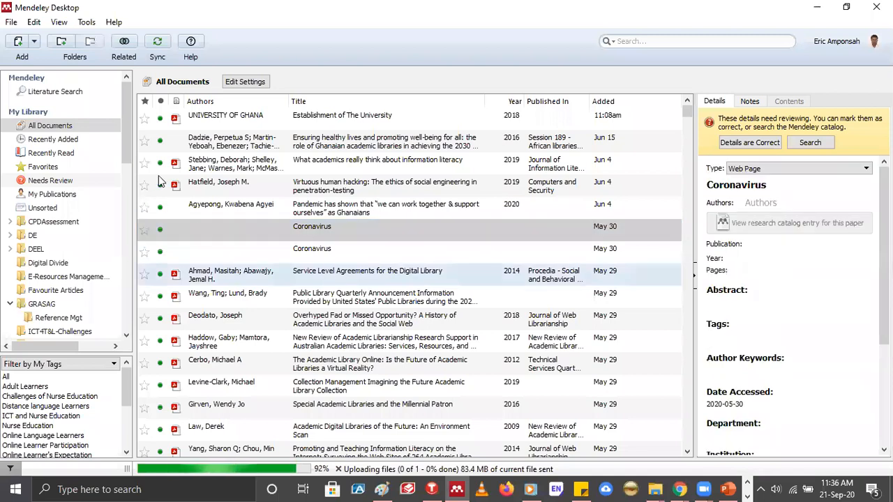
Open the LibraryPreparedness group and view the details of its Coronavirus: Overview document
scroll(120, 194, "down", 5)
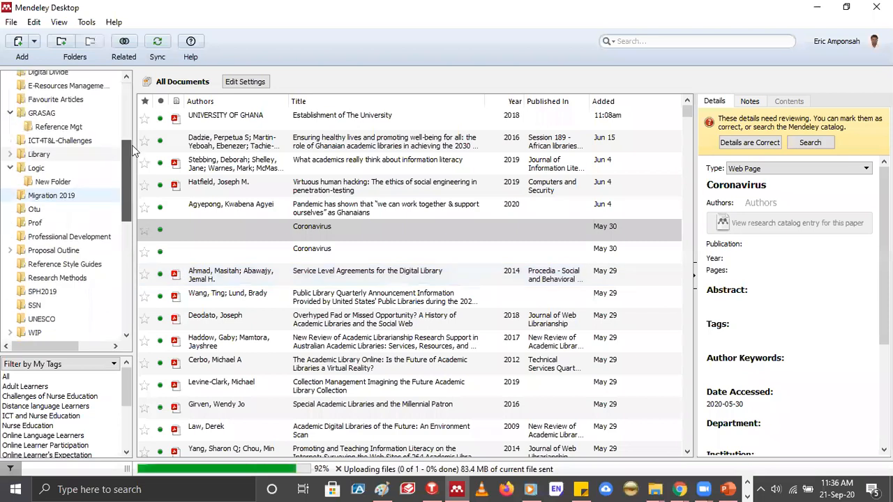
scroll(130, 218, "down", 2)
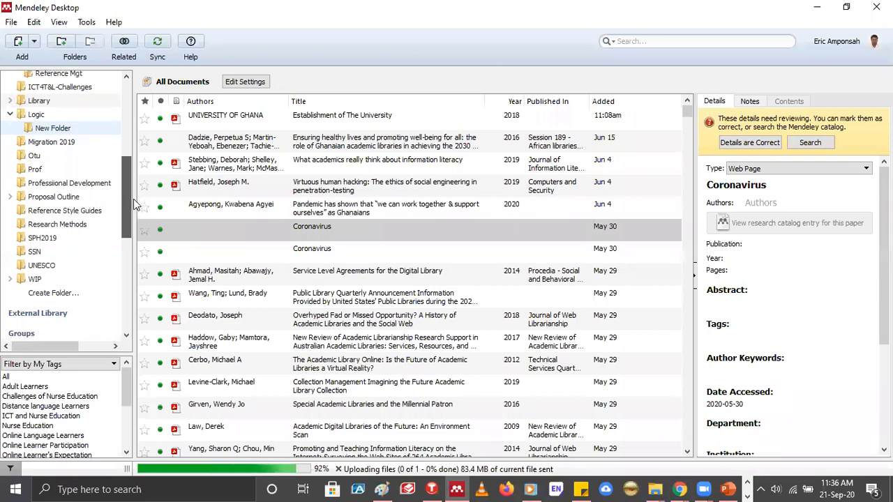
scroll(133, 199, "down", 1)
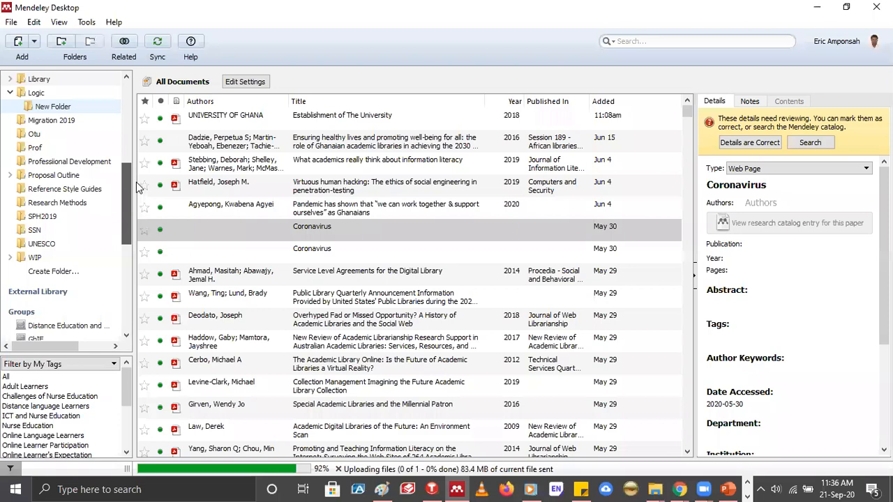
scroll(129, 296, "up", 2)
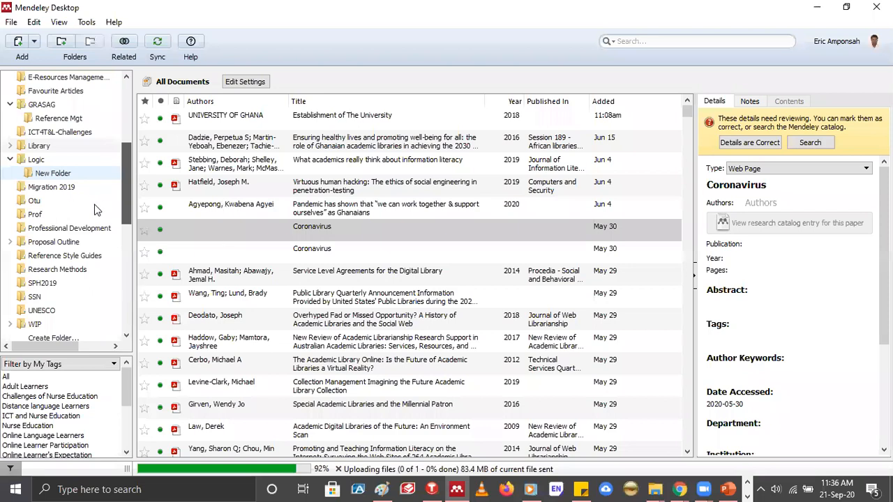
scroll(68, 211, "down", 3)
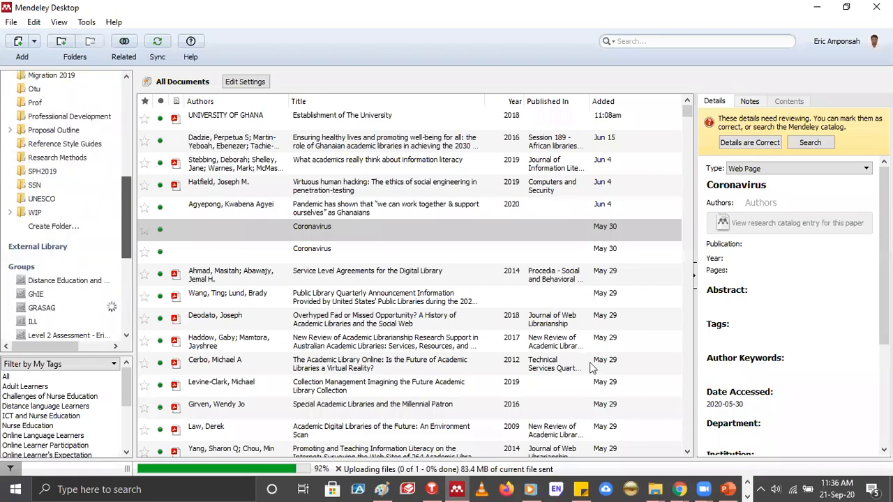
scroll(68, 207, "down", 5)
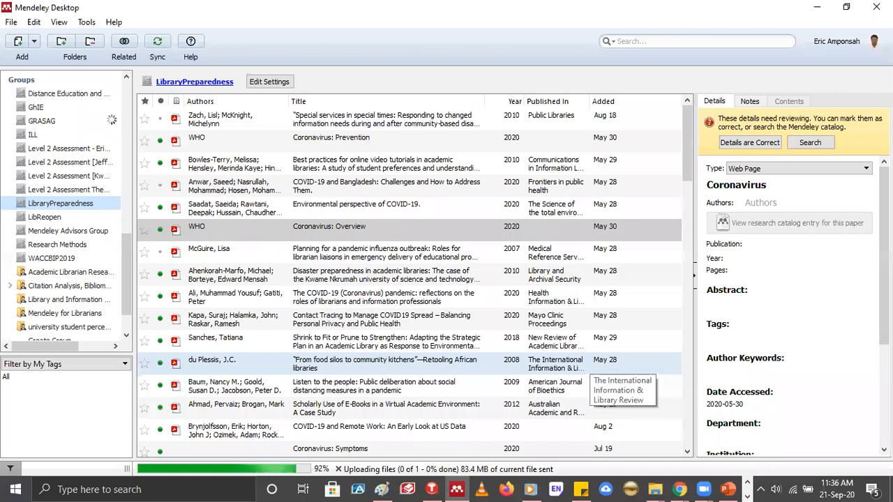
left_click(191, 233)
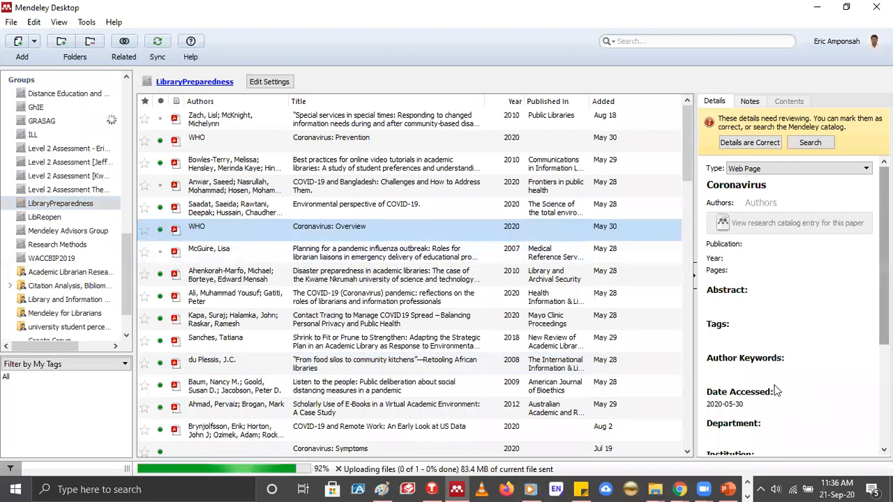
scroll(777, 391, "down", 5)
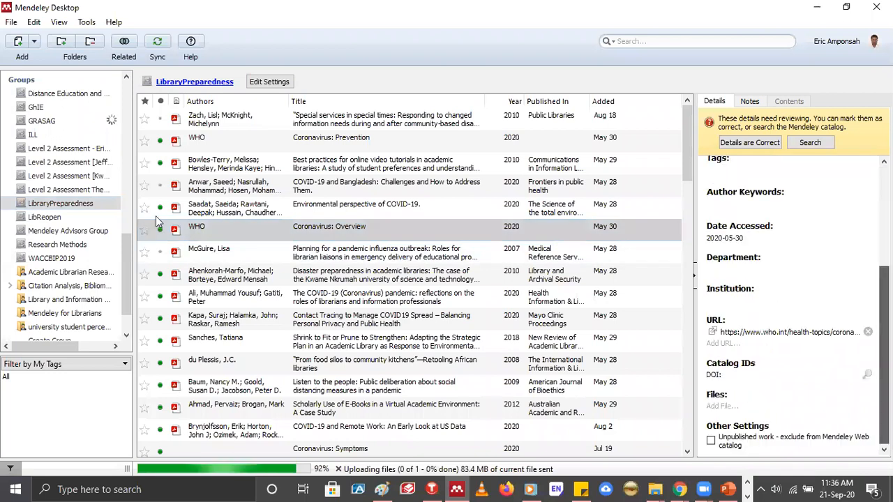
Open the PDF of Coronavirus: Overview, look through its pages and close it
left_click(340, 219)
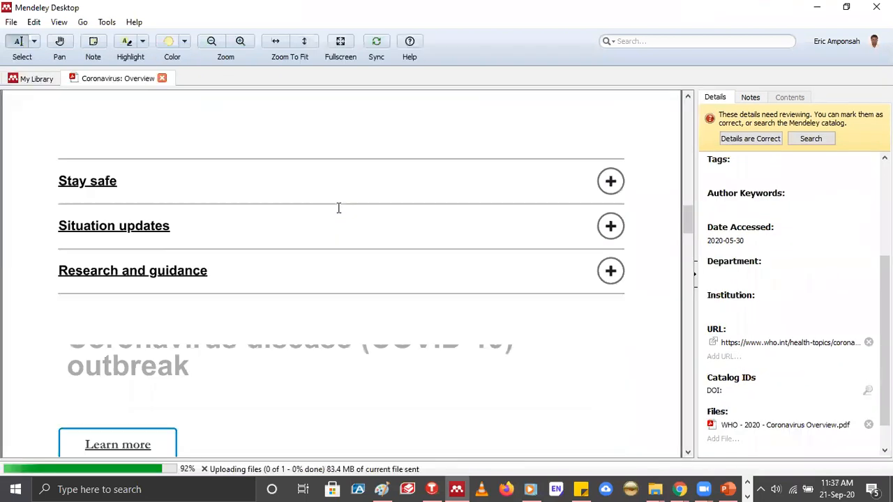
scroll(336, 208, "up", 5)
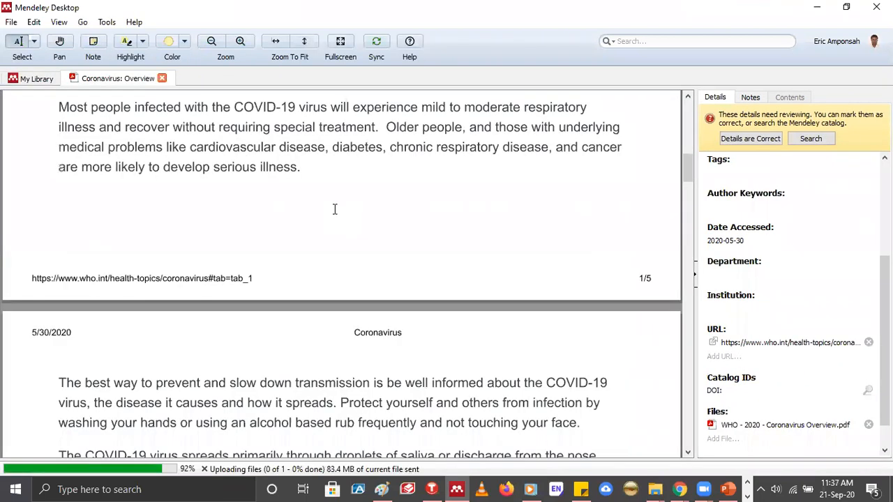
scroll(334, 213, "down", 4)
scroll(281, 181, "down", 3)
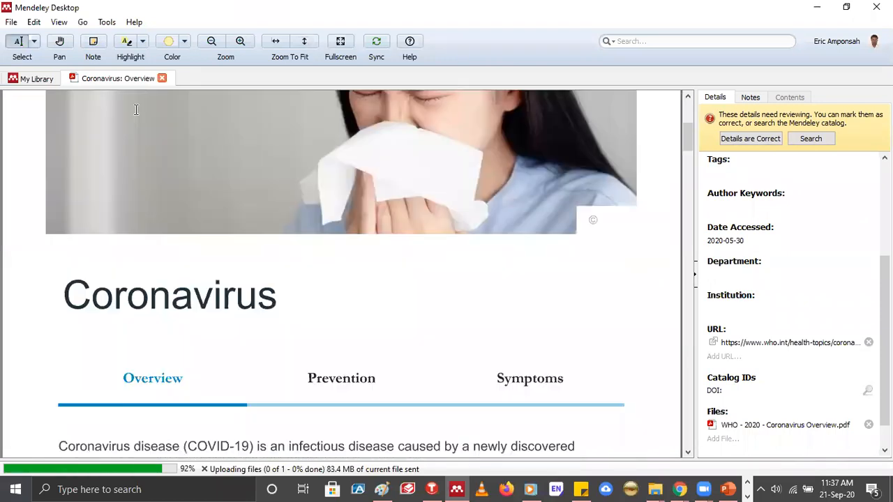
scroll(15, 36, "down", 8)
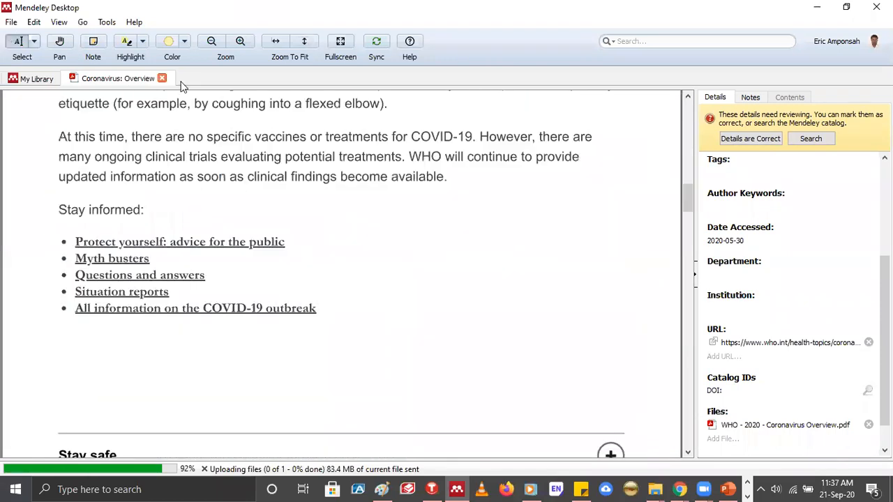
scroll(163, 82, "up", 6)
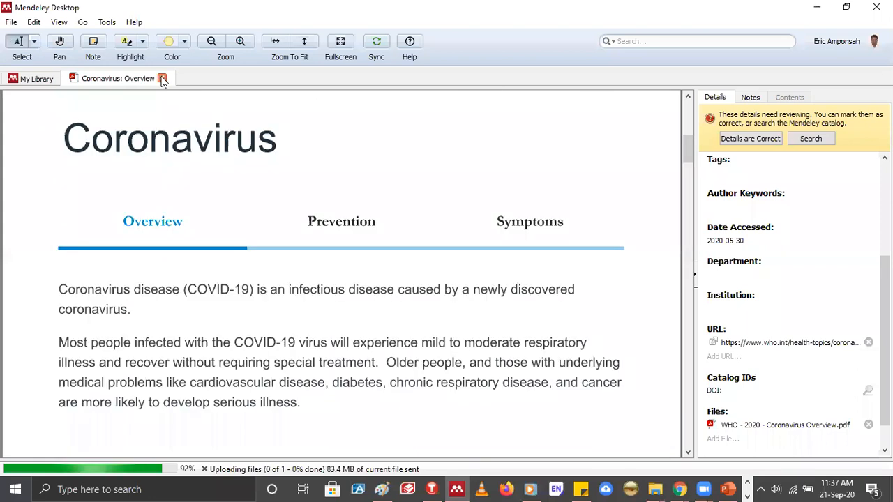
scroll(163, 80, "up", 1)
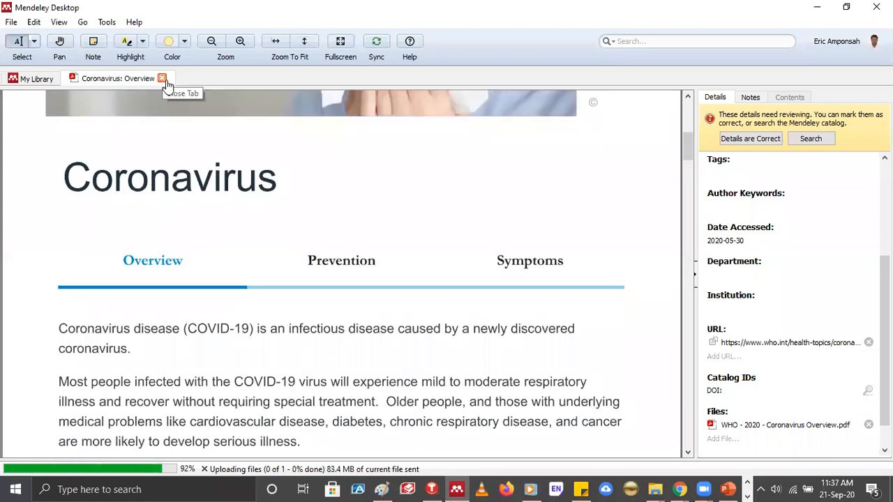
left_click(162, 78)
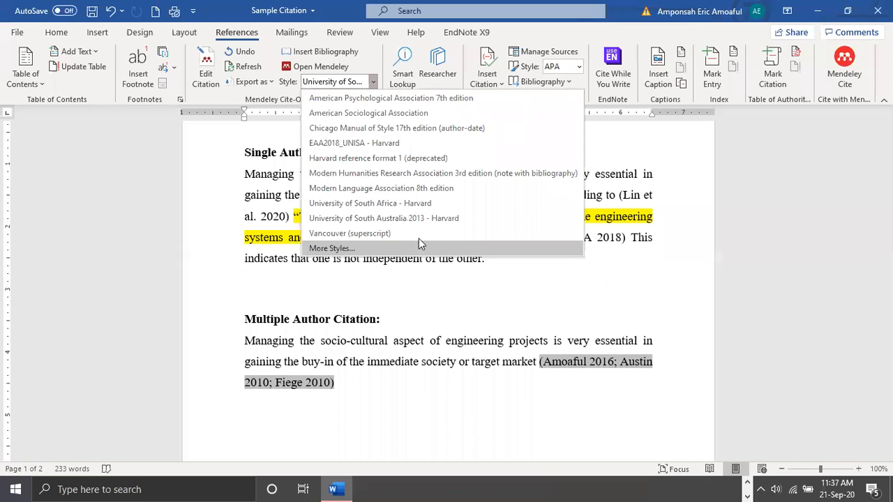
Search the installed Mendeley citation styles for "am" and review the style choices offered in the Word document
left_click(421, 243)
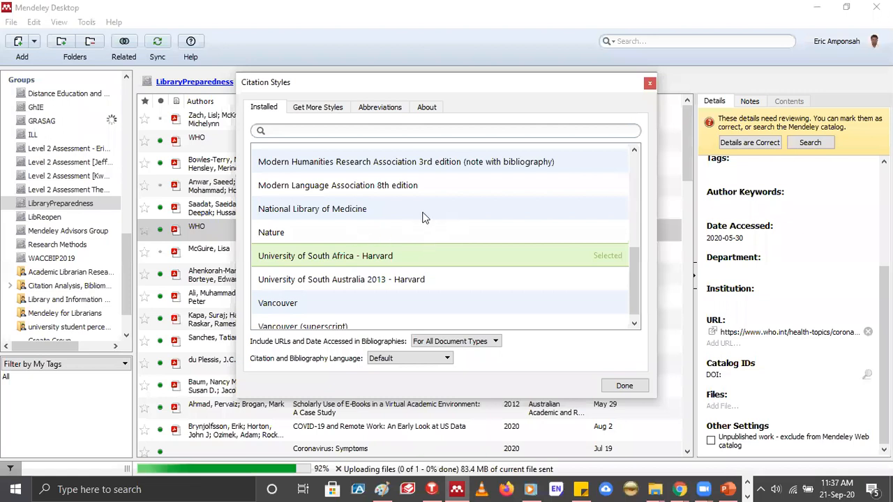
scroll(326, 211, "up", 15)
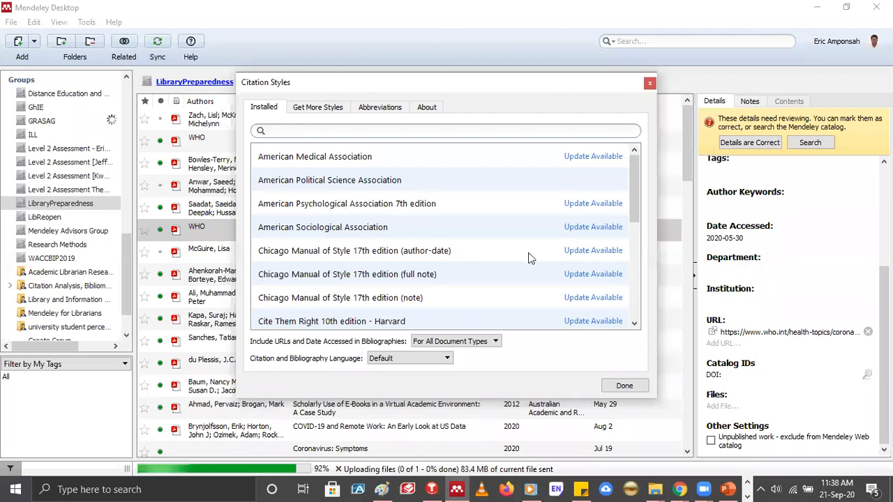
left_click(385, 206)
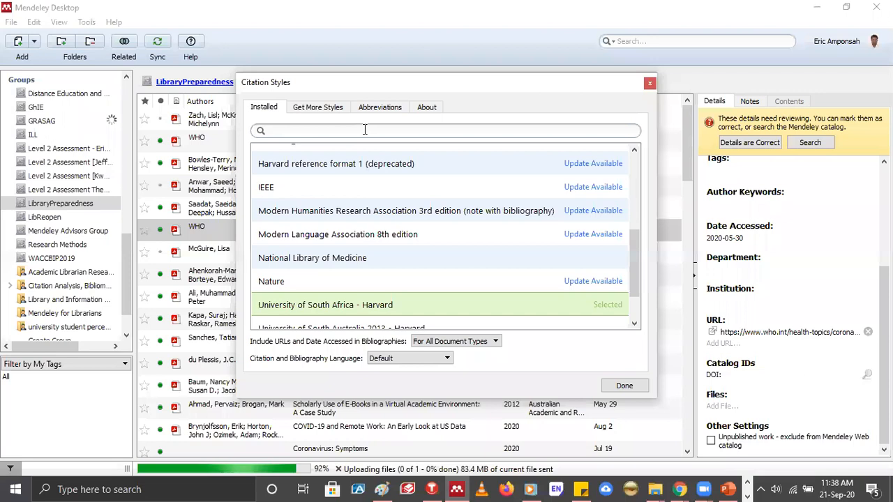
left_click(365, 129)
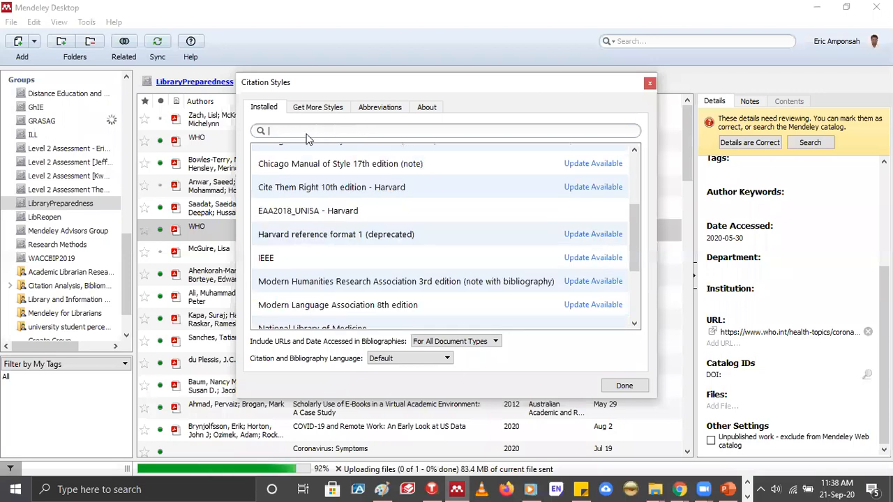
type("am")
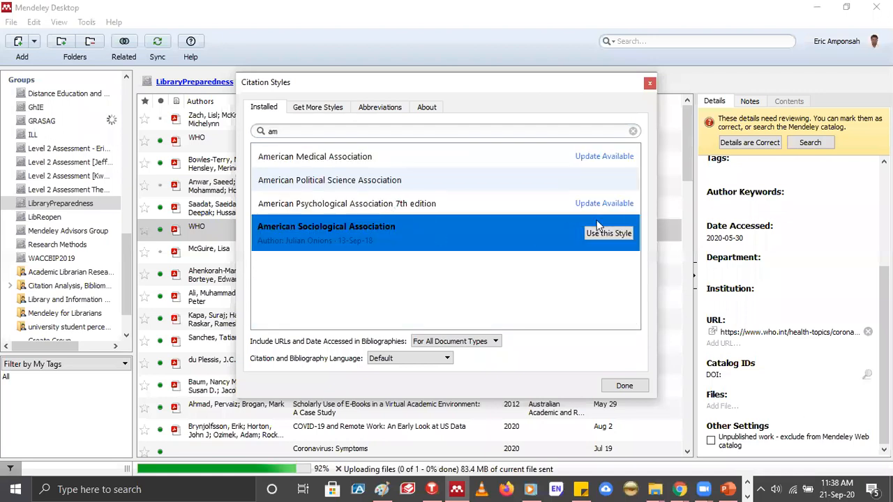
left_click(594, 196)
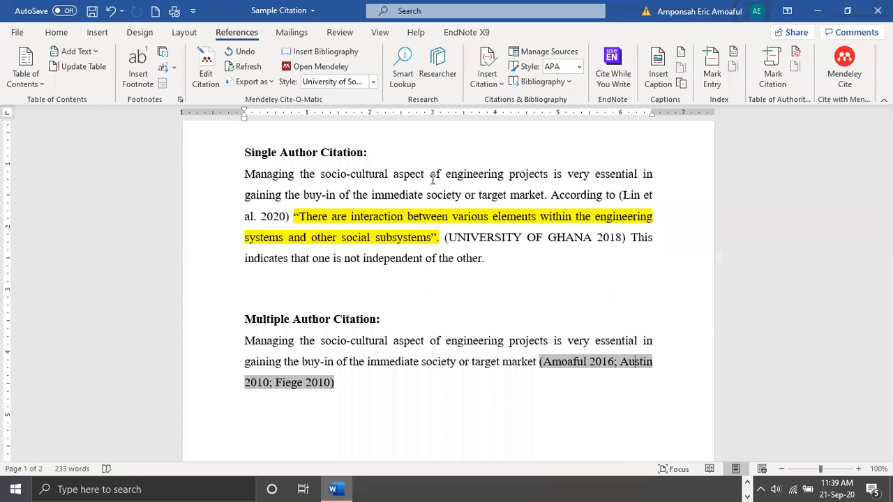
left_click(373, 83)
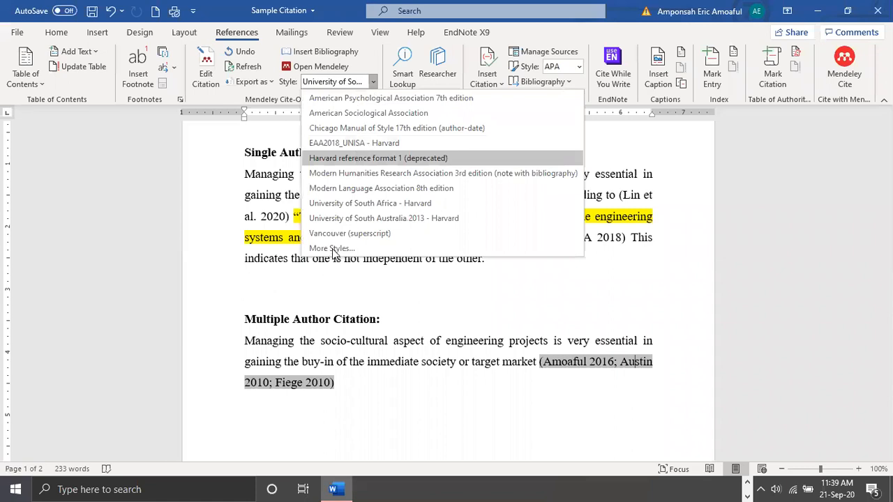
left_click(366, 132)
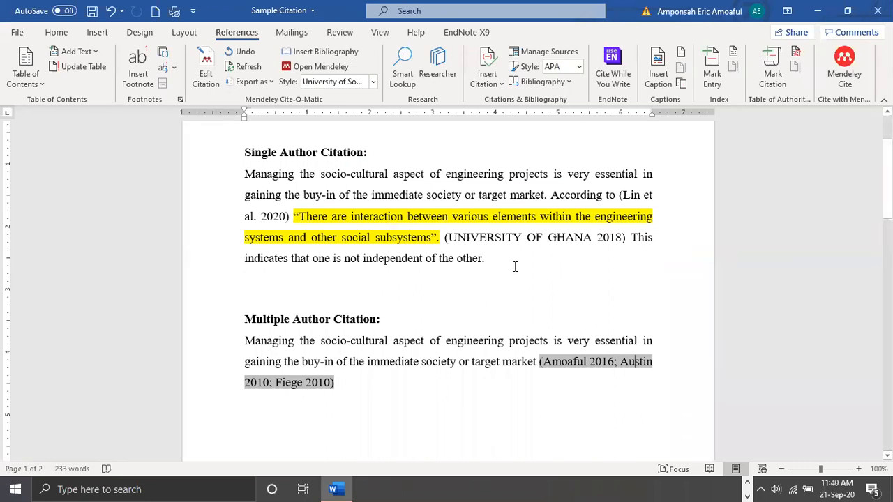
Examine the reference list, highlighting the access date of the University of Ghana web entry
scroll(517, 267, "down", 1)
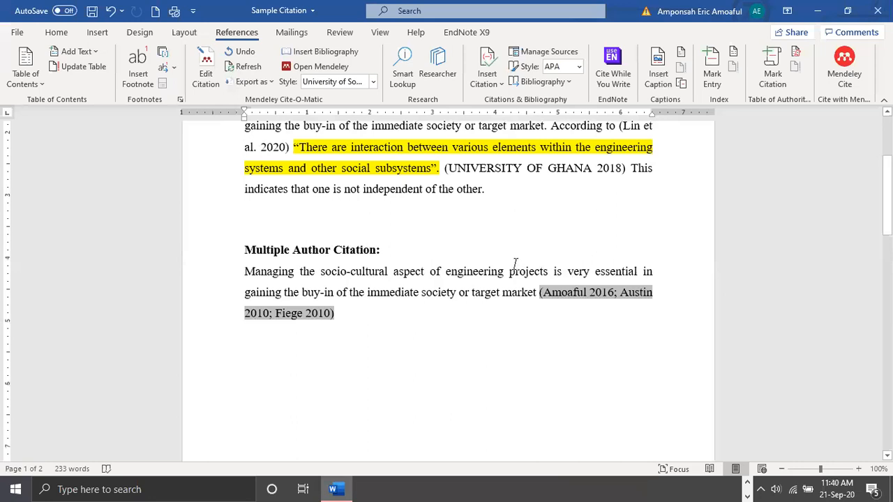
scroll(515, 263, "down", 5)
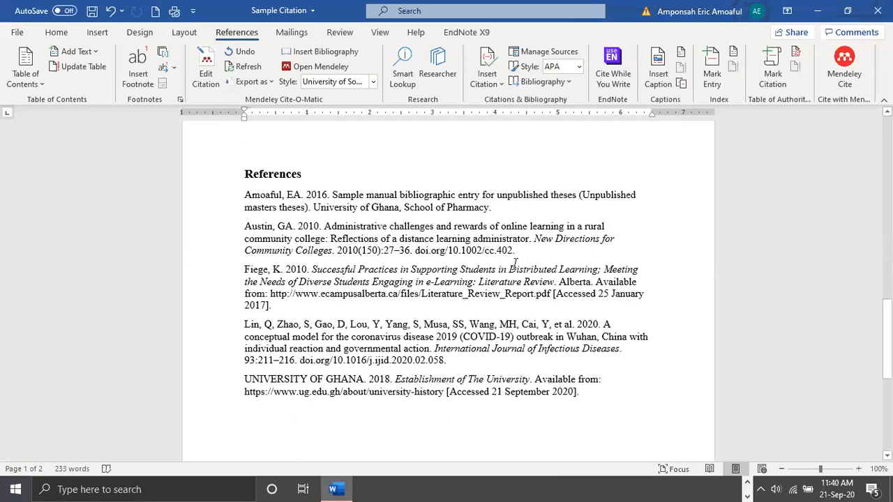
scroll(515, 264, "down", 1)
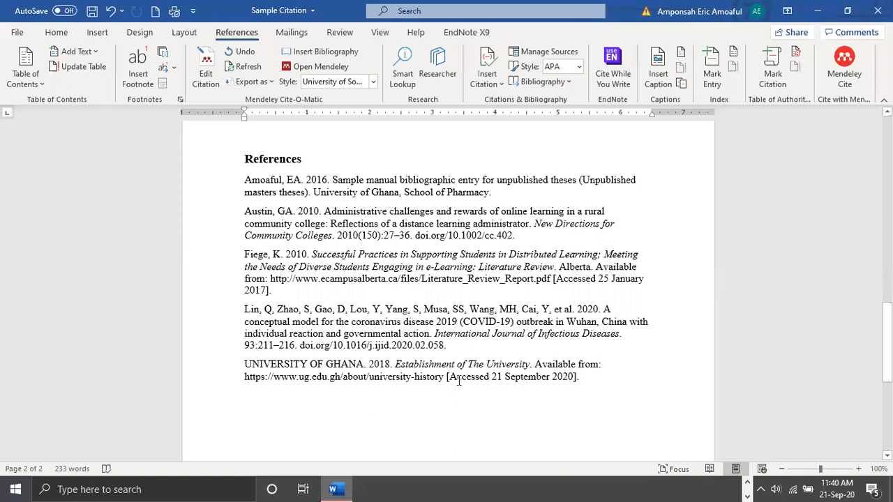
left_click_drag(574, 381, 479, 381)
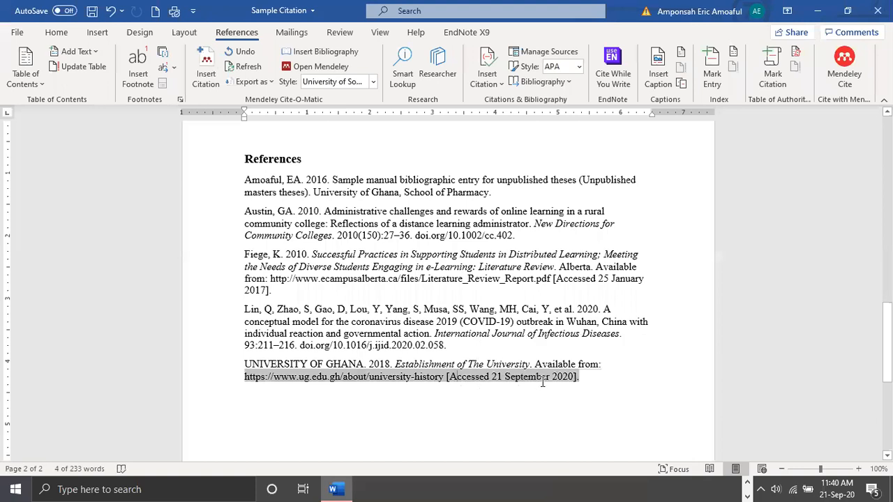
left_click(472, 411)
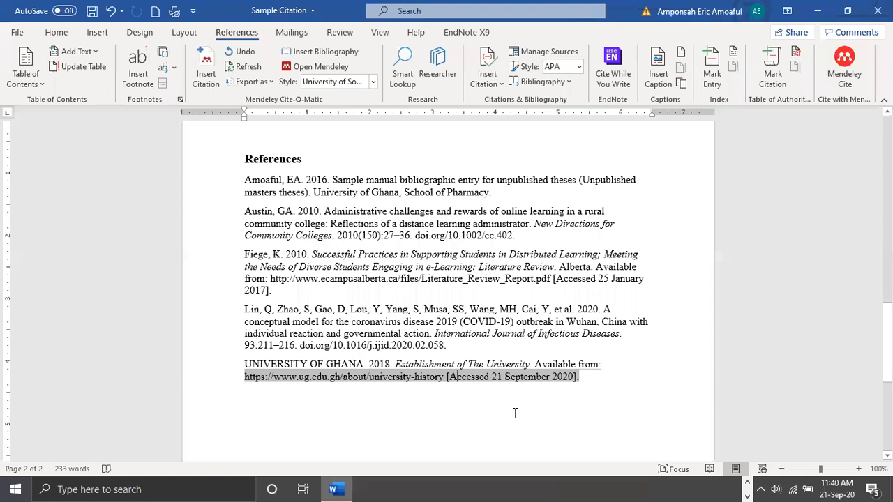
left_click(448, 419)
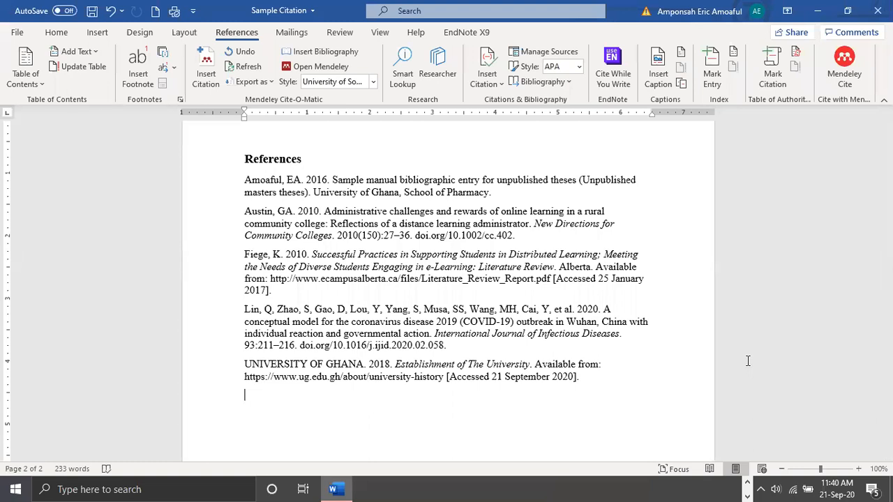
Switch to Mendeley Desktop, check the command for the MS Word plugin and return to the Word document
left_click(747, 483)
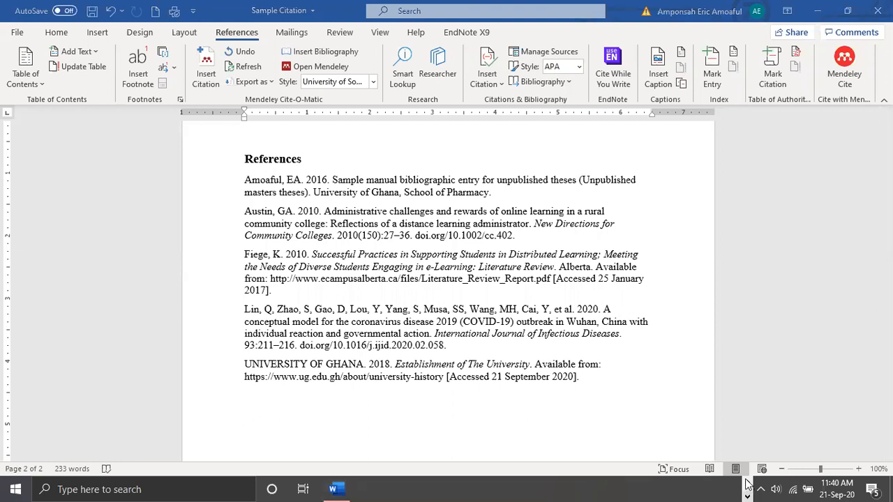
left_click(457, 489)
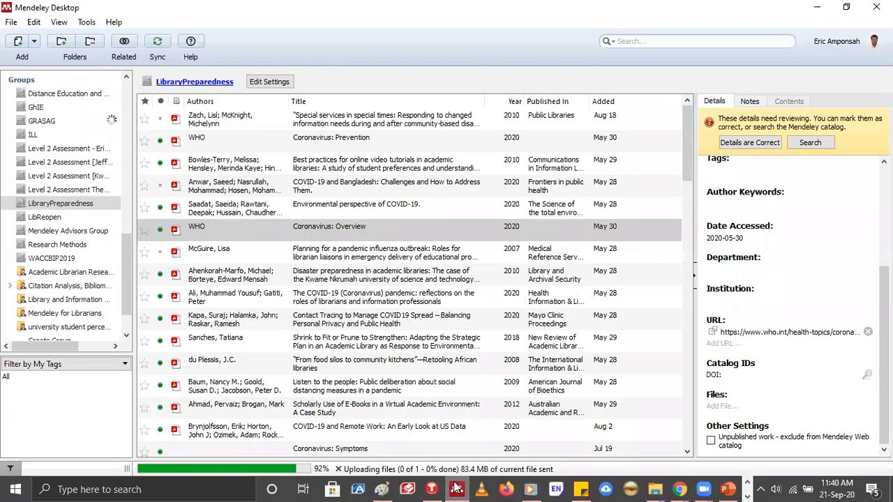
left_click(87, 22)
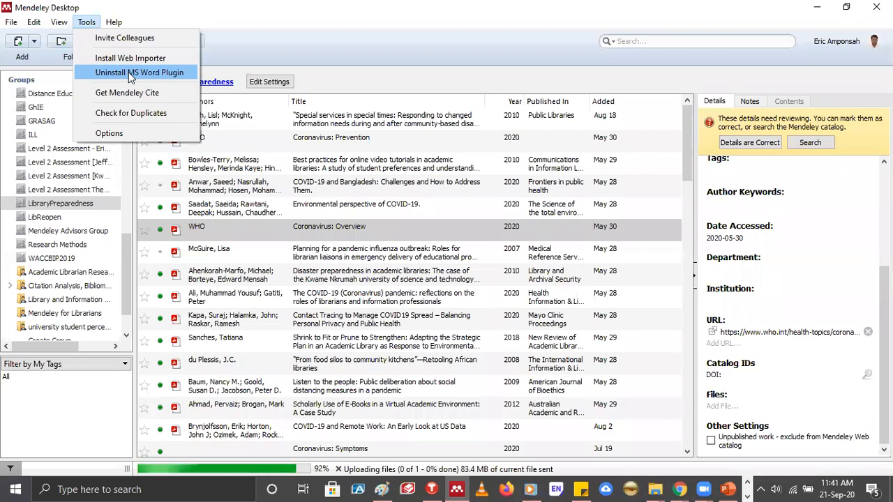
left_click(814, 10)
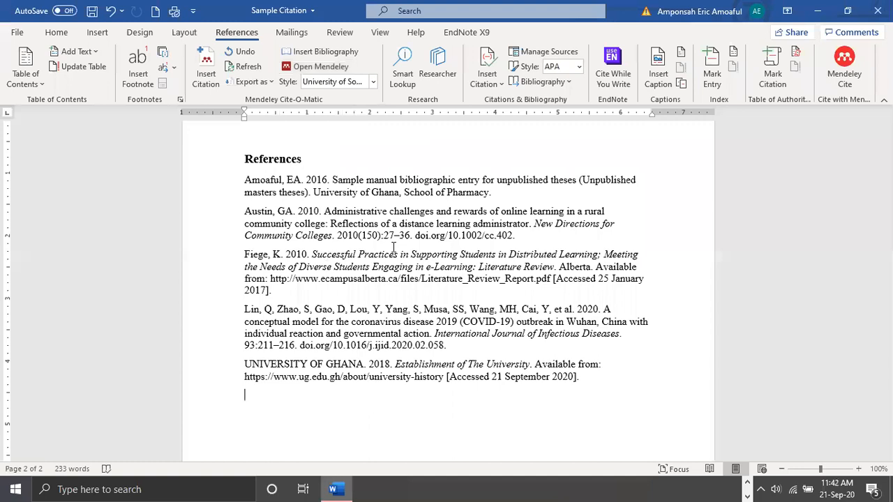
Return from the reference list to the first page and place the cursor at the end of the Single Author Citation paragraph
scroll(394, 248, "up", 5)
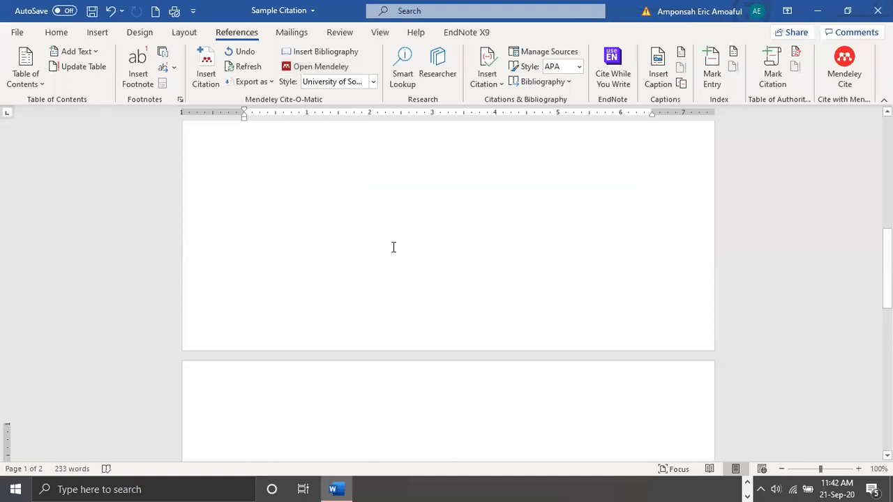
scroll(393, 247, "up", 5)
scroll(394, 247, "up", 1)
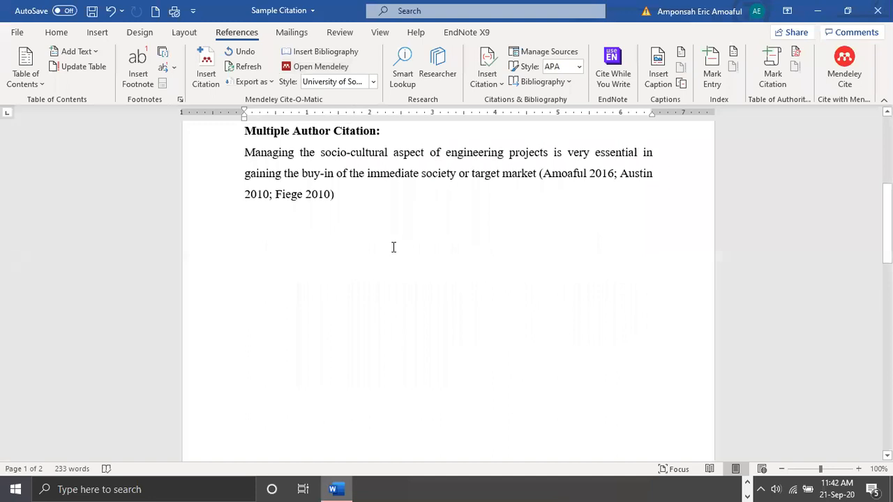
scroll(394, 247, "up", 2)
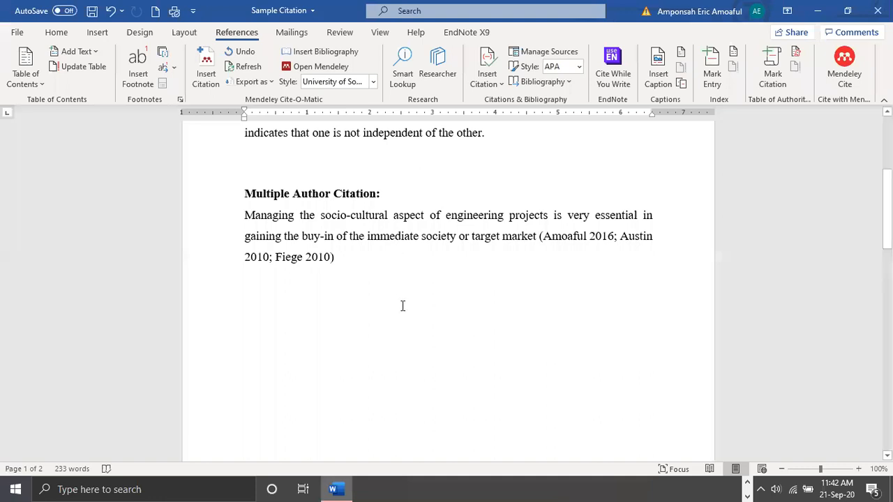
scroll(402, 306, "up", 3)
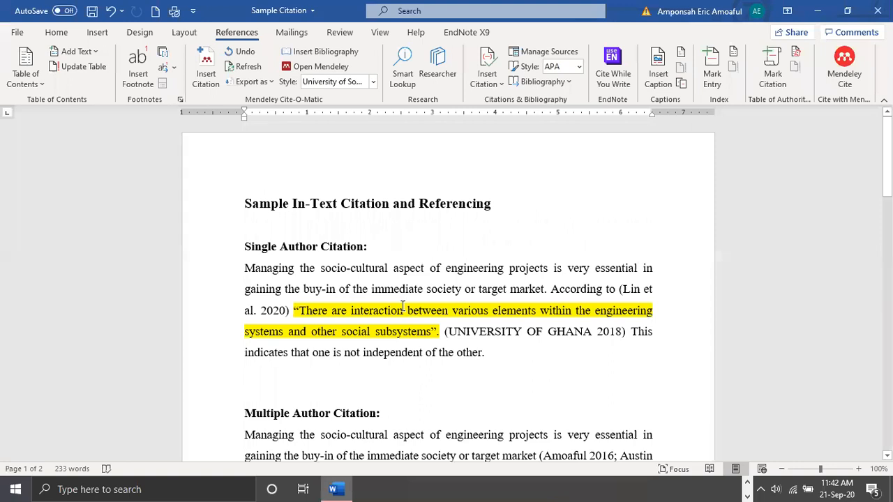
left_click(485, 354)
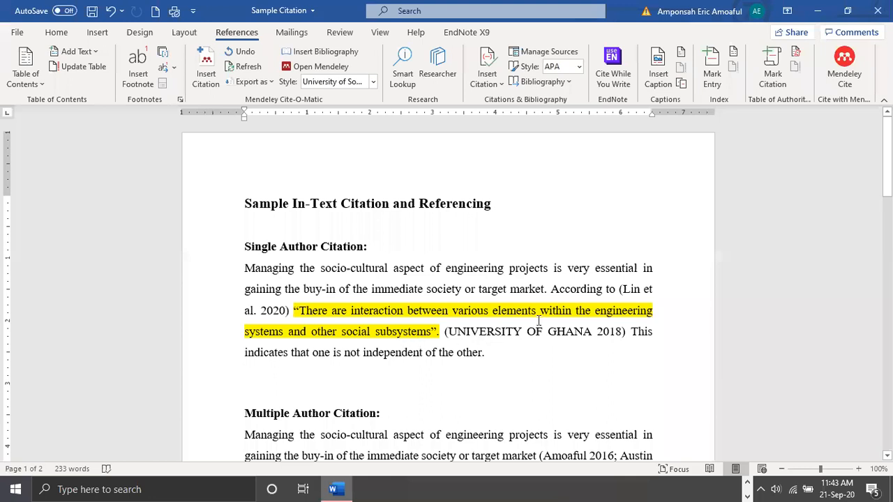
Cite four LibraryPreparedness documents after "aspect" in the Multiple Author paragraph: the 2014 library websites, 2017 research support, 2020 quarantine review and 2020 mass quarantine papers
scroll(230, 317, "down", 3)
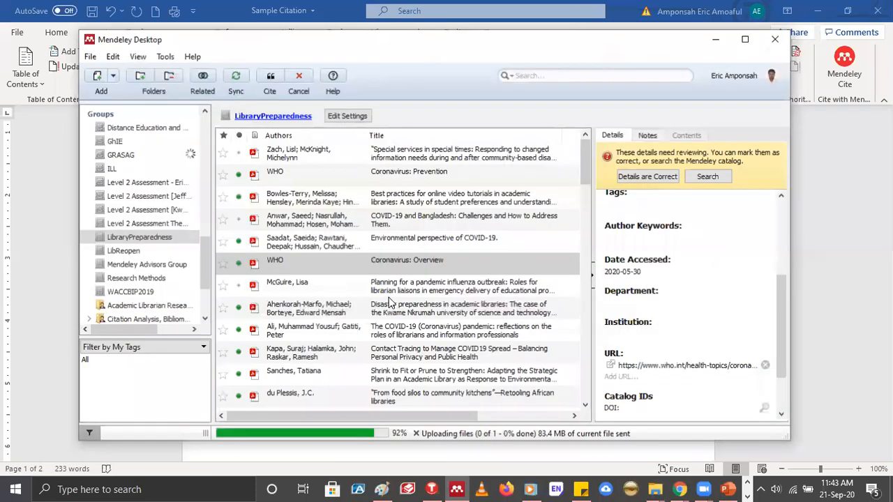
scroll(392, 235, "down", 5)
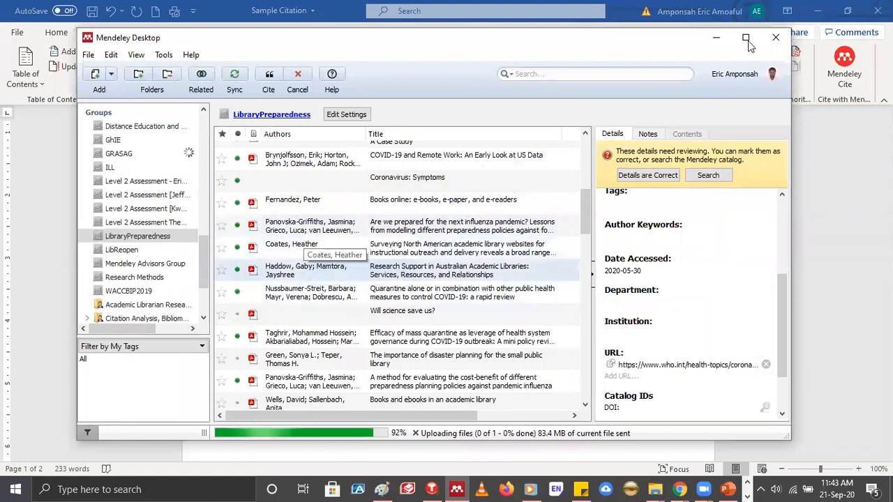
key("super+Up")
left_click(372, 219)
left_click(347, 261, "shift")
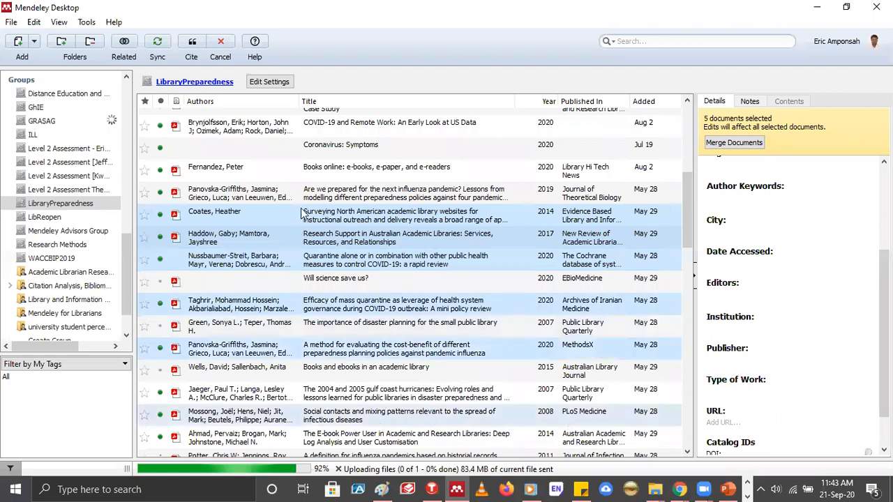
left_click(353, 401, "ctrl")
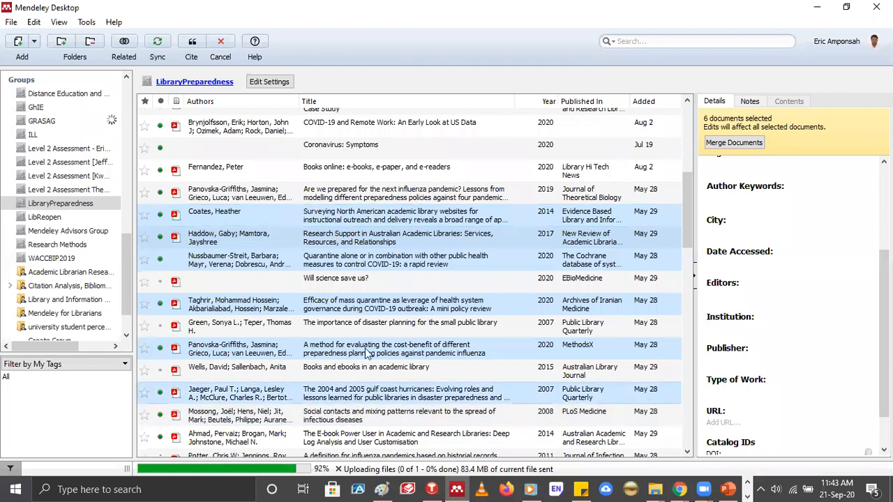
left_click(558, 339, "ctrl")
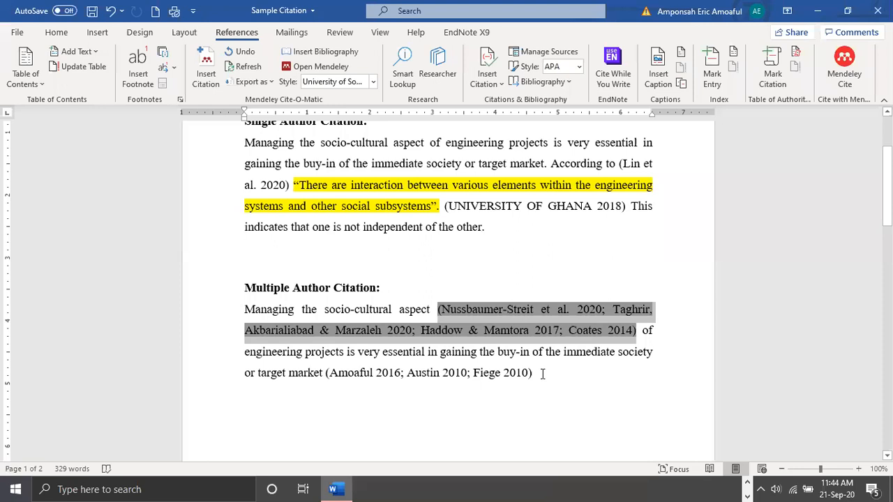
left_click(542, 374)
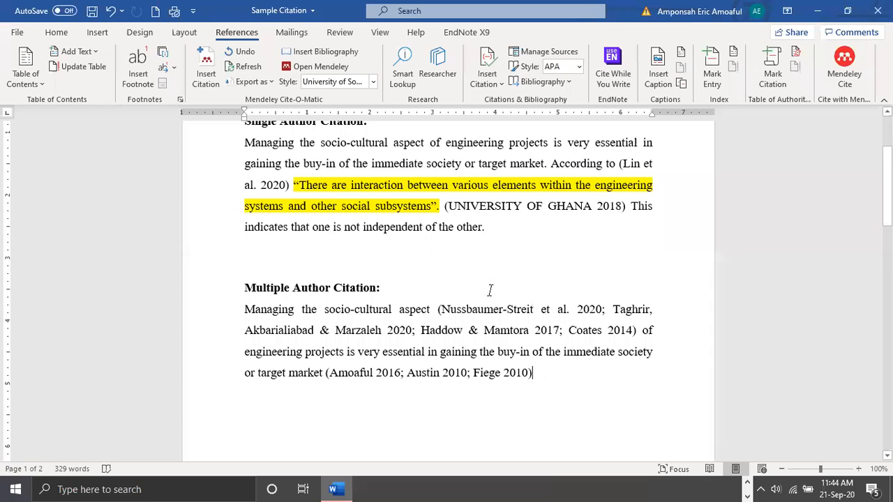
Examine the entries in the updated reference list and the in-text citations under Single Author Citation and Multiple Author Citation
scroll(490, 291, "down", 10)
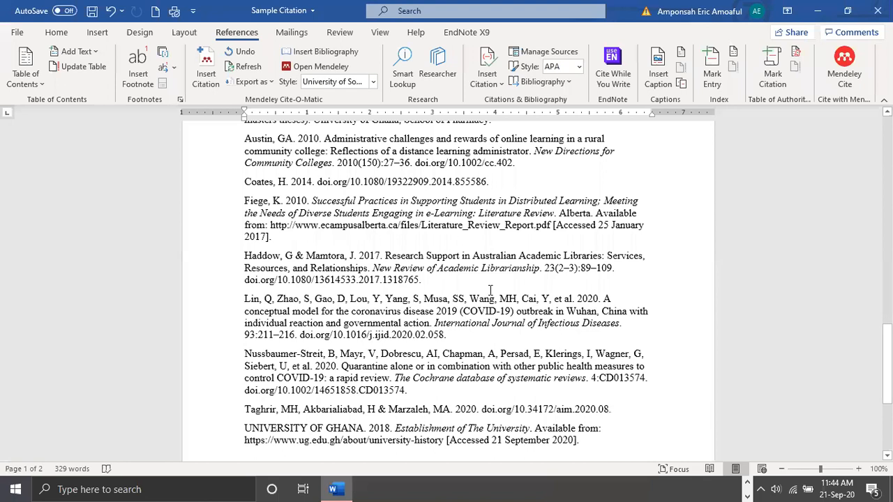
scroll(491, 291, "up", 1)
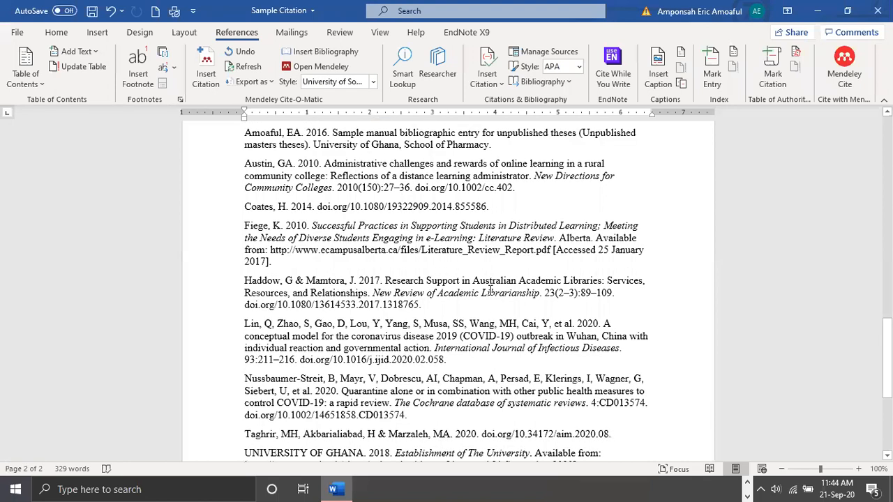
scroll(490, 291, "up", 5)
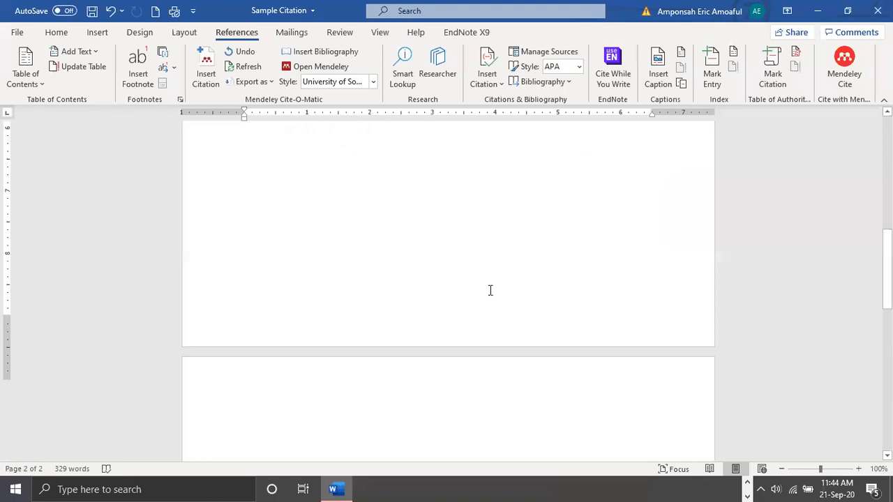
scroll(491, 290, "up", 3)
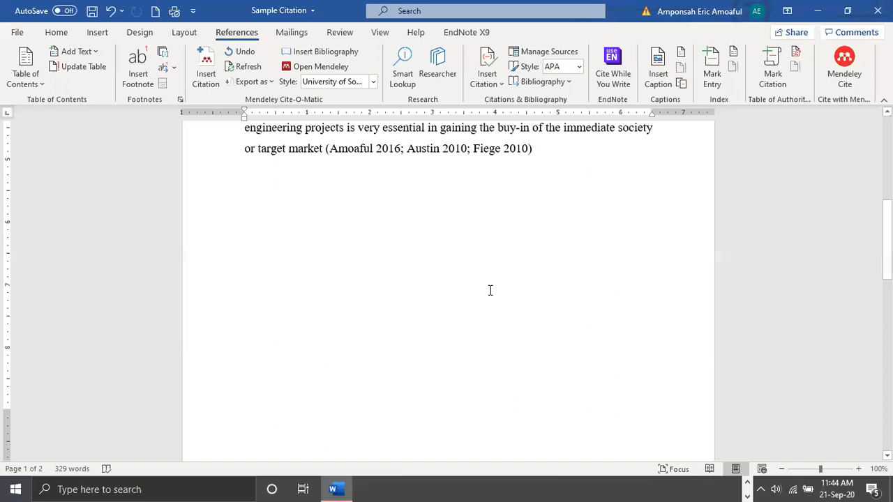
scroll(490, 290, "up", 3)
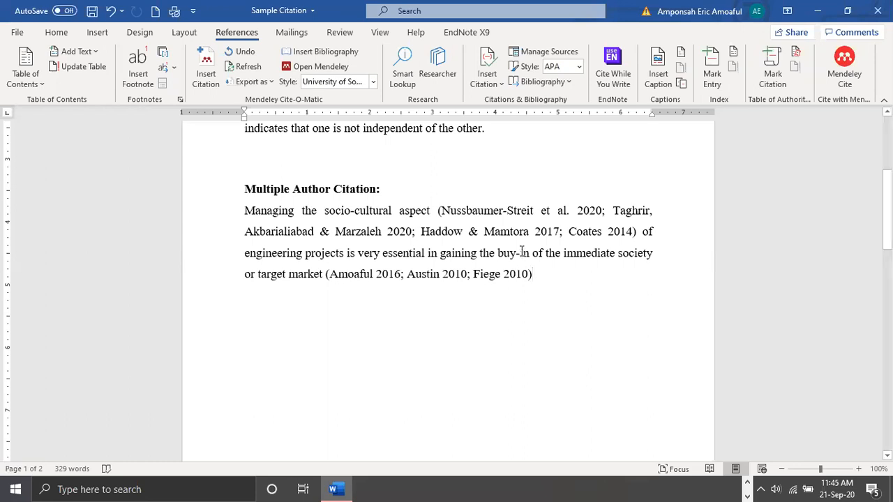
scroll(521, 251, "down", 6)
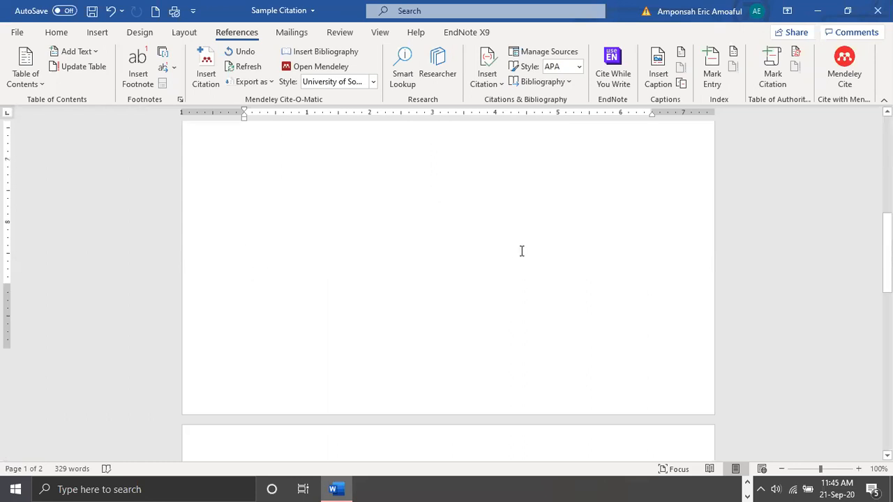
scroll(521, 251, "down", 3)
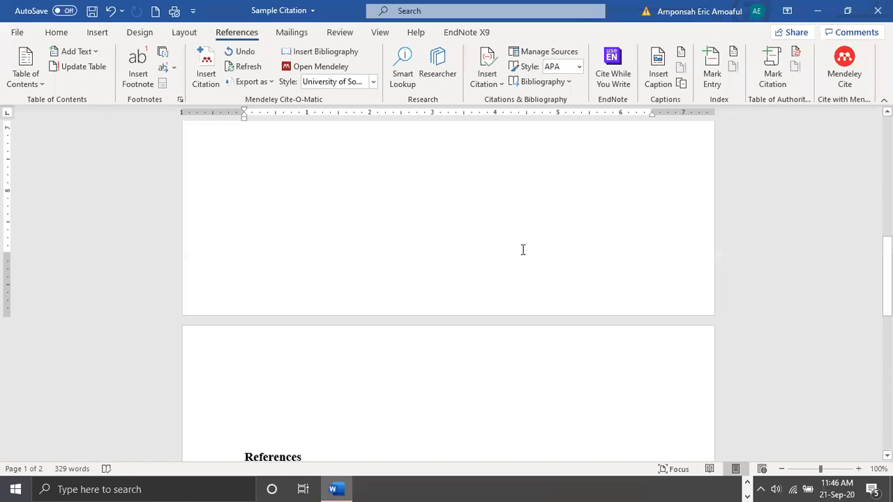
scroll(523, 249, "down", 4)
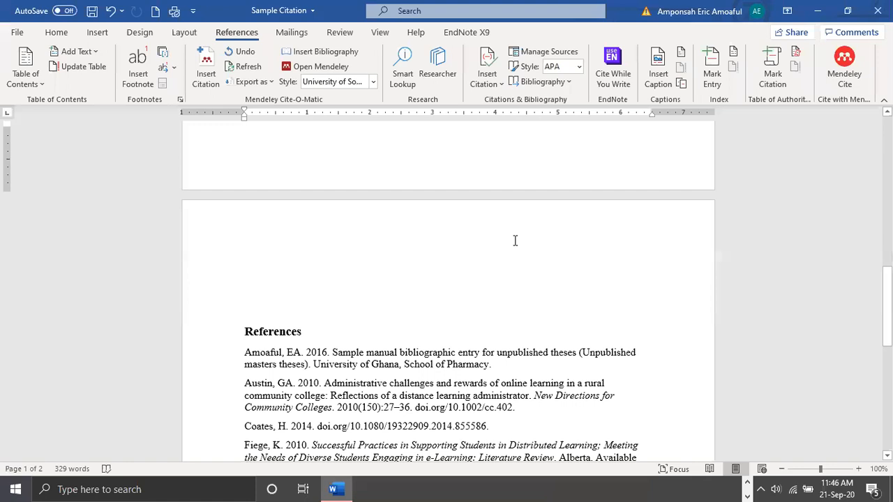
scroll(515, 241, "down", 6)
scroll(515, 240, "up", 10)
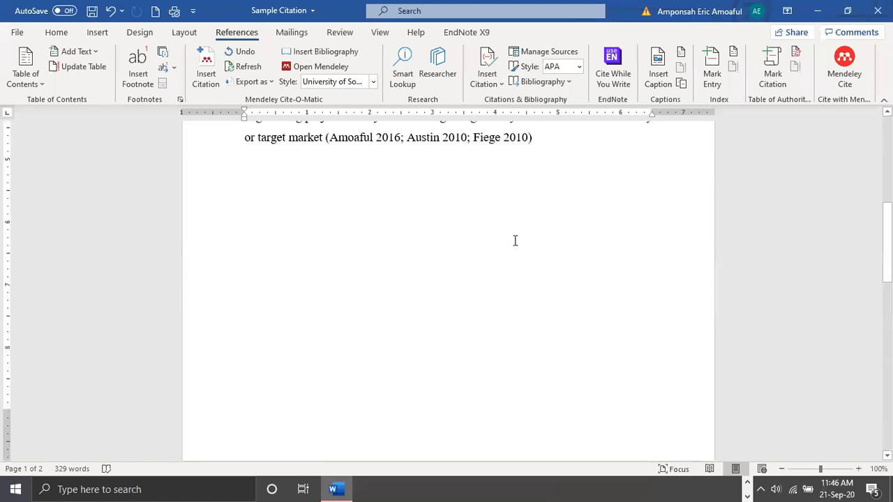
scroll(515, 241, "up", 3)
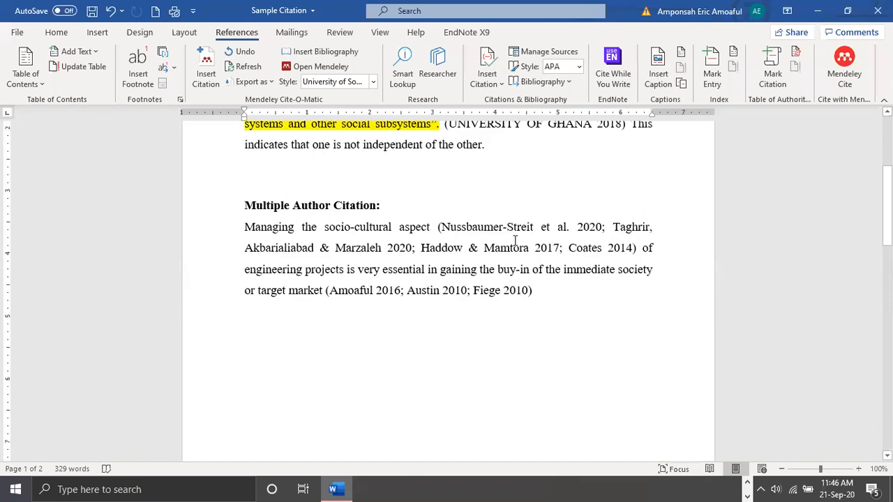
scroll(515, 241, "up", 3)
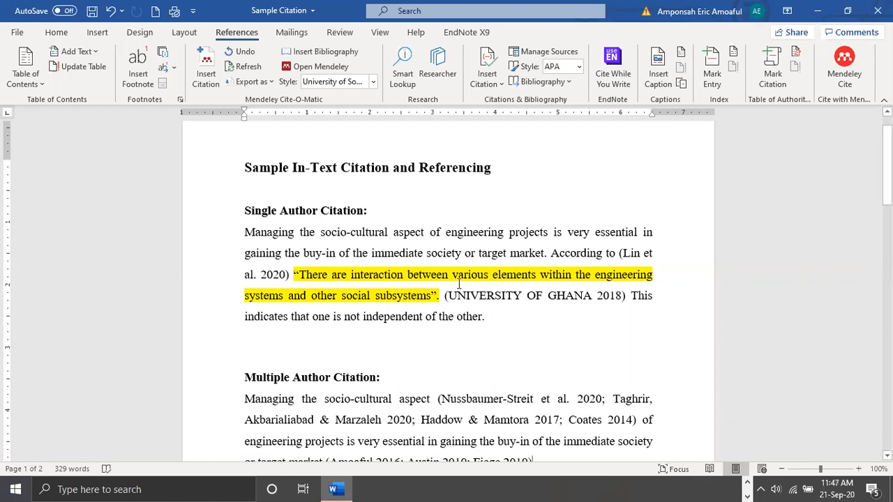
scroll(460, 283, "up", 1)
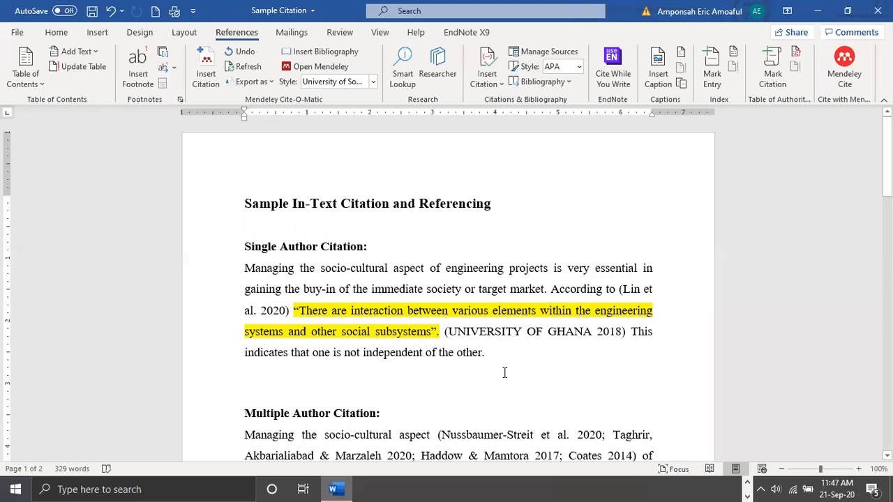
scroll(504, 373, "down", 3)
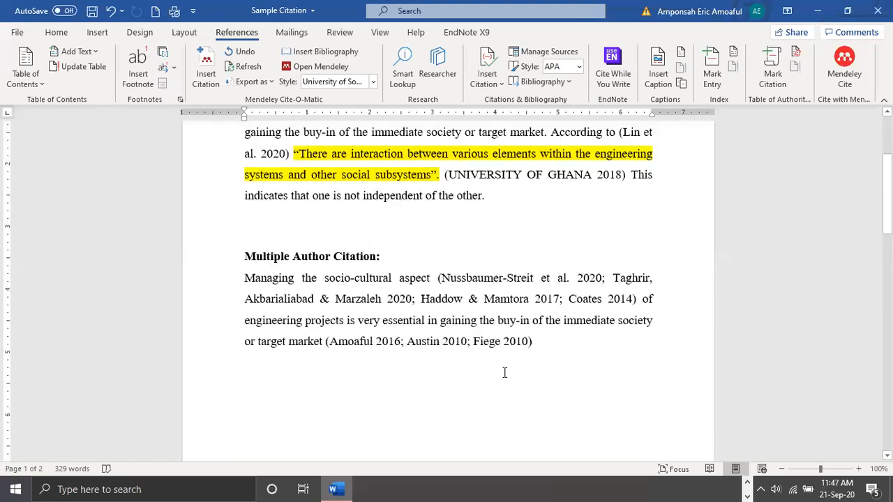
scroll(504, 373, "up", 2)
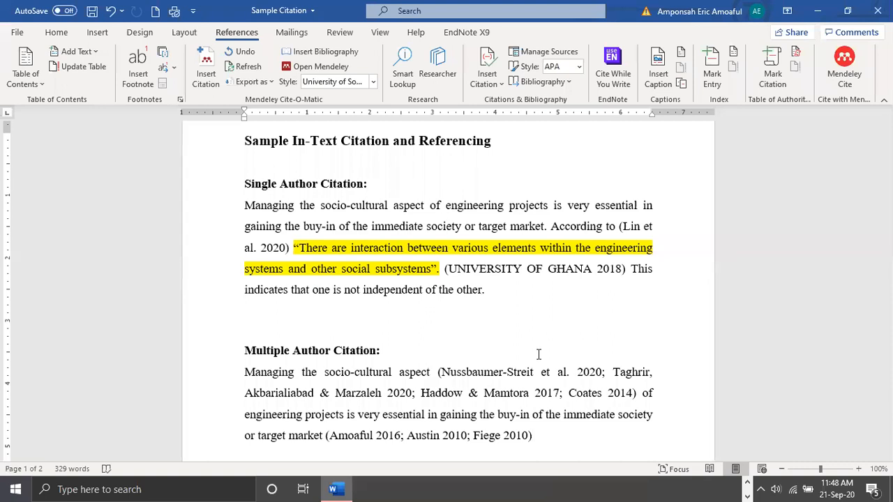
Switch to Mendeley Desktop, check the details of "Surveying North American academic library websites" in LibraryPreparedness and open its PDF
left_click(748, 485)
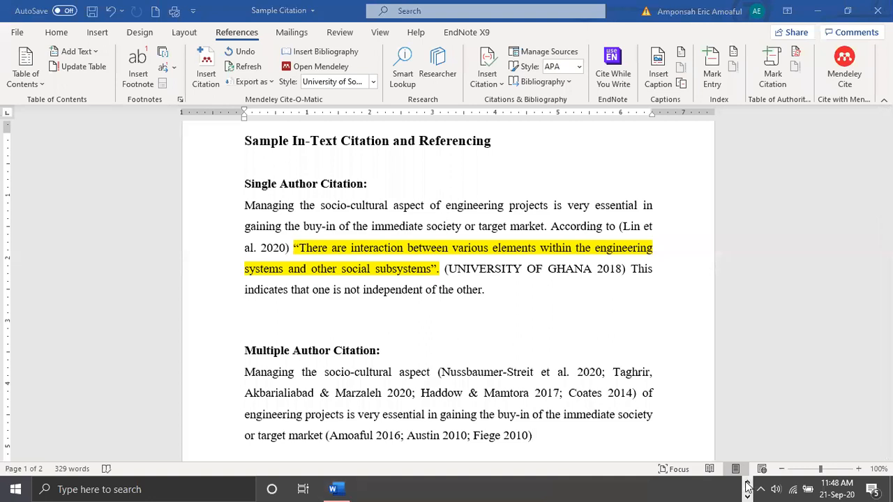
left_click(748, 487)
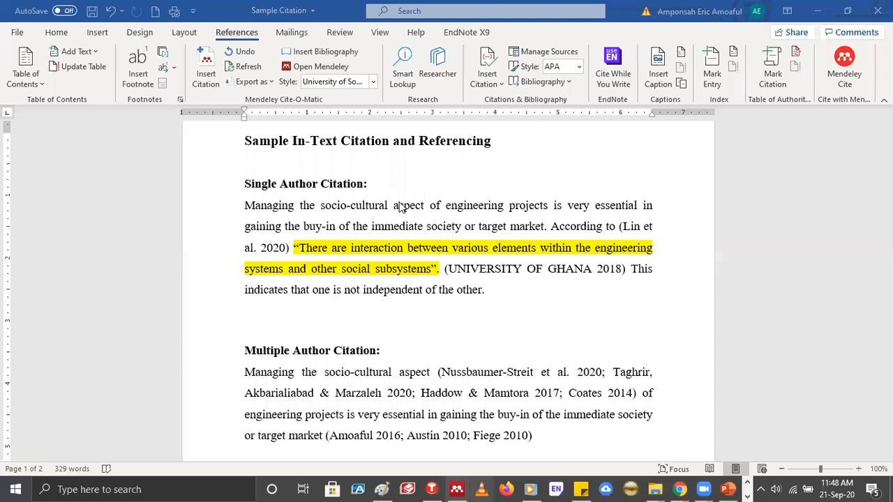
key("alt+Tab")
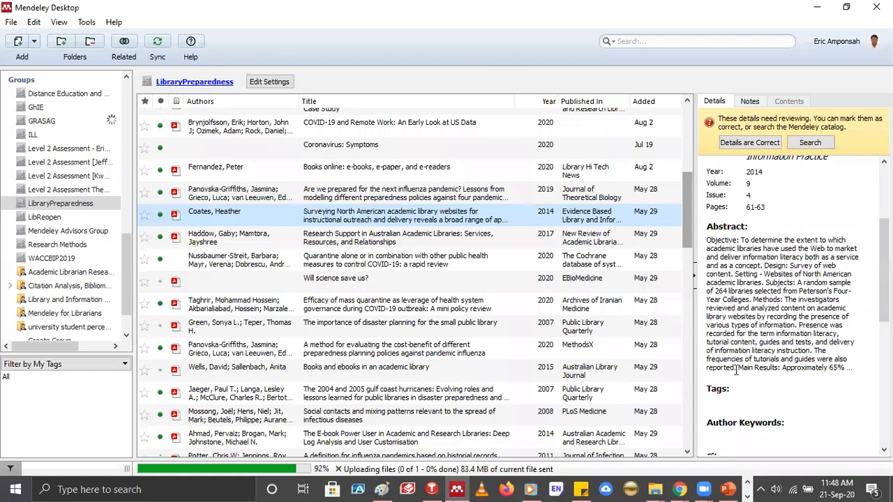
scroll(815, 394, "up", 3)
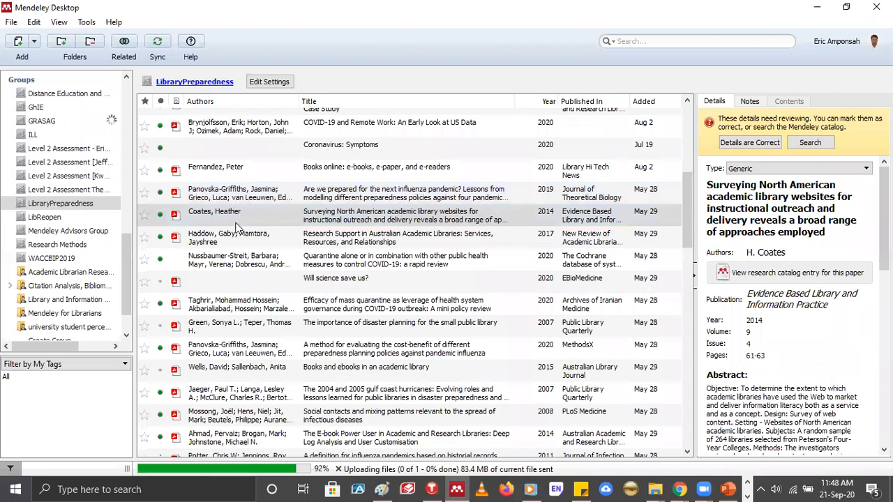
left_click(340, 220)
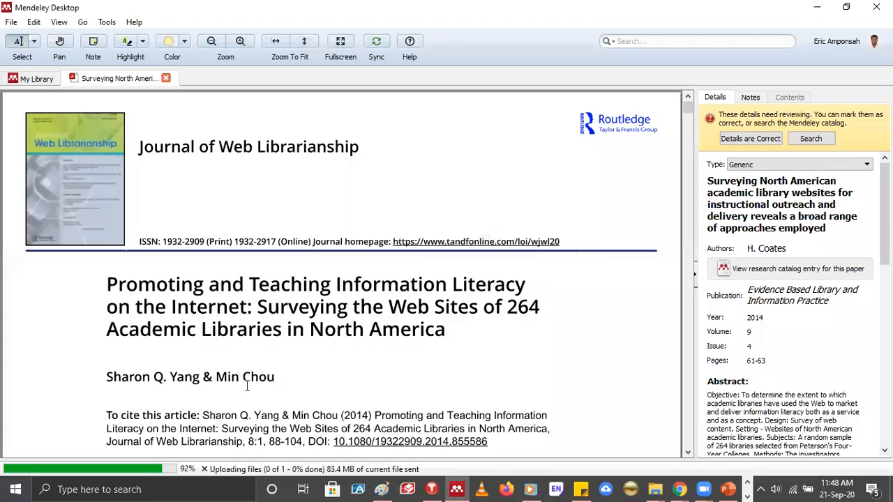
Compare the authors highlighted in the PDF's "To cite this article" line with the entry selected in the document's Authors field
left_click(802, 252)
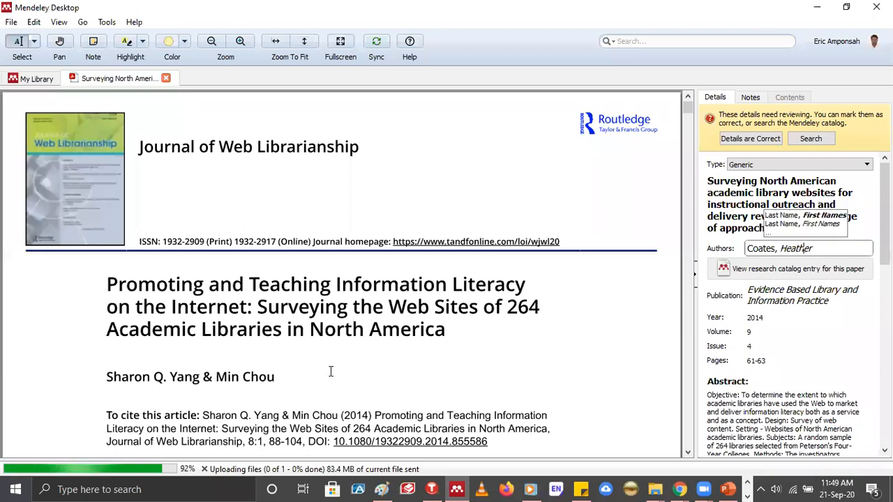
scroll(330, 371, "down", 3)
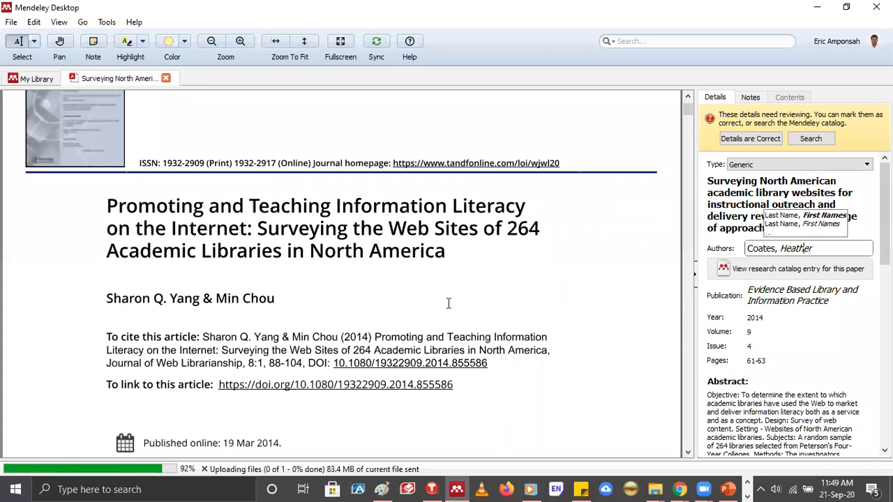
left_click(410, 328)
scroll(411, 328, "down", 2)
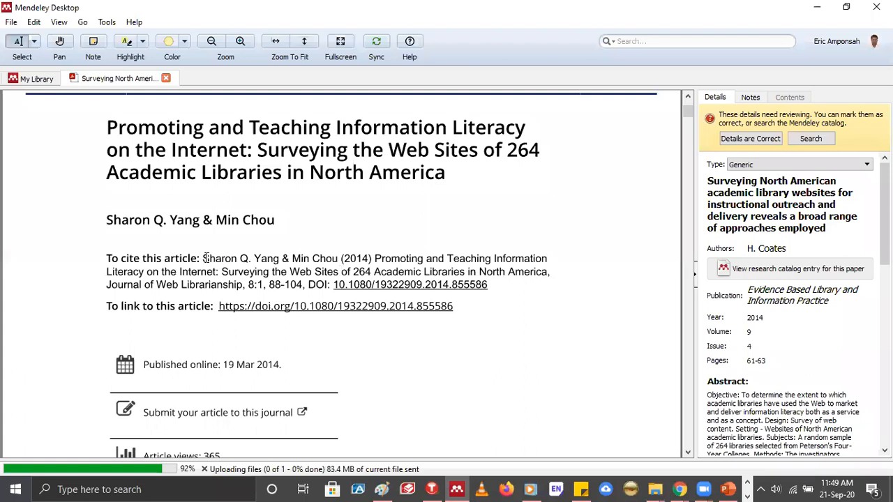
left_click_drag(207, 259, 345, 260)
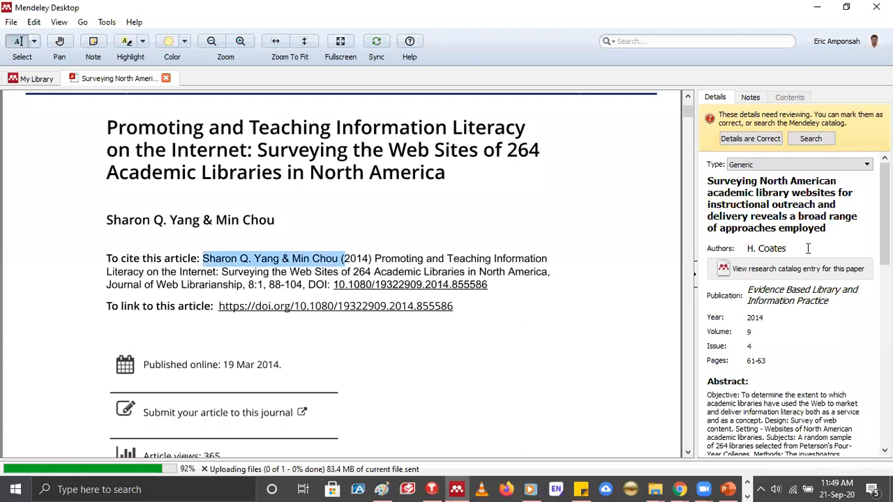
left_click(745, 254)
key("shift+Home")
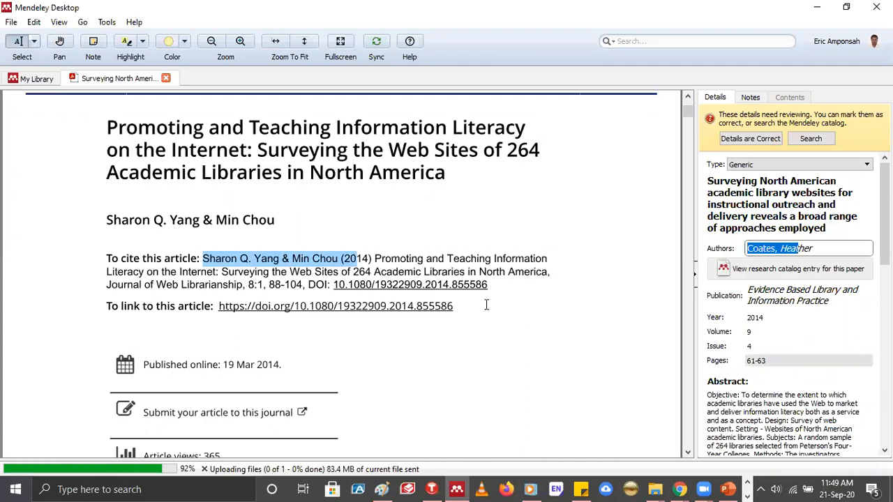
Check the Catalog IDs in the document's details against the PDF and copy the full DOI
scroll(474, 307, "down", 1)
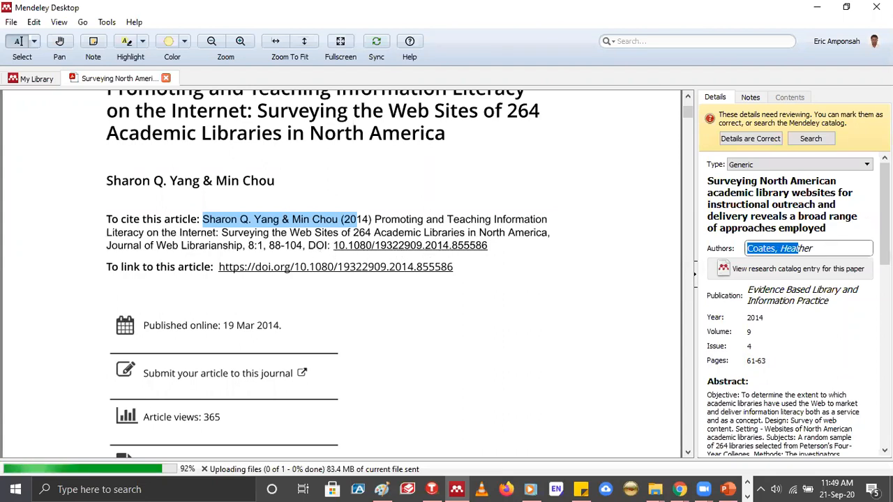
scroll(824, 395, "down", 3)
scroll(824, 394, "down", 10)
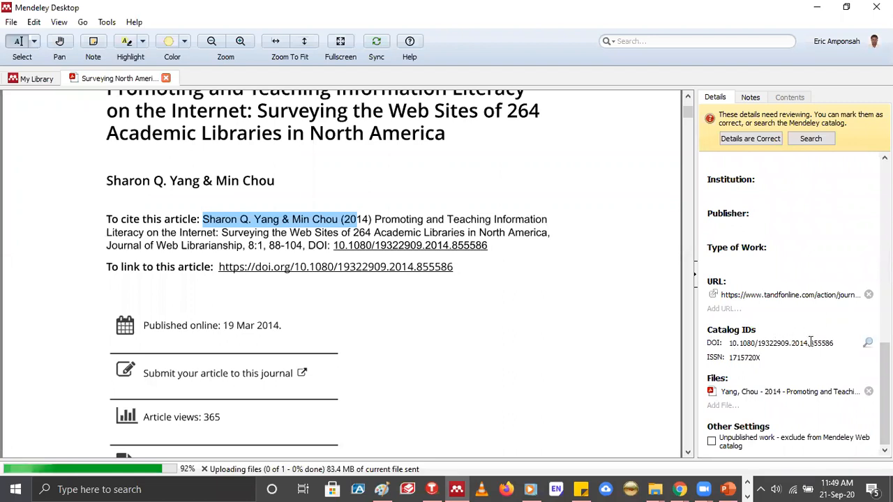
left_click(835, 342)
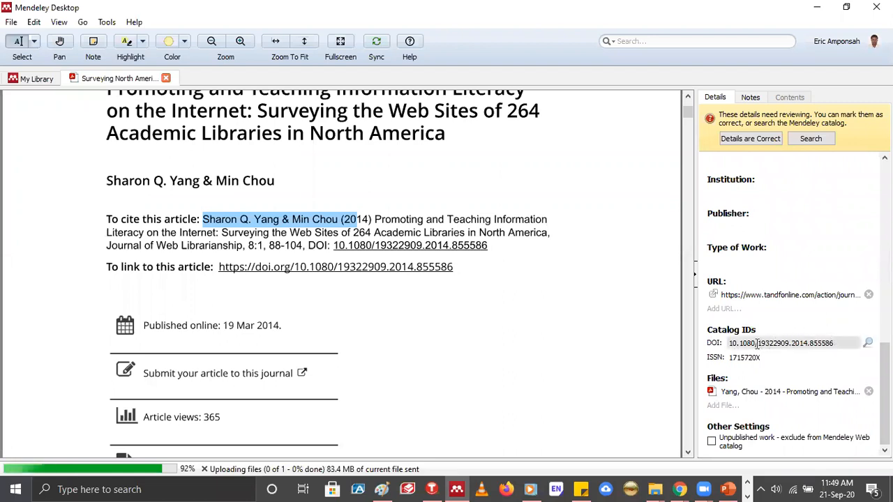
left_click(813, 341)
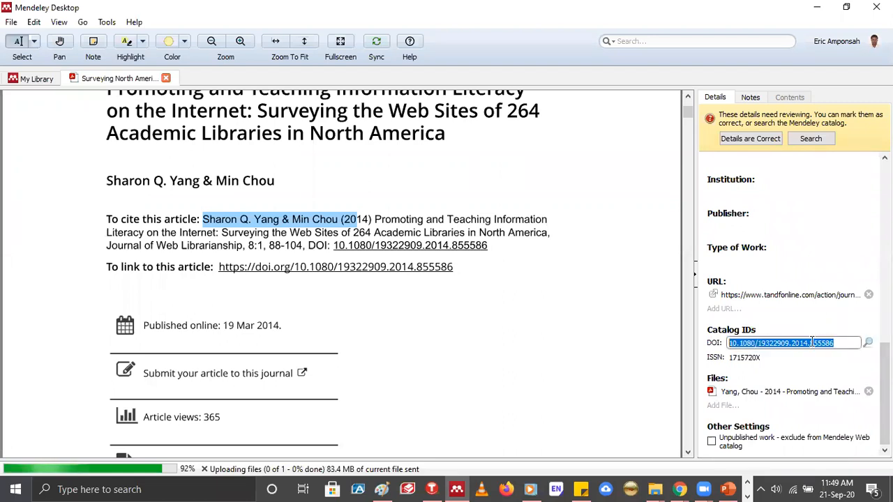
right_click(835, 401)
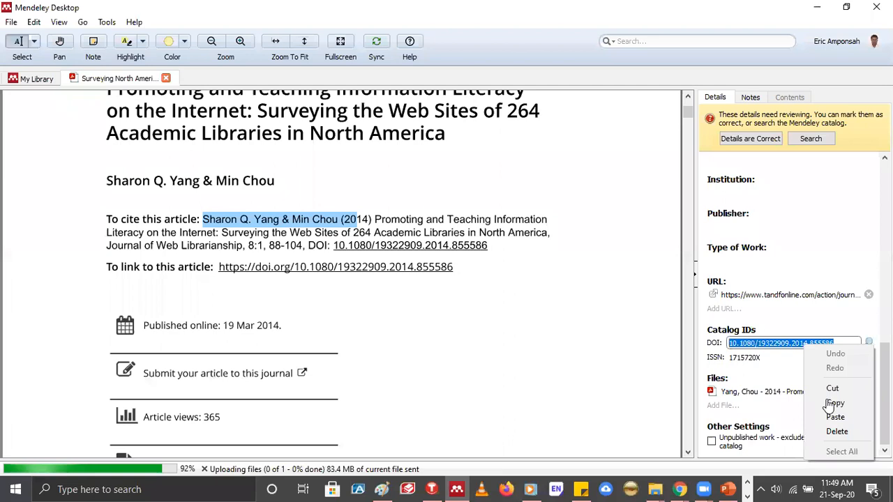
left_click(834, 403)
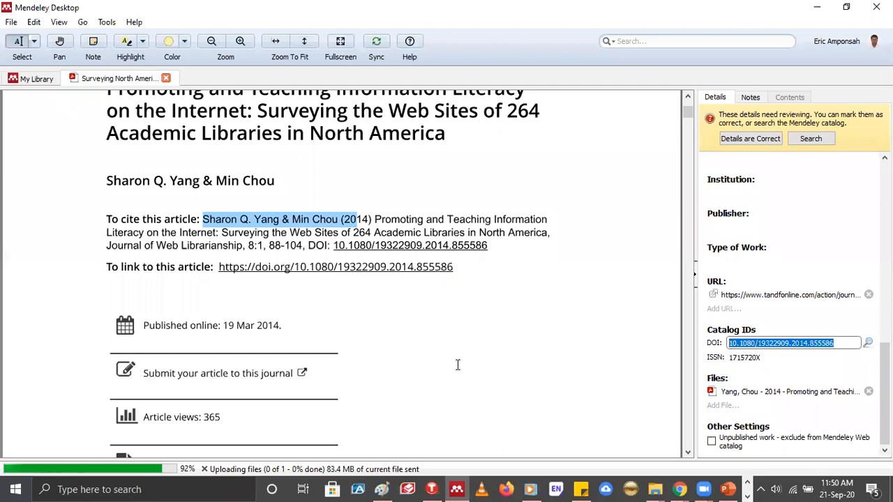
scroll(457, 365, "down", 3)
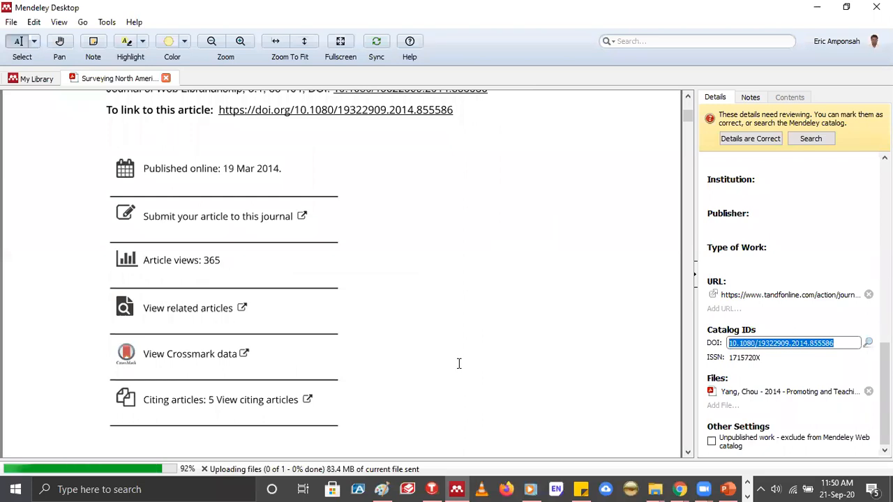
scroll(460, 363, "down", 1)
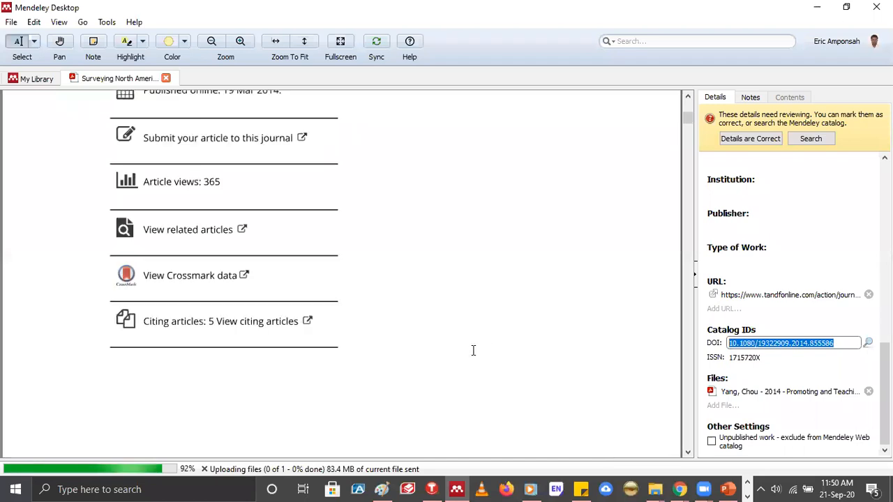
scroll(474, 351, "up", 3)
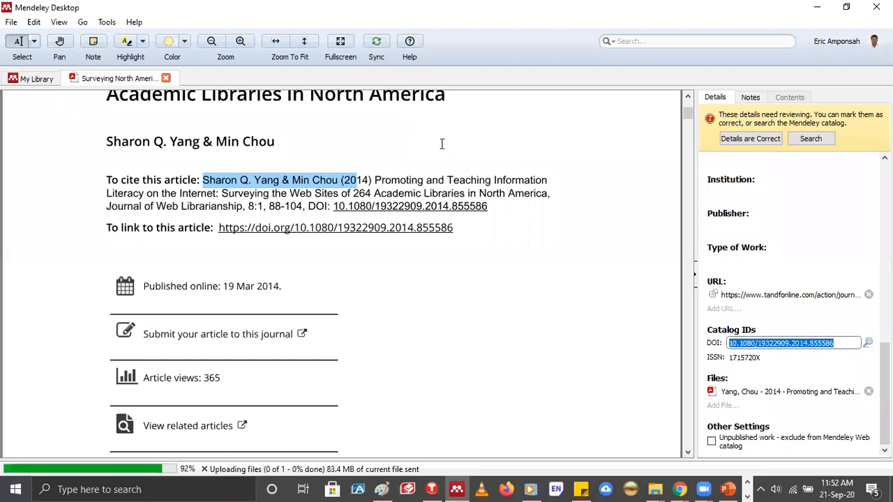
Switch to Chrome and sign in to the Mendeley website with the account password
left_click(679, 488)
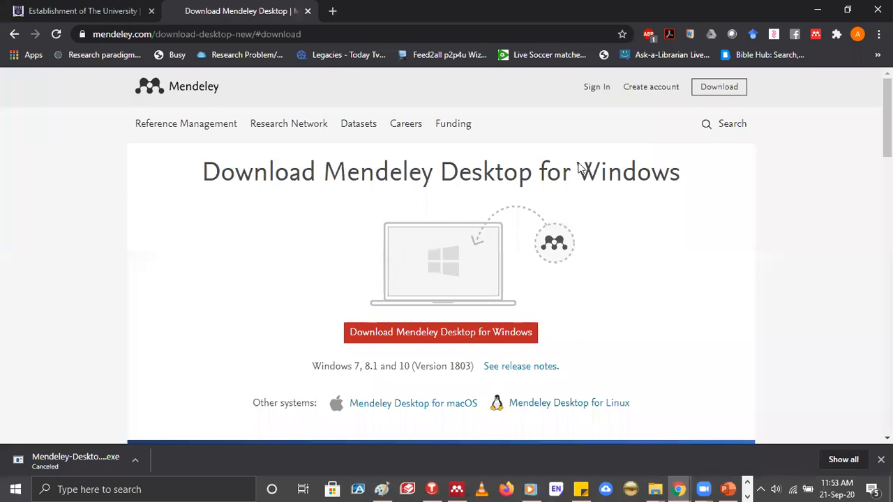
left_click(598, 93)
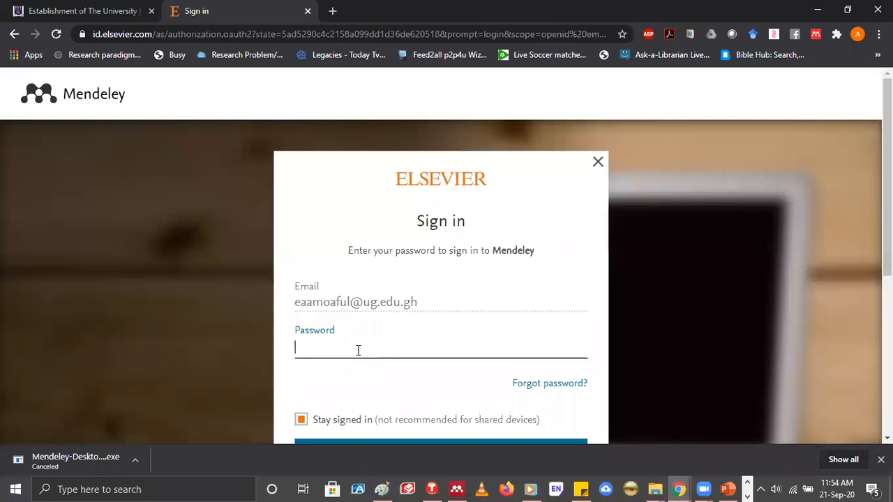
type("•")
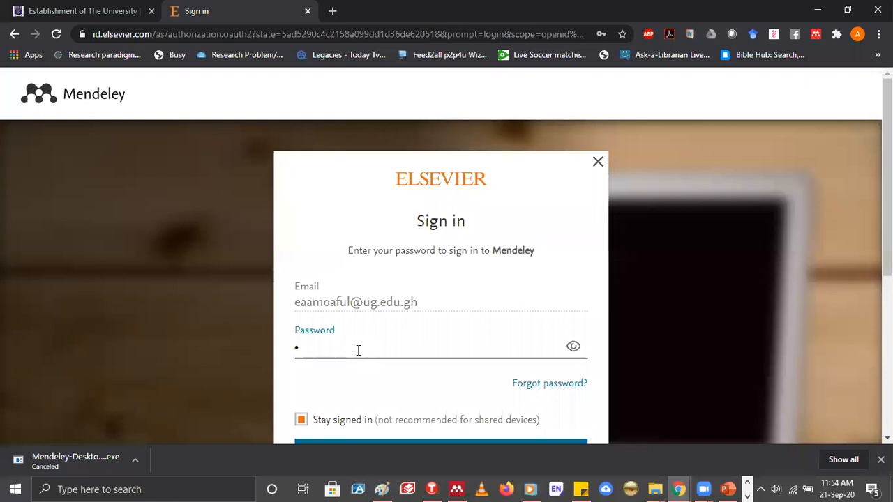
type("••••")
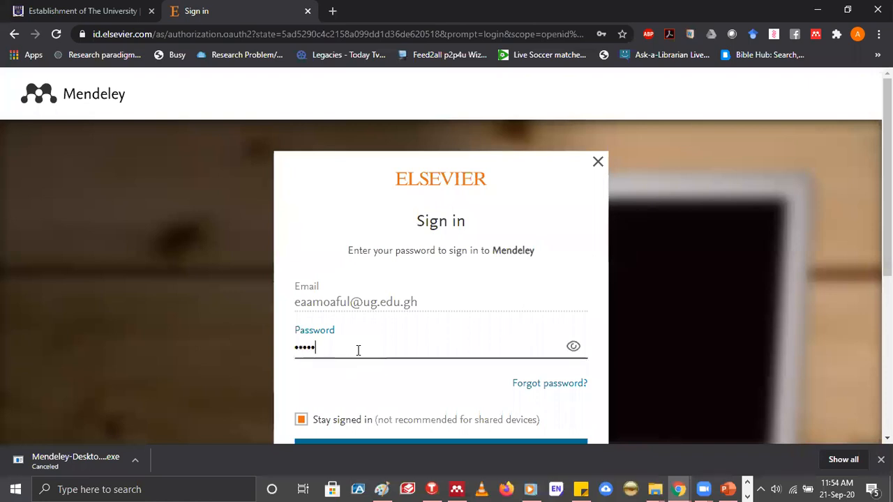
type("••")
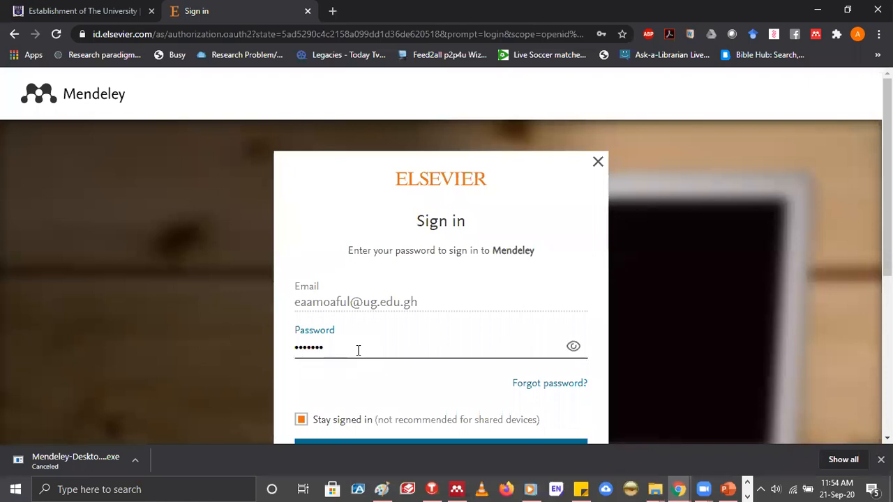
type("••••")
key("Return")
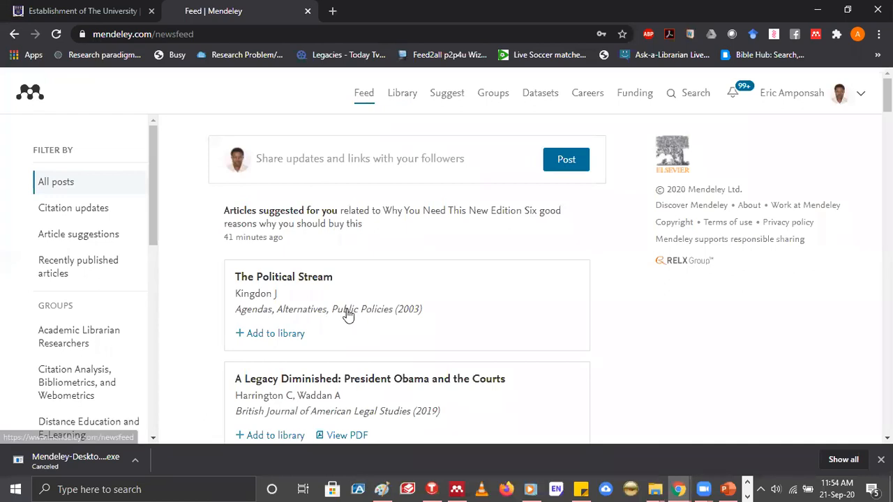
Look through the Mendeley news feed, including article suggestions, the GRASAG group update and the Mendeley Advisors Group post
scroll(348, 316, "down", 4)
scroll(348, 315, "down", 4)
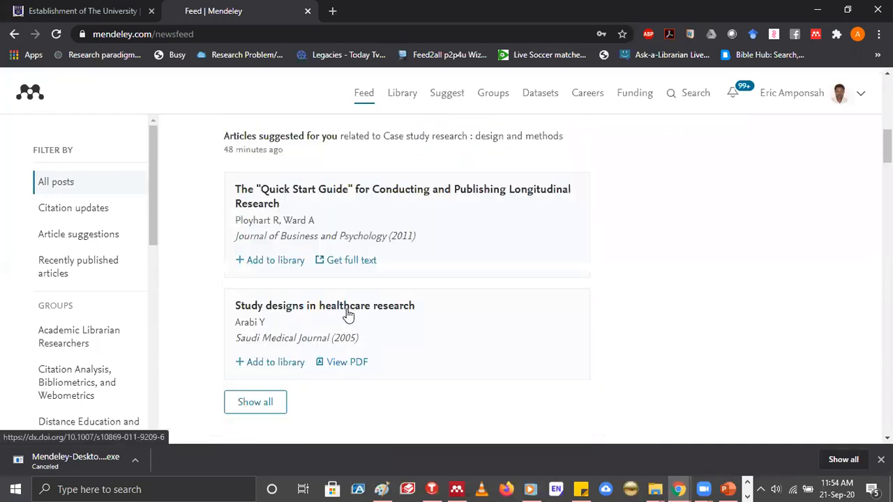
scroll(286, 300, "up", 5)
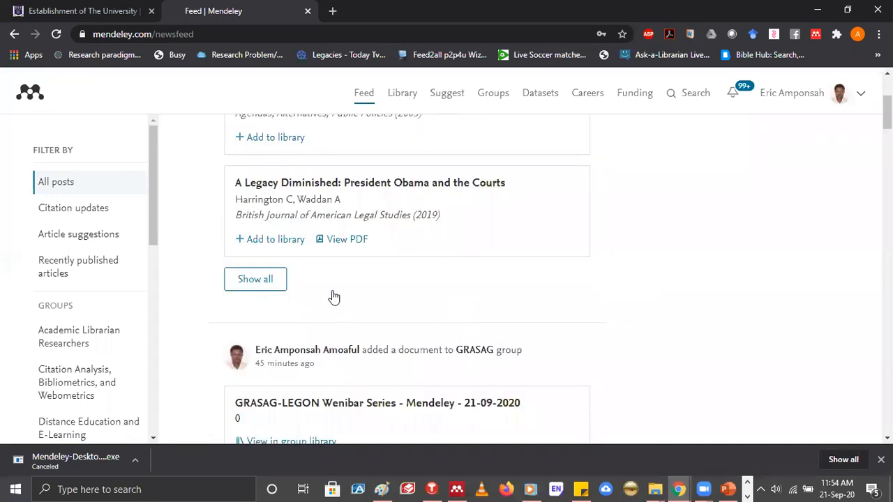
scroll(322, 289, "down", 2)
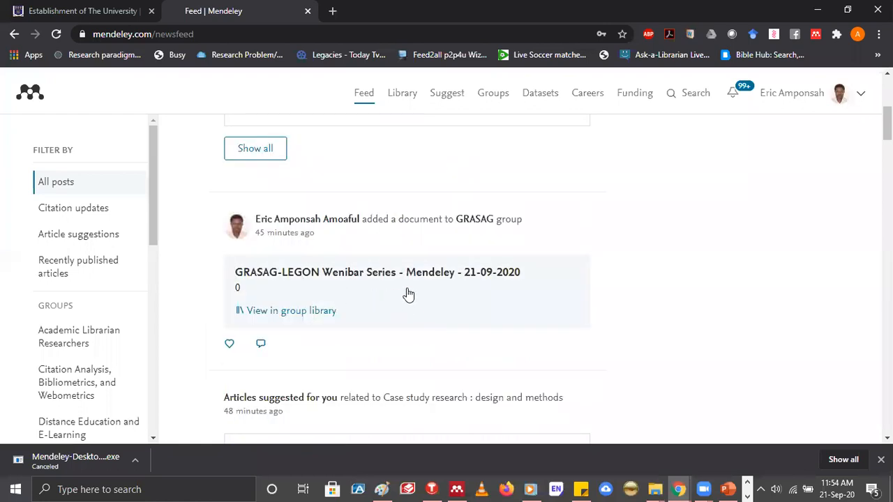
scroll(409, 289, "down", 4)
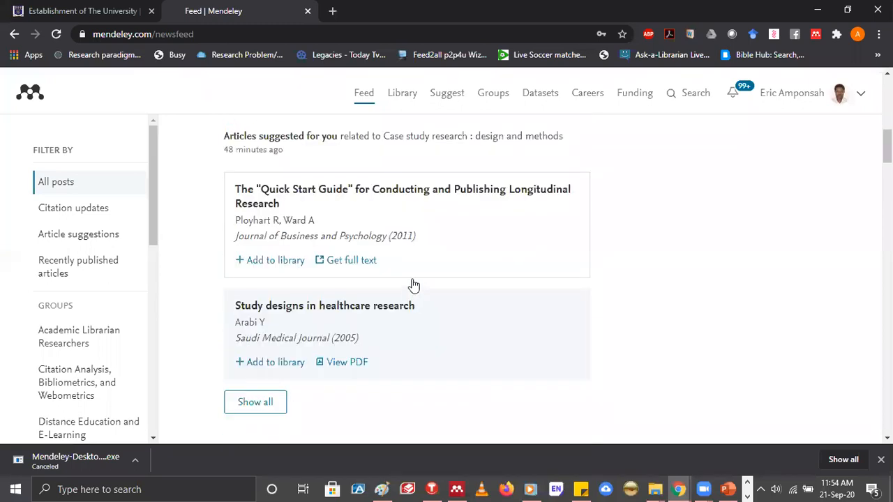
scroll(414, 285, "up", 8)
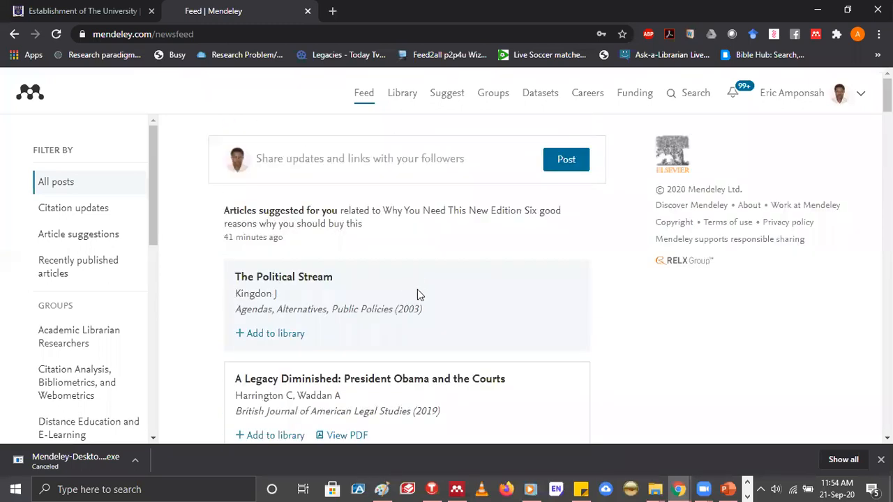
scroll(417, 288, "down", 4)
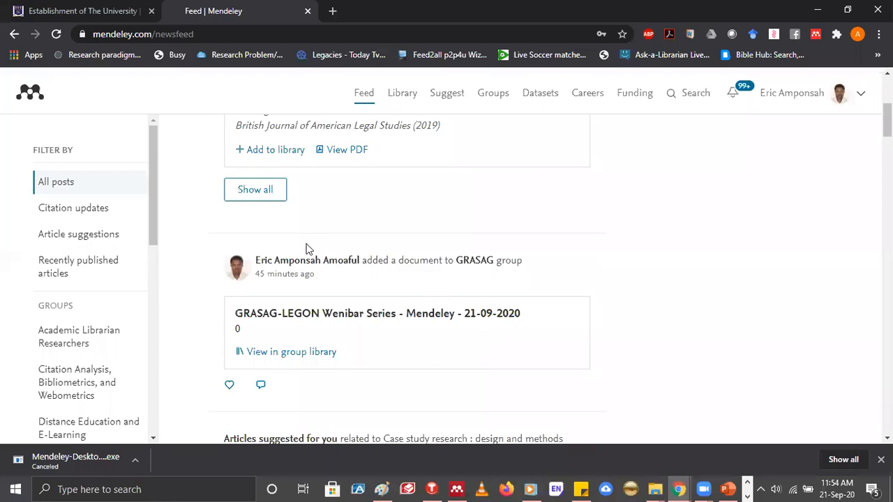
scroll(306, 249, "down", 8)
scroll(522, 271, "down", 1)
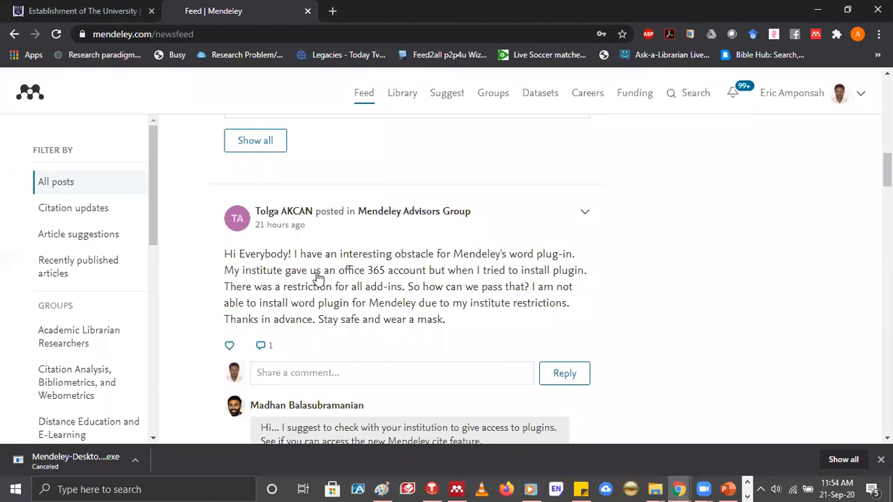
scroll(401, 101, "up", 5)
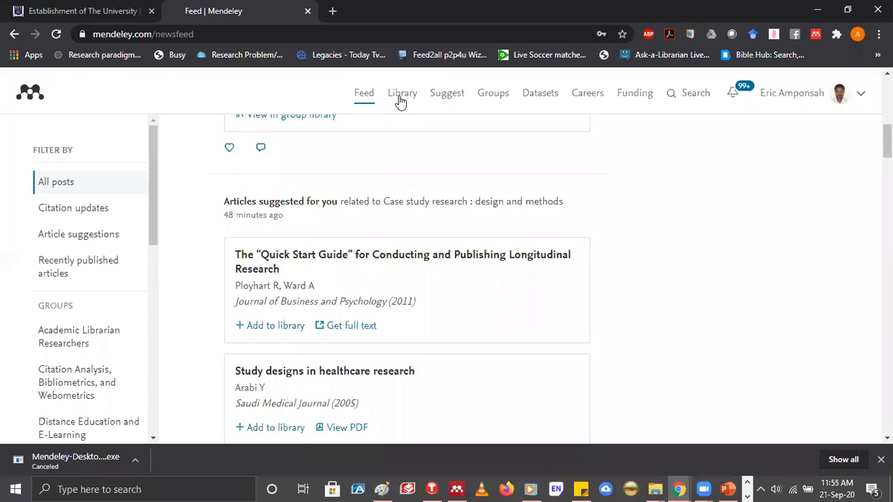
scroll(401, 101, "up", 3)
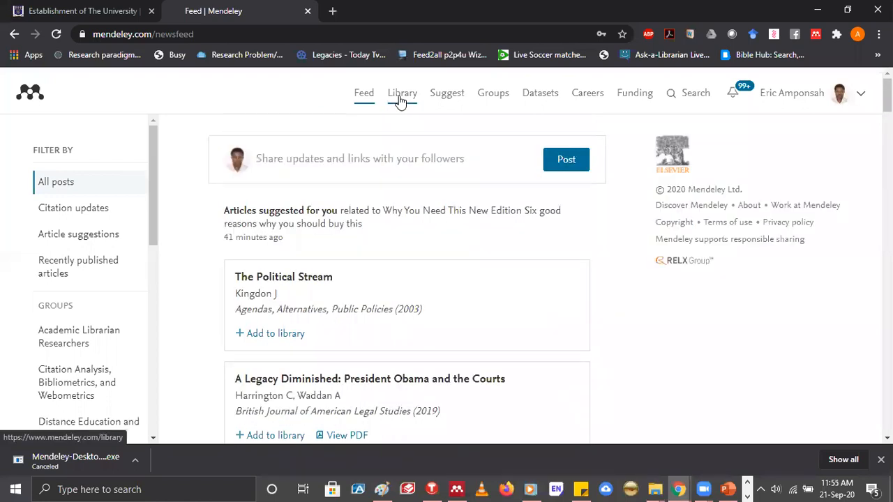
Open the online Mendeley library, duplicate its browser tab and return to the original one
left_click(402, 98)
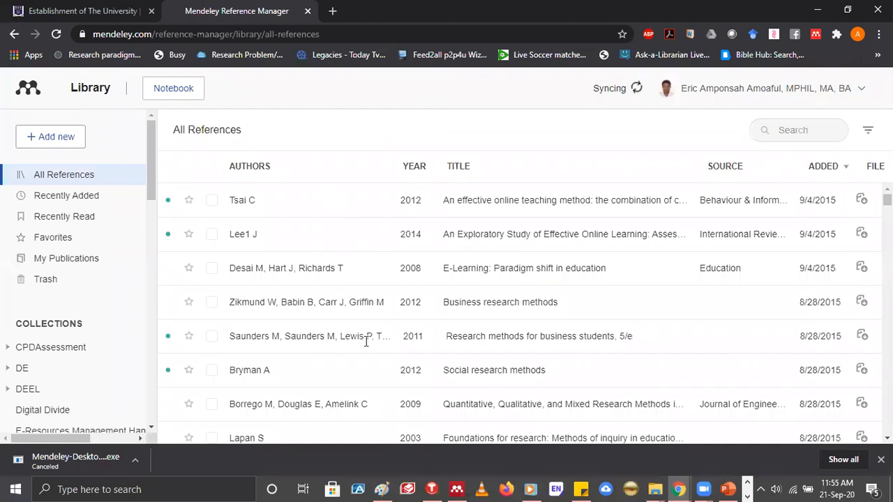
right_click(227, 13)
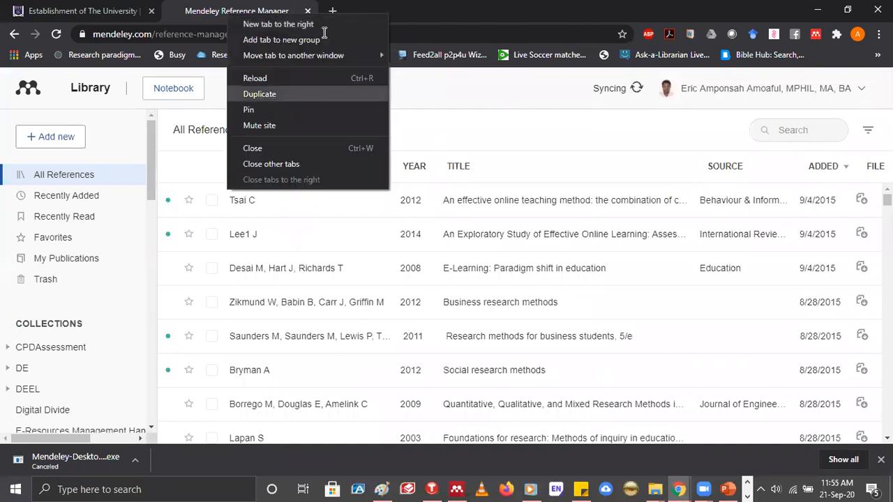
left_click(260, 94)
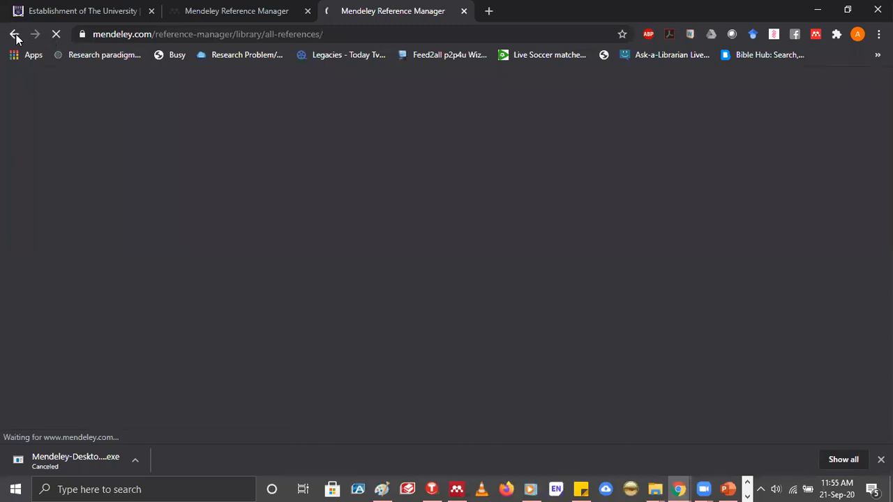
key("ctrl+shift+Tab")
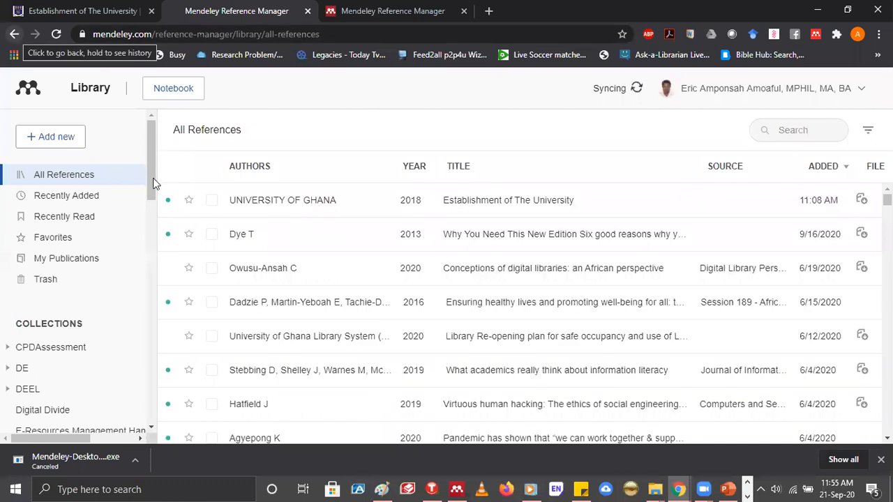
Find the GRASAG collection in the online library and open its references
scroll(154, 182, "down", 1)
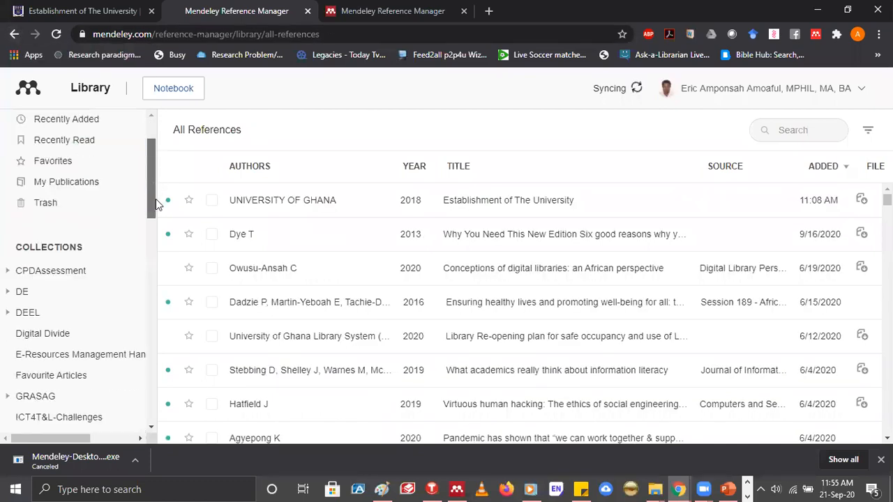
scroll(91, 185, "down", 1)
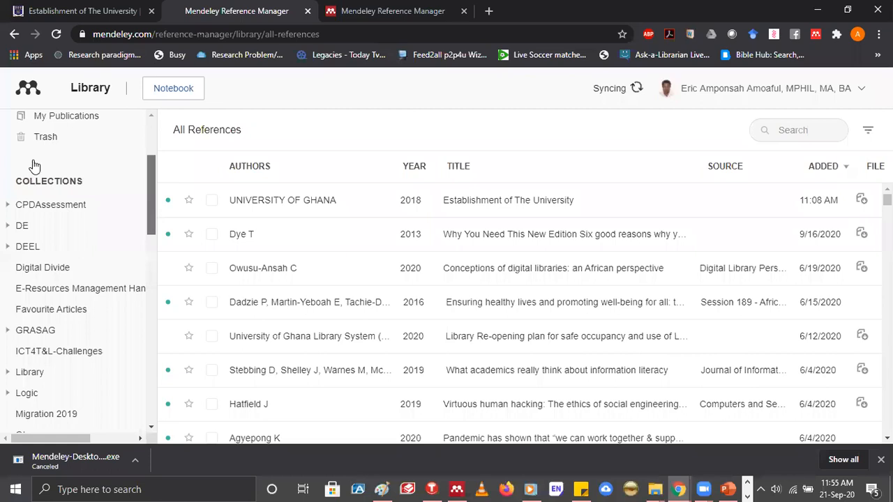
scroll(35, 166, "down", 2)
left_click(34, 166)
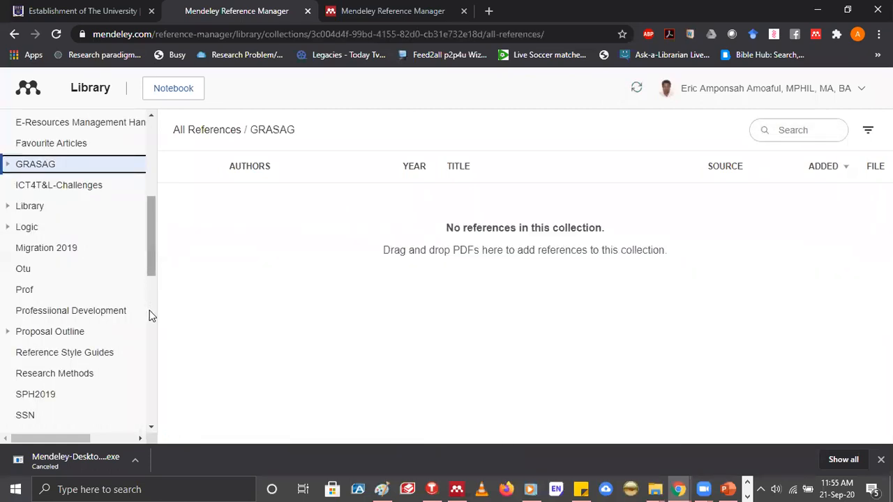
View the references of the GRASAG private group, and go back to All References
scroll(5, 239, "down", 4)
scroll(75, 197, "down", 1)
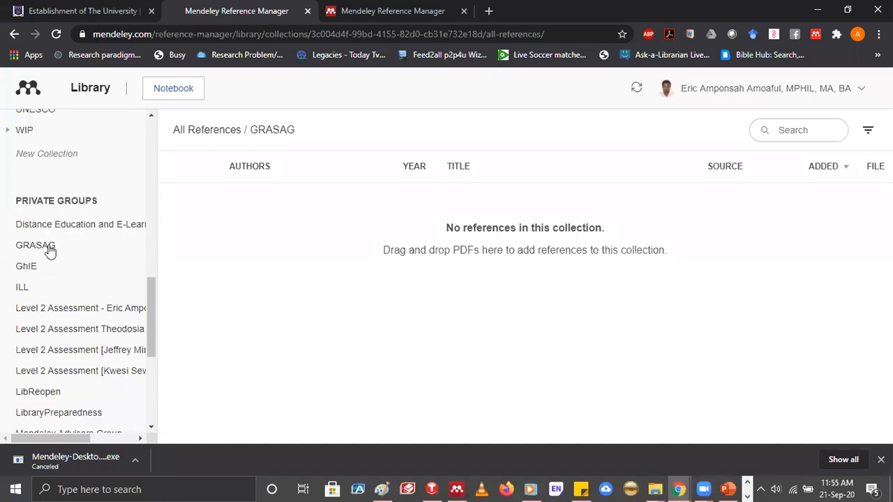
left_click(36, 249)
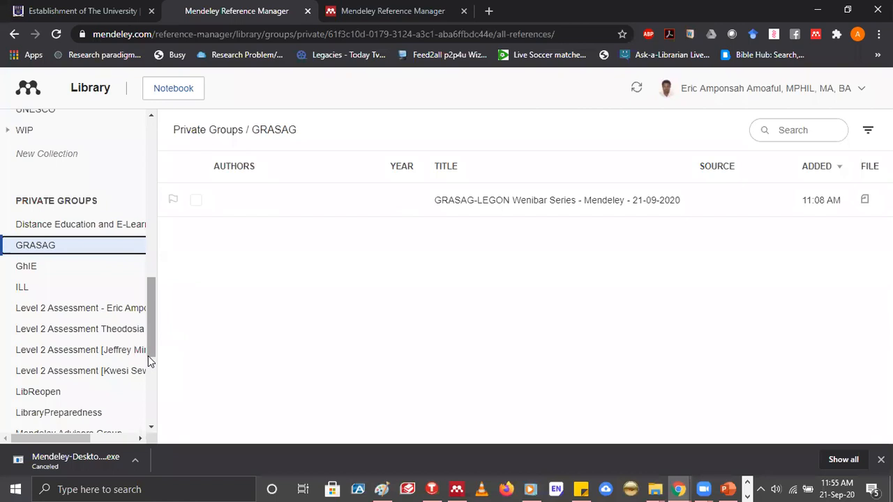
left_click_drag(148, 356, 154, 124)
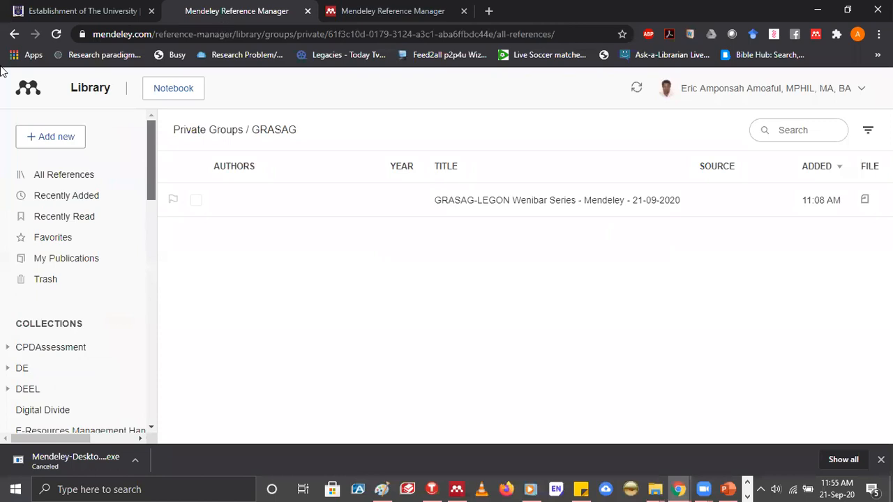
left_click(14, 34)
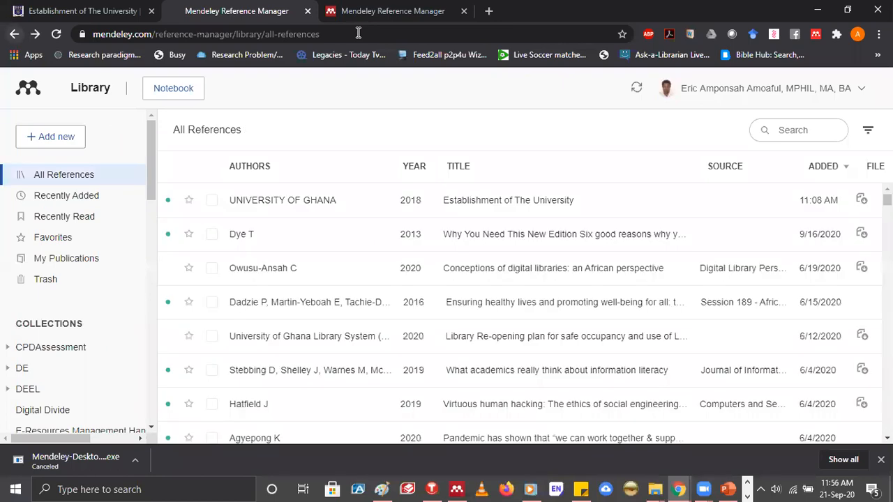
Check the second online library tab, and return the original tab to the Mendeley news feed
left_click(370, 12)
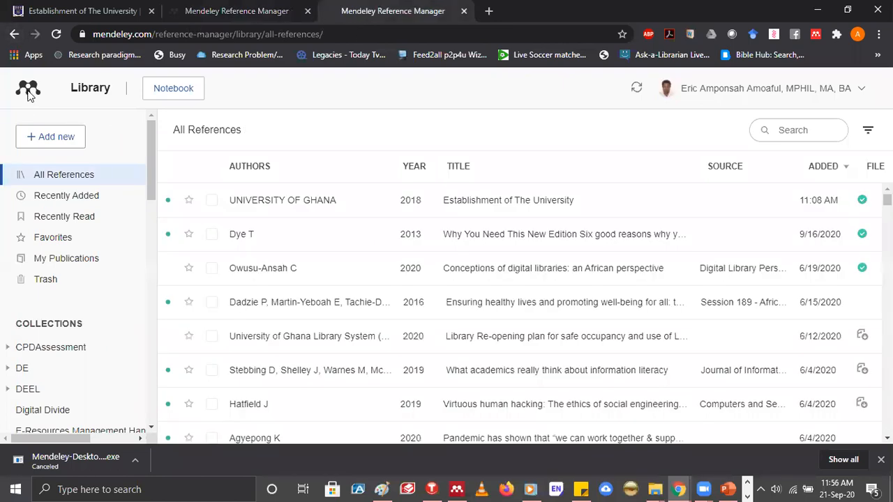
key("ctrl+shift+Tab")
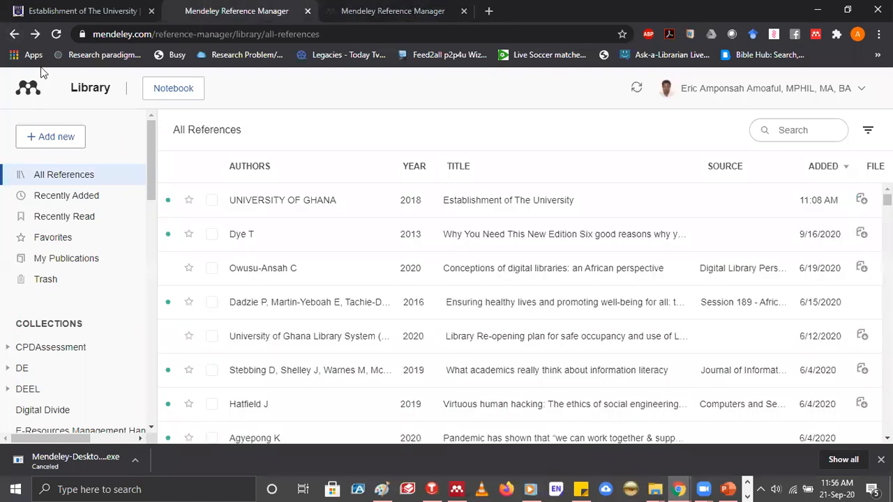
left_click(15, 35)
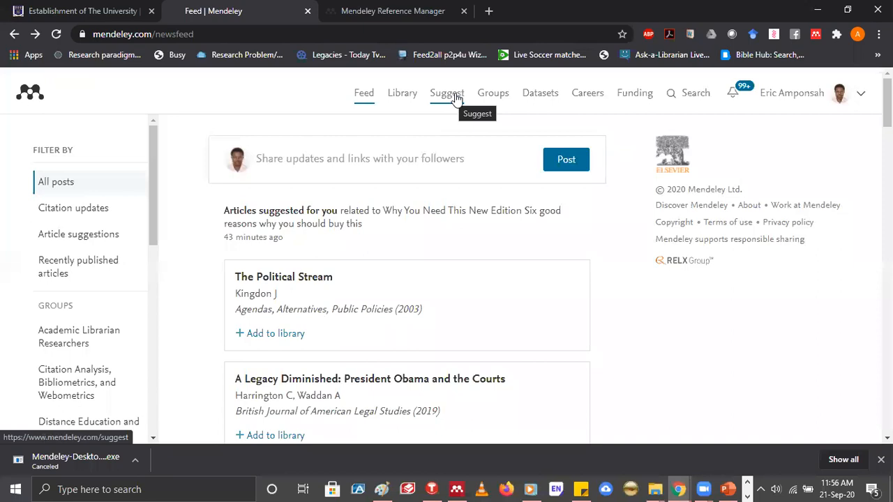
Open the Mendeley Suggest page and look through the recommended articles to the end of the list
left_click(453, 96)
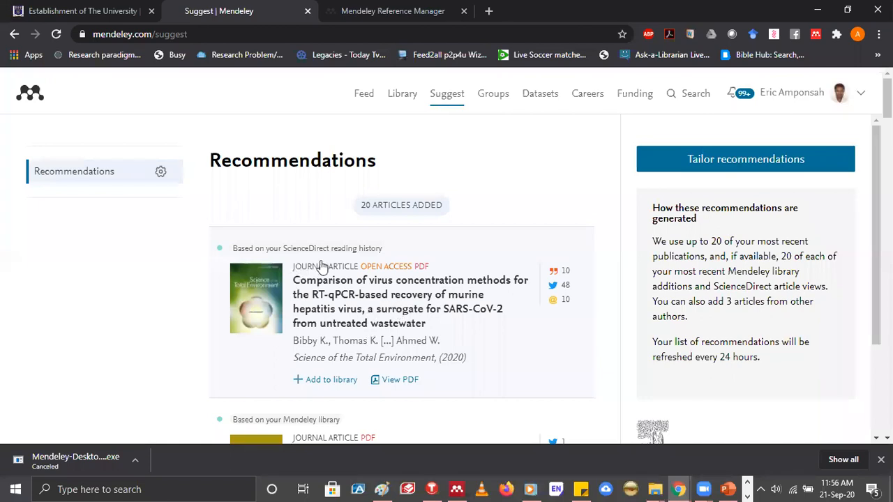
scroll(321, 265, "down", 3)
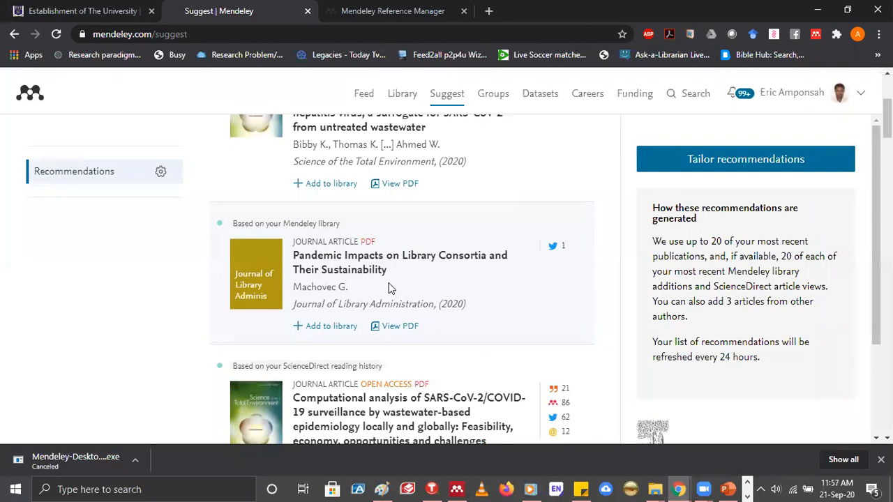
scroll(391, 288, "down", 1)
scroll(388, 283, "down", 4)
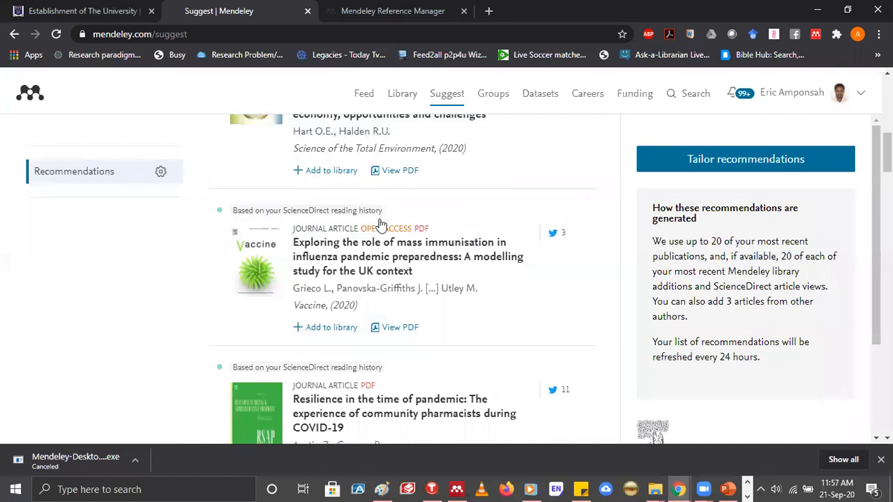
scroll(375, 289, "down", 3)
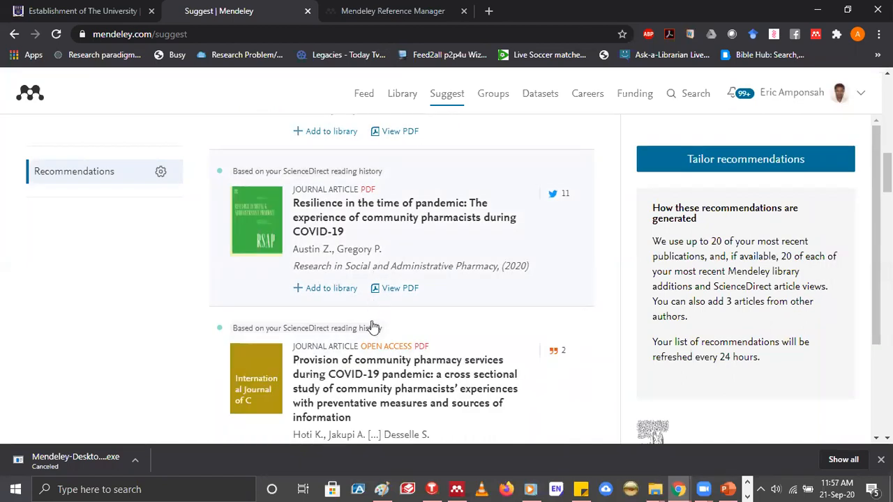
scroll(373, 326, "down", 3)
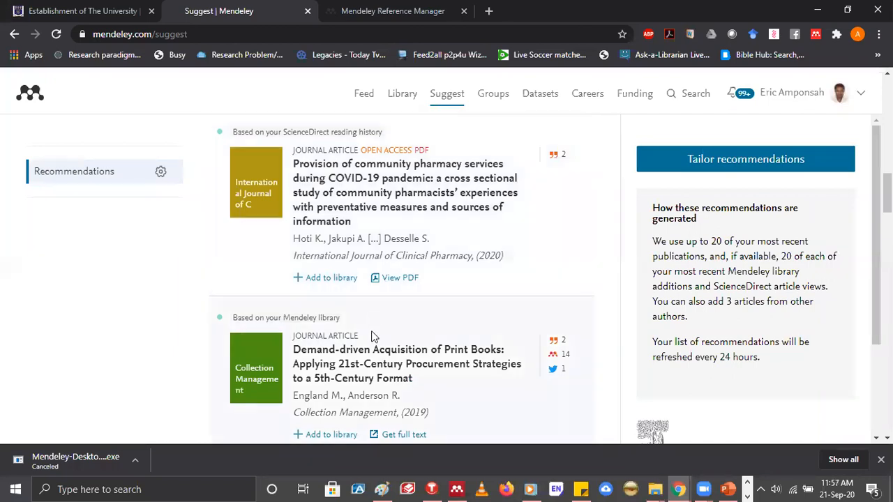
scroll(371, 330, "down", 2)
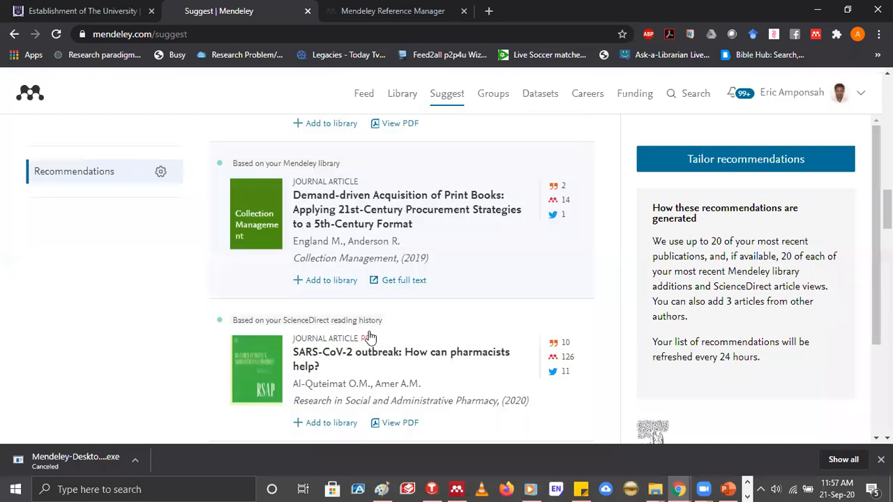
scroll(370, 337, "down", 8)
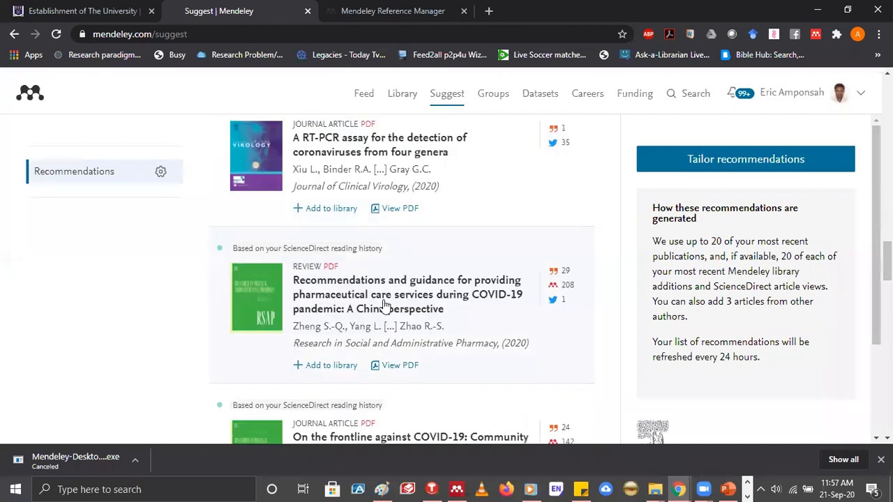
scroll(383, 307, "down", 10)
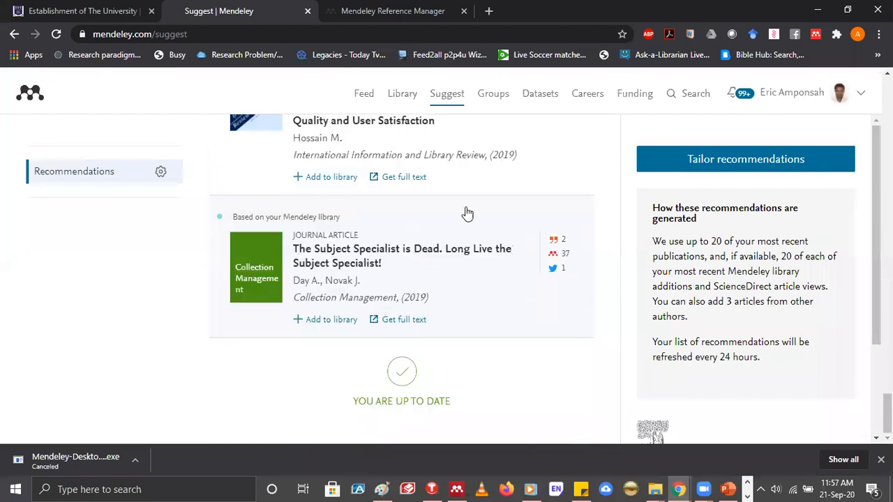
scroll(488, 98, "up", 5)
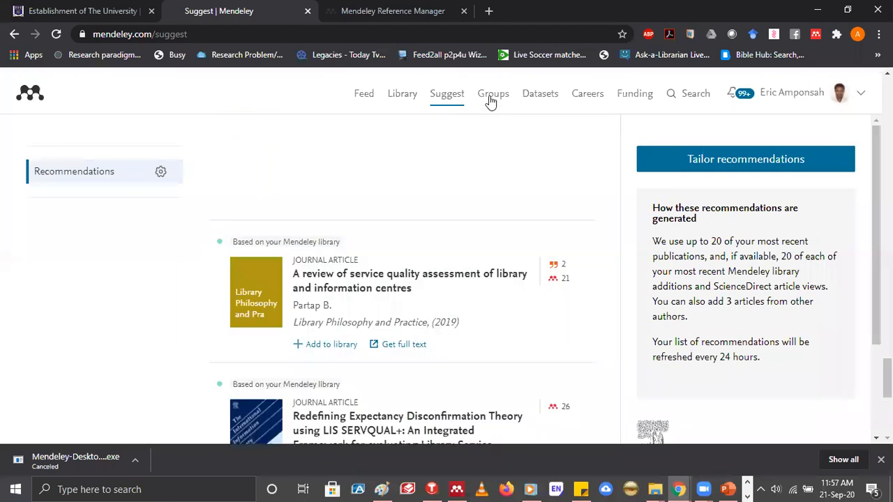
Open the Groups page and look through the private and public groups under My Groups
left_click(492, 98)
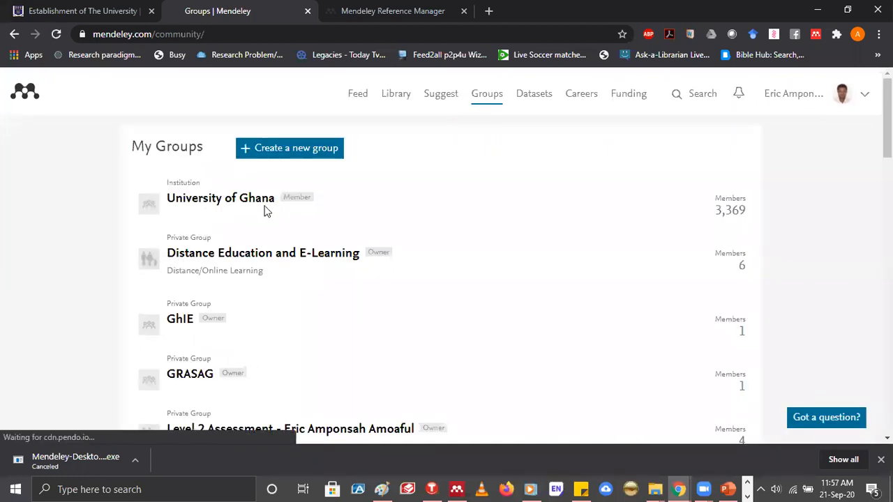
scroll(242, 201, "down", 1)
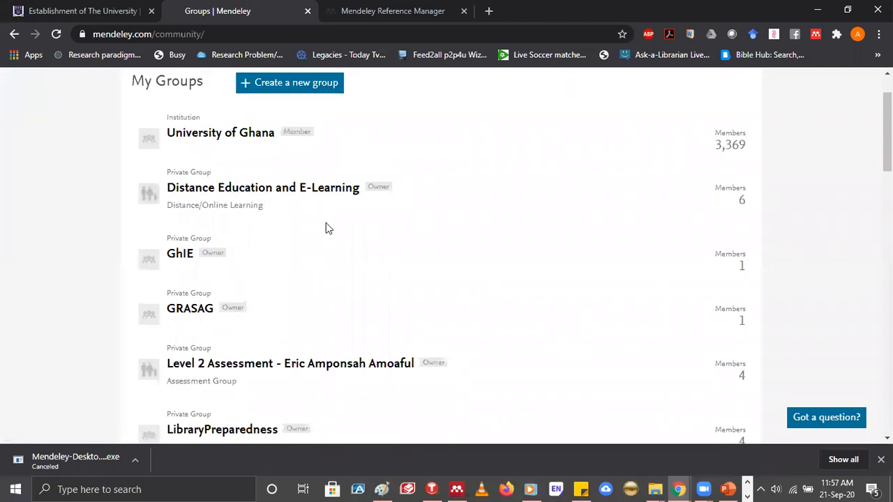
scroll(190, 134, "down", 1)
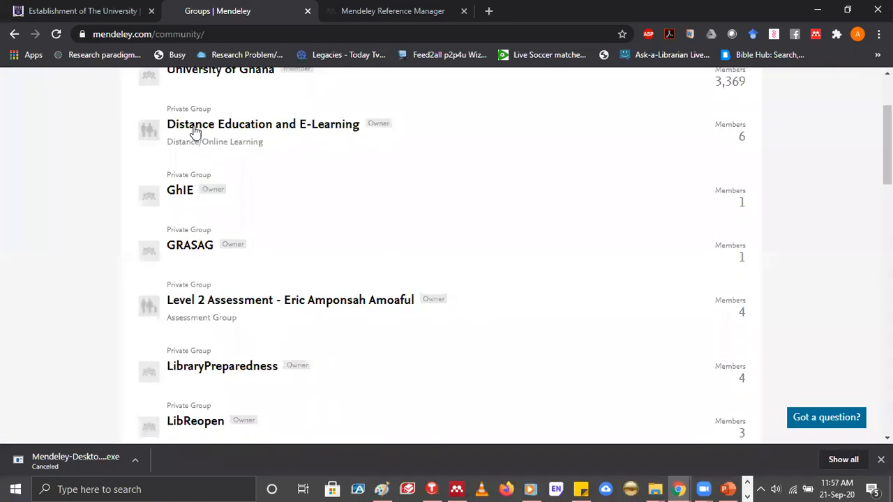
scroll(207, 129, "down", 1)
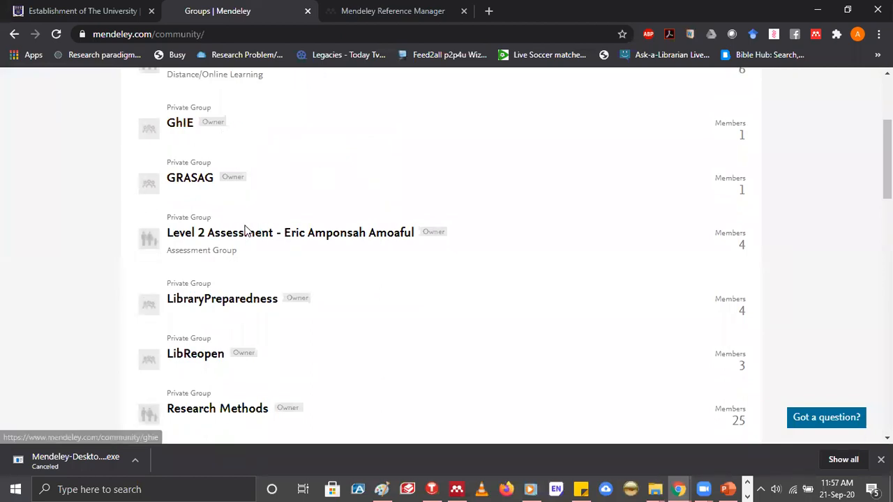
scroll(245, 231, "down", 4)
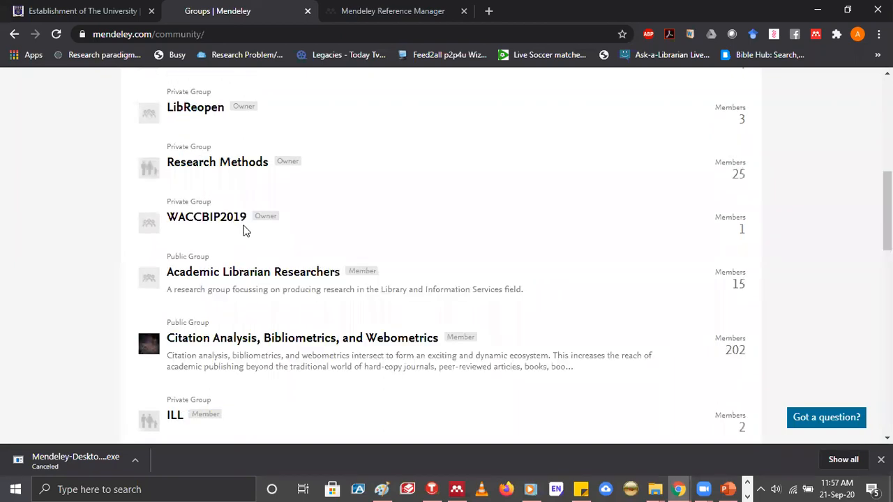
scroll(309, 280, "down", 1)
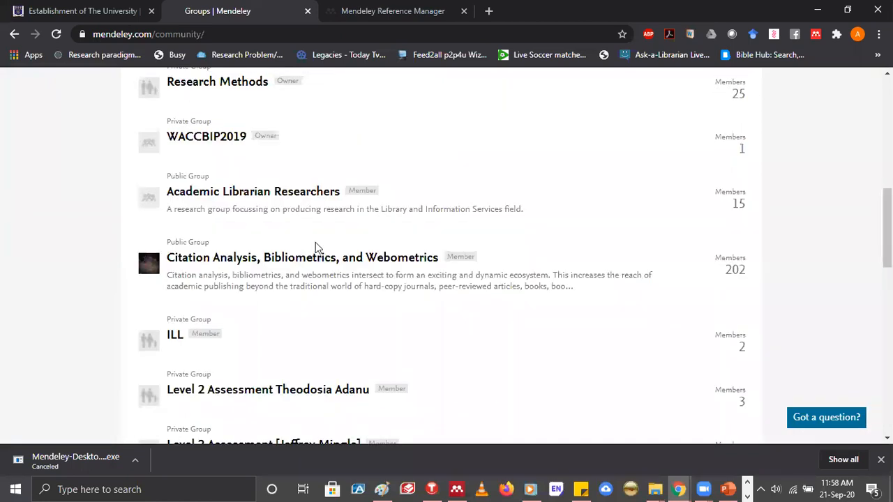
scroll(327, 293, "up", 8)
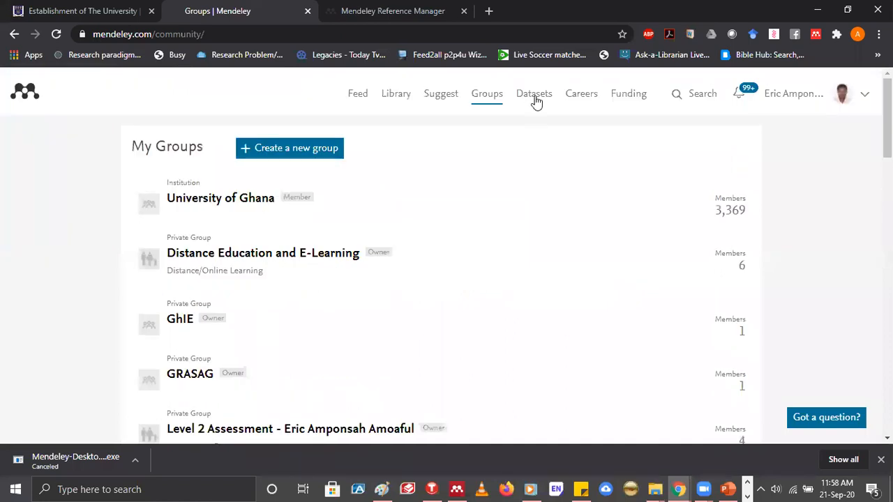
Open the Mendeley Datasets site and return to the Groups page
left_click(536, 94)
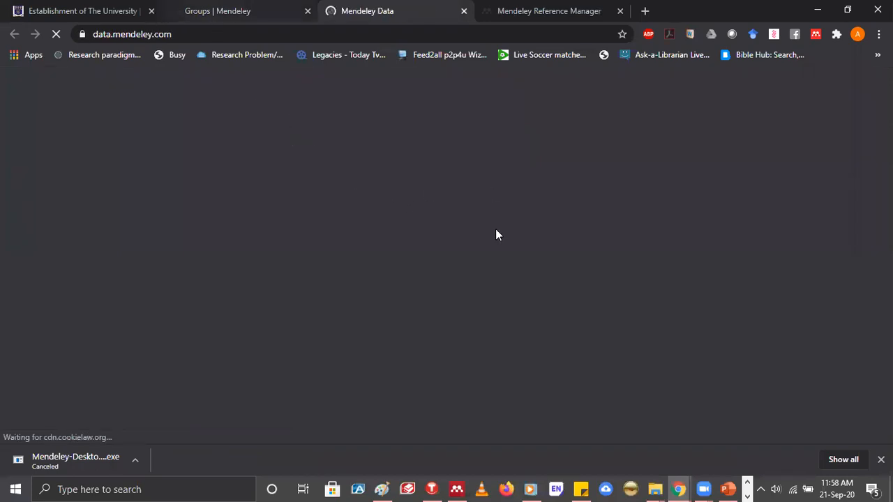
left_click(244, 13)
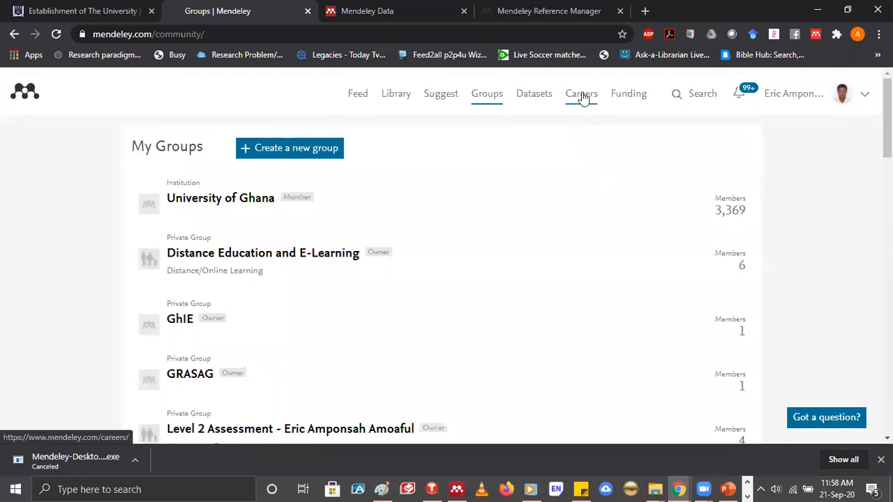
Open the research funding page and view the opportunities in the Social Sciences research area
left_click(628, 104)
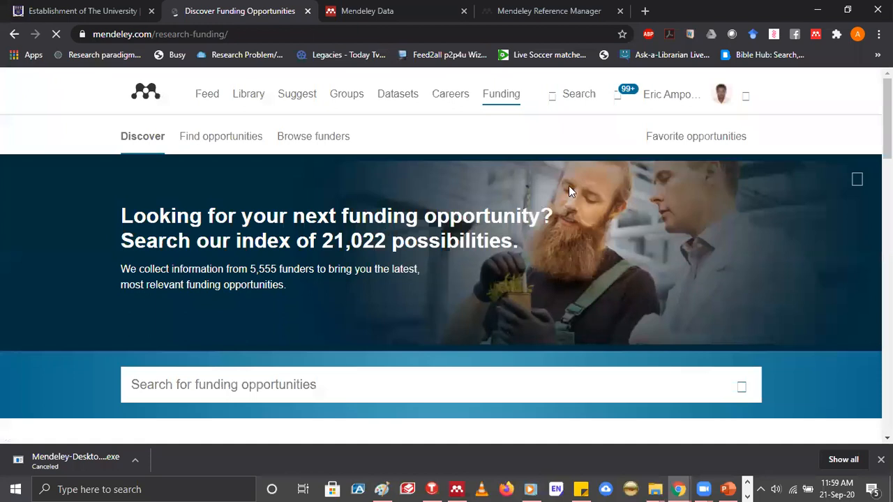
scroll(261, 251, "down", 4)
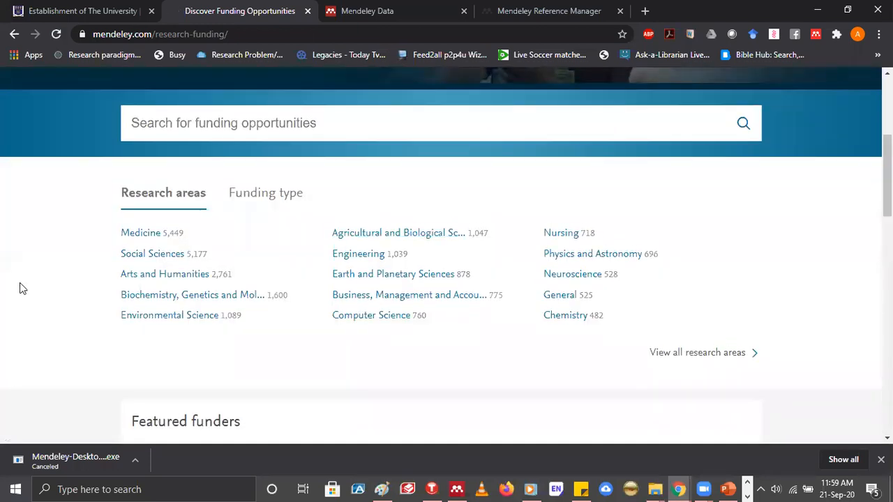
left_click(147, 254)
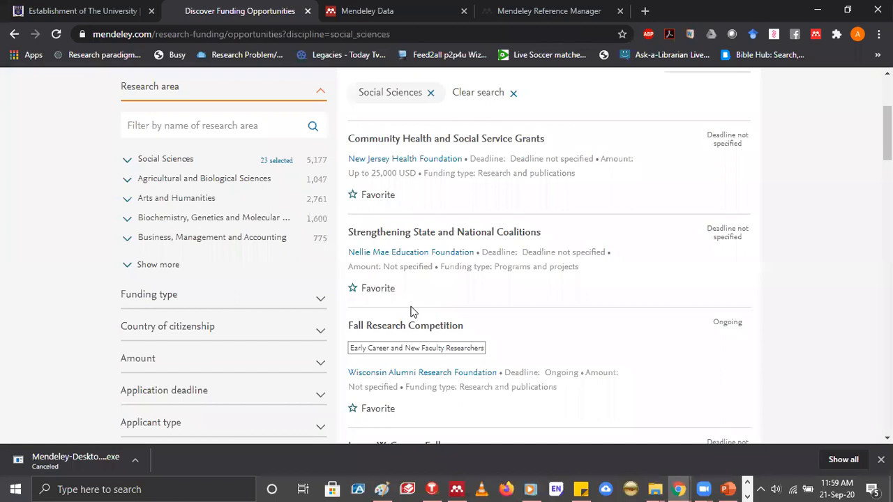
scroll(411, 312, "up", 3)
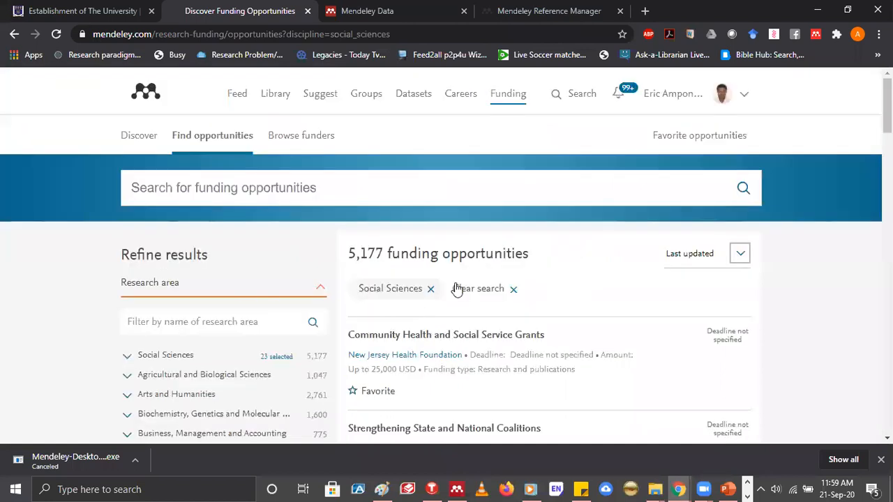
Open the Mendeley site search and switch it from Papers to People
left_click(579, 99)
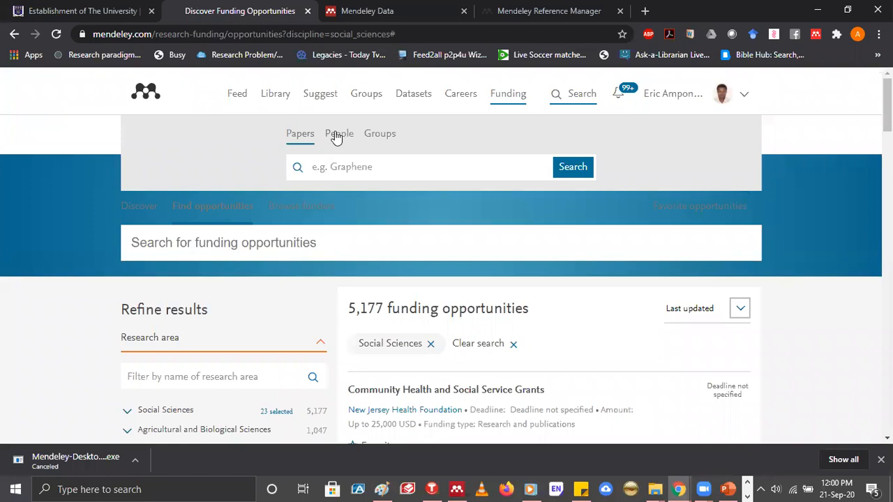
left_click(337, 137)
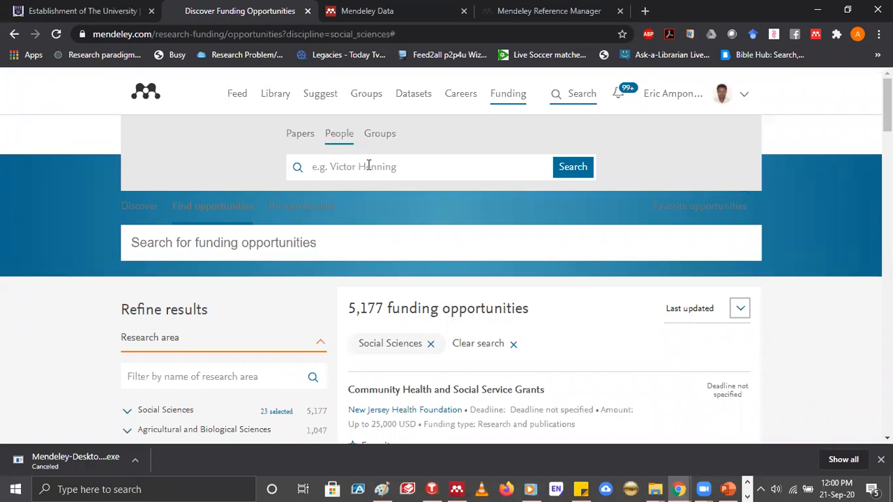
left_click(344, 163)
Search Mendeley groups for "distance education" and look through the resulting groups
left_click(378, 139)
left_click(396, 167)
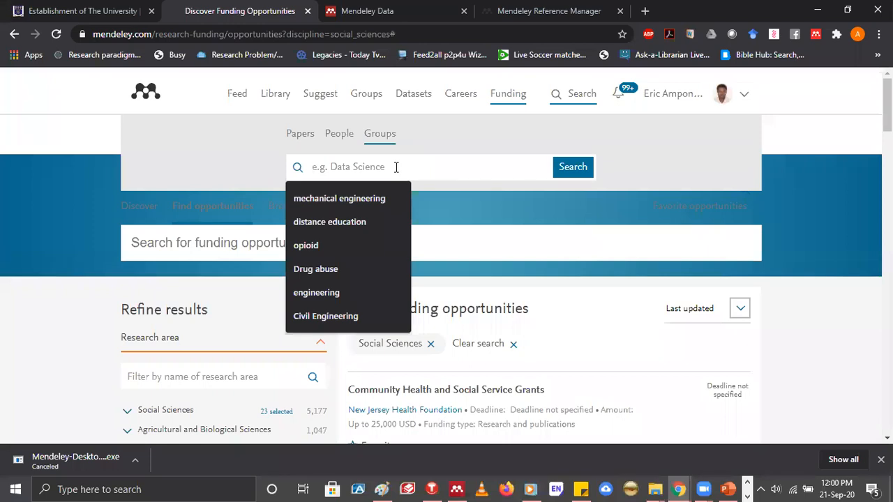
type("di")
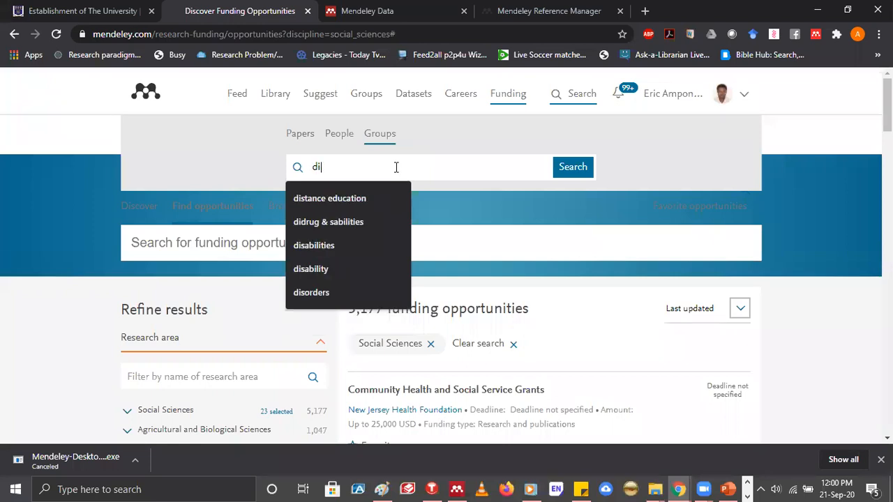
type("stance edicati")
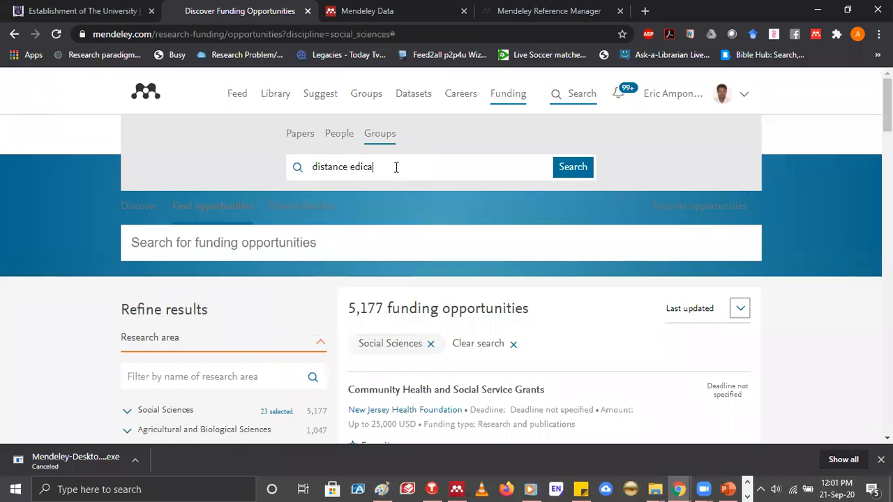
key("BackSpace")
key("BackSpace")
key("BackSpace")
type("ation")
key("Return")
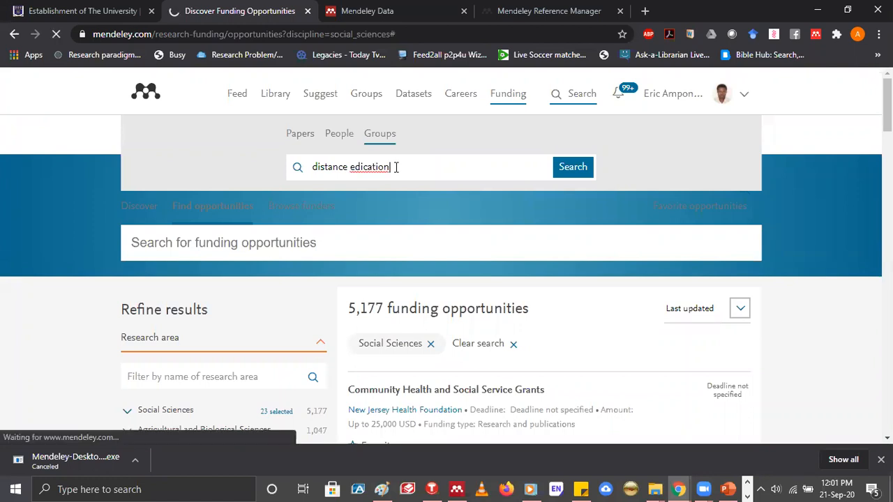
key("BackSpace")
key("BackSpace")
key("BackSpace")
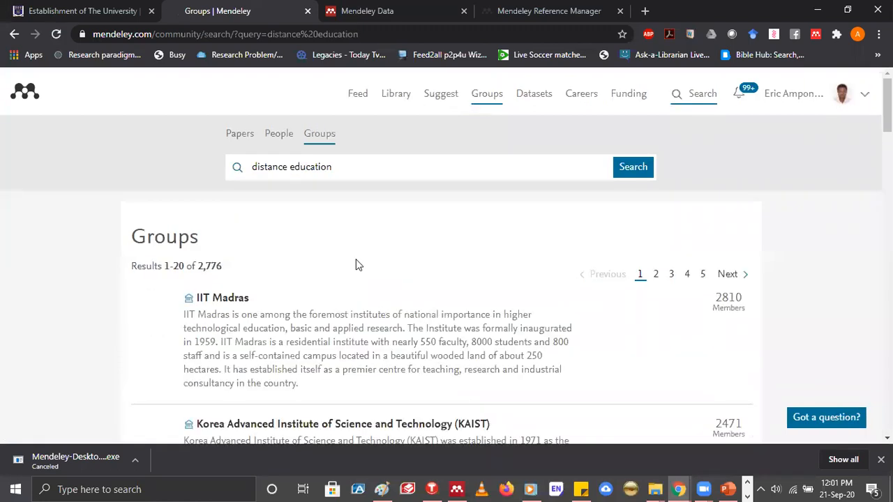
scroll(329, 211, "down", 2)
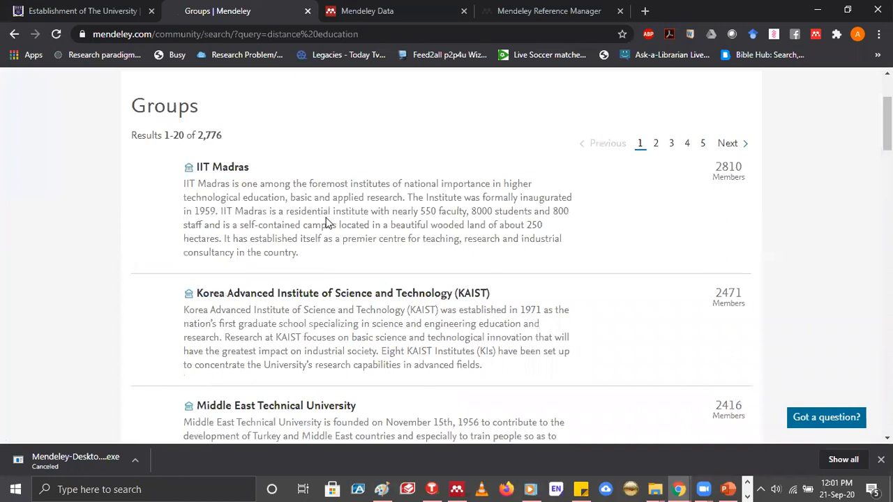
scroll(328, 216, "down", 2)
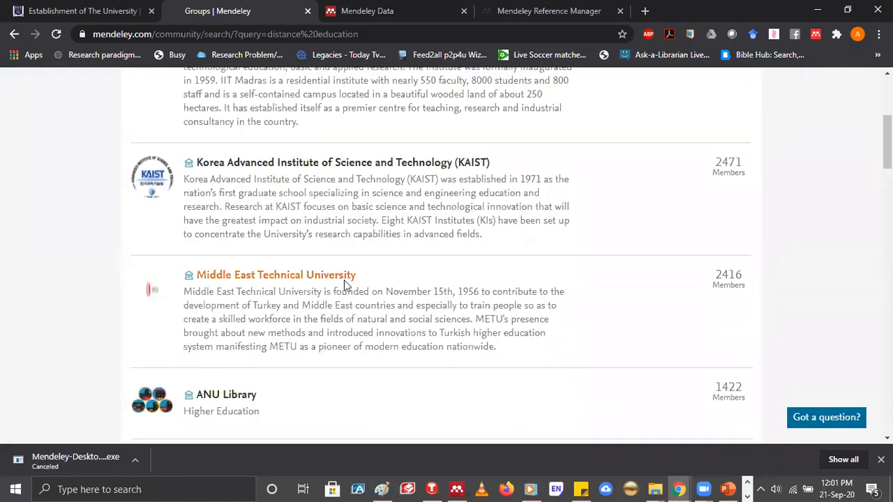
Examine the names, descriptions and member counts of the groups on the first page of "distance education" results
scroll(342, 277, "down", 4)
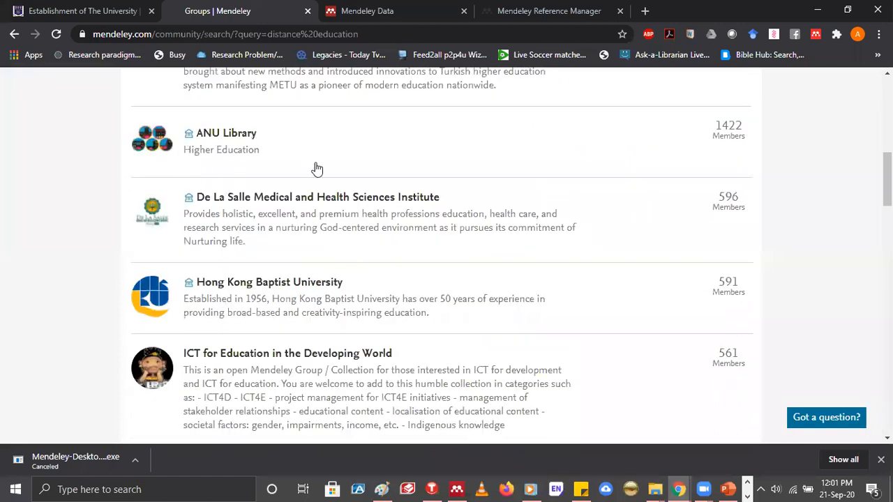
scroll(329, 171, "down", 3)
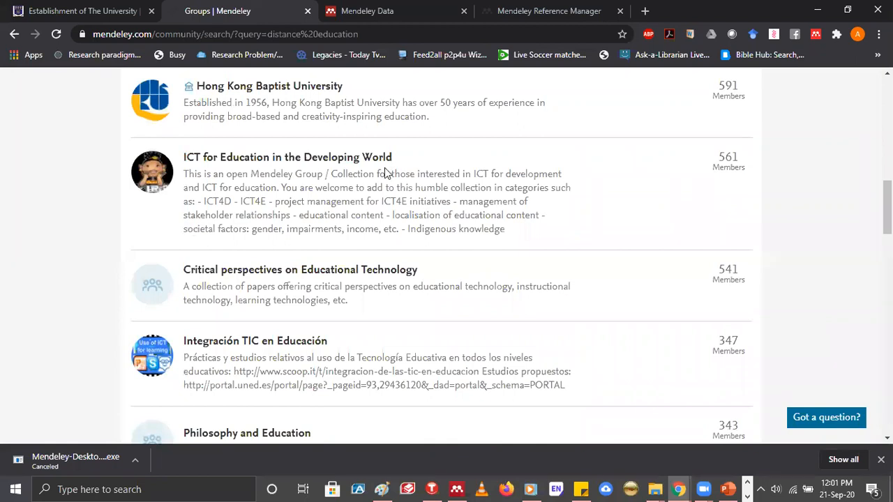
scroll(363, 195, "down", 5)
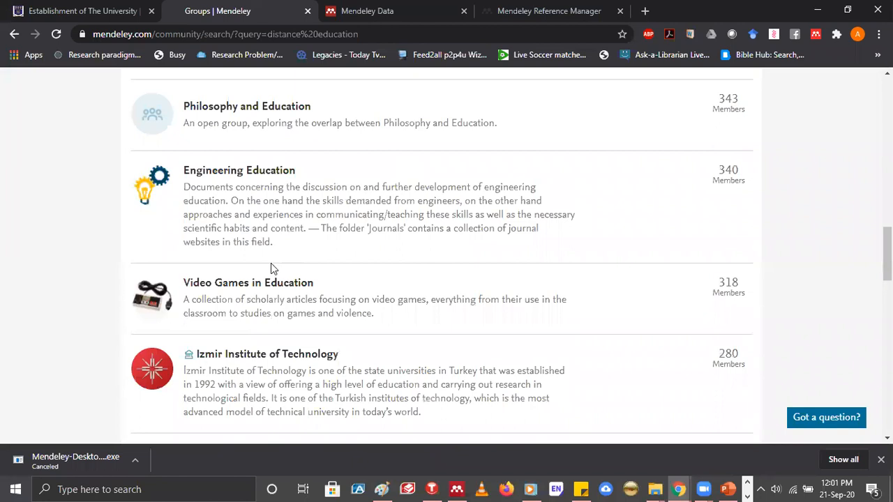
scroll(272, 262, "down", 4)
scroll(259, 295, "down", 3)
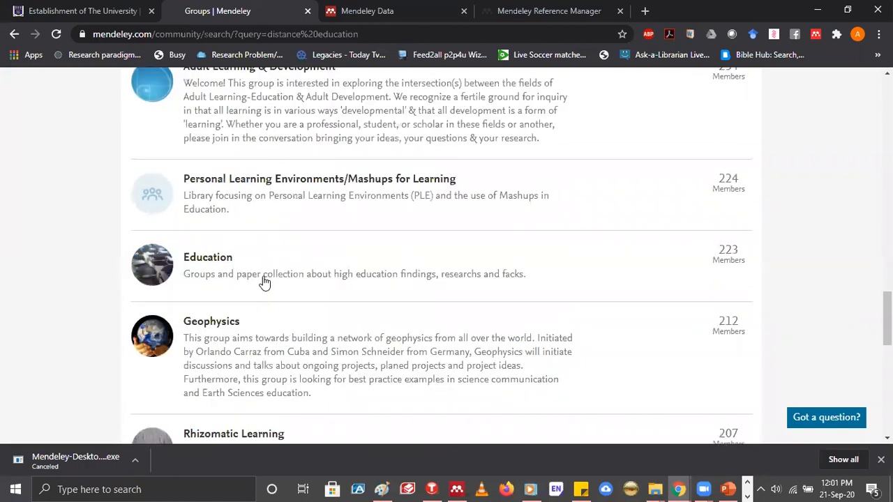
scroll(269, 307, "down", 4)
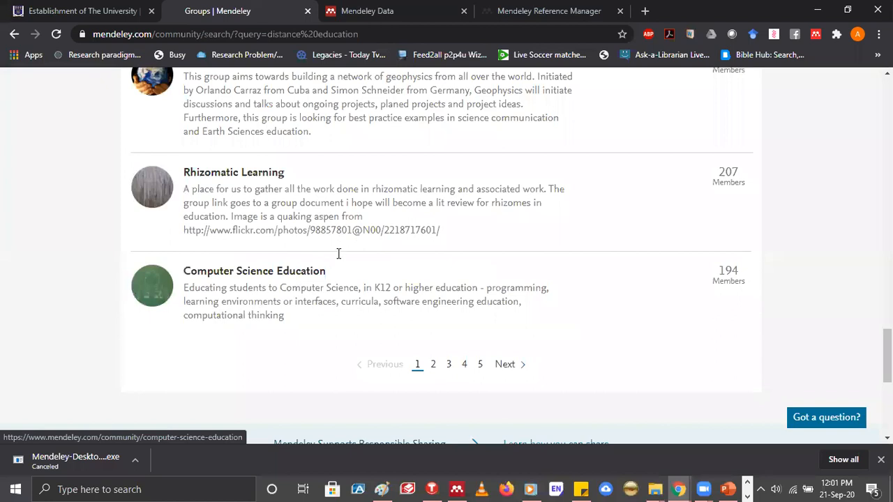
scroll(340, 252, "up", 12)
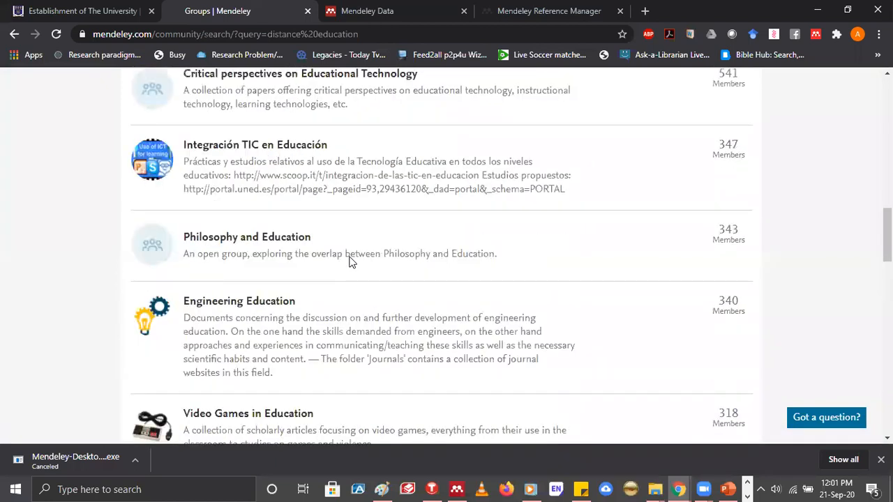
scroll(351, 262, "up", 1)
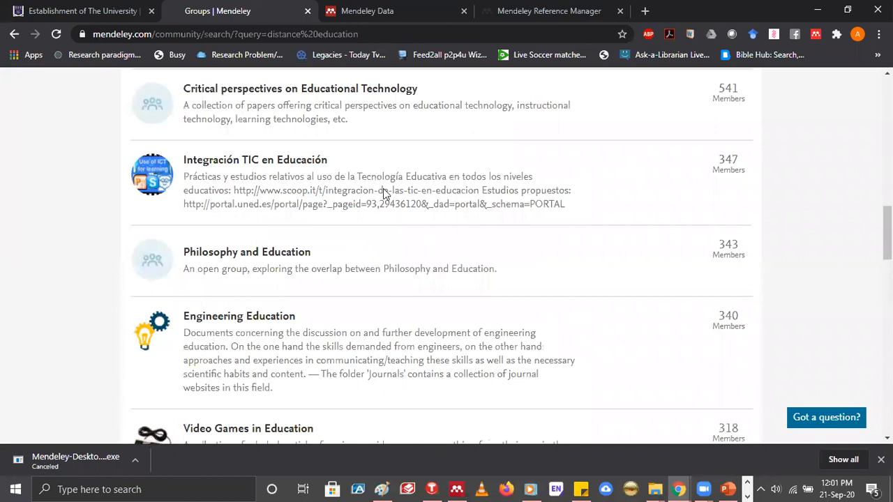
key("End")
scroll(438, 218, "up", 3)
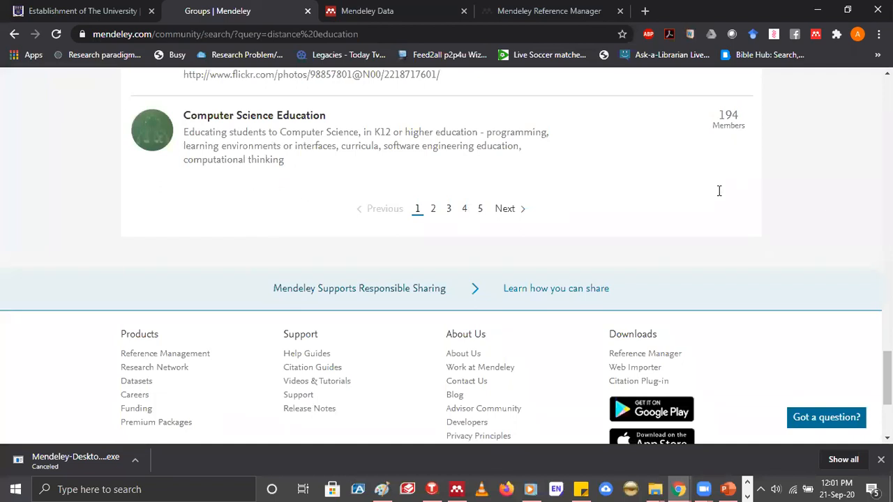
scroll(722, 192, "up", 1)
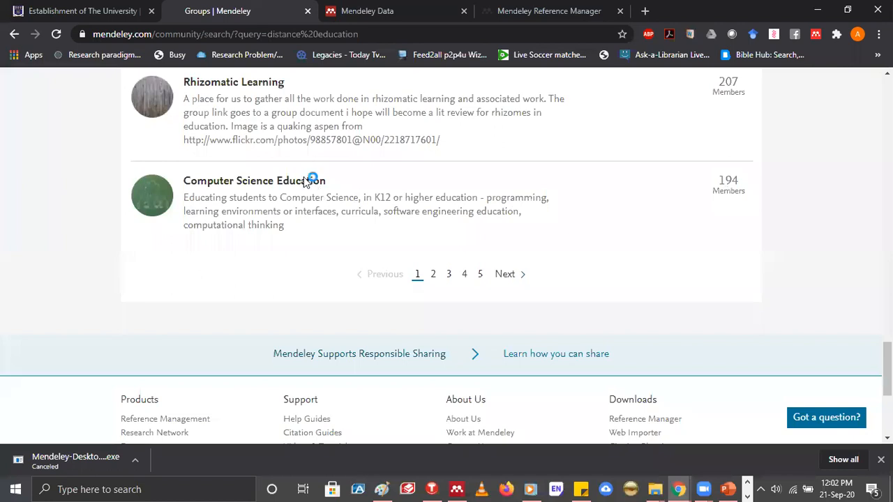
scroll(314, 181, "up", 5)
scroll(397, 203, "up", 10)
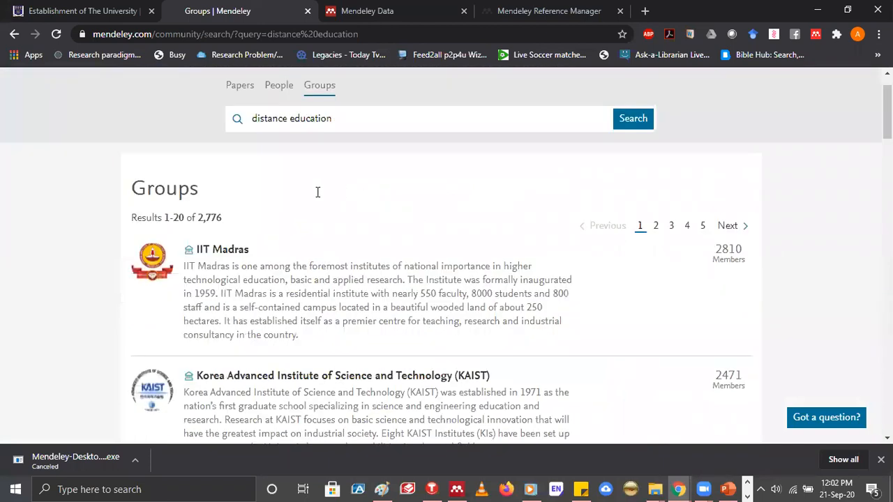
scroll(318, 192, "down", 2)
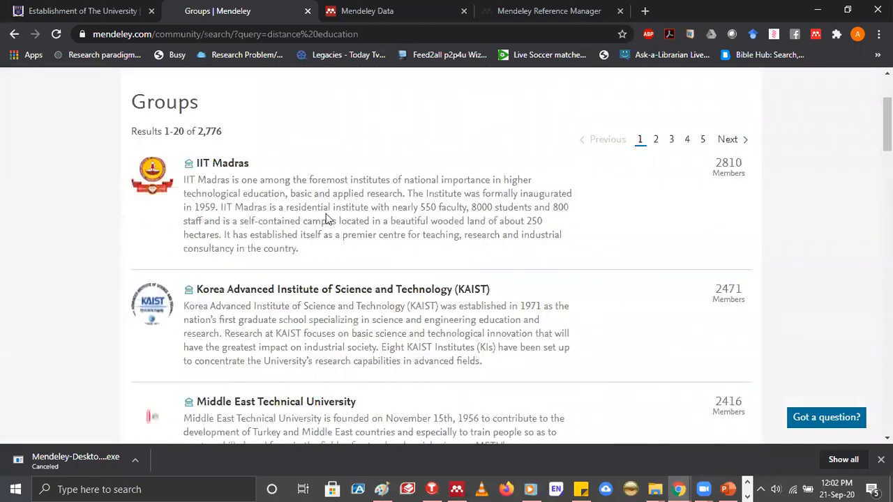
scroll(319, 210, "down", 1)
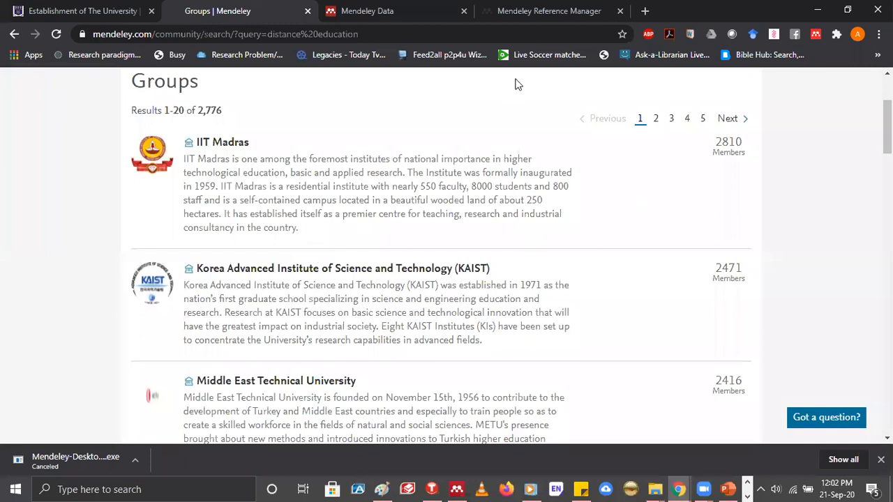
scroll(700, 116, "up", 2)
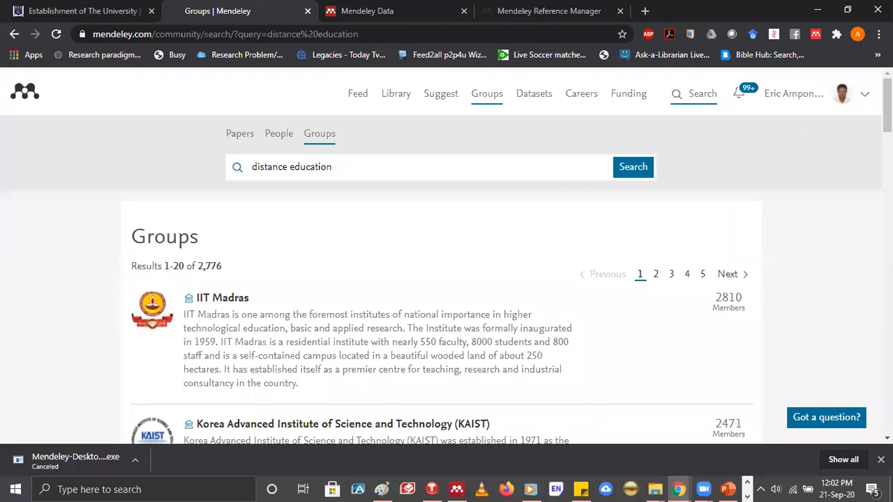
Open the account's Settings & privacy page and select the whole email address in its field
left_click(865, 98)
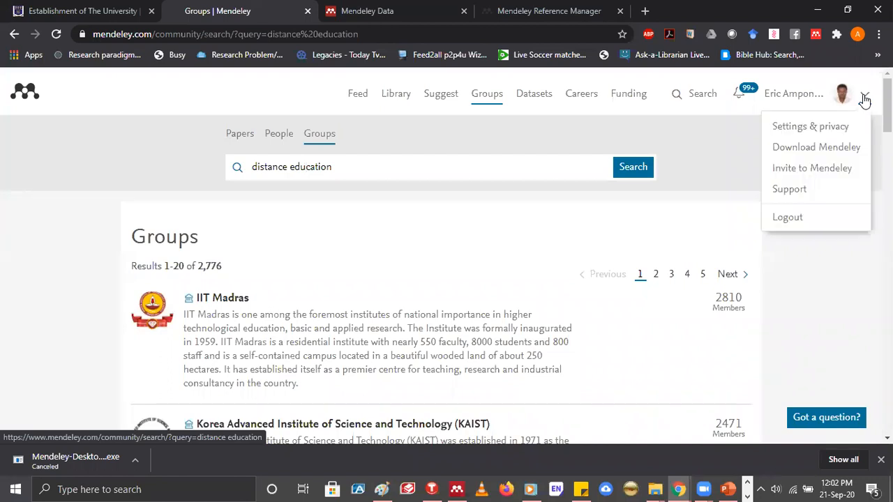
left_click(799, 127)
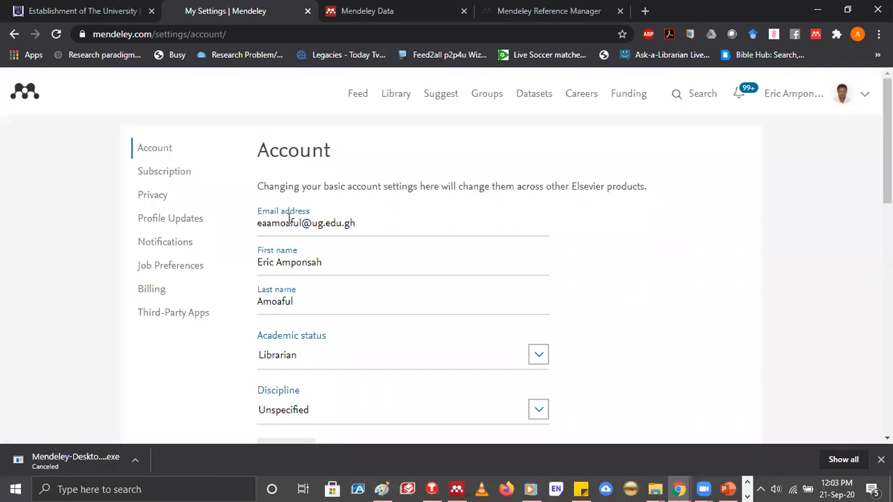
left_click(356, 222)
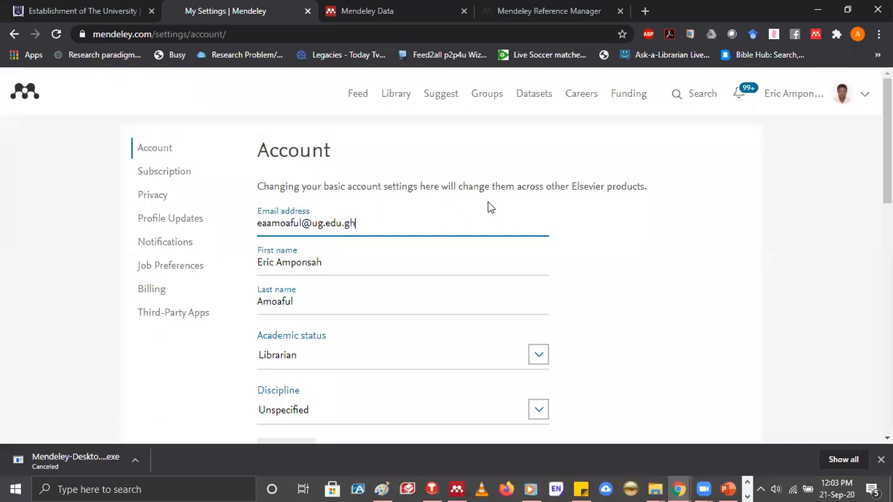
key("ctrl+a")
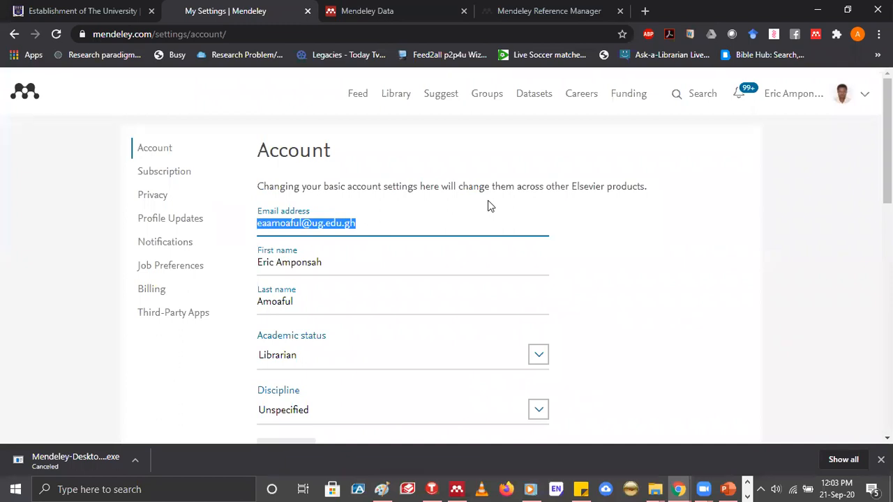
Review the account settings for updating details, changing the password and closing the Mendeley account
scroll(384, 198, "down", 6)
scroll(279, 192, "up", 1)
scroll(281, 192, "up", 1)
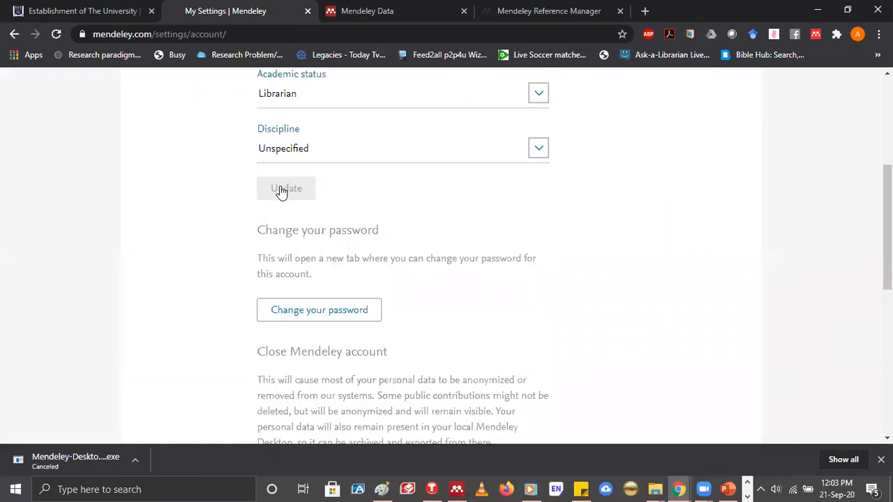
scroll(418, 213, "up", 1)
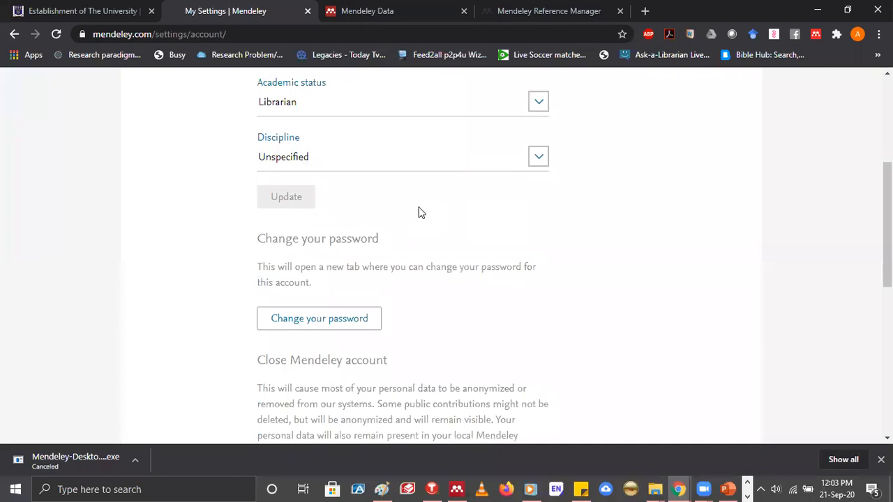
scroll(418, 213, "up", 4)
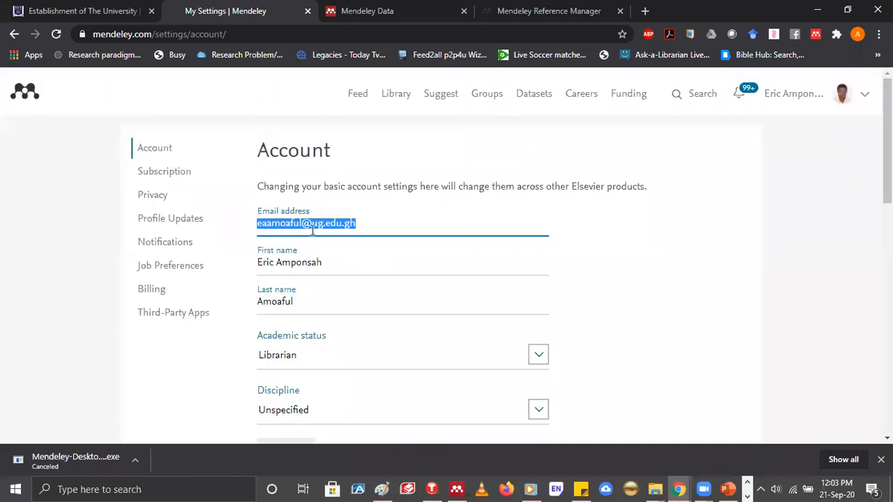
Switch to Mendeley Desktop, return to Chrome and bring up the Mendeley Reference Manager web library
left_click(457, 489)
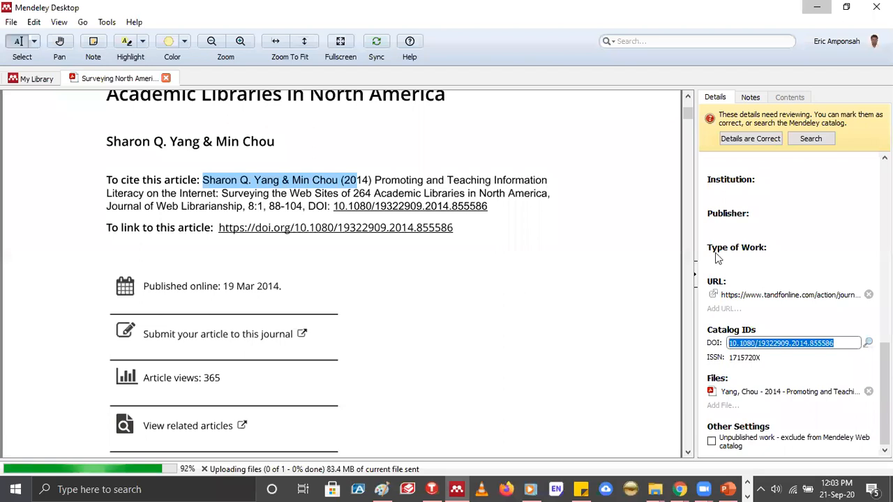
left_click(679, 490)
key("ctrl+Tab")
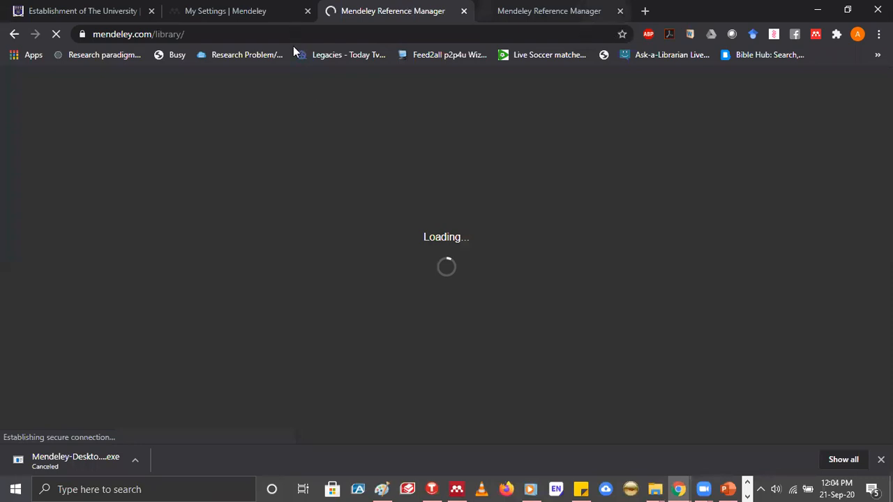
key("ctrl+Tab")
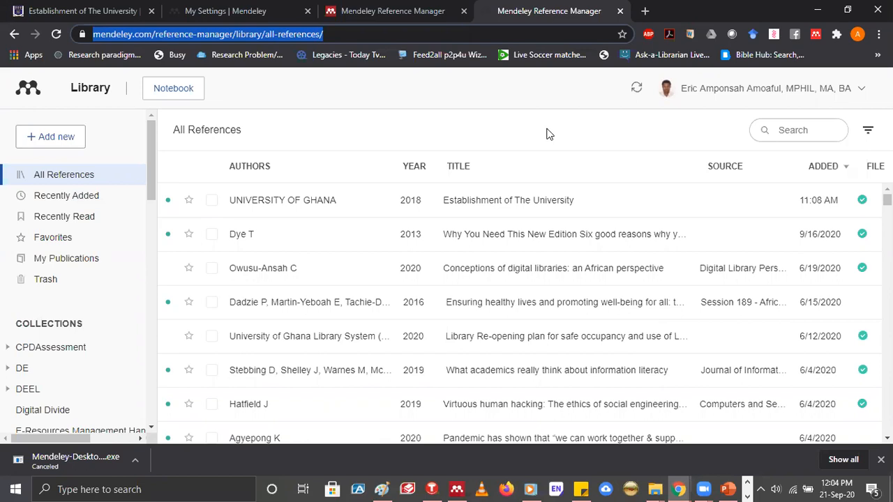
Look through the All References list in the web library and view the other open Reference Manager page
left_click(814, 38)
scroll(274, 90, "down", 5)
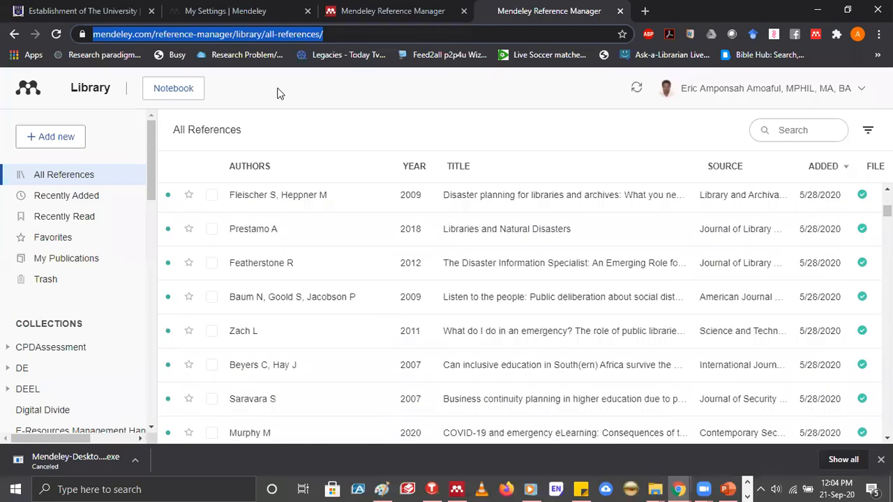
left_click(348, 19)
left_click(337, 166)
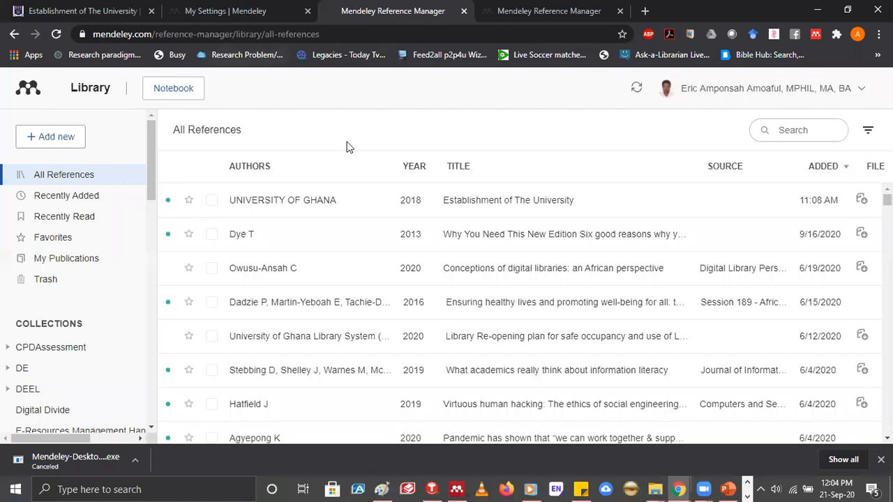
Return to the Mendeley account settings and look over the page's Products, Support, About Us and Downloads links
key("ctrl+shift+Tab")
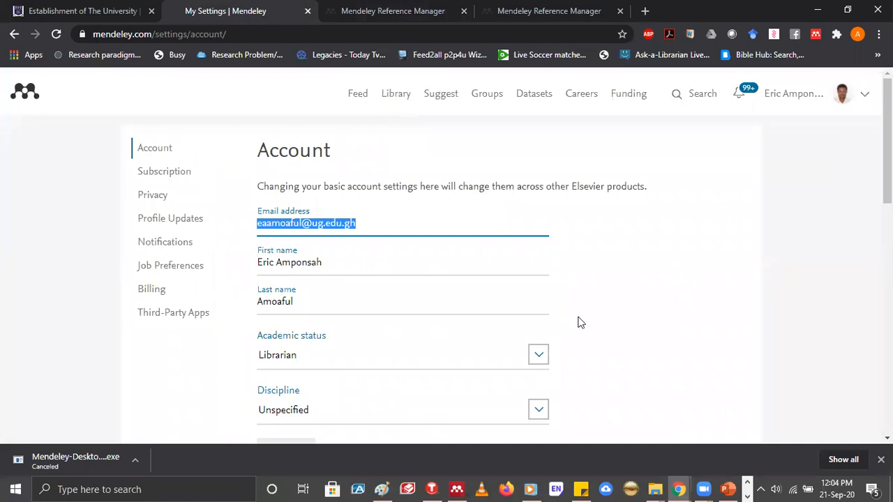
scroll(598, 293, "down", 8)
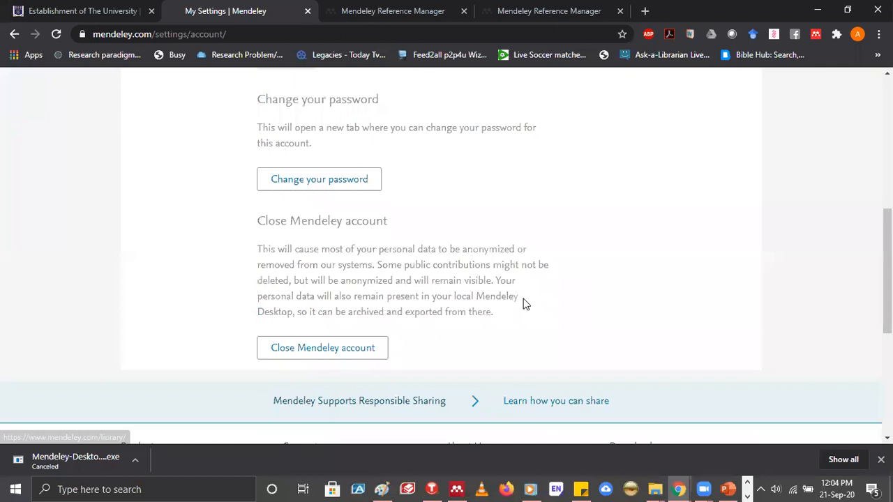
scroll(525, 303, "down", 3)
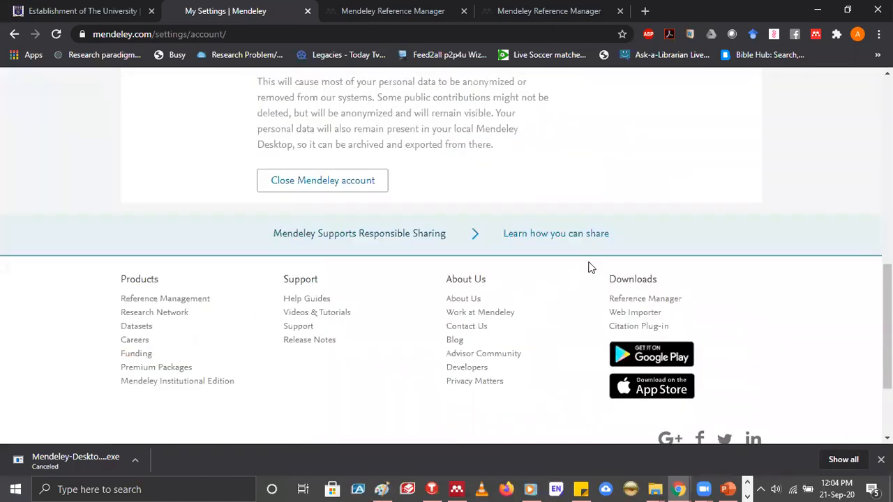
scroll(591, 268, "down", 1)
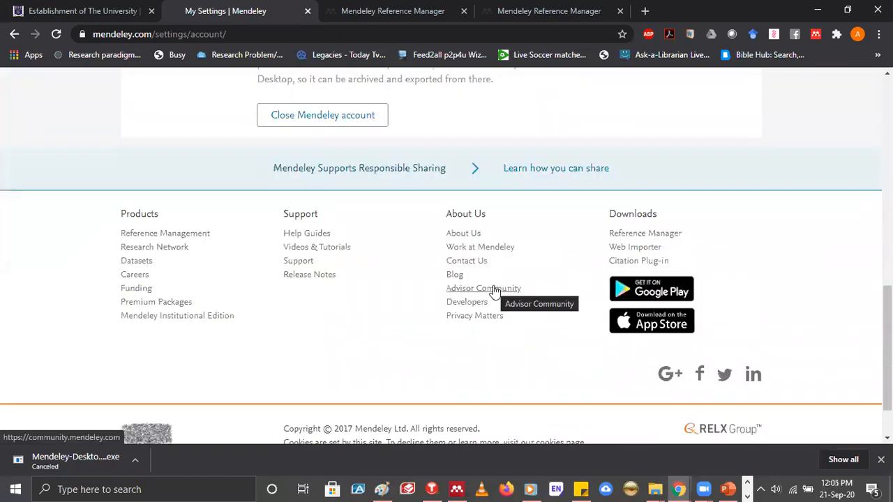
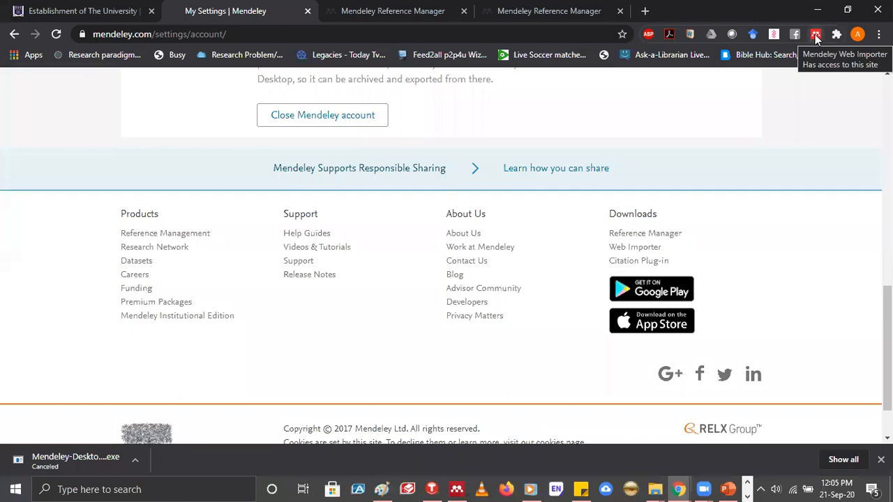
Remove the Mendeley Web Importer extension from Chrome
right_click(815, 34)
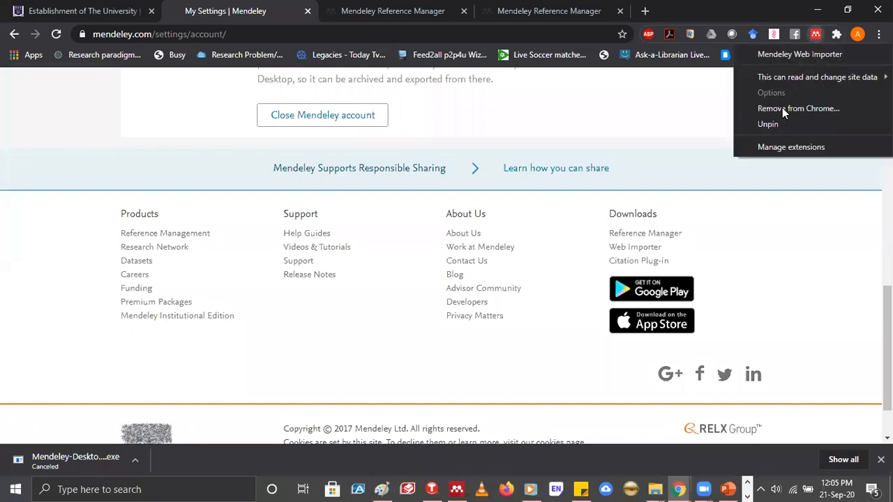
key("Return")
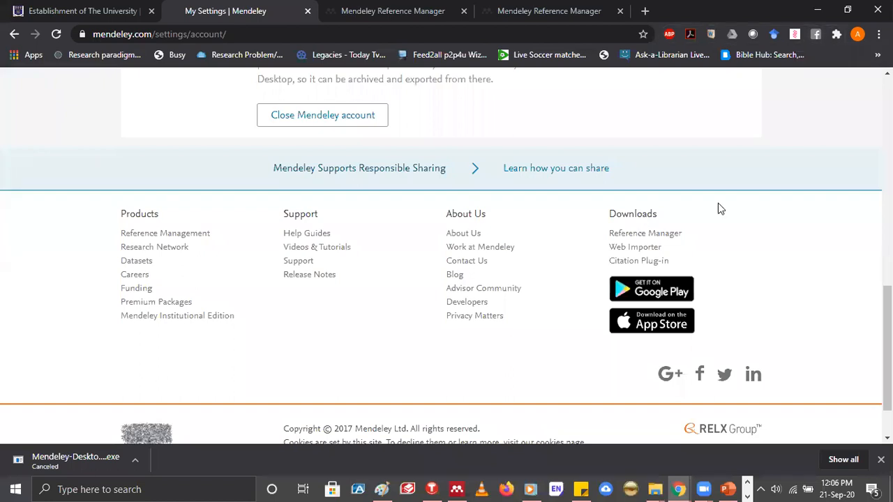
Open Mendeley's Web Importer download page and go to the importer's Chrome Web Store listing
scroll(718, 203, "up", 9)
scroll(619, 250, "down", 6)
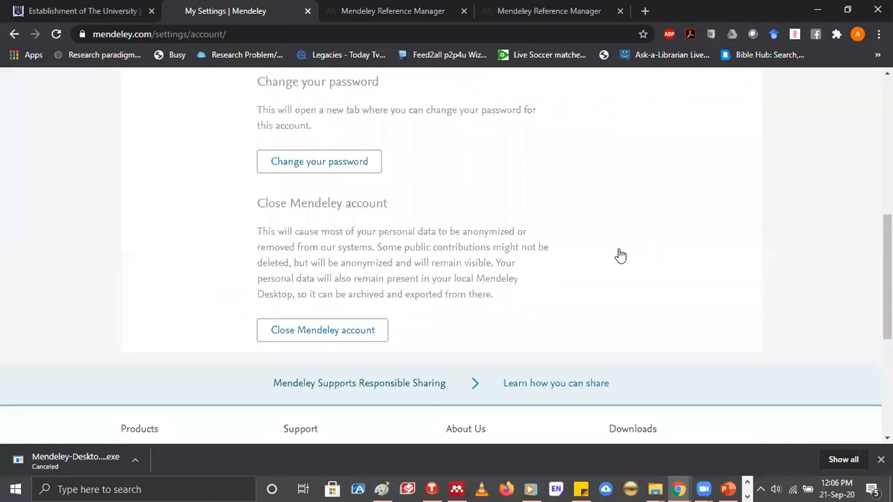
scroll(635, 252, "down", 3)
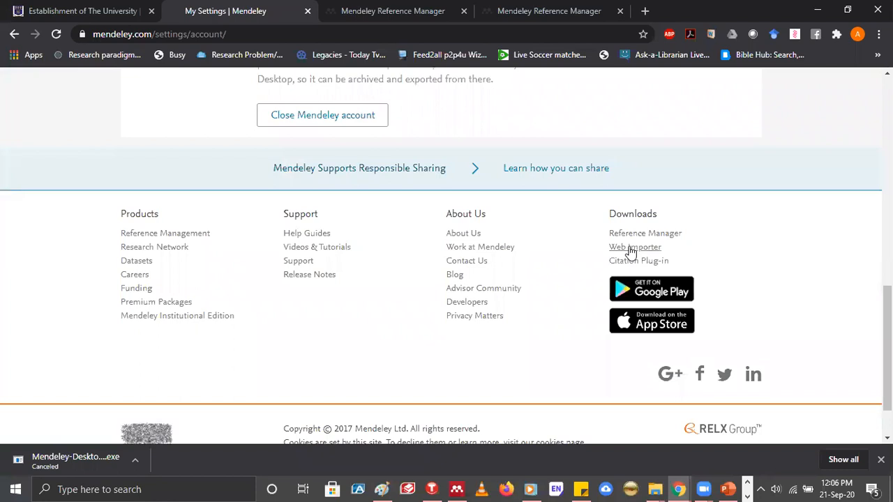
left_click(630, 248)
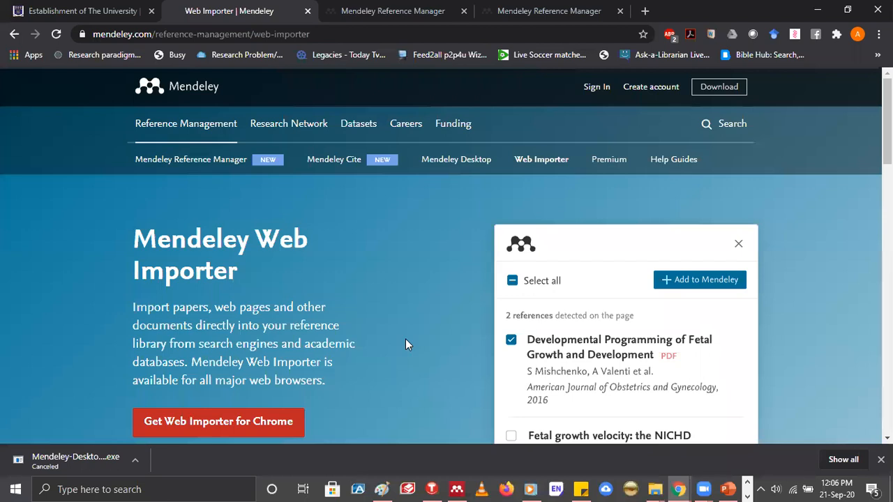
scroll(406, 340, "down", 3)
scroll(412, 335, "up", 1)
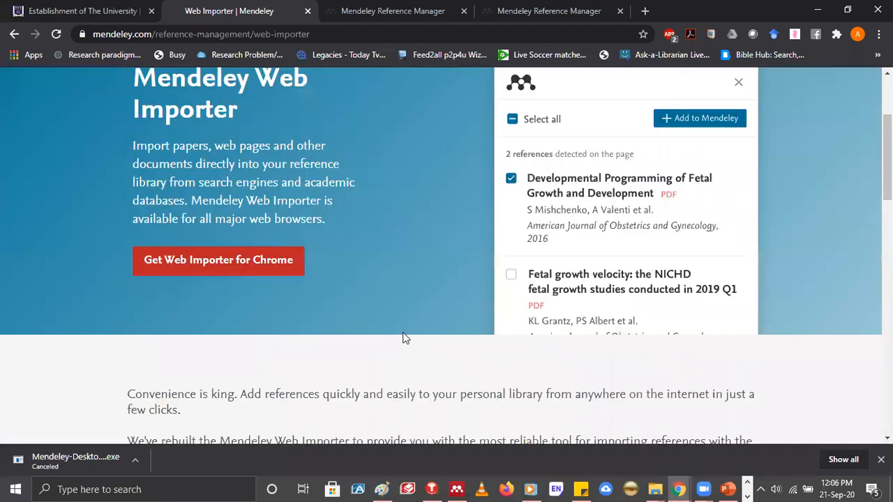
scroll(404, 332, "up", 1)
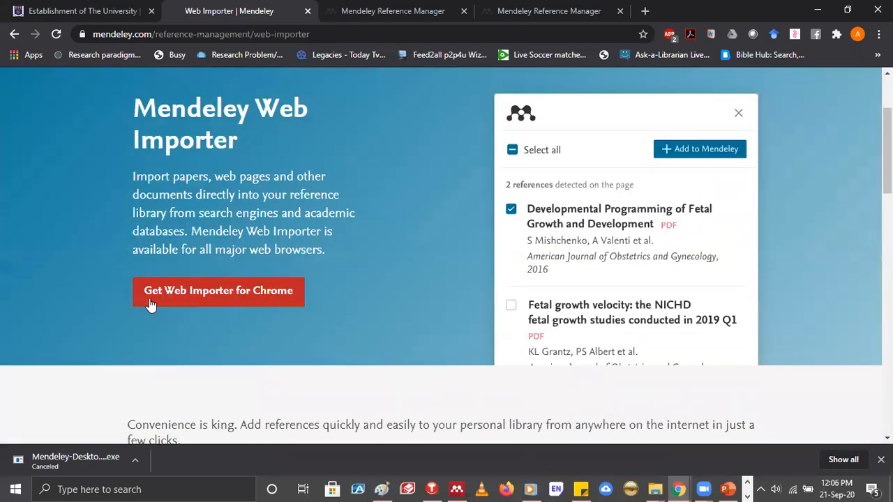
left_click(213, 296)
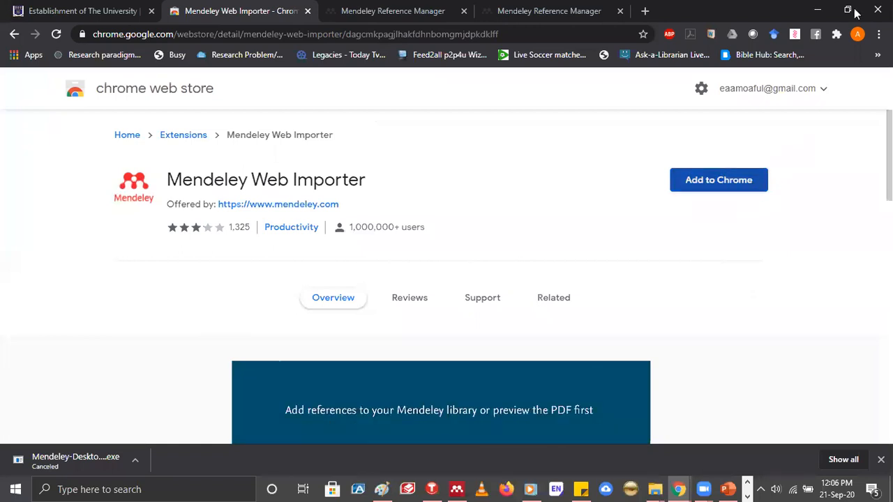
Add the Mendeley Web Importer extension to Chrome and check the list of installed extensions
left_click(712, 182)
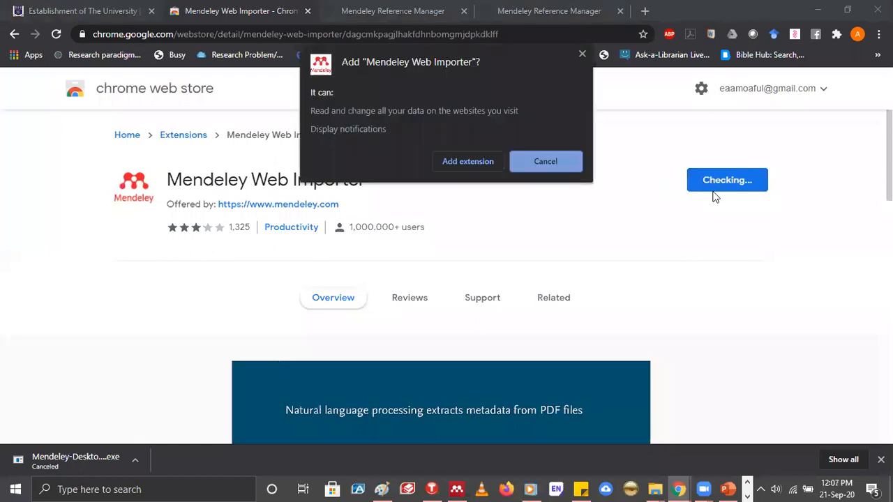
left_click(467, 161)
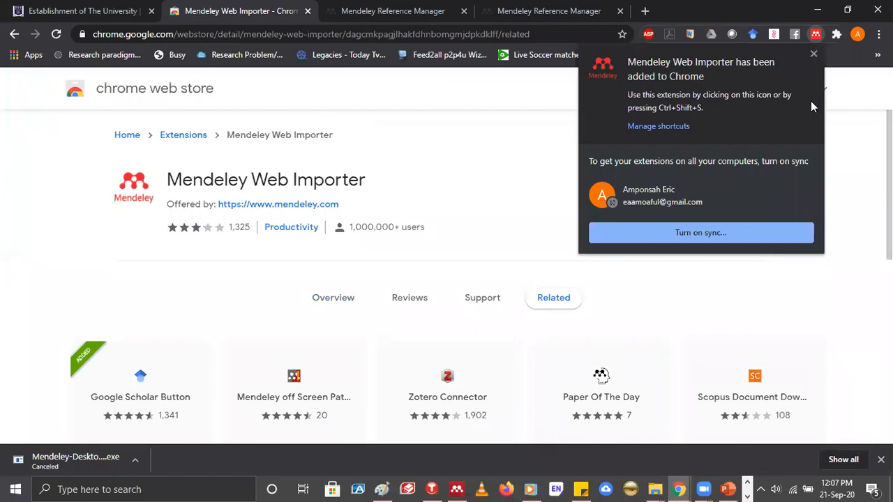
left_click(838, 49)
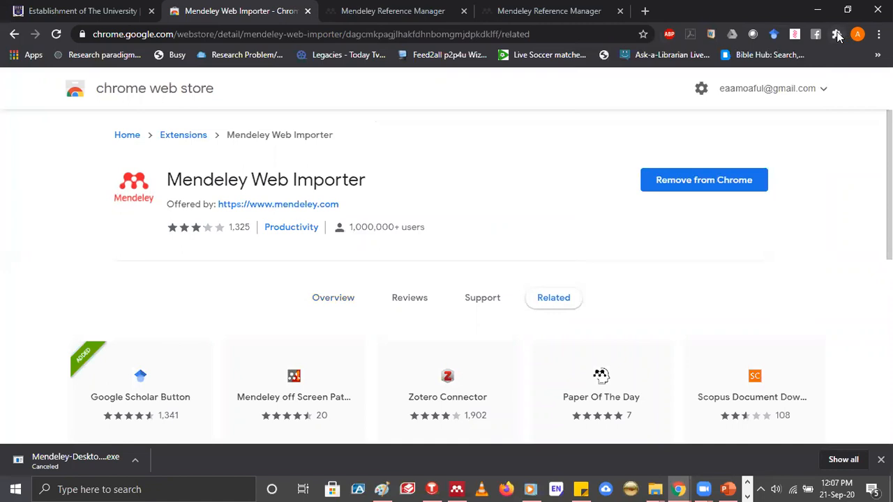
left_click(838, 34)
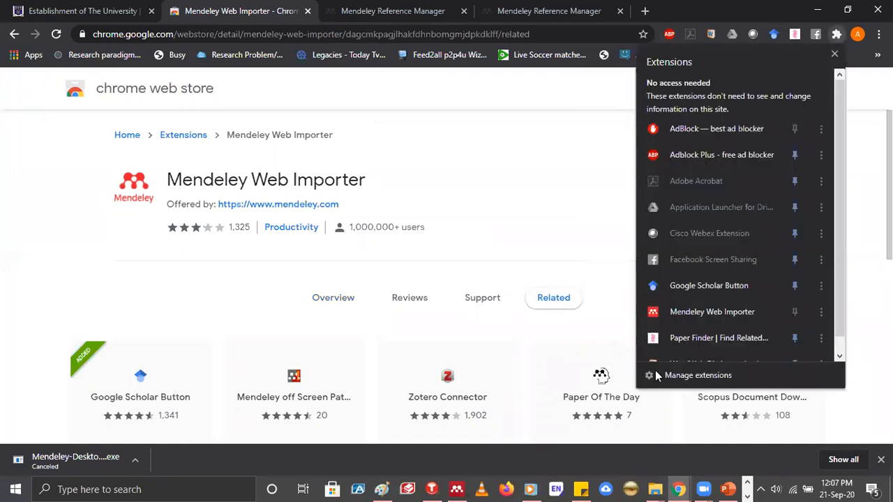
left_click(835, 54)
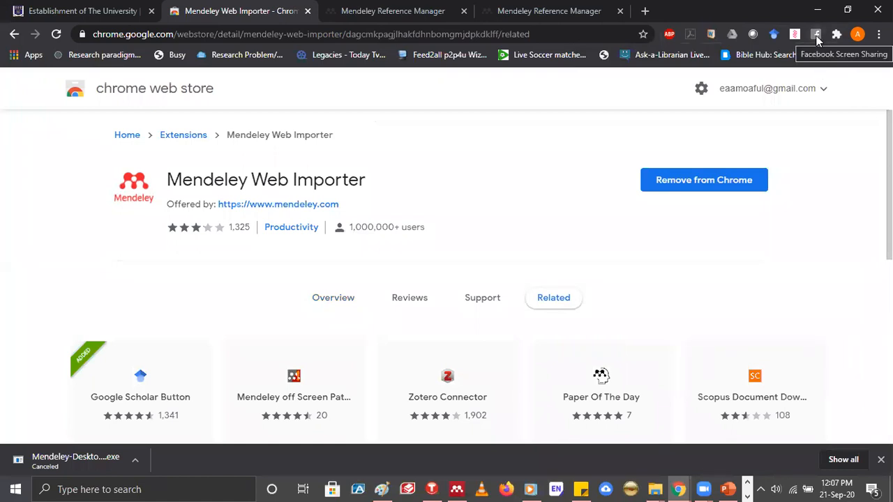
Remove the Facebook Screen Sharing extension from Chrome
right_click(818, 40)
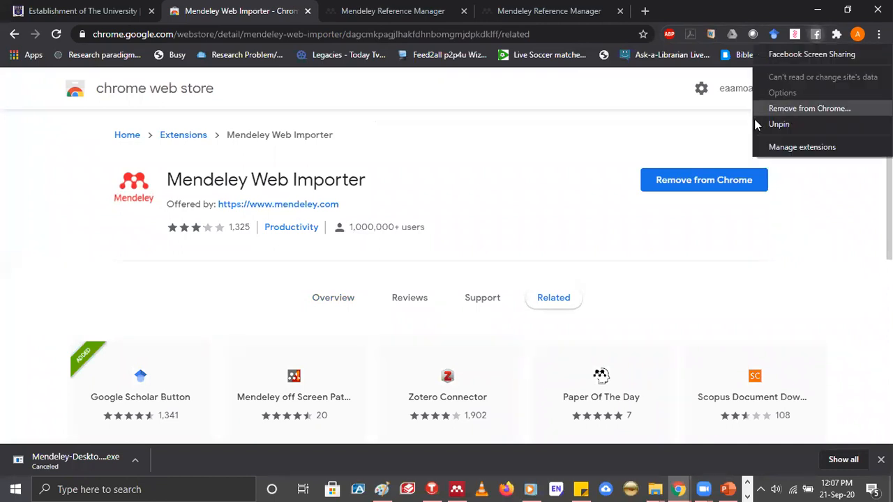
left_click(756, 115)
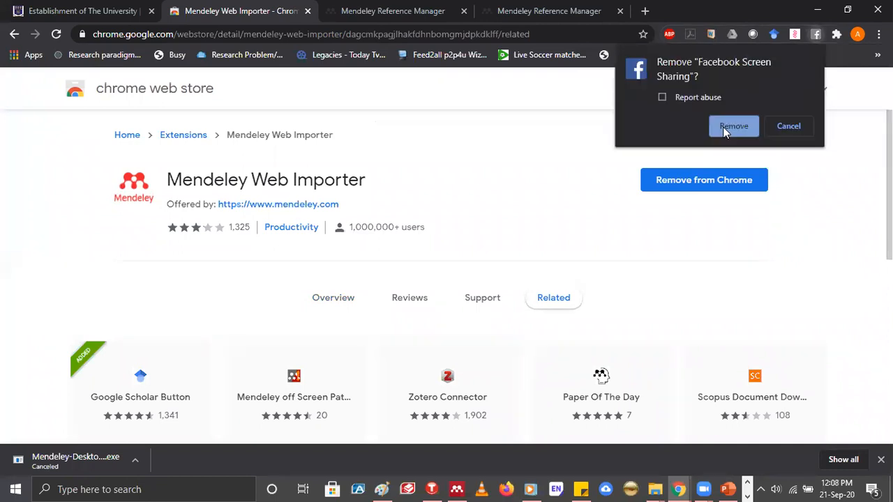
left_click(726, 128)
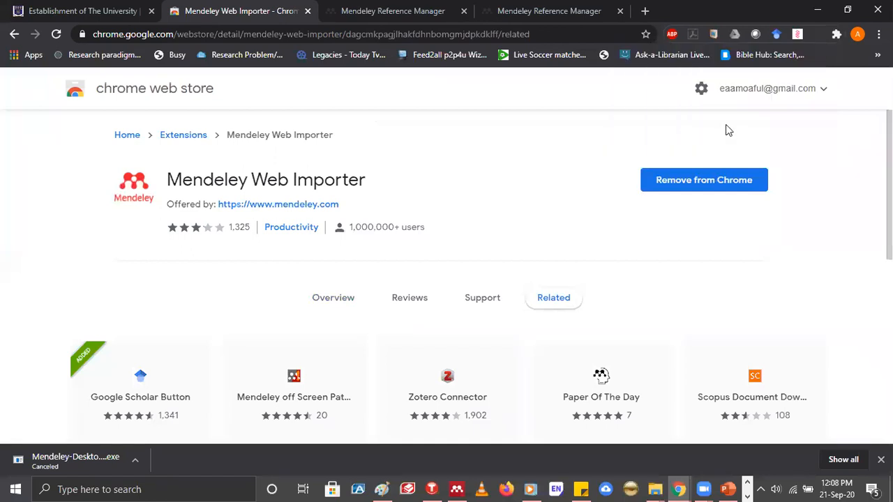
Pin the Mendeley Web Importer extension so it stays available beside the address bar
left_click(837, 35)
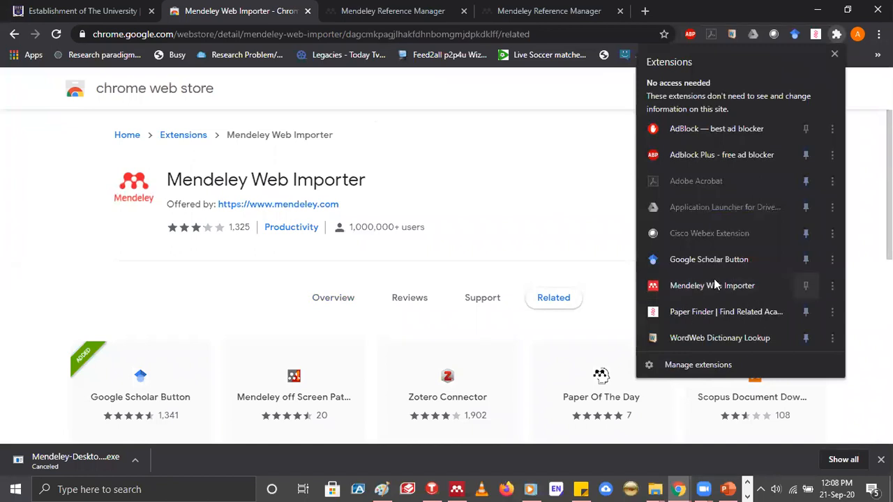
left_click(806, 286)
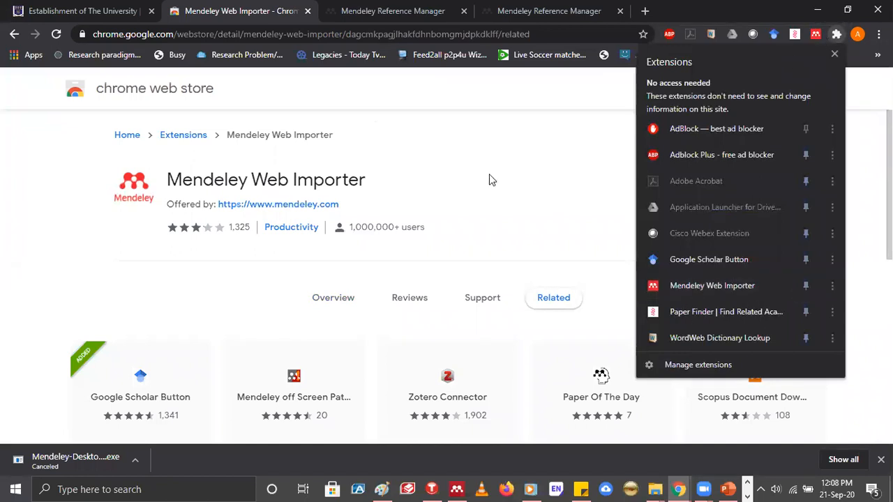
left_click(837, 35)
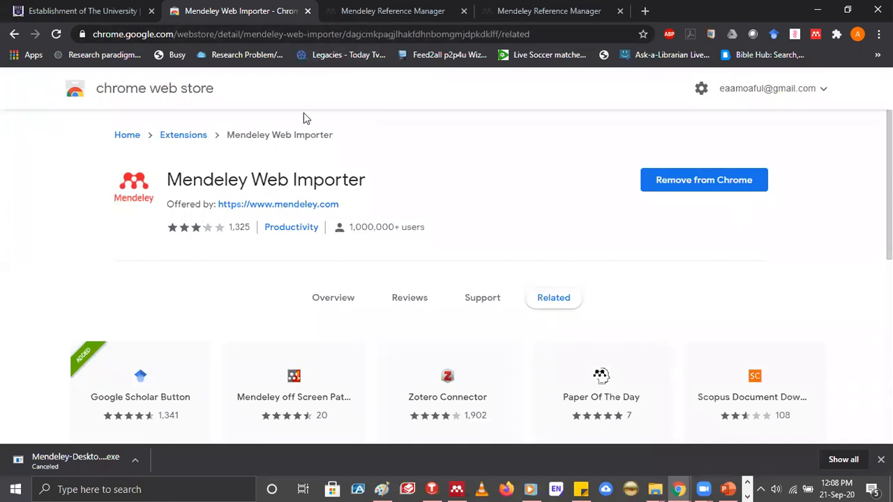
Load sciencedirect.com in place of the Chrome Web Store page
key("ctrl+Tab")
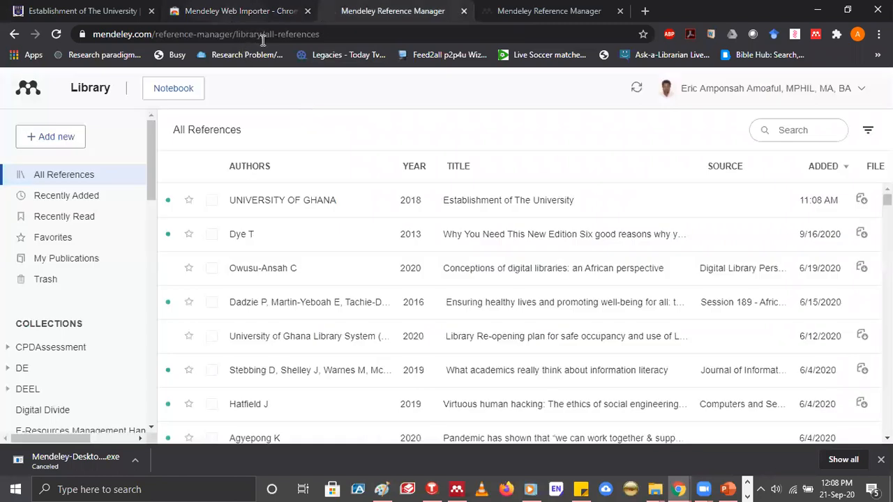
key("ctrl+shift+Tab")
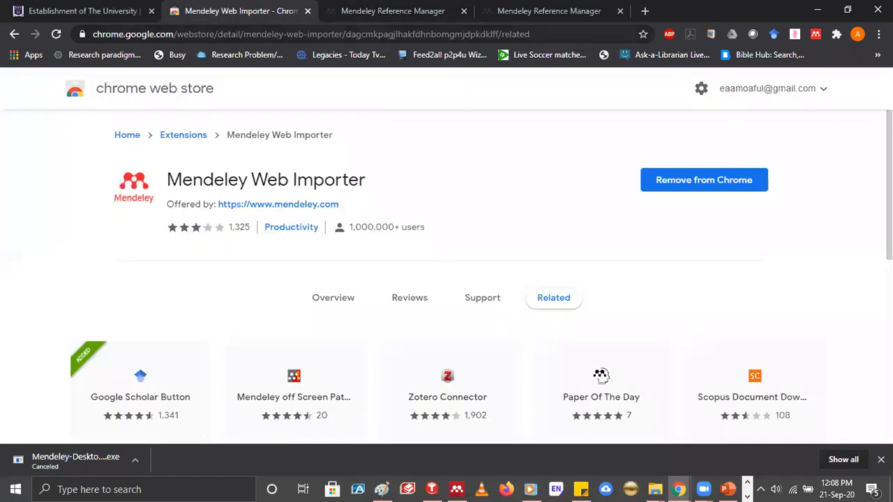
left_click(262, 34)
type("sc")
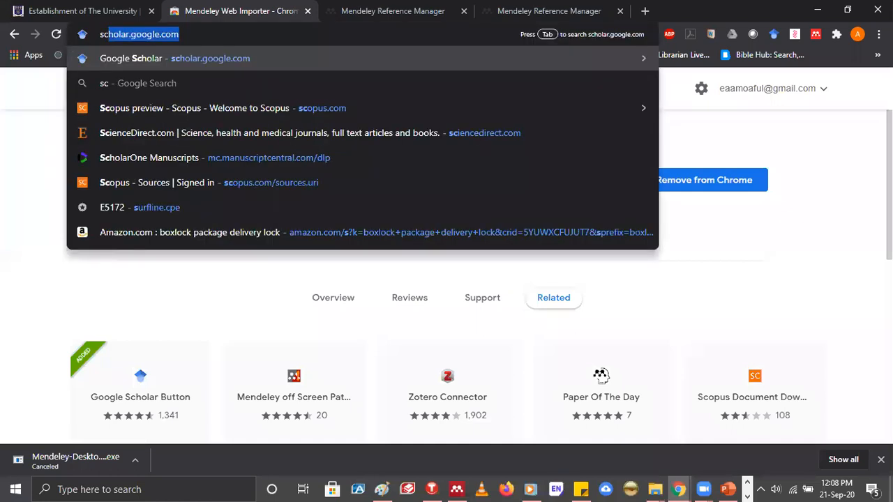
type("ie")
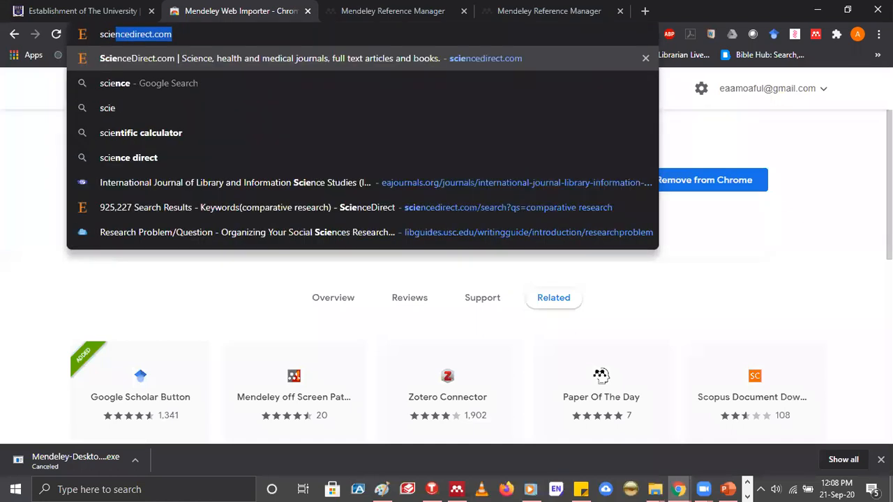
key("Return")
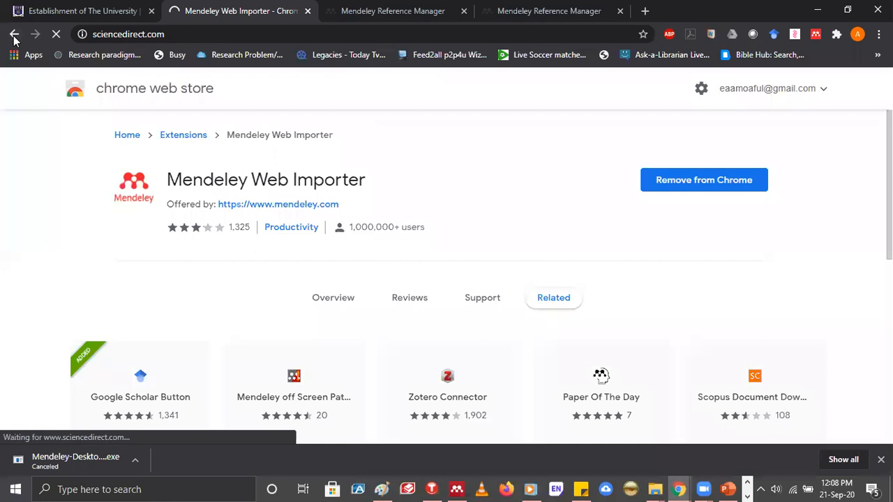
Load Google Scholar in place of the last open Mendeley Reference Manager page
left_click(390, 37)
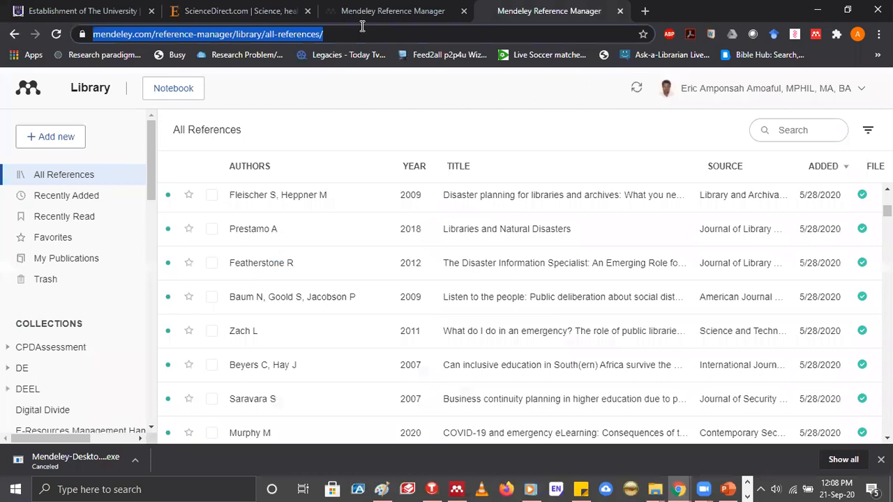
type("sch")
key("Return")
Return to ScienceDirect and search by keywords for "population and migration"
left_click(222, 11)
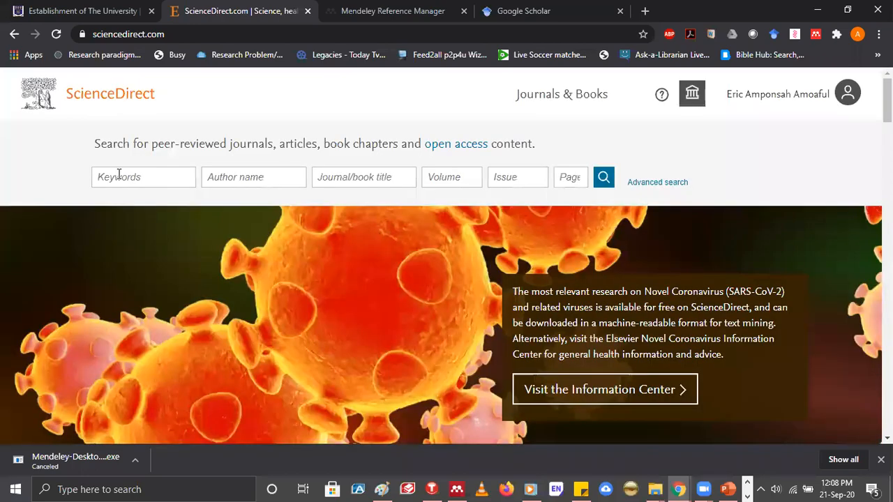
left_click(119, 174)
type("populatio")
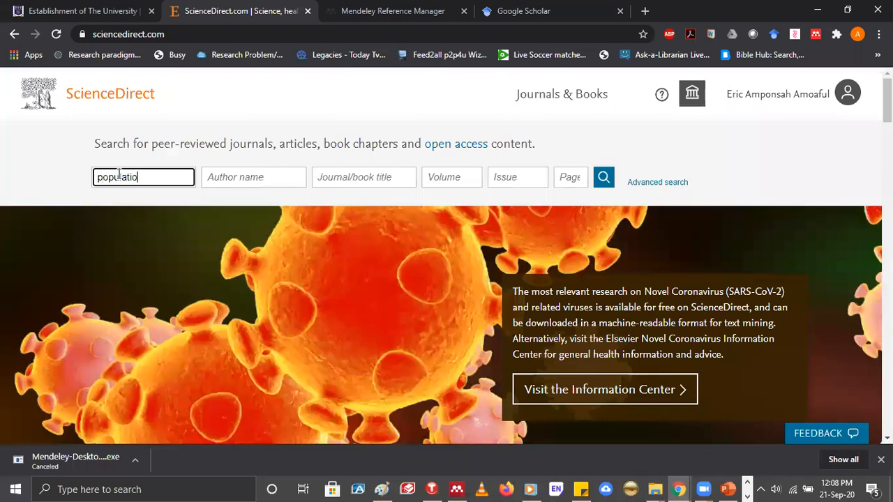
type("n and migration")
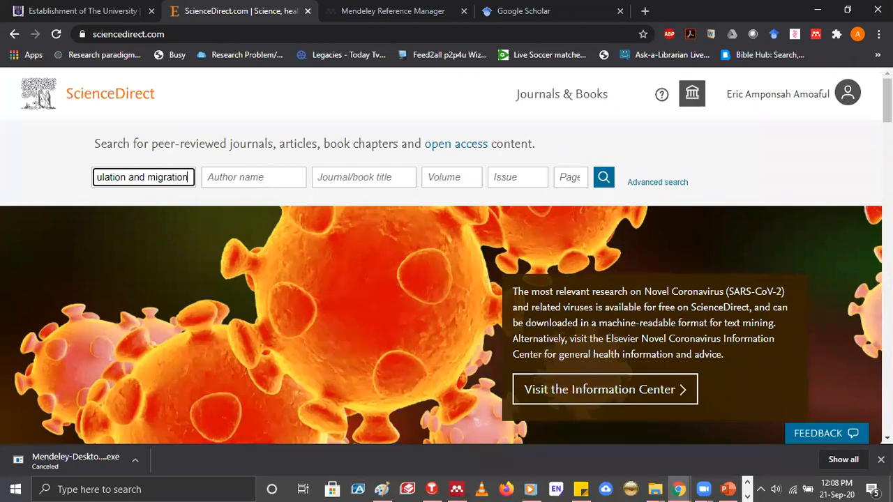
key("Return")
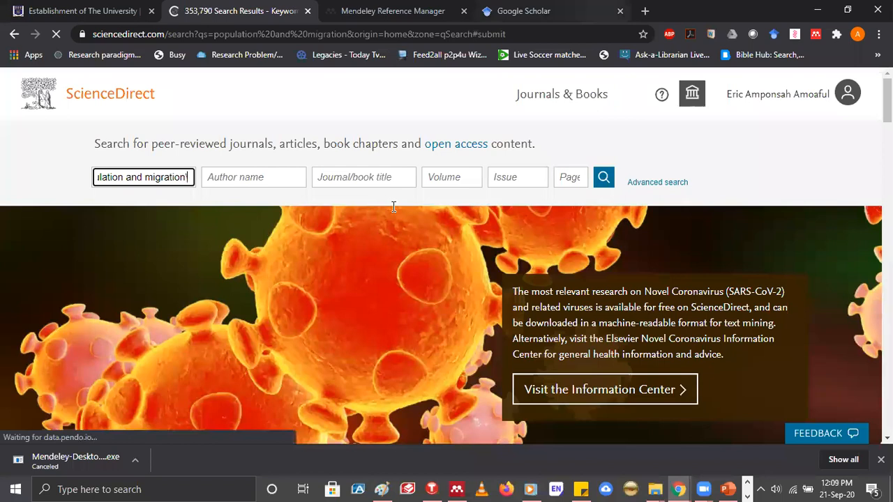
Switch to Google Scholar and search its articles for "urban migration"
key("ctrl+Tab")
key("ctrl+Tab")
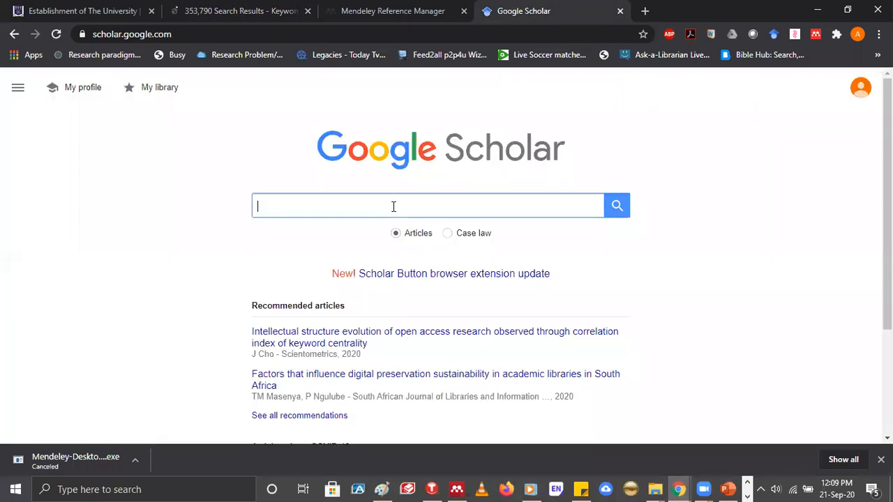
left_click(393, 206)
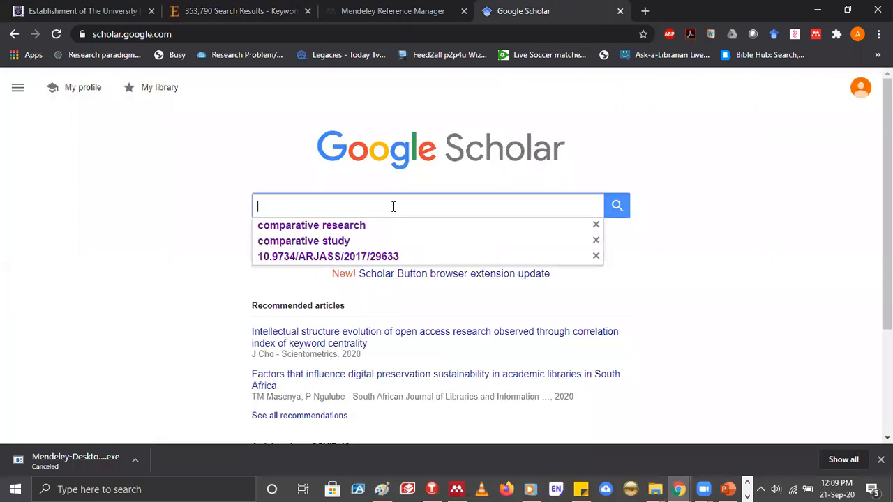
type("urban migration")
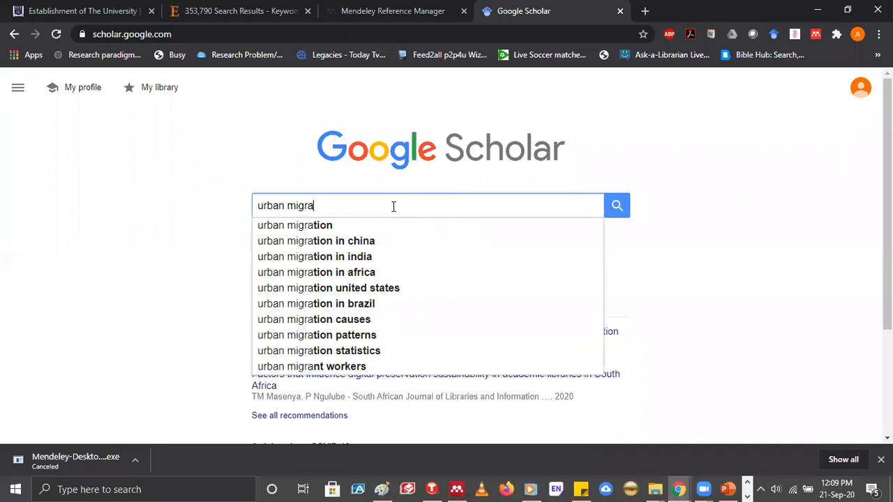
key("Return")
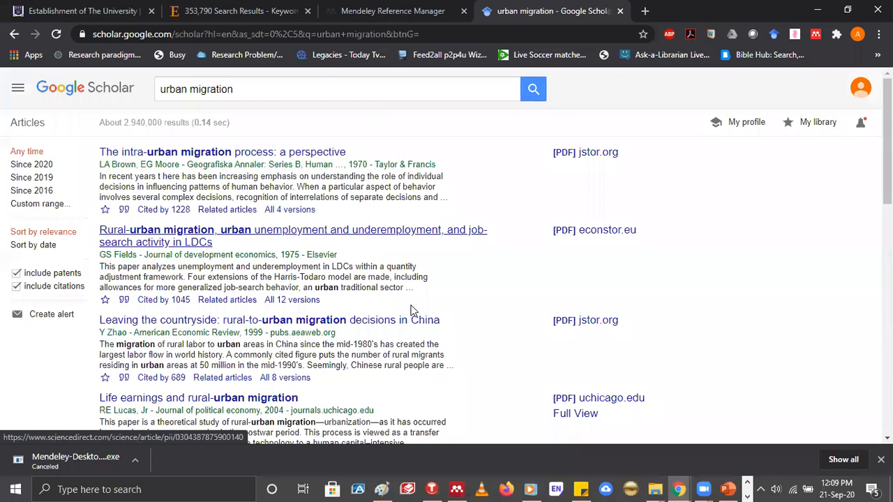
Return to the ScienceDirect results, open the Mendeley Web Importer, consent to its data use and sign in
key("ctrl+2")
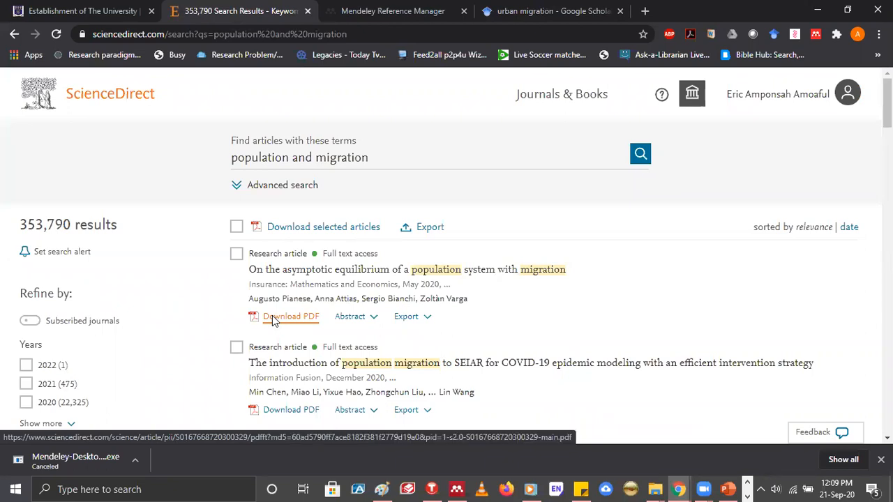
left_click(816, 36)
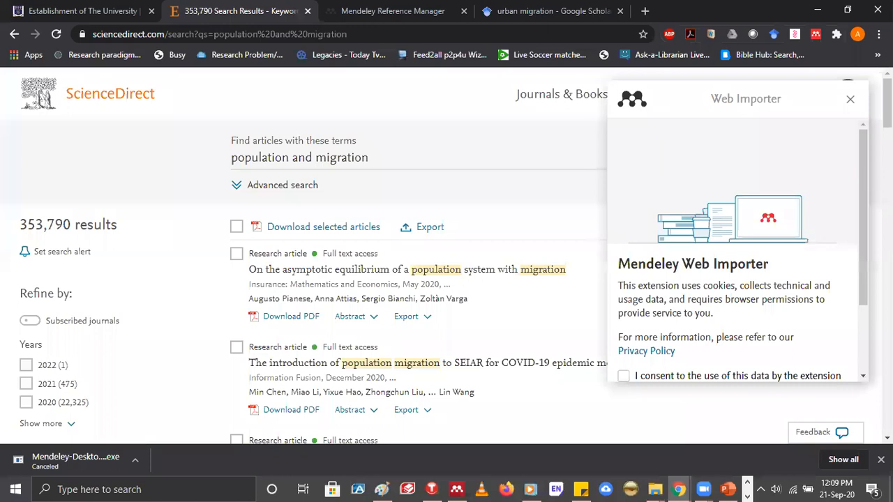
scroll(707, 272, "down", 2)
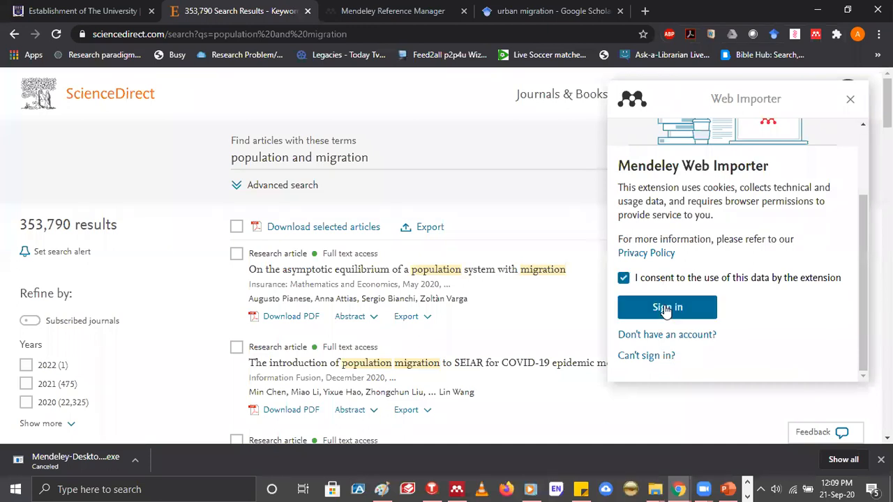
left_click(666, 310)
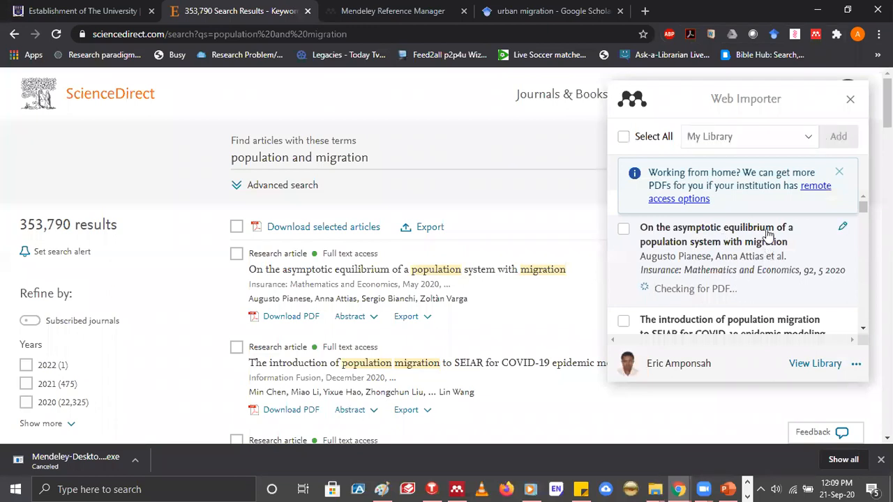
Look through the references the Web Importer has detected on the ScienceDirect results page
left_click(865, 334)
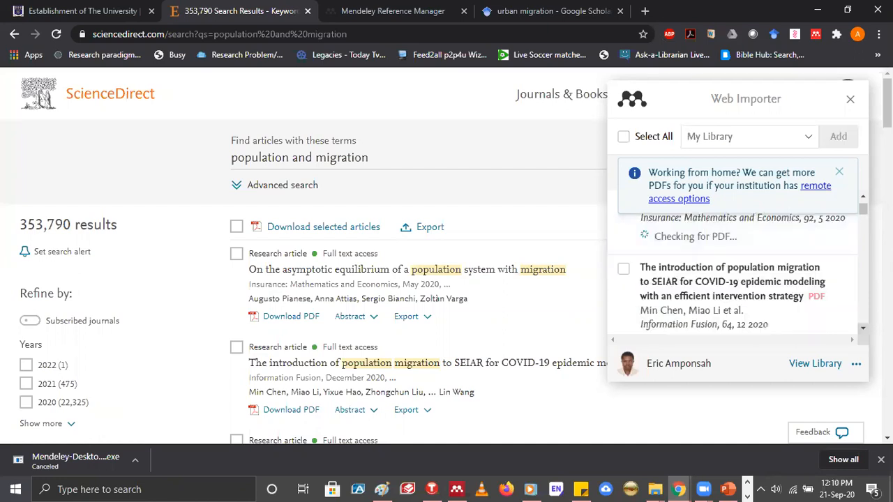
left_click(863, 200)
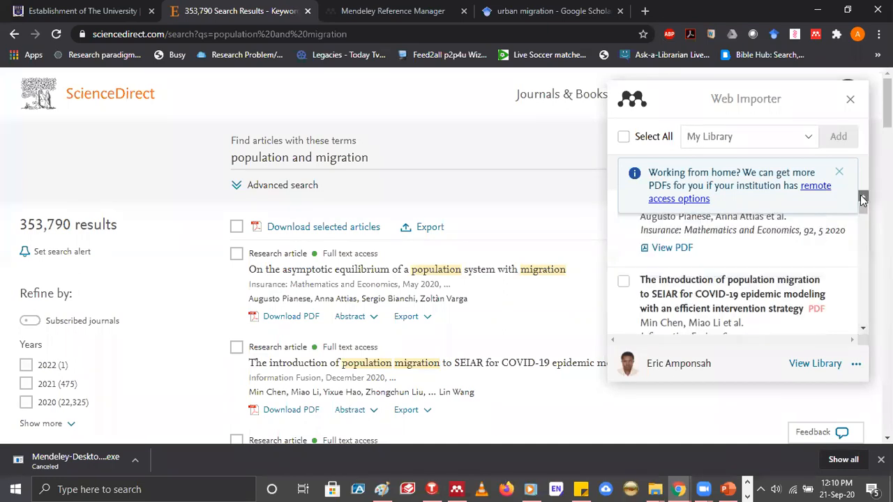
left_click(863, 201)
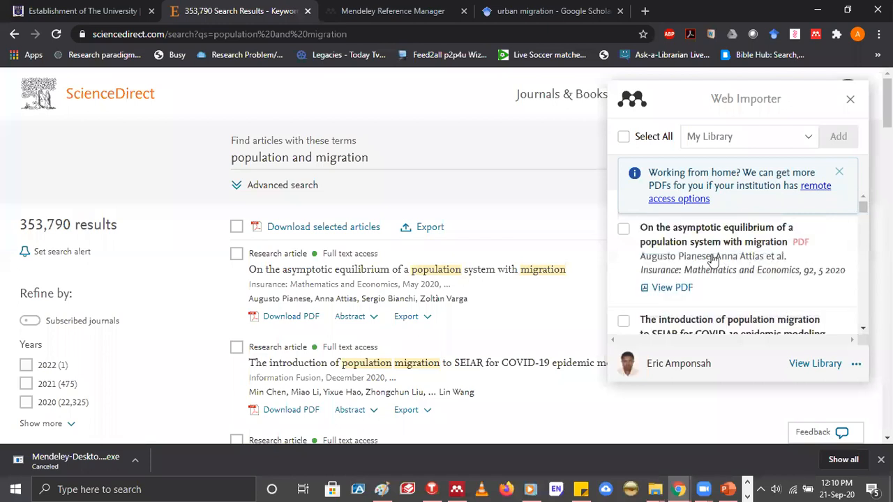
left_click(864, 333)
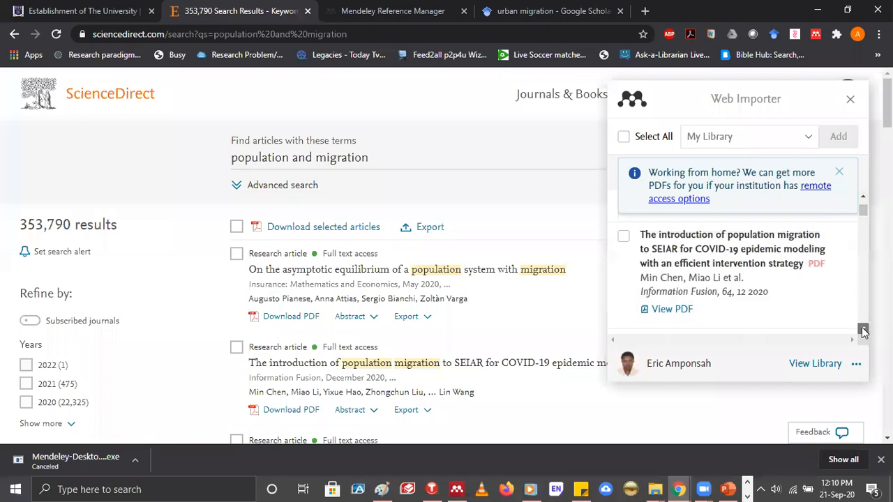
left_click(864, 333)
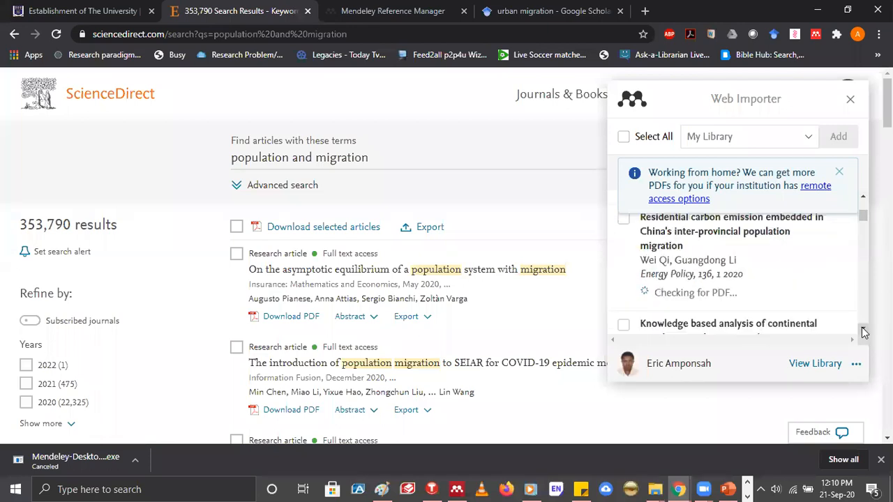
left_click(863, 331)
left_click(864, 330)
scroll(864, 199, "down", 1)
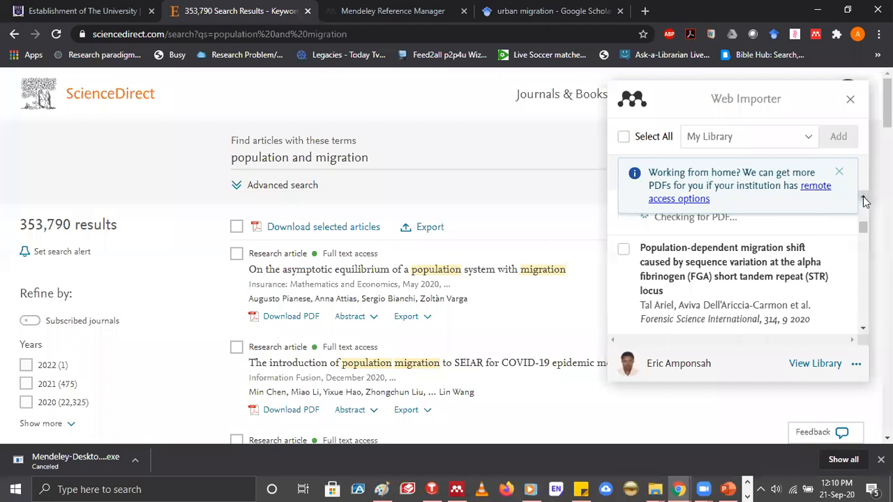
left_click(864, 199)
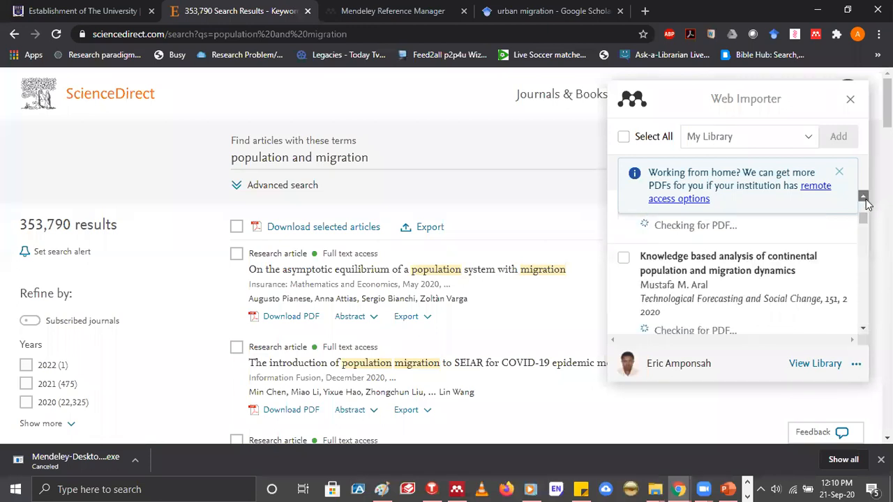
left_click(865, 199)
left_click(865, 199)
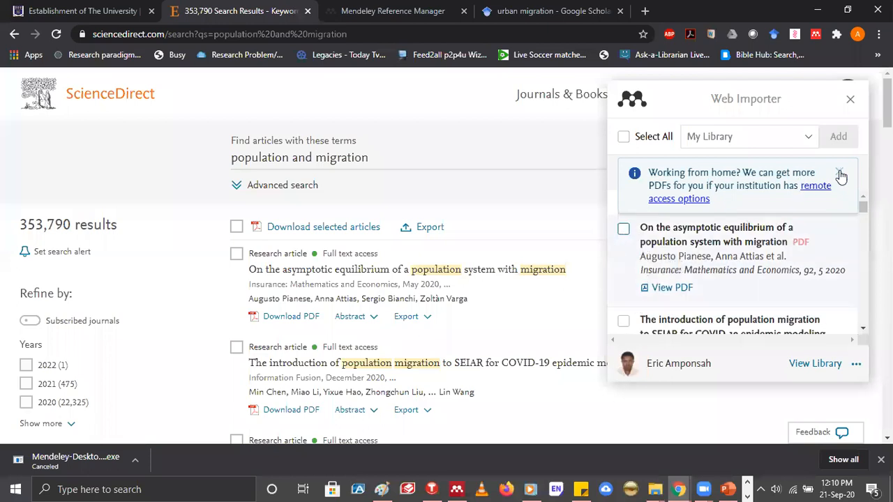
Import "On the asymptotic equilibrium of a population system with migration" into My Library and dismiss the remote access notice
left_click(624, 229)
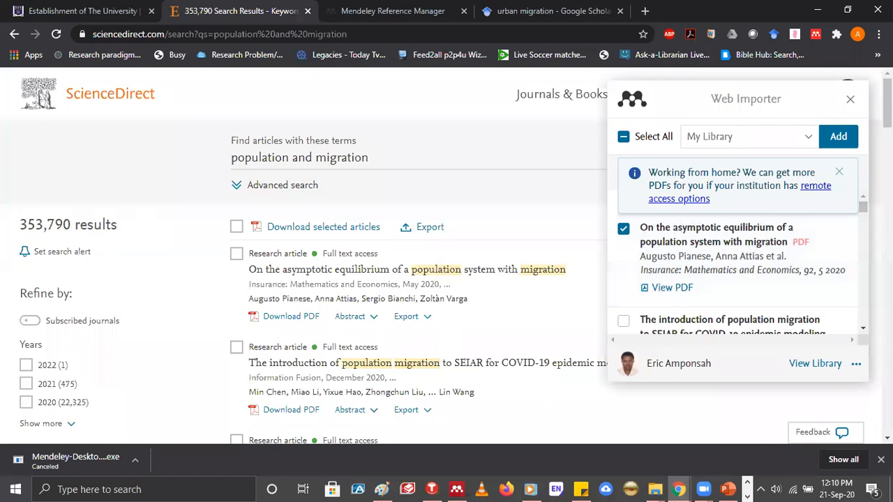
scroll(845, 170, "down", 20)
scroll(834, 158, "down", 3)
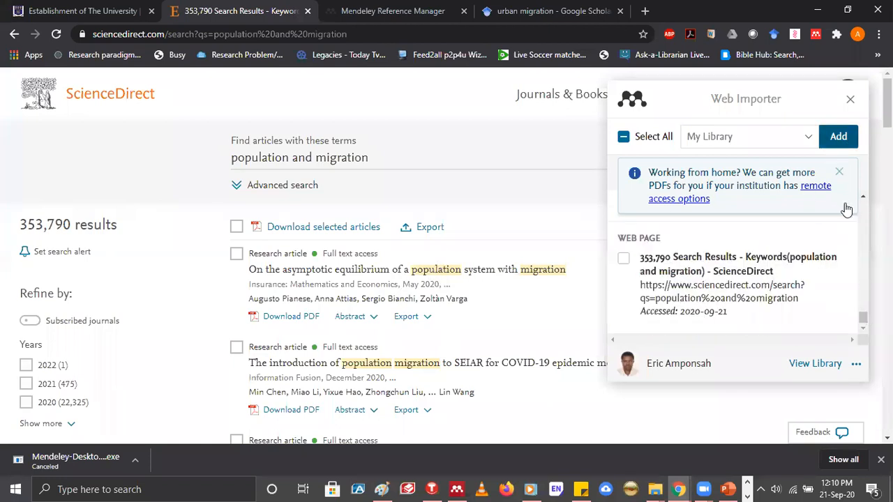
scroll(846, 209, "up", 10)
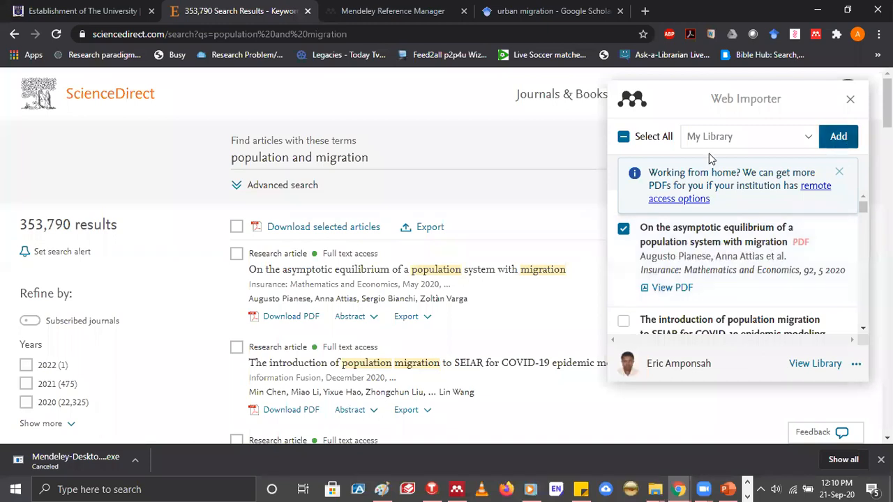
left_click(810, 142)
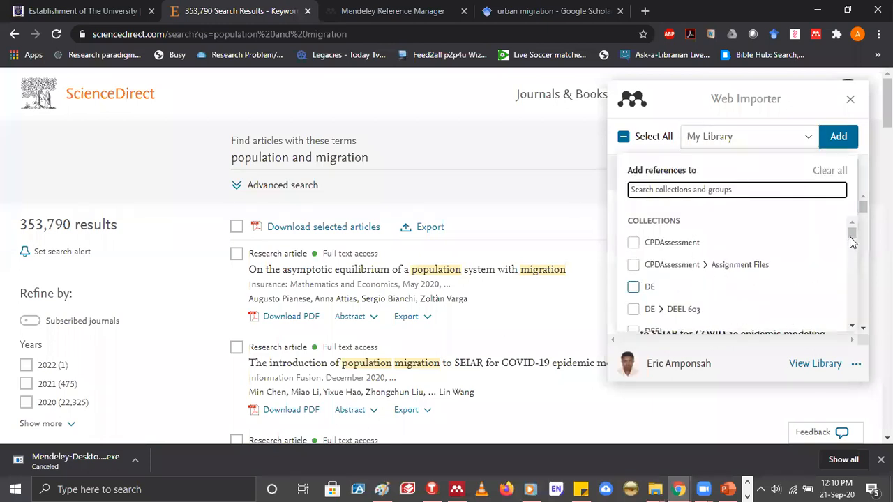
scroll(854, 259, "down", 3)
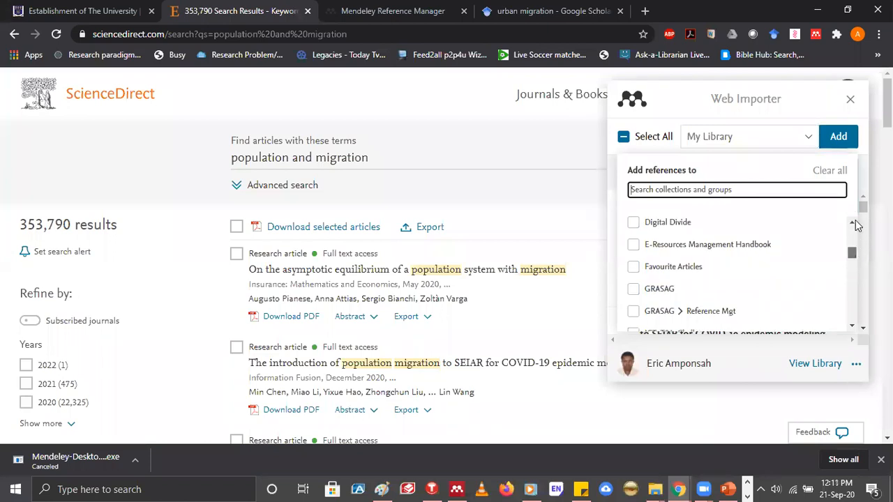
scroll(855, 216, "down", 5)
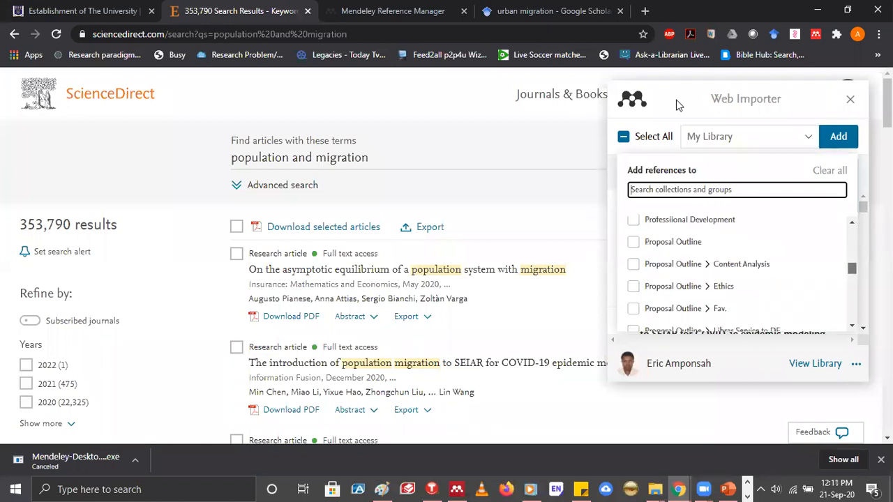
left_click(839, 137)
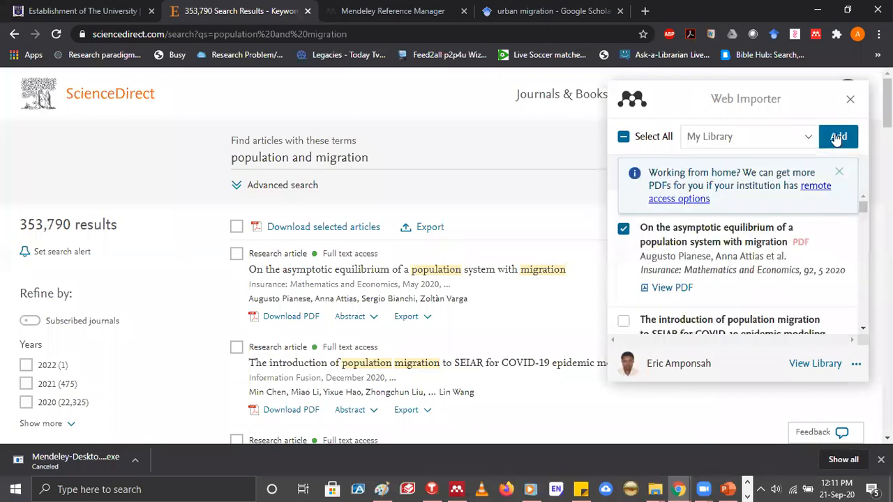
left_click(840, 174)
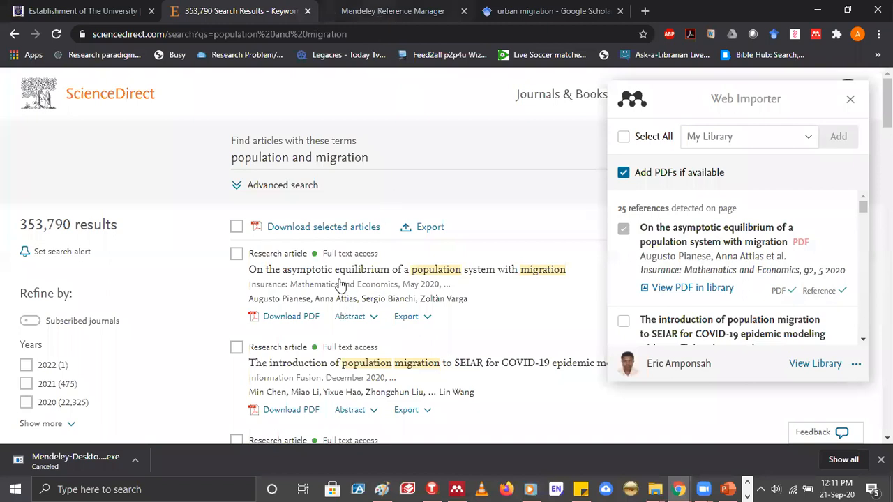
Check All References in the web library, and switch to Mendeley Desktop to sync it and show My Library
key("ctrl+Tab")
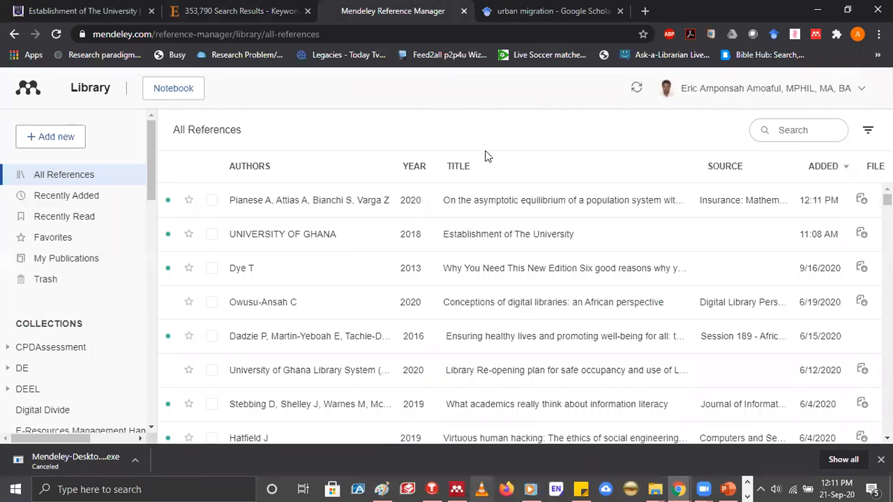
key("alt+Tab")
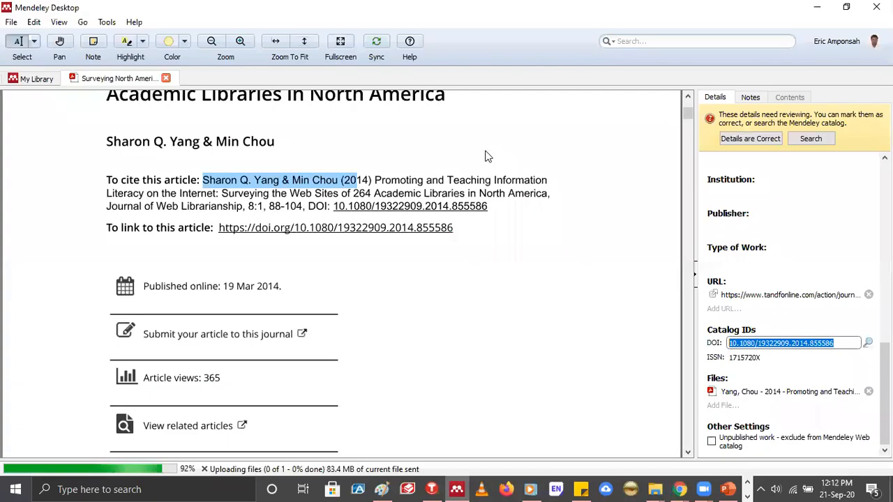
left_click(376, 45)
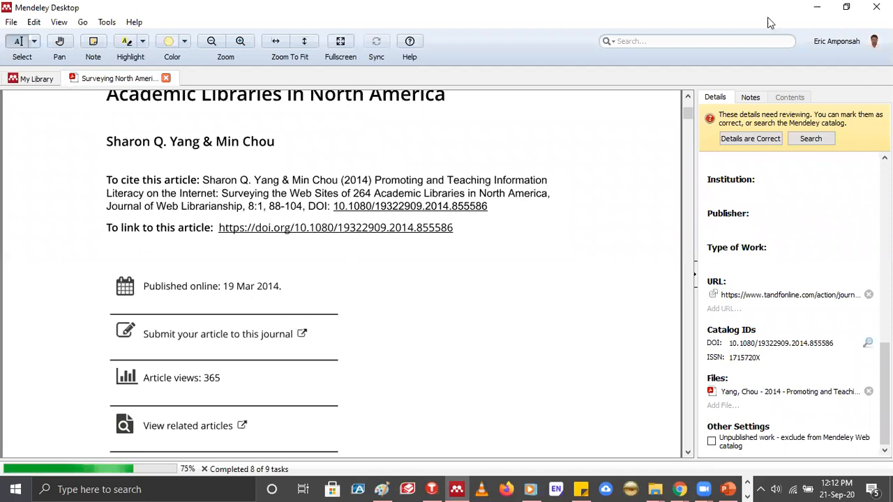
left_click(37, 79)
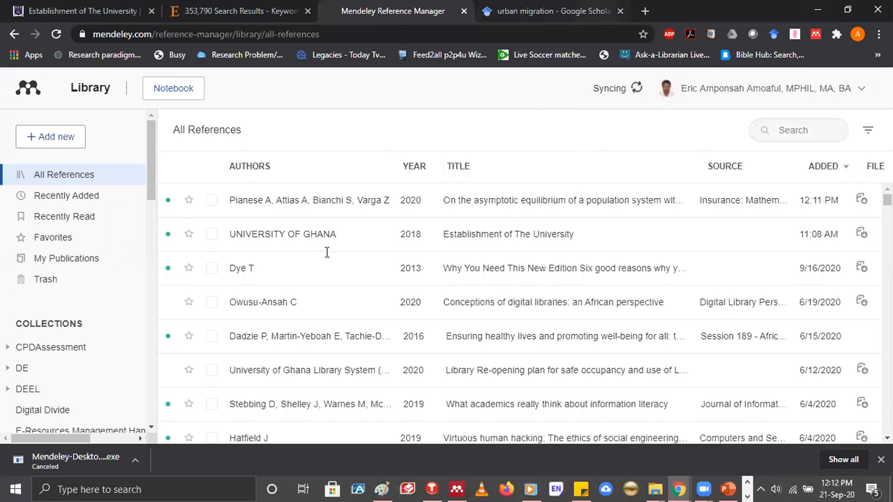
Switch to the Google Scholar results for "urban migration" and open the Mendeley Web Importer on them
key("ctrl+Tab")
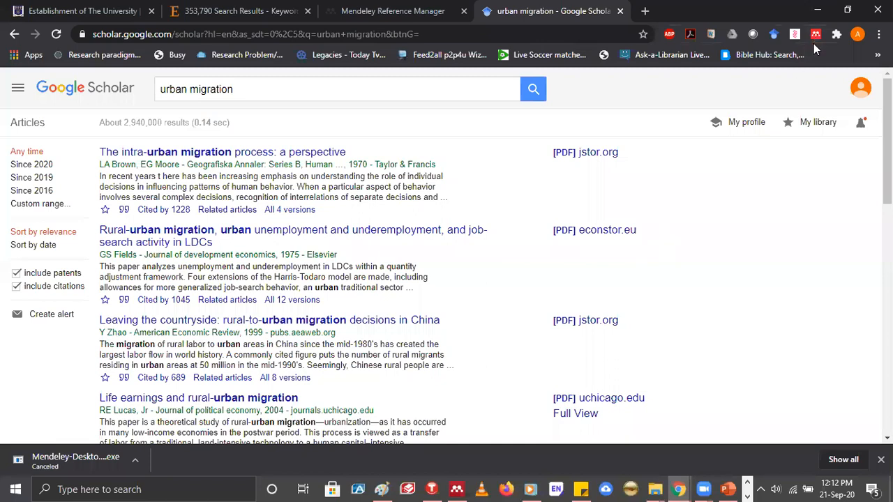
left_click(814, 42)
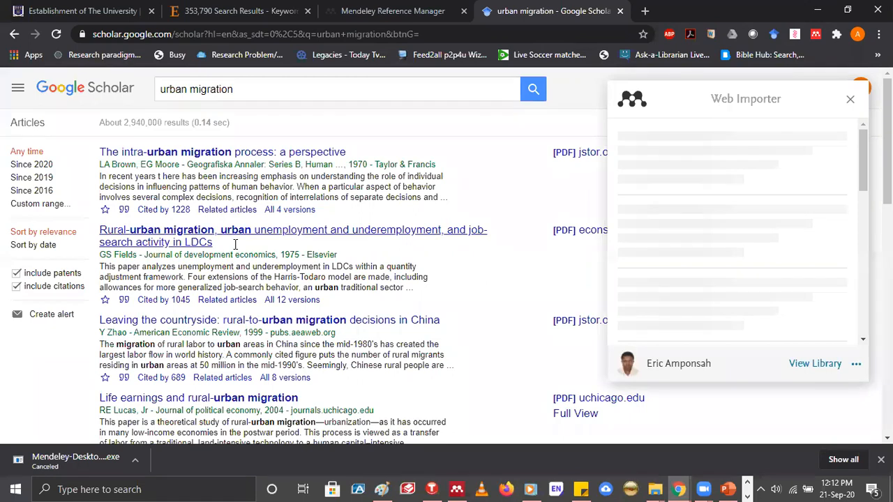
scroll(235, 243, "down", 3)
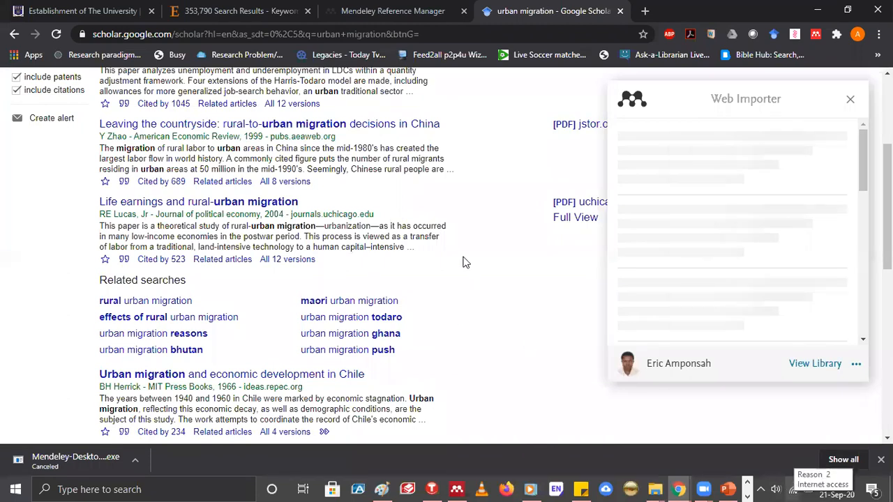
scroll(461, 262, "down", 1)
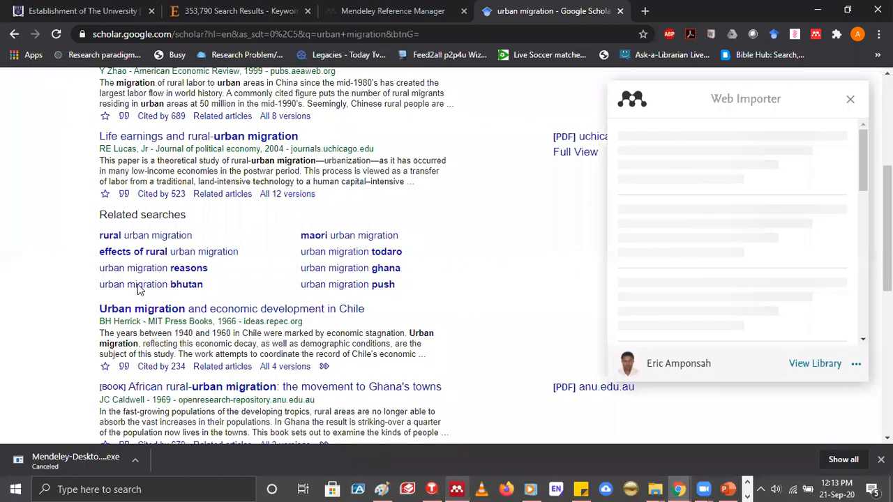
Switch to Mendeley Desktop and show the Recently Added documents
key("alt+Tab")
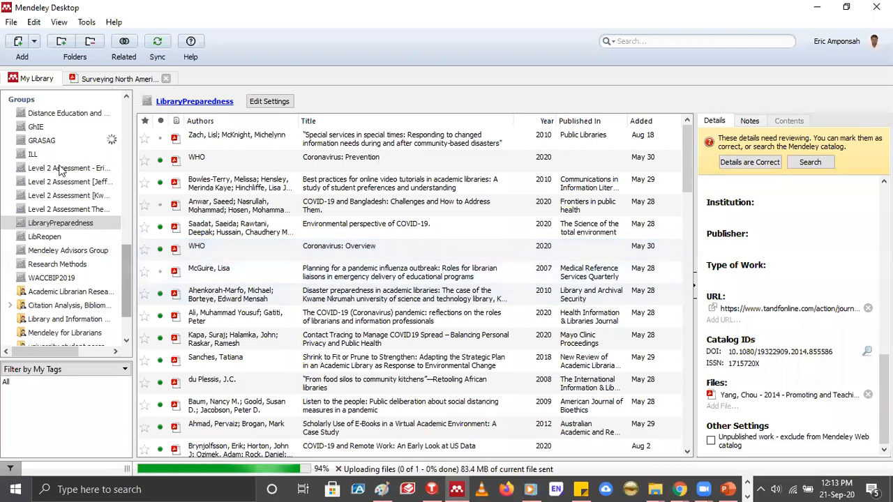
scroll(61, 165, "up", 10)
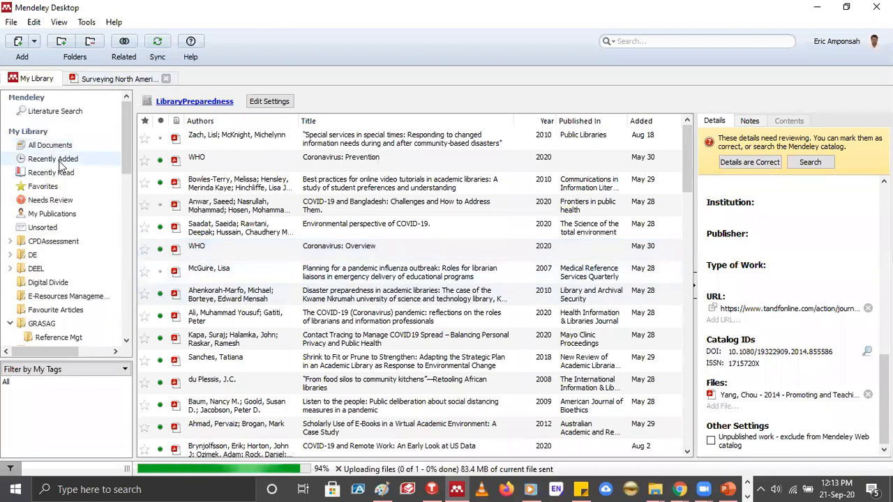
left_click(61, 160)
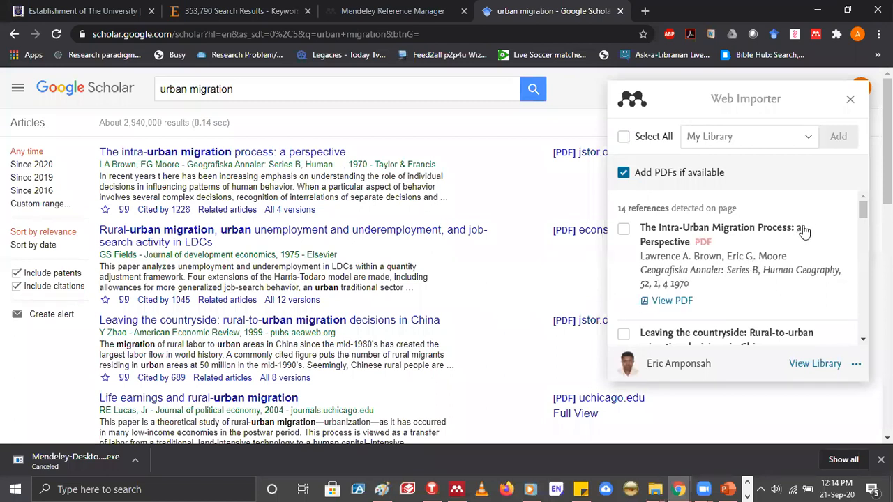
Import "The Intra-Urban Migration Process: a Perspective" from the Google Scholar results into My Library with the Web Importer
scroll(726, 277, "down", 10)
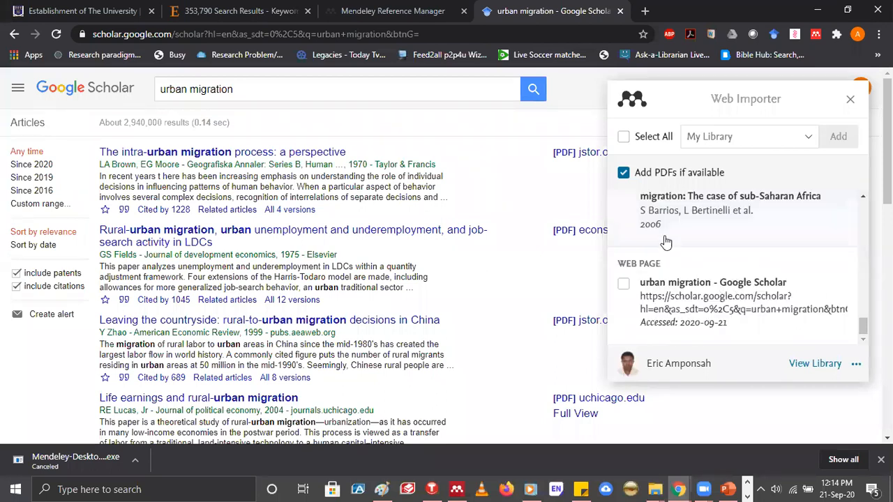
scroll(625, 240, "up", 10)
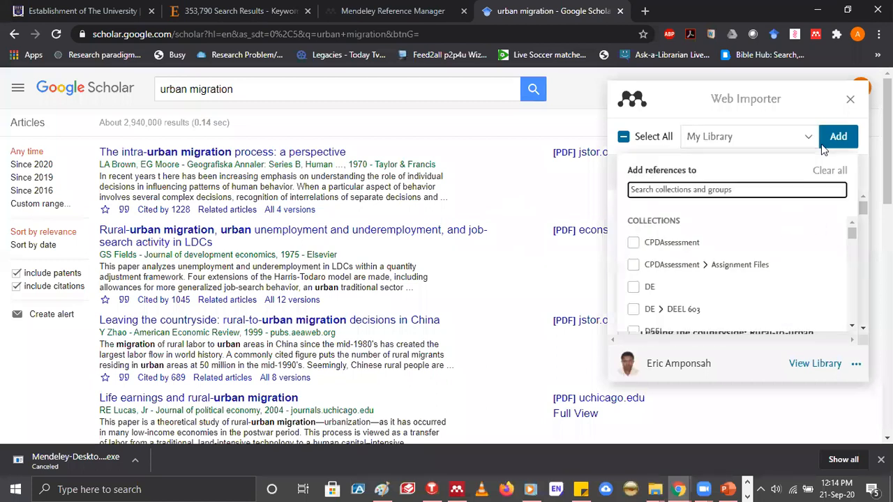
left_click(841, 103)
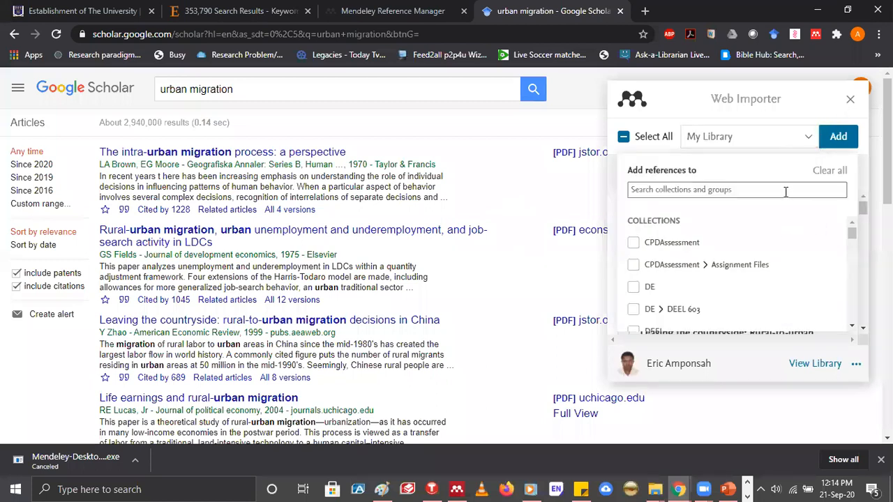
left_click(837, 138)
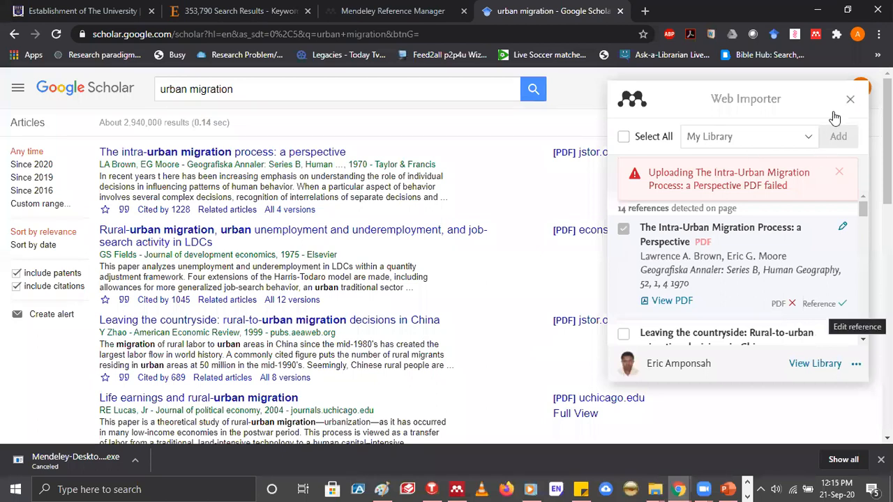
Open "Leaving the countryside: rural-to-urban migration decisions in China" from the Google Scholar results, view its page, and return to the ScienceDirect results
left_click(465, 301)
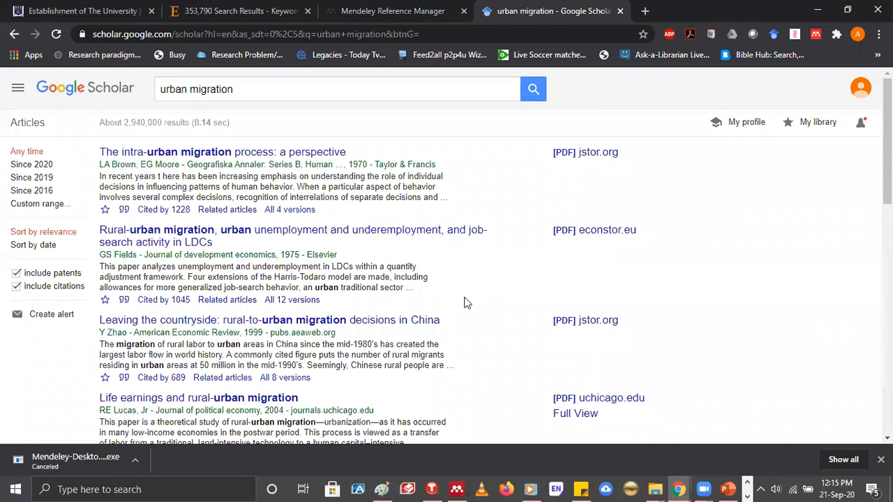
left_click(356, 321)
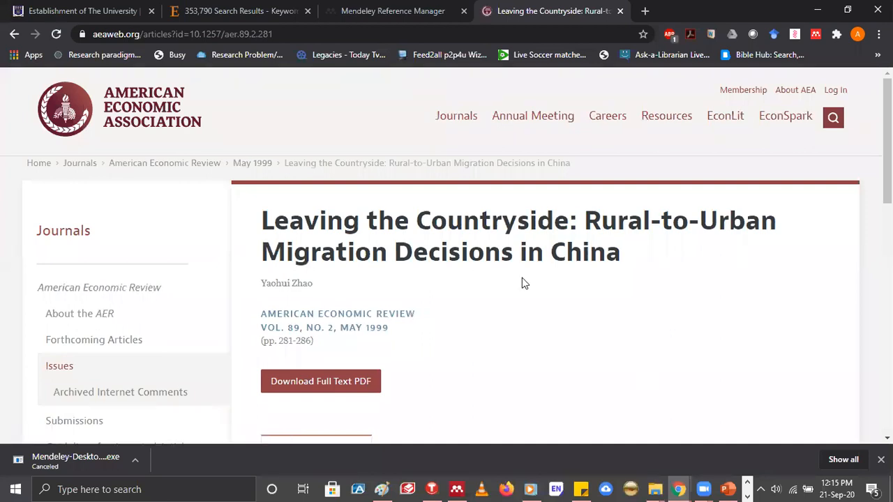
scroll(523, 281, "down", 1)
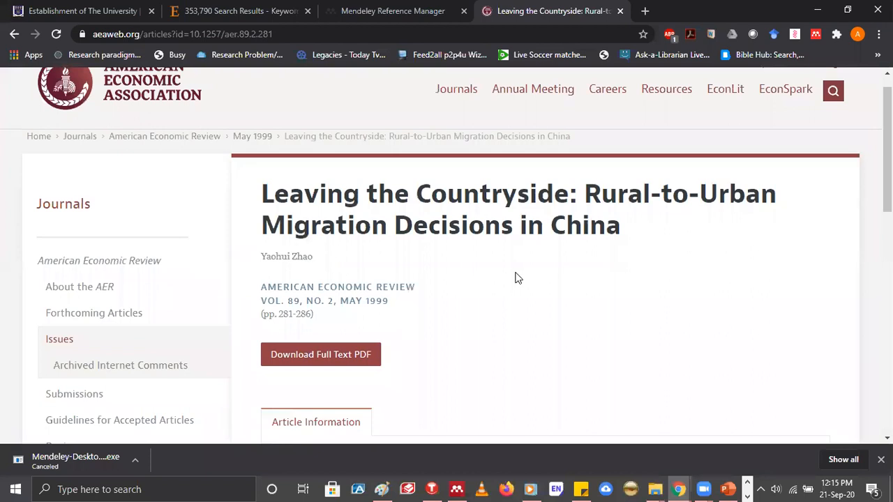
scroll(517, 277, "up", 1)
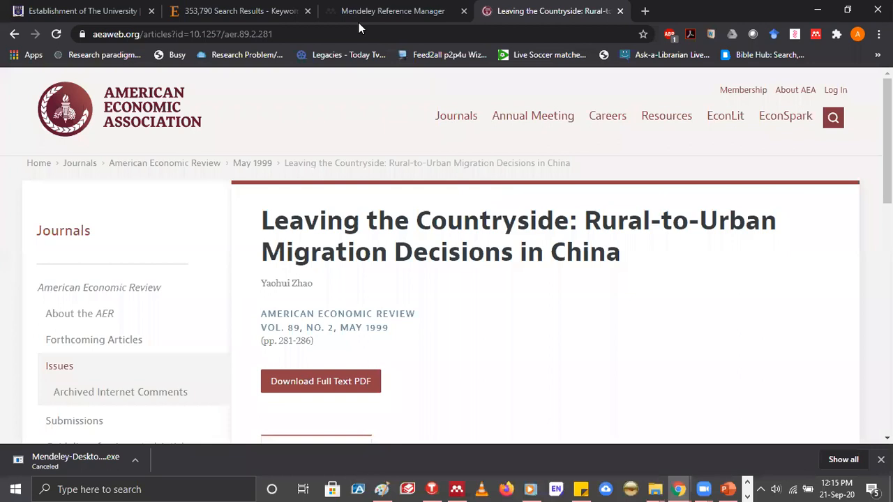
left_click(272, 11)
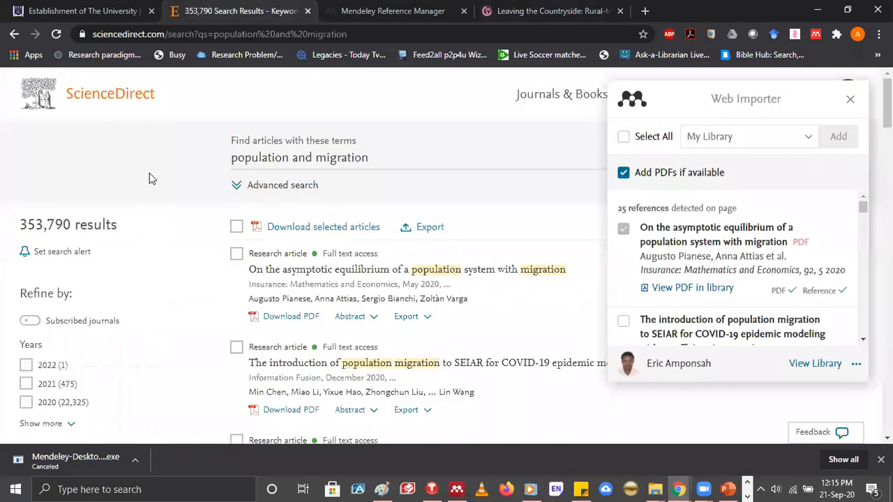
Switch to Mendeley Desktop and create a folder named "Mphil Mat" in My Library
key("ctrl+Tab")
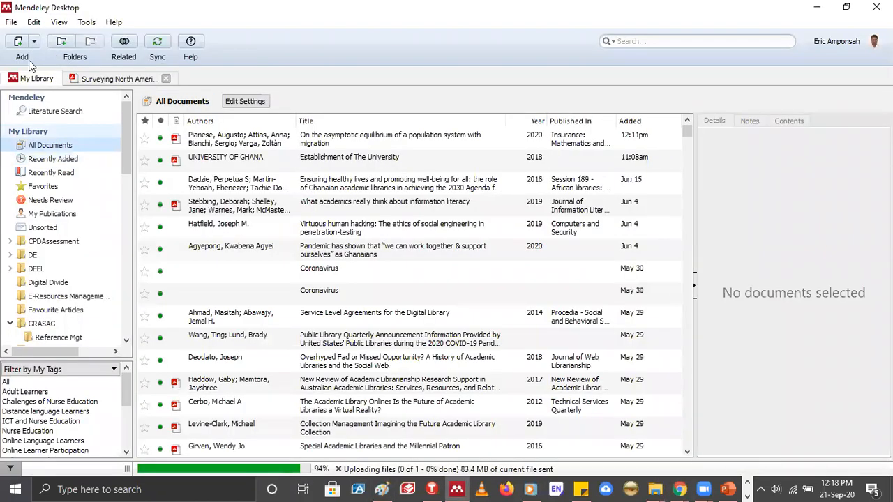
left_click(29, 60)
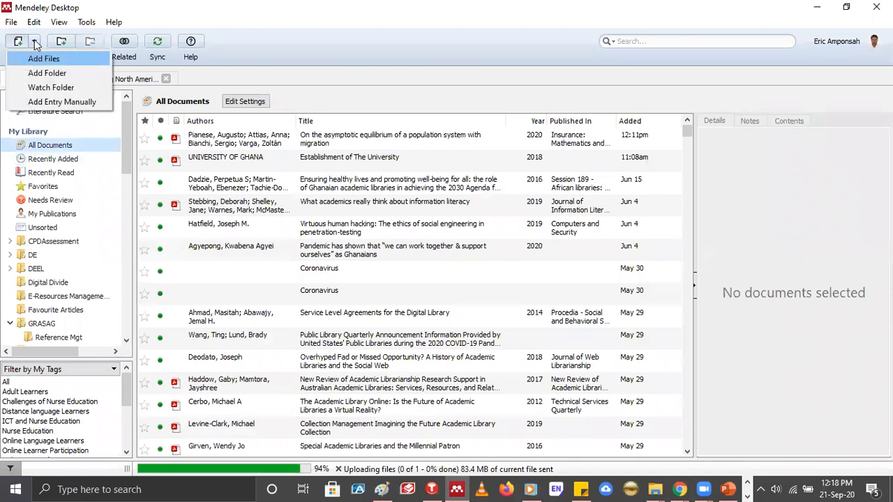
left_click(44, 146)
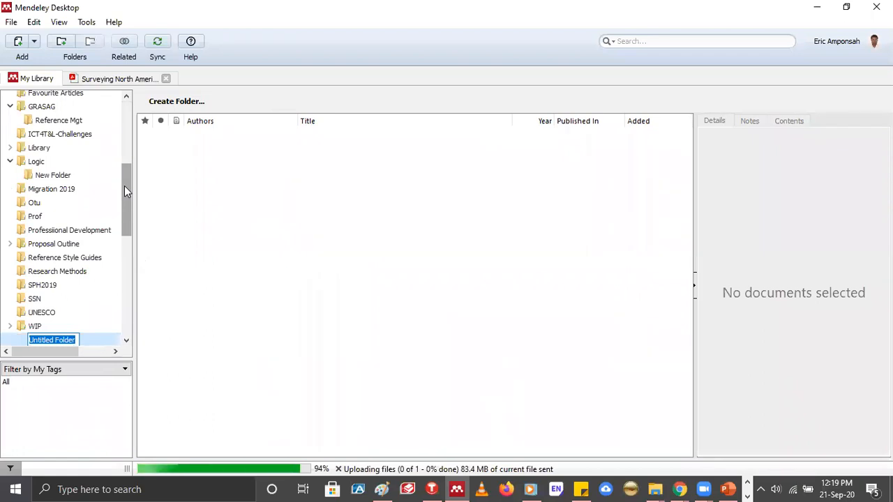
type("Mphil Mat")
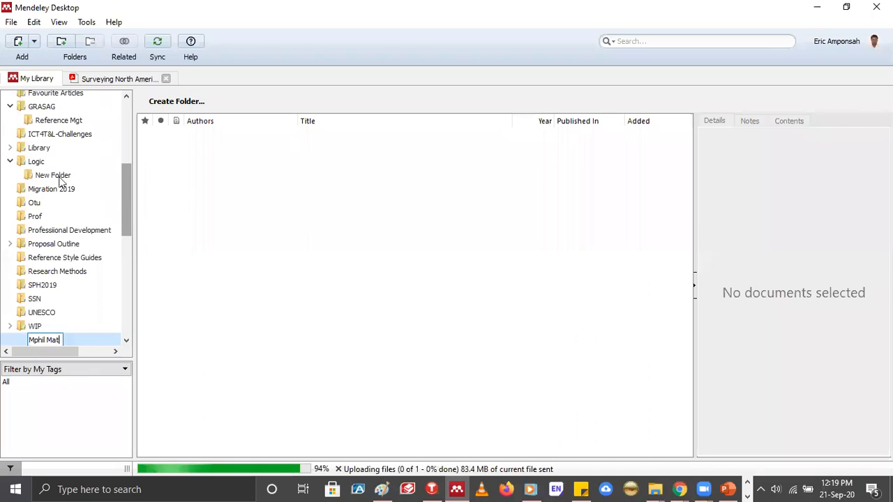
key("Return")
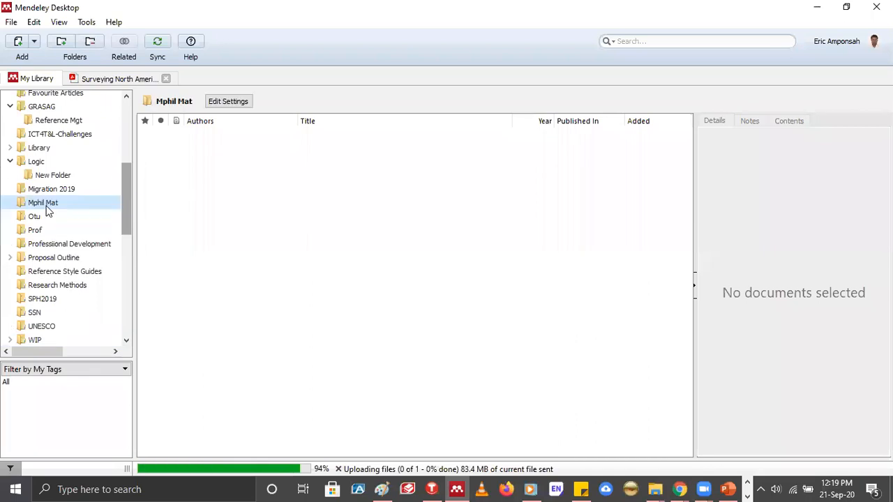
Create a subfolder named "1st Sem" inside the Mphil Mat folder
left_click(46, 206)
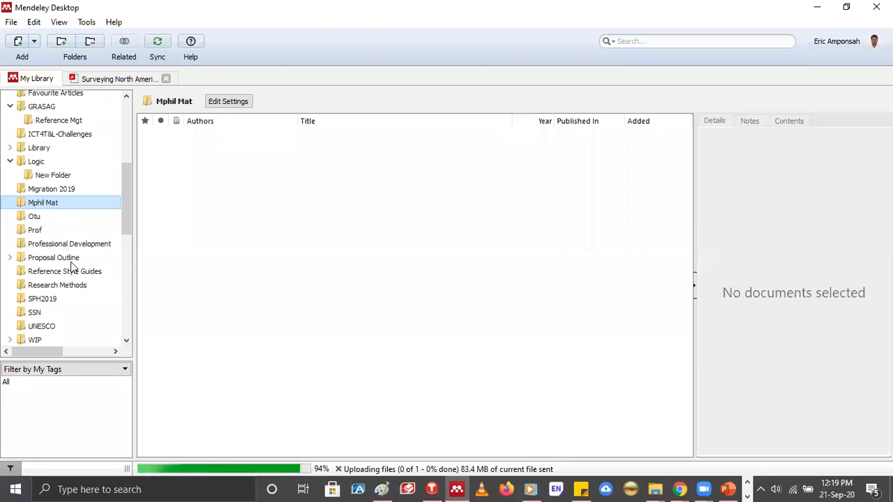
right_click(46, 204)
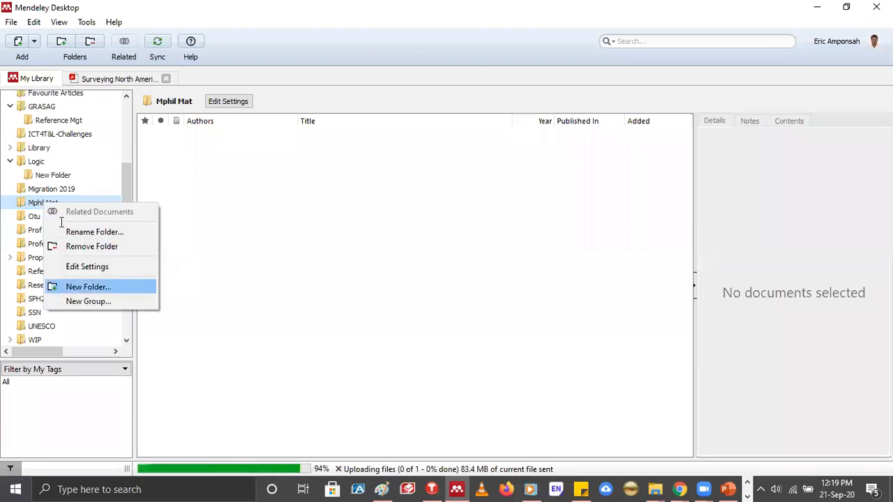
key("Return")
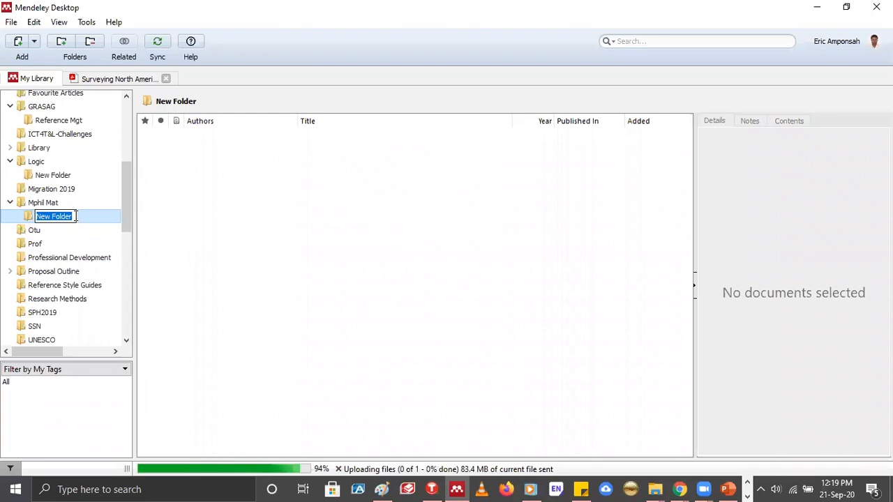
type("1s")
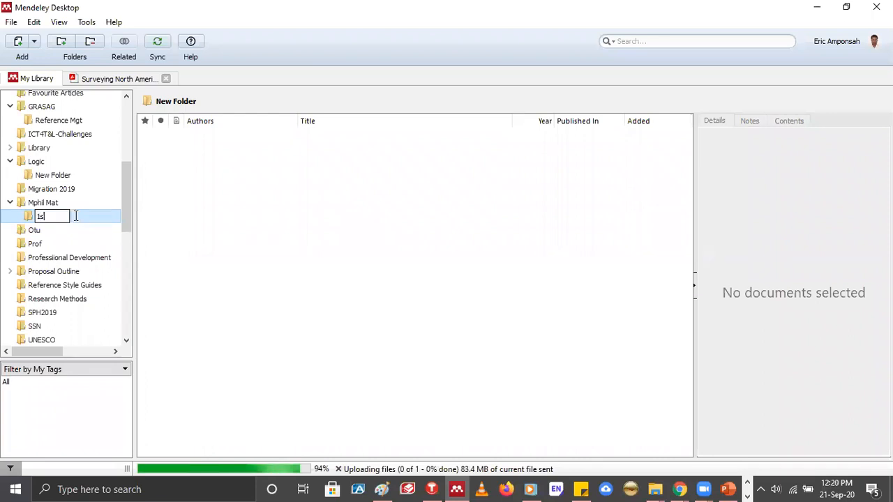
type("t Sem")
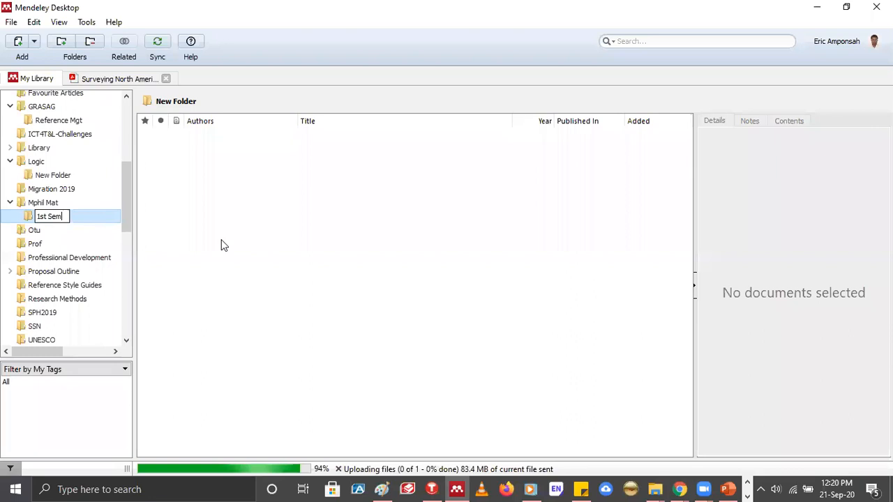
key("Return")
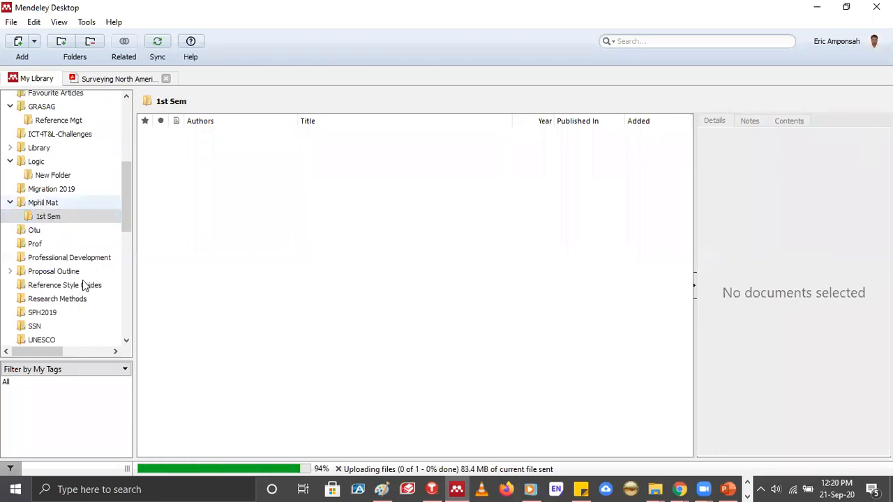
Add a second subfolder named "2nd Sem" to the Mphil Mat folder
right_click(43, 204)
key("Return")
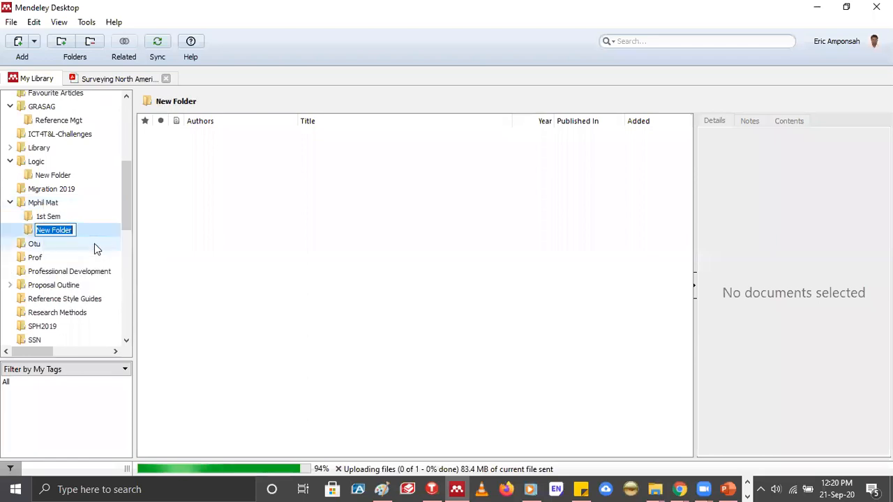
type("2")
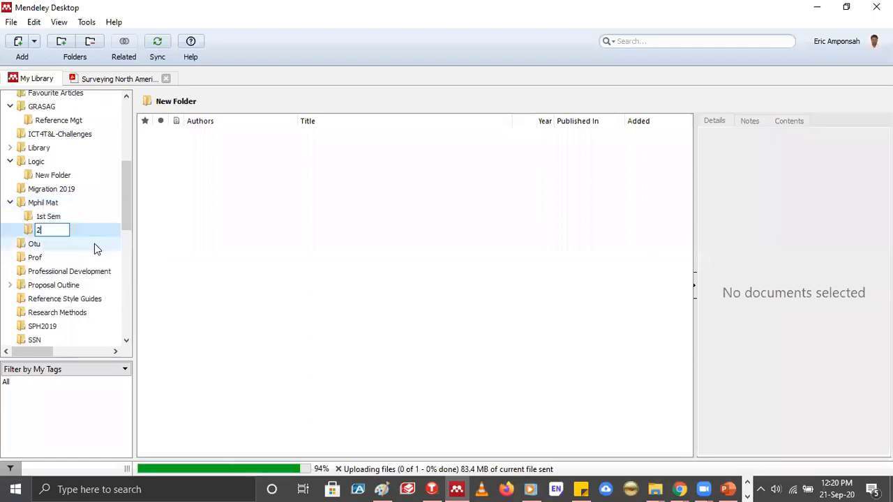
type("nd Sem")
key("Return")
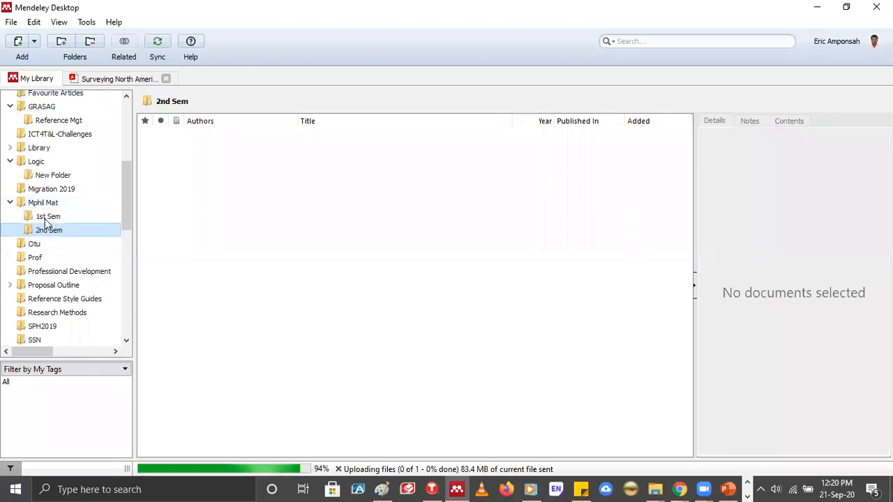
Open the Add Folder dialog for the 1st Sem folder, browse the contents of the eaa folder, and close it without importing
left_click(47, 222)
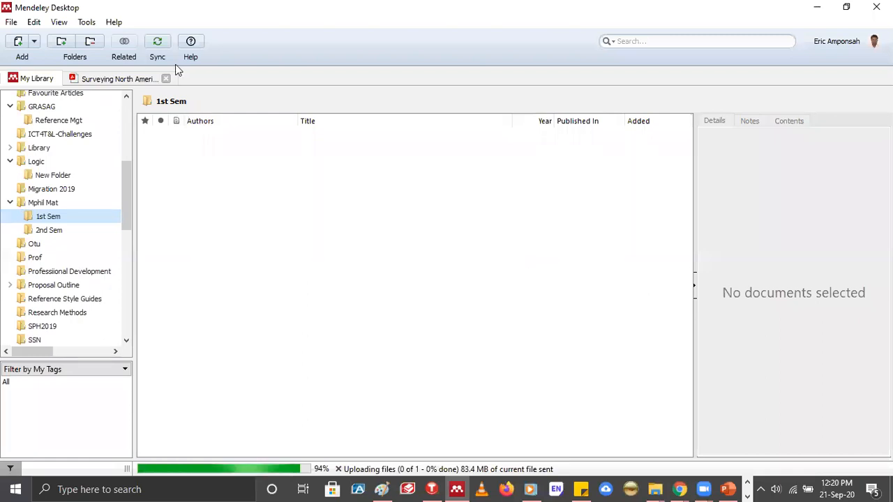
left_click(34, 41)
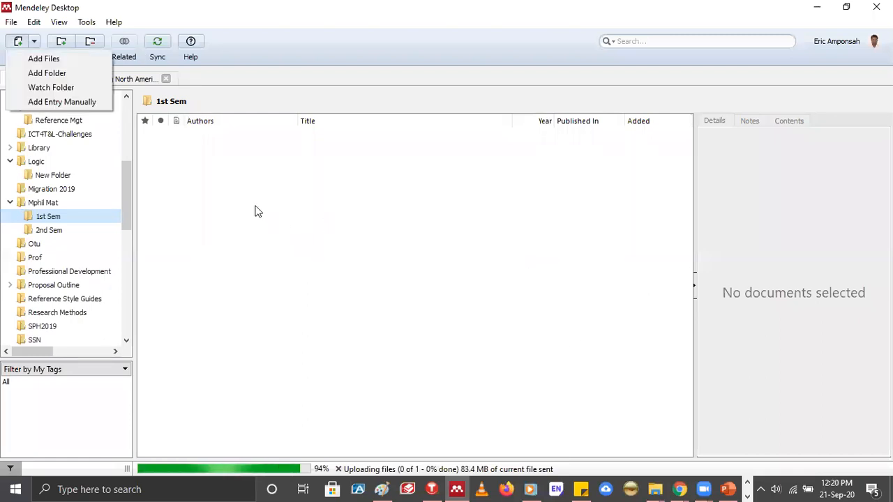
key("Return")
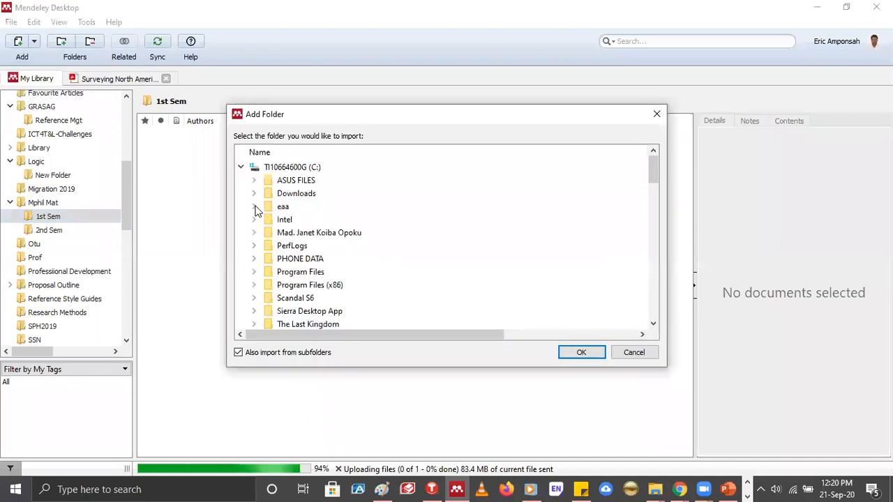
left_click(254, 207)
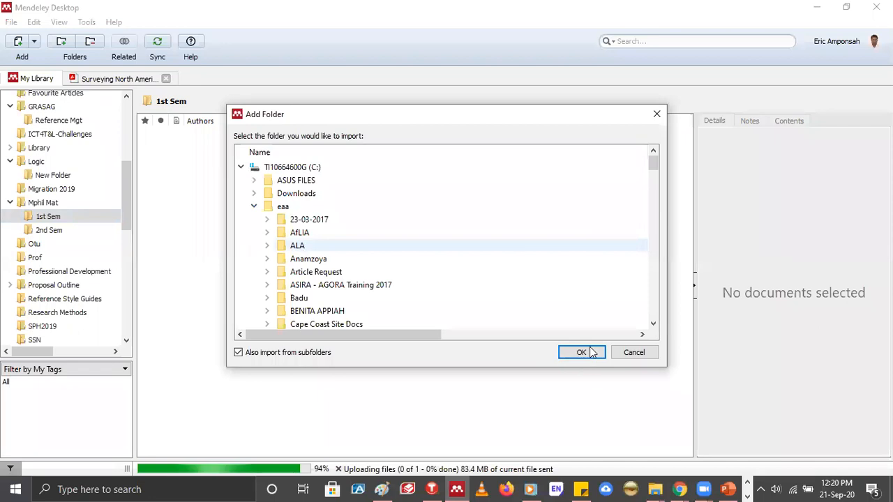
left_click(657, 115)
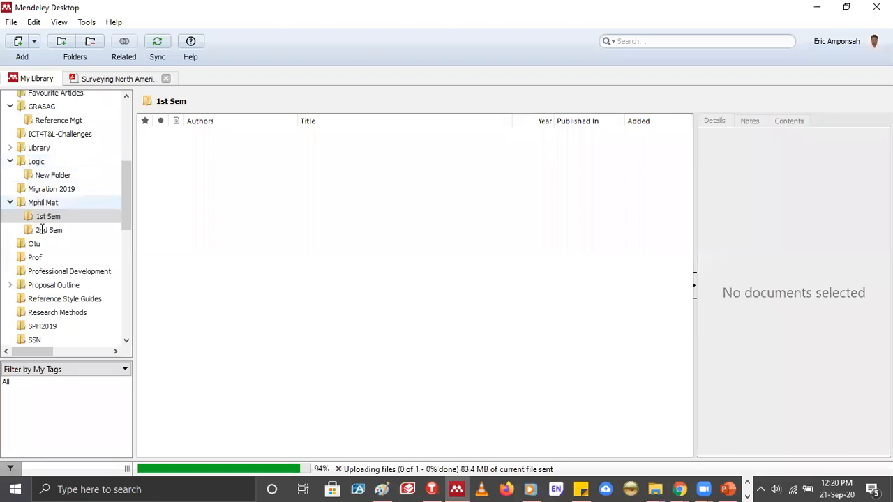
left_click(41, 229)
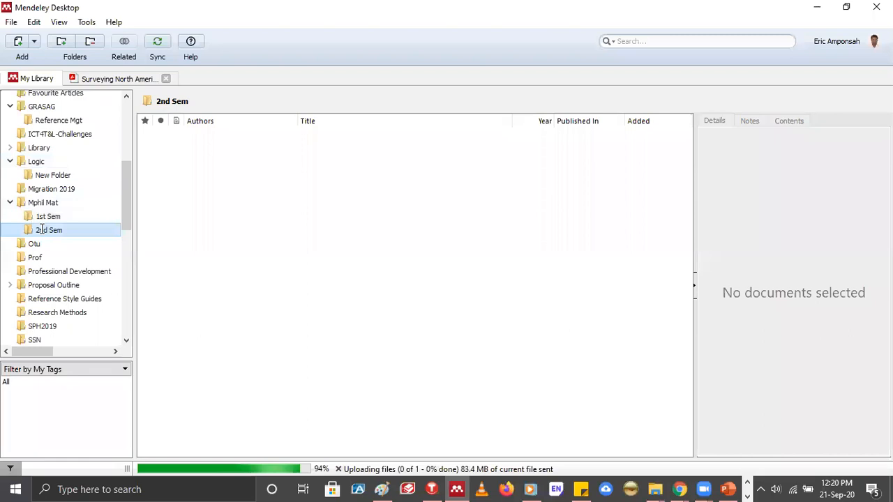
left_click(41, 230)
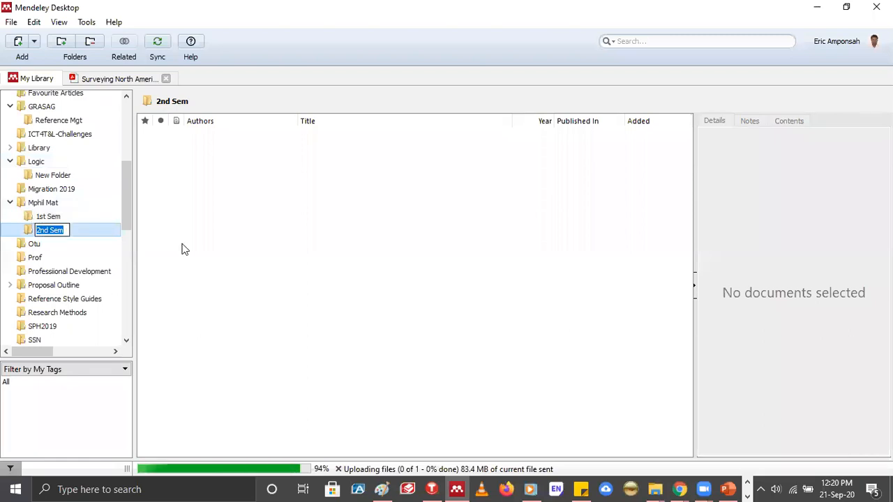
left_click(208, 241)
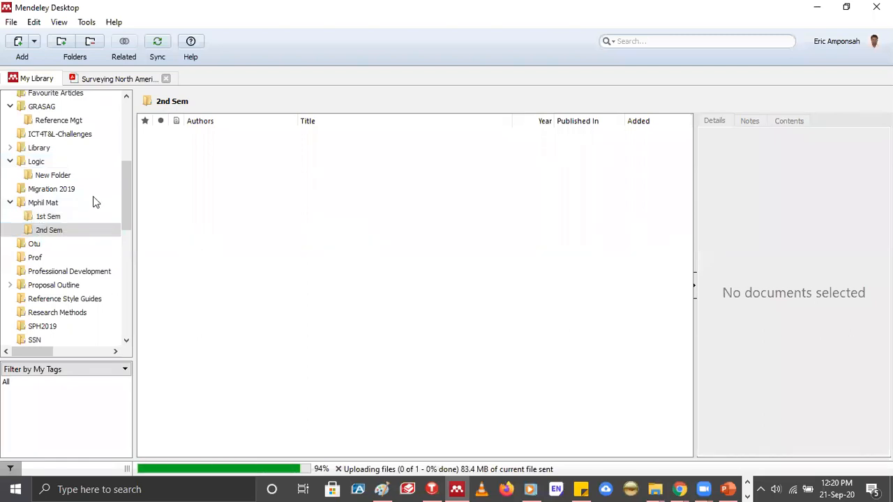
Remove the Mphil Mat folder from My Library
right_click(21, 206)
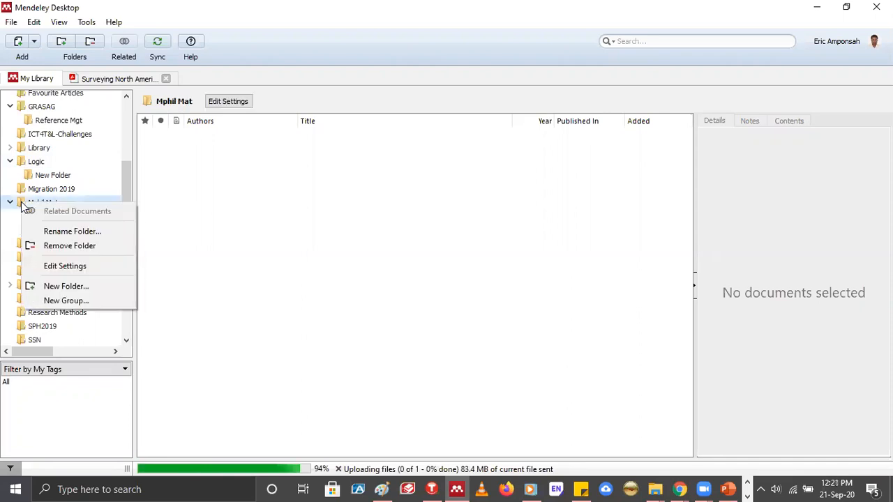
left_click(64, 248)
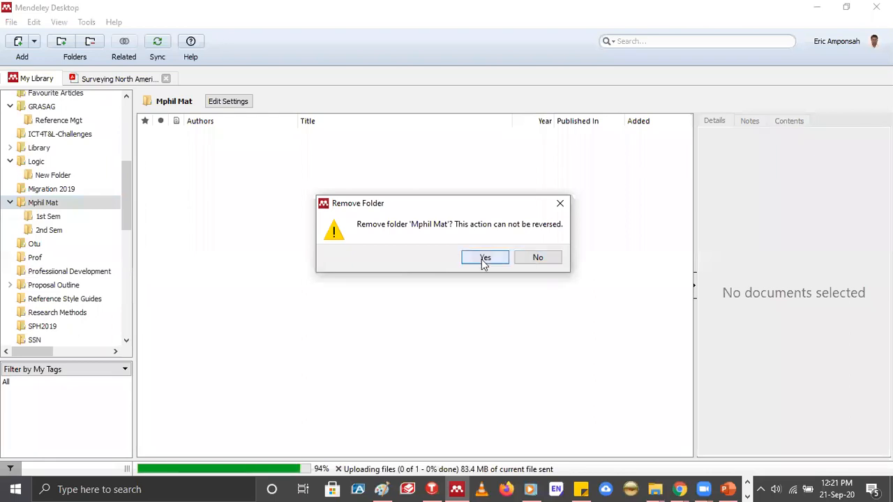
left_click(485, 259)
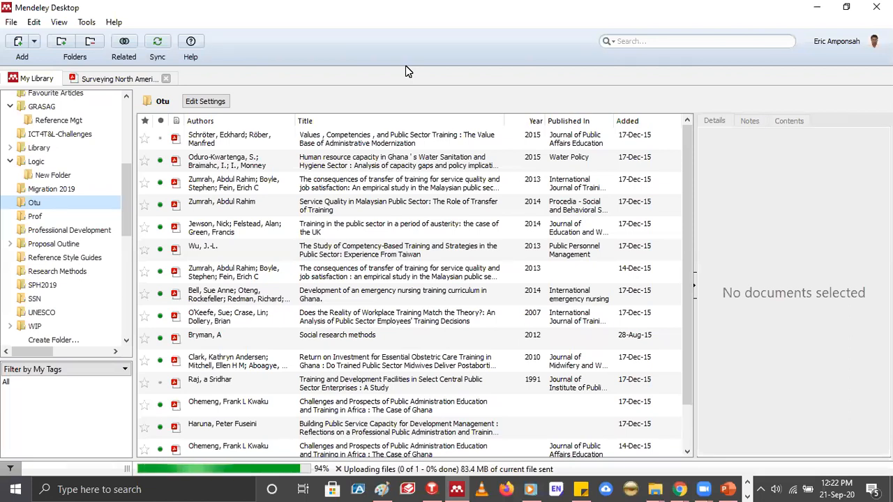
Switch to the Sample Citation document in Word and examine the University of Ghana citation and the References list
left_click(748, 483)
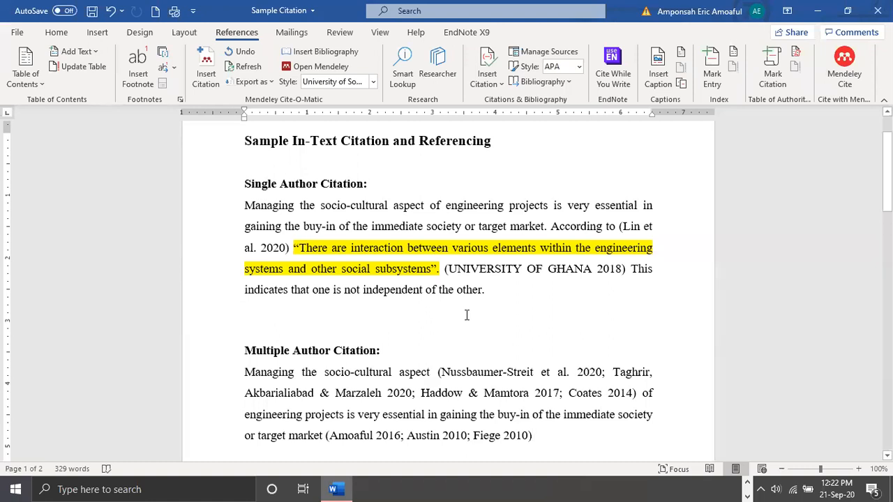
left_click(517, 277)
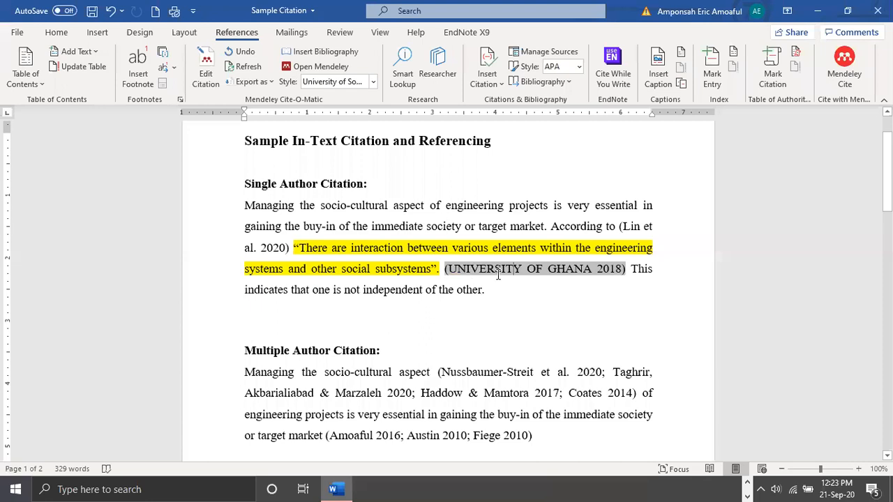
scroll(399, 404, "down", 15)
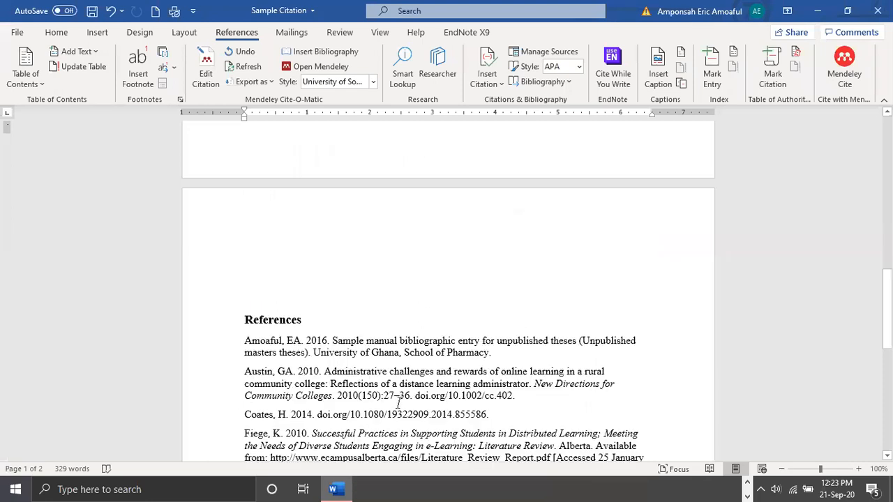
scroll(399, 404, "down", 1)
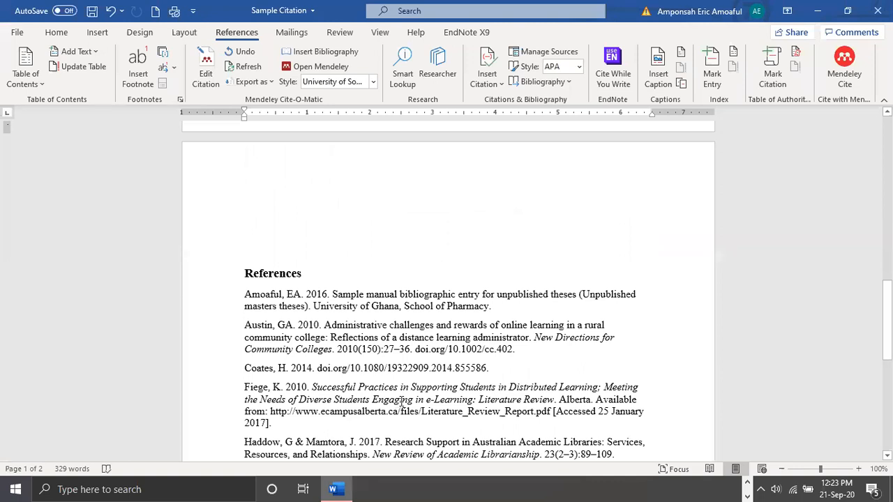
scroll(401, 400, "down", 10)
scroll(401, 399, "up", 9)
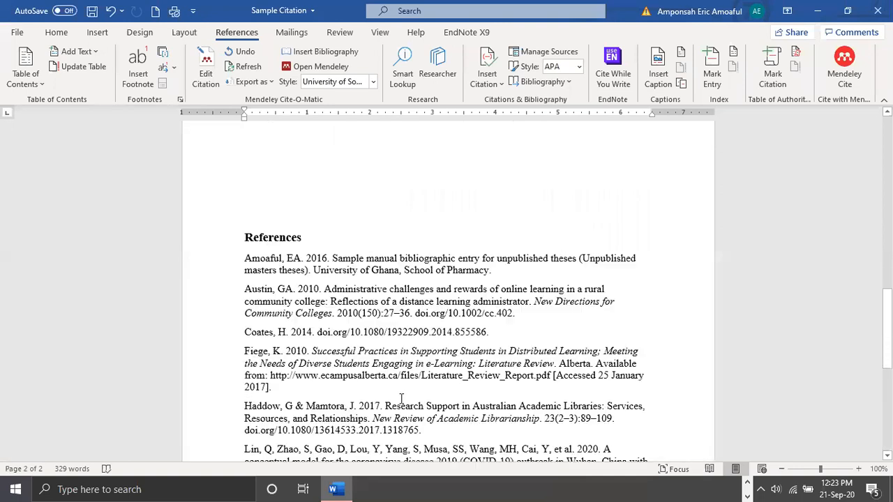
Delete the in-text citation that follows "According to" in the Single Author Citation paragraph
scroll(401, 399, "up", 10)
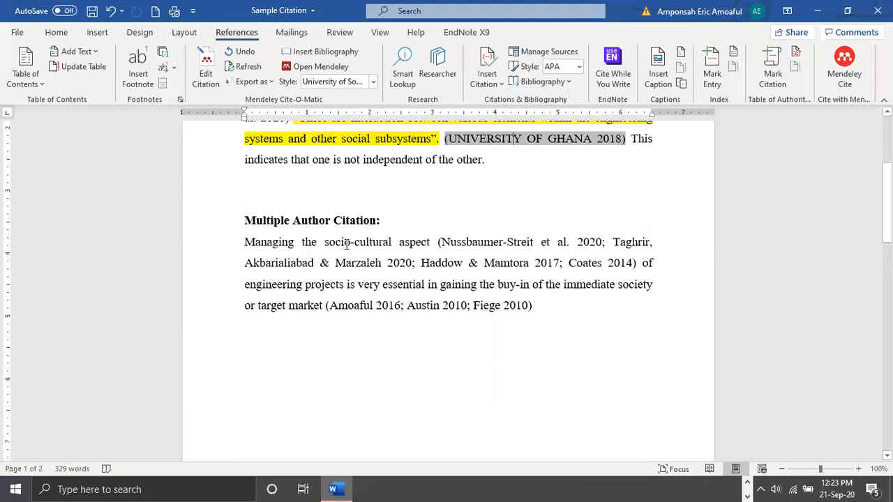
scroll(449, 274, "up", 3)
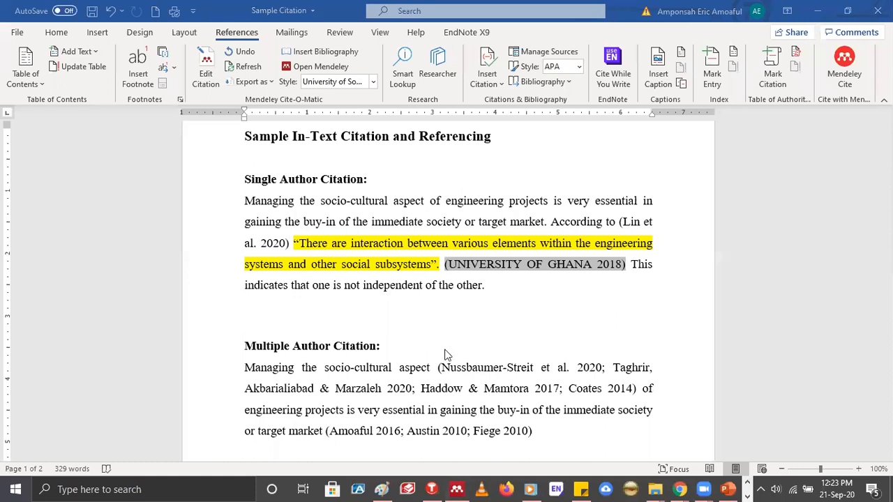
left_click(457, 490)
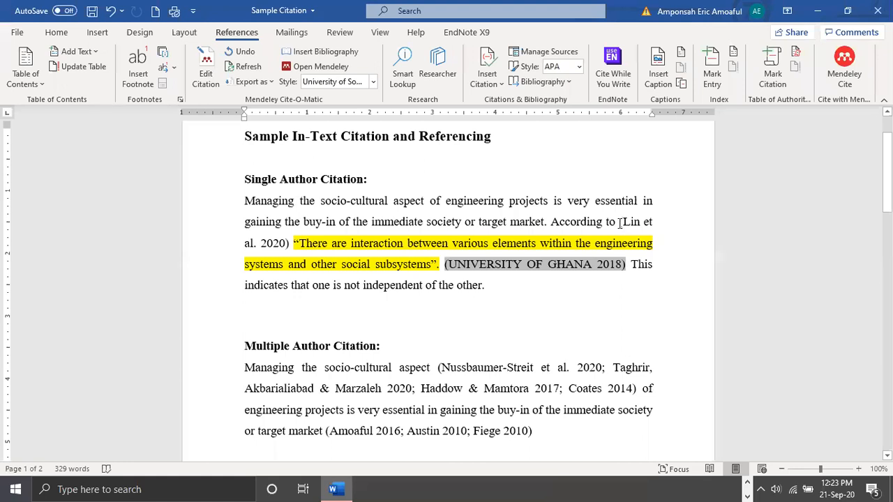
left_click_drag(618, 222, 288, 243)
key("BackSpace")
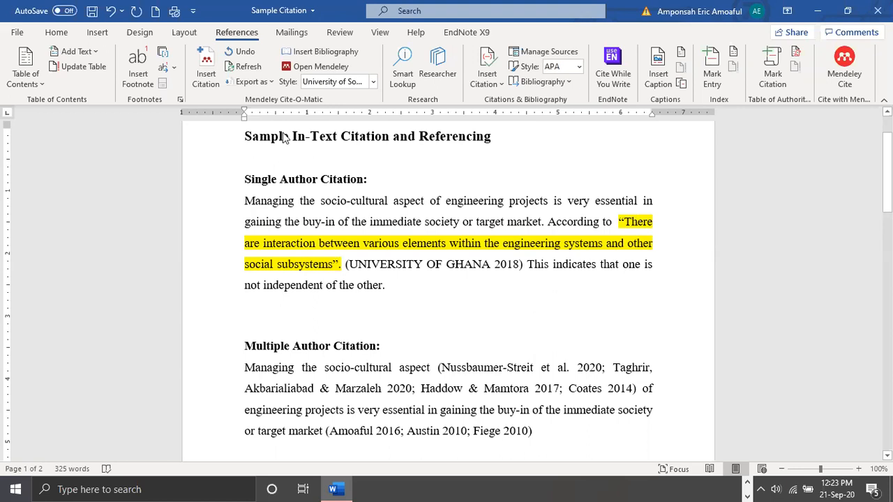
Insert a Mendeley citation after "According to" by searching for "zh" and choosing the 2020 article on the coronavirus outbreak in Wuhan
left_click(204, 78)
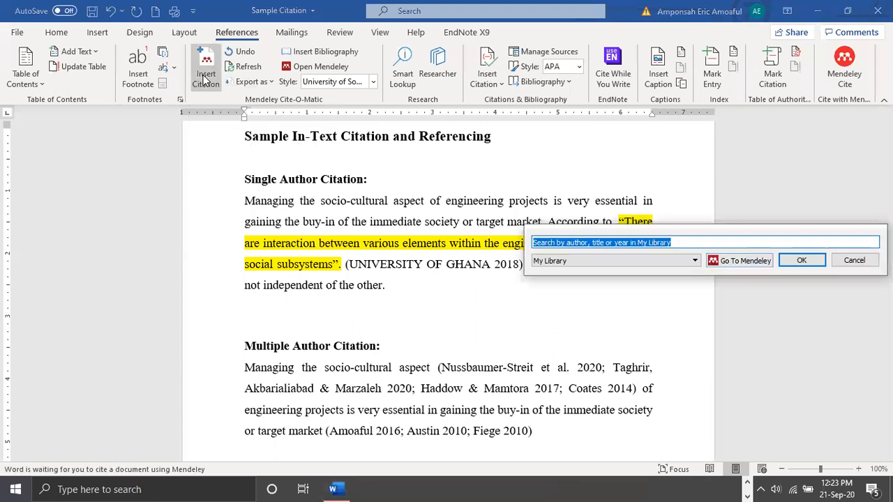
type("z")
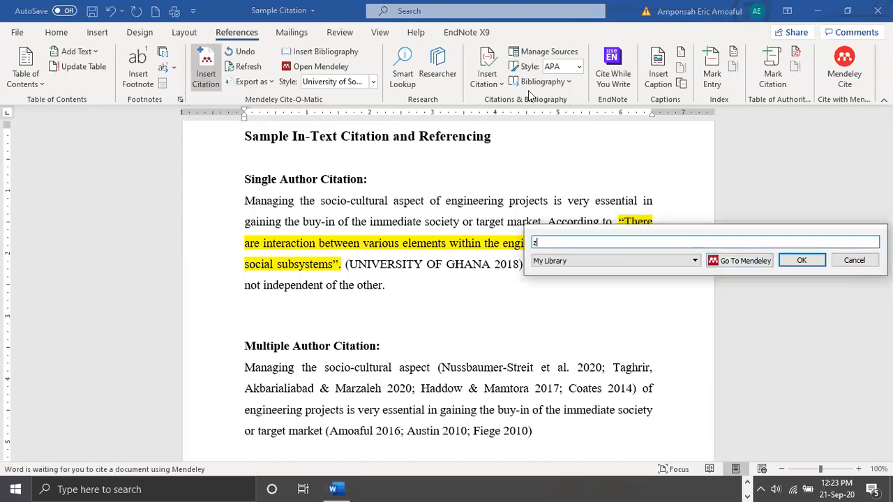
type("h")
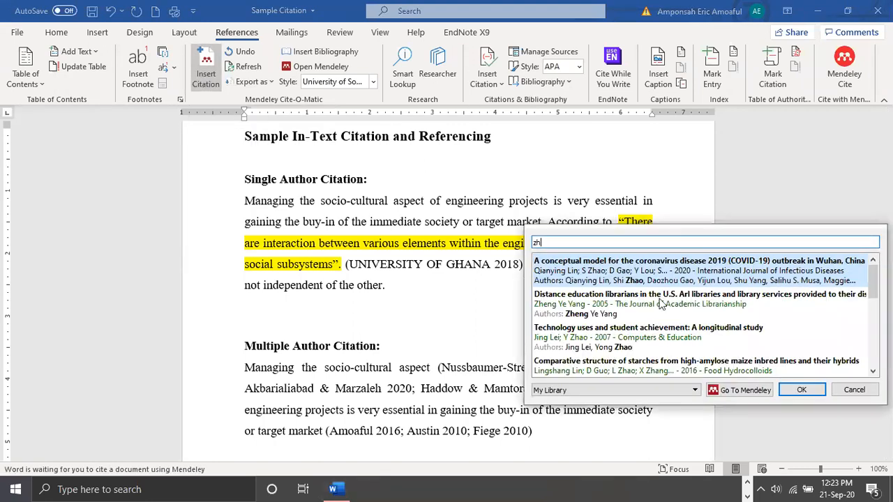
left_click(774, 271)
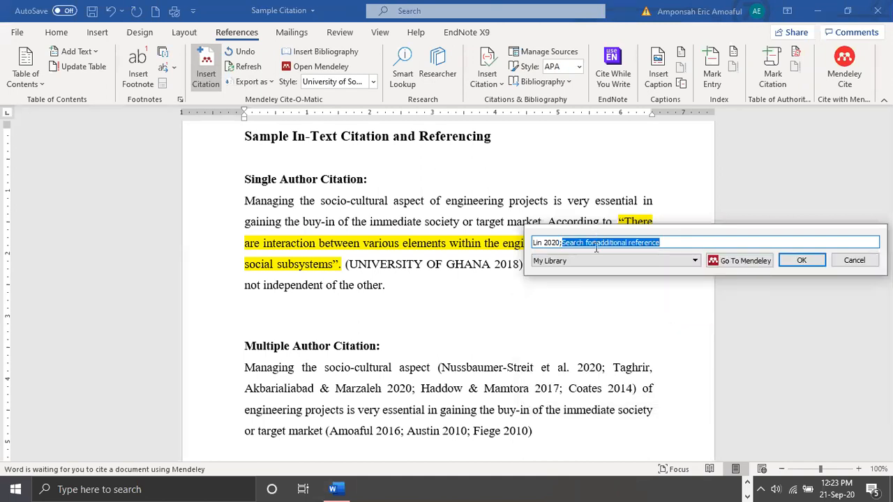
key("Return")
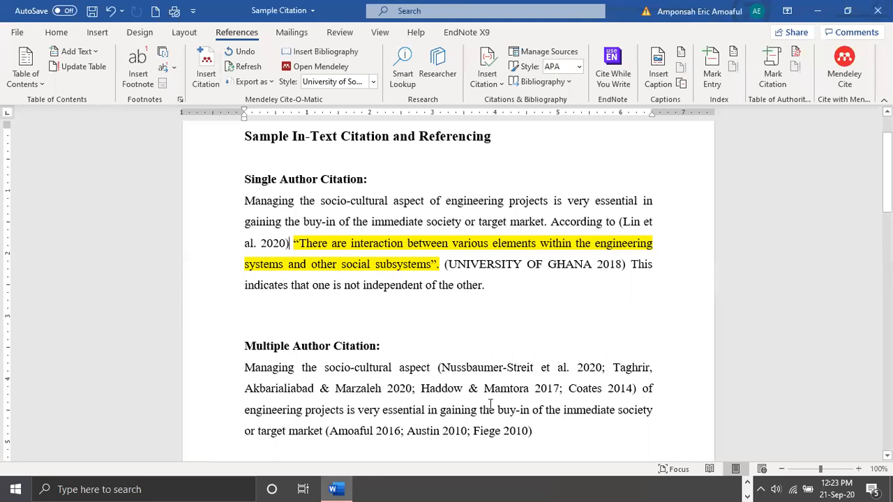
scroll(486, 407, "down", 10)
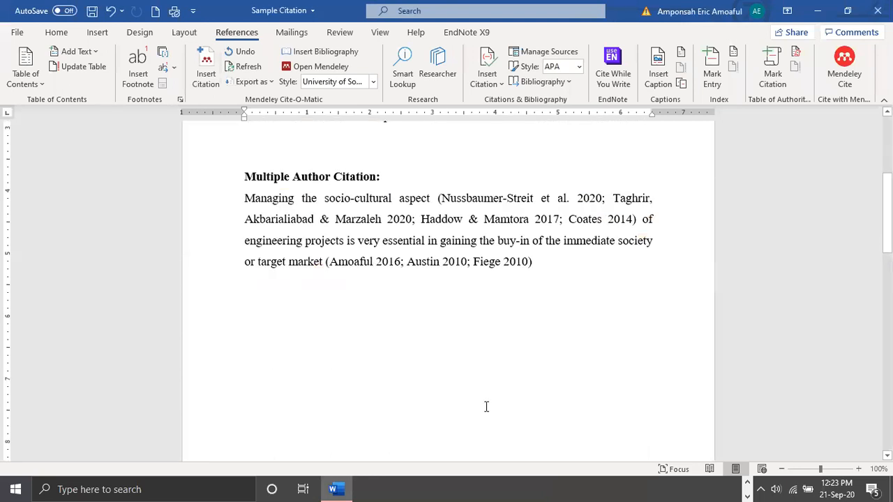
scroll(487, 407, "down", 3)
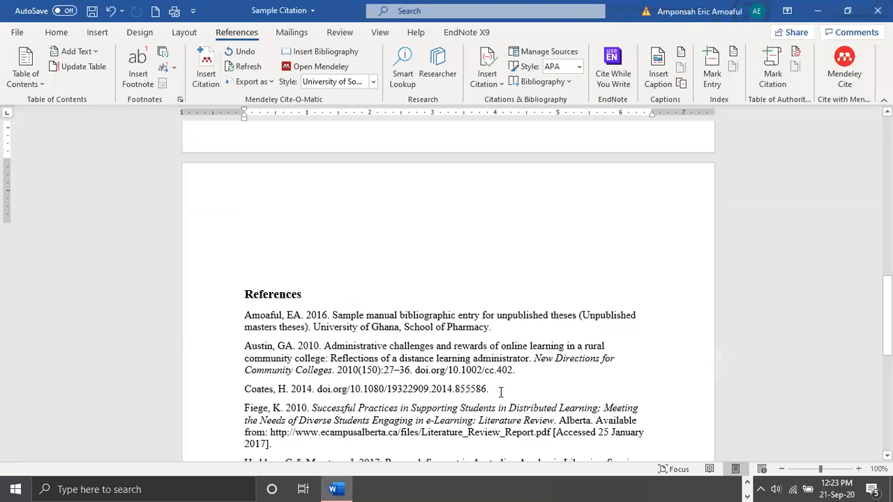
Set the Mendeley citation style to American Psychological Association 7th edition and review the reformatted citations and References list
scroll(501, 392, "up", 13)
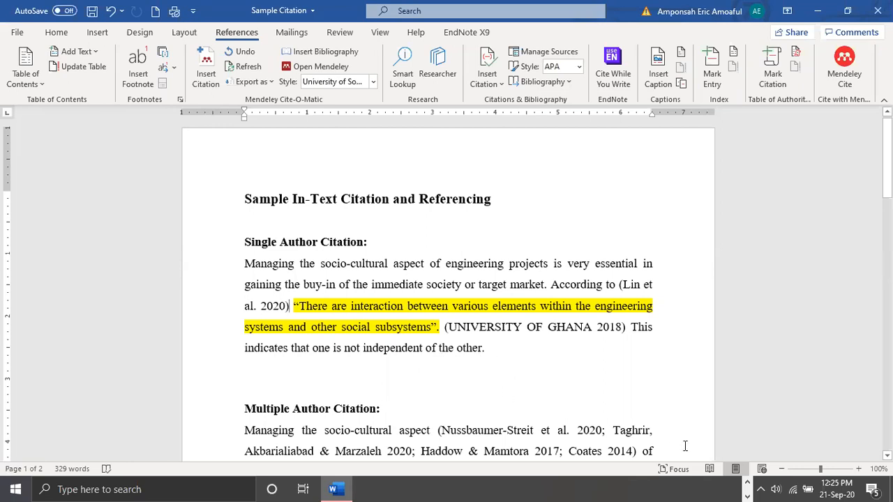
left_click(748, 496)
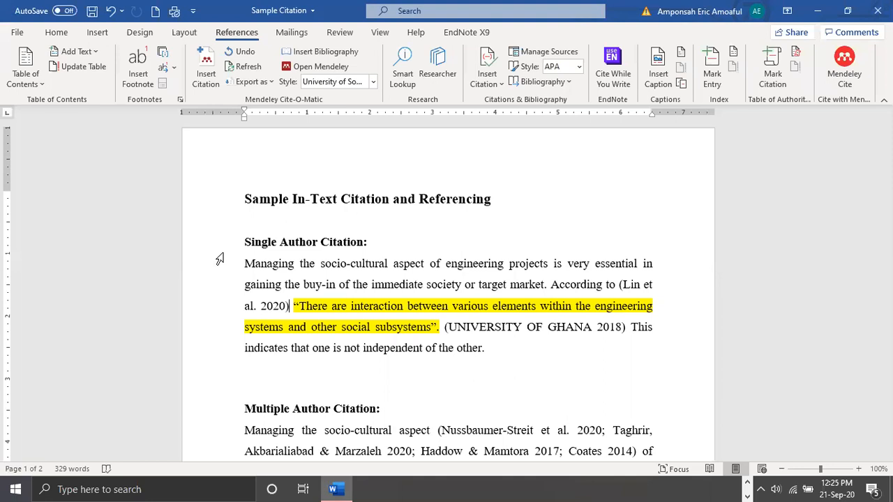
left_click(374, 82)
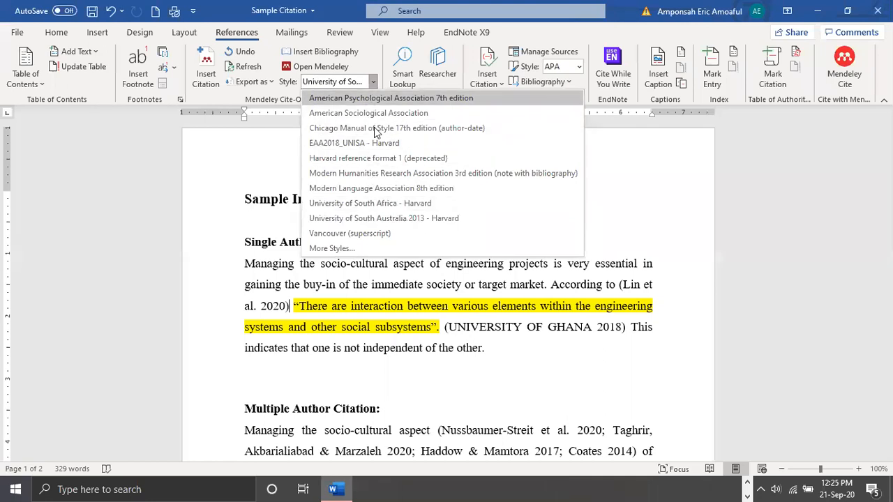
left_click(376, 99)
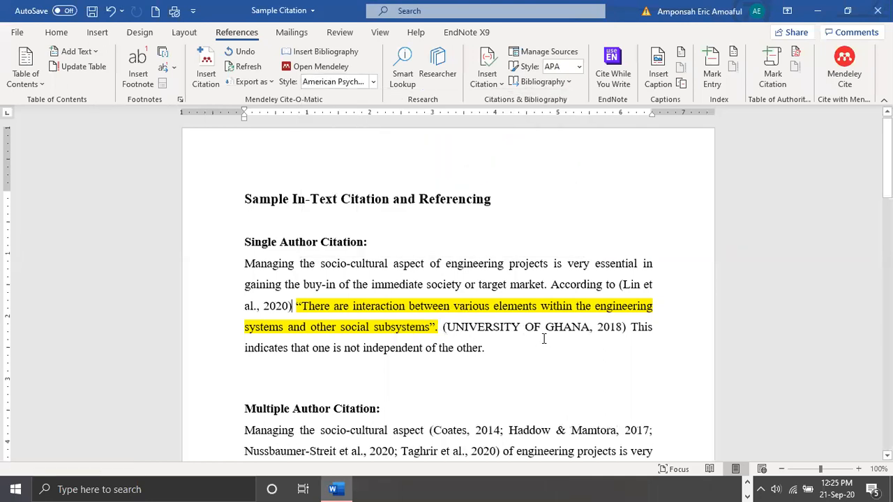
scroll(545, 339, "down", 2)
scroll(540, 340, "down", 14)
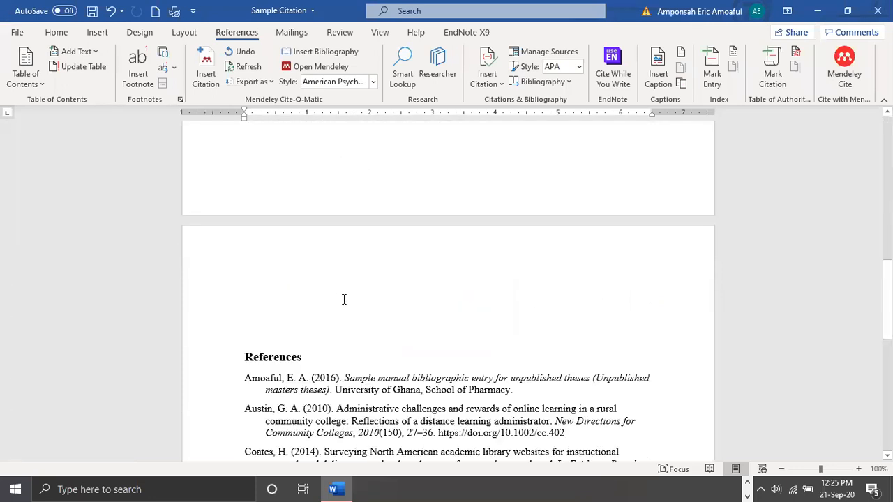
scroll(344, 299, "down", 5)
scroll(348, 272, "down", 2)
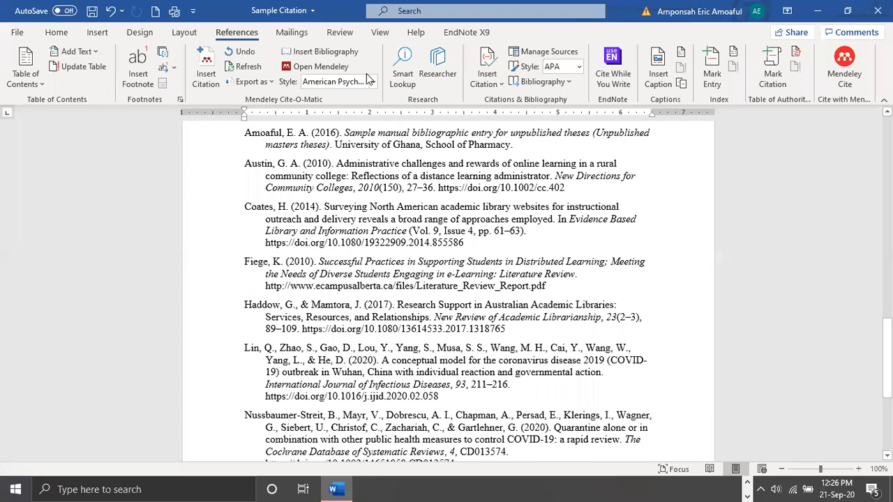
Apply the University of South Australia 2013 - Harvard citation style, and return to American Psychological Association 7th edition
left_click(374, 82)
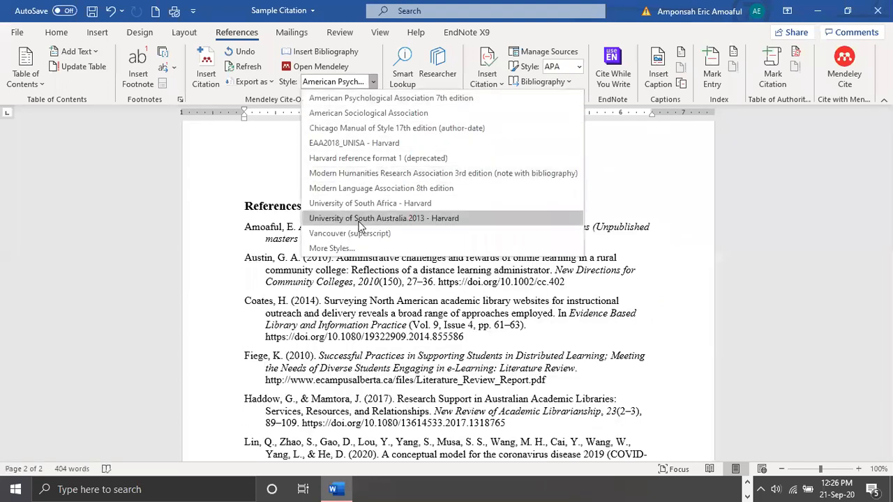
left_click(361, 219)
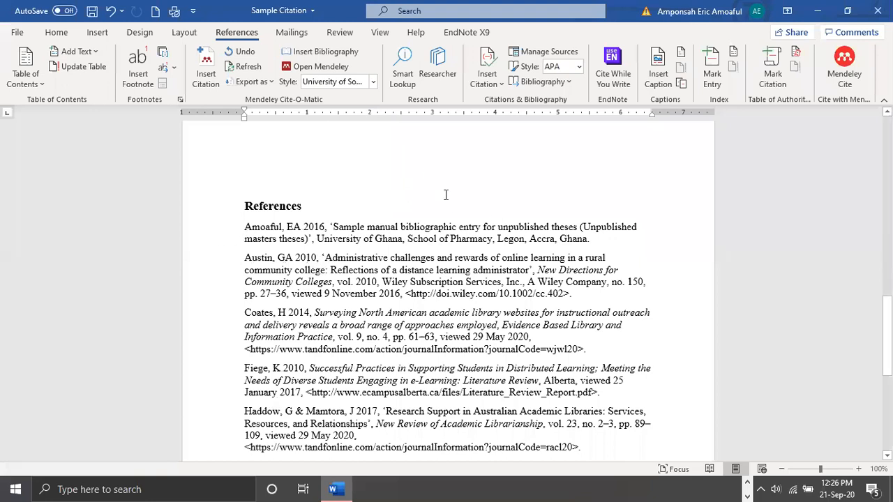
left_click(373, 81)
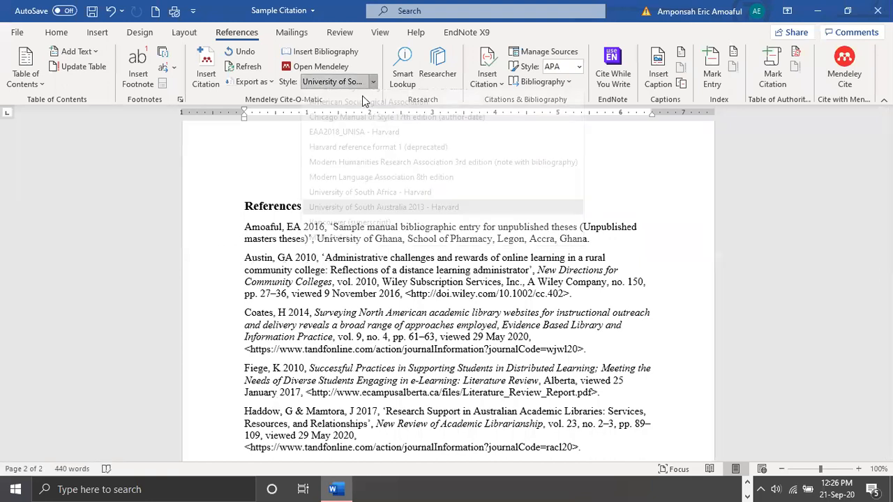
left_click(362, 98)
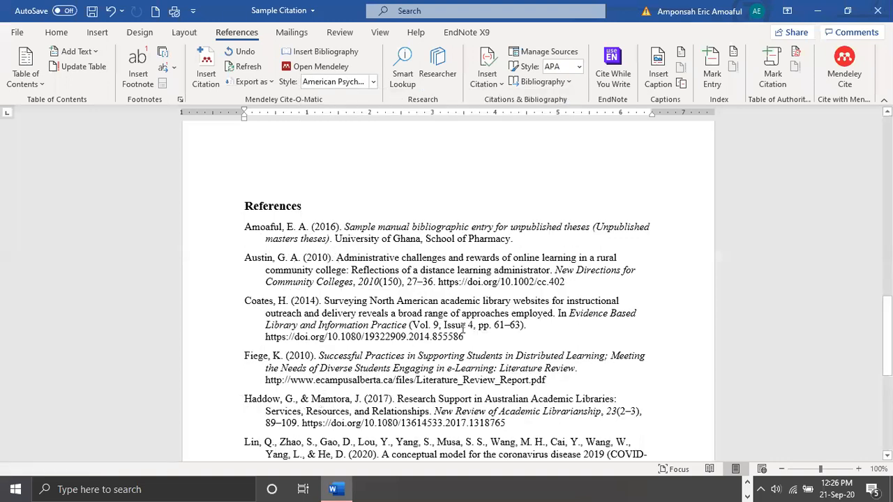
scroll(382, 292, "up", 3)
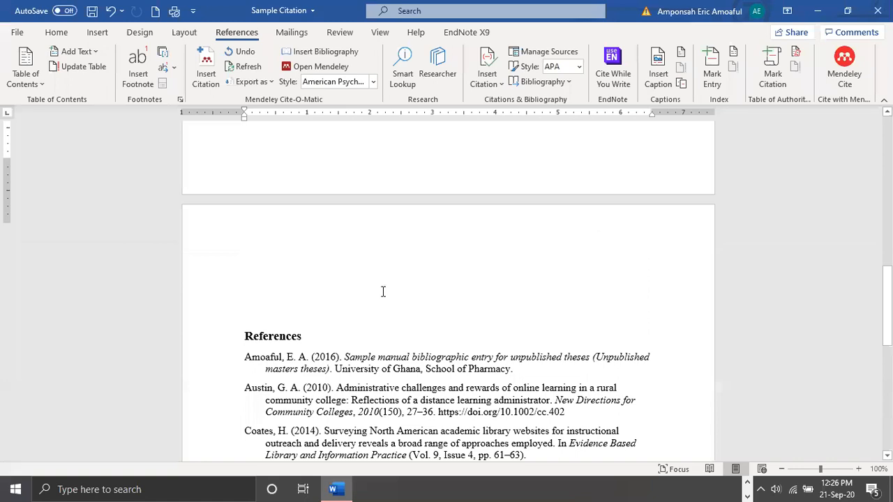
scroll(382, 291, "up", 5)
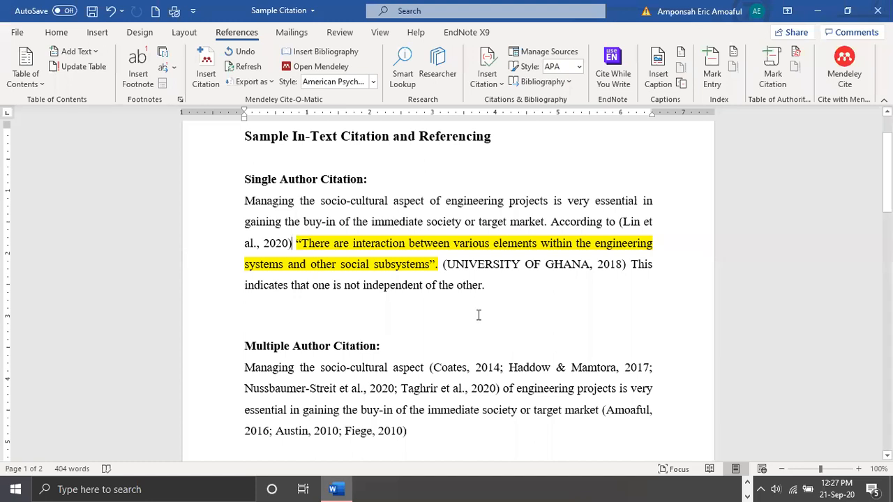
Delete the entire bibliography below the References heading, keeping the heading itself
scroll(479, 316, "down", 3)
scroll(478, 315, "down", 10)
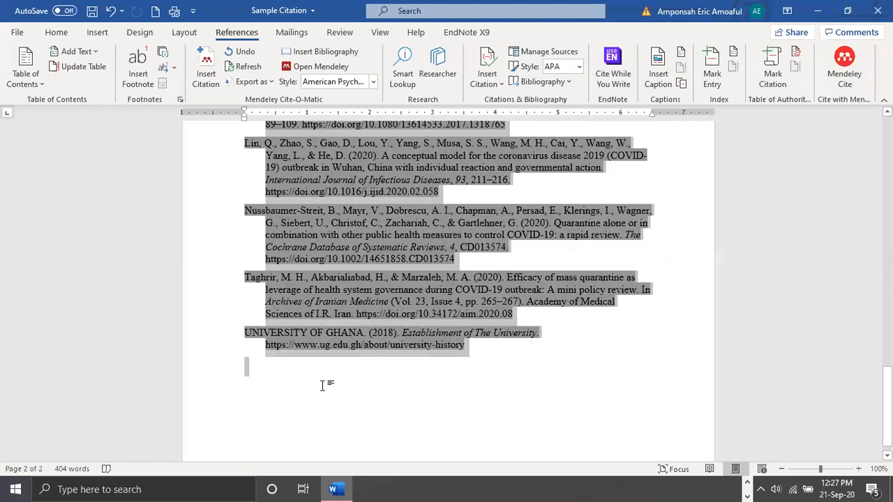
key("Delete")
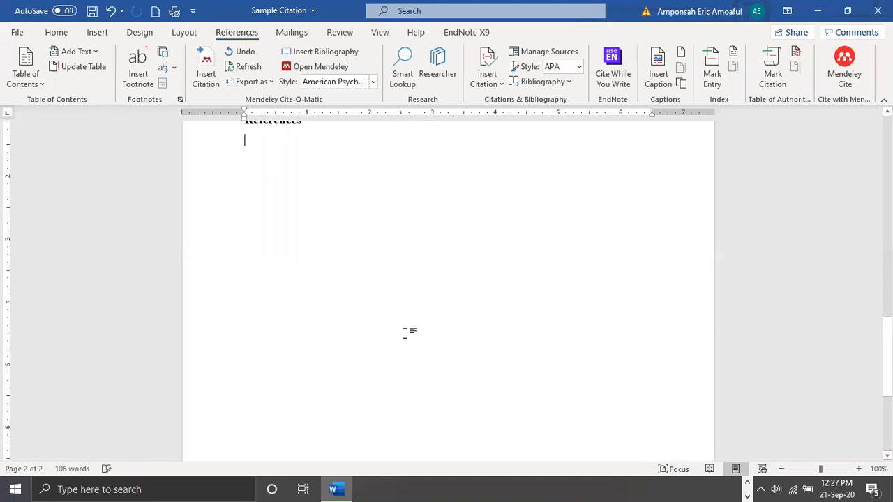
Try to regenerate the deleted reference list by refreshing the Mendeley citations
scroll(405, 334, "up", 2)
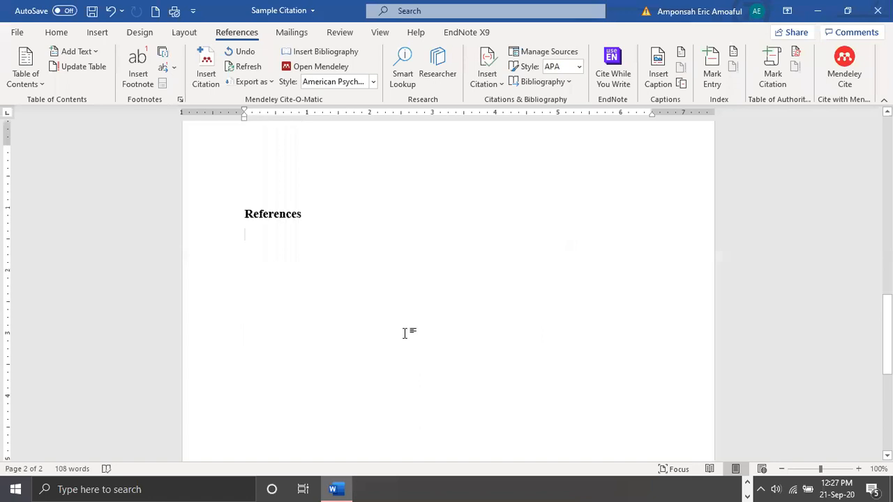
scroll(397, 279, "up", 5)
scroll(380, 281, "down", 4)
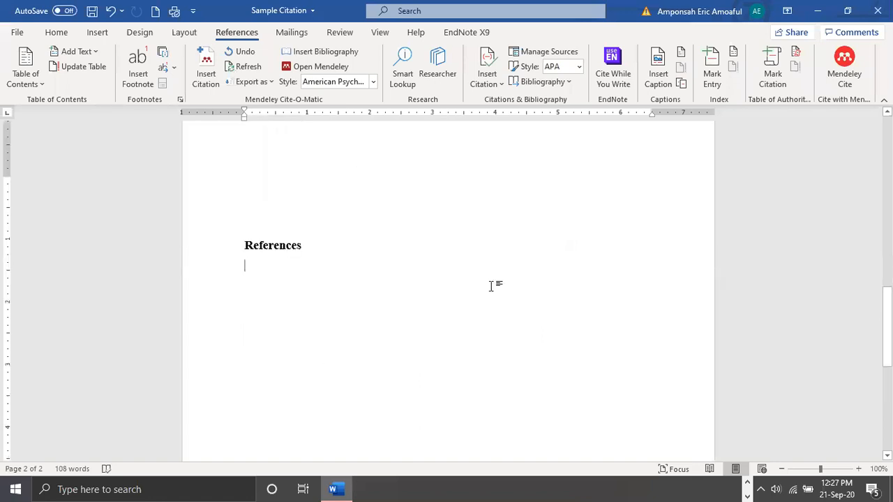
scroll(430, 257, "up", 4)
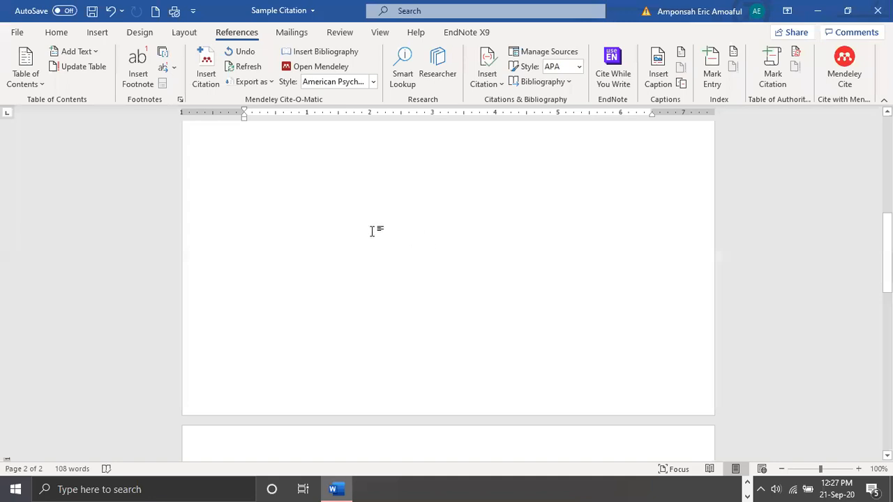
left_click(245, 66)
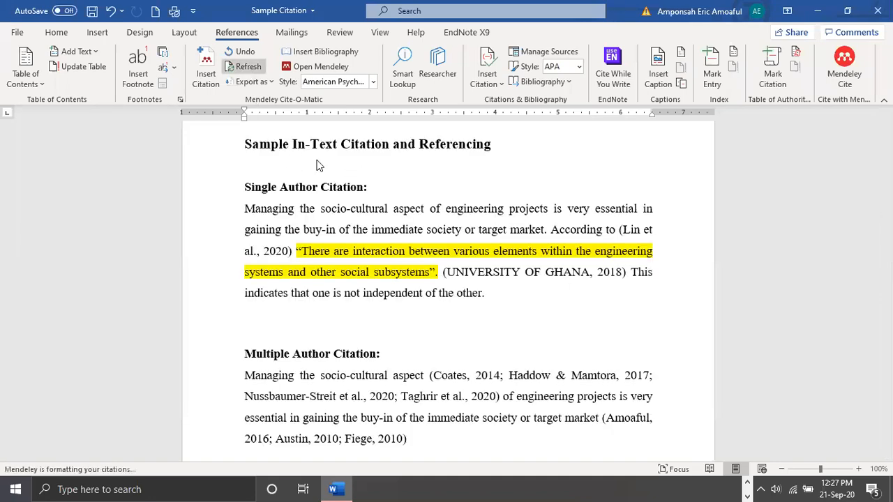
scroll(531, 295, "down", 3)
scroll(530, 294, "down", 5)
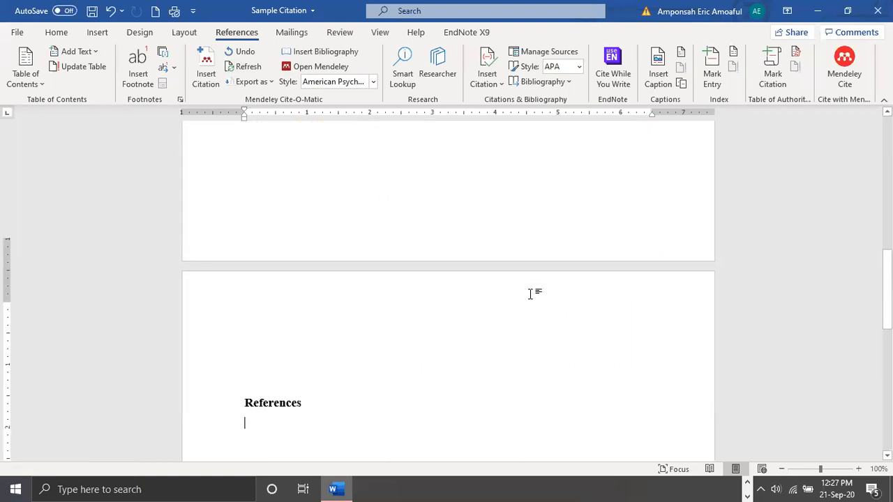
scroll(530, 294, "down", 4)
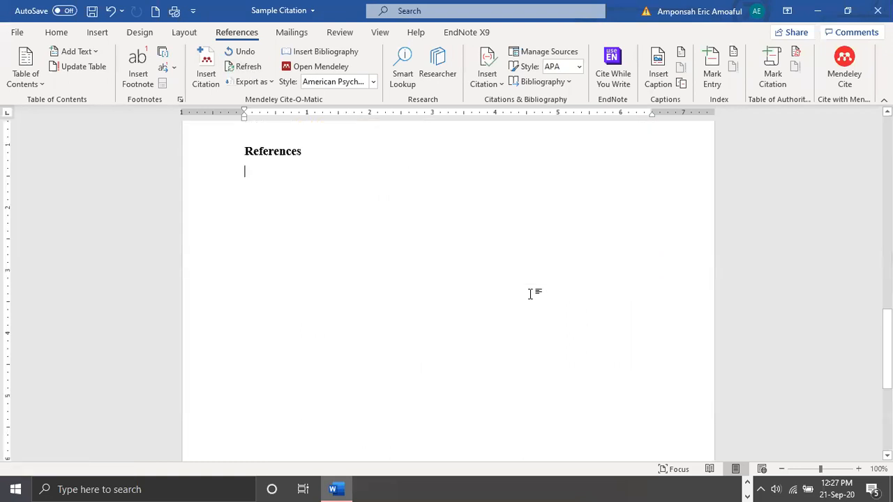
left_click(239, 64)
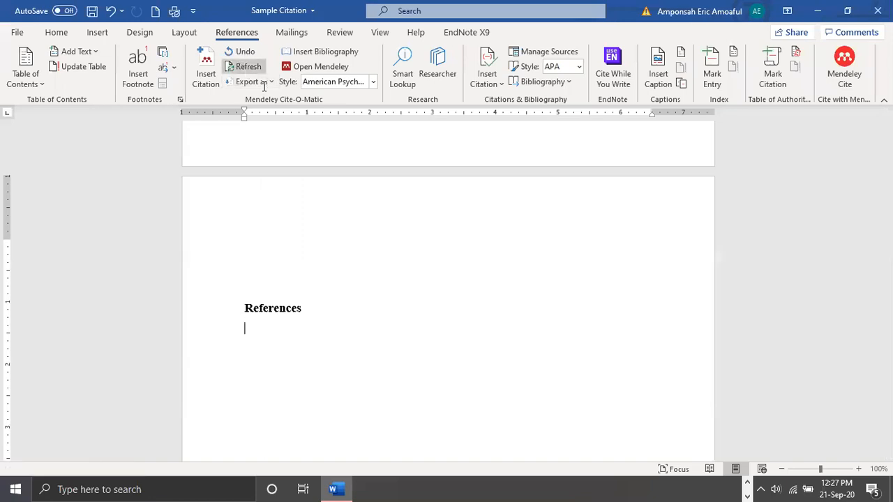
Place the cursor on the empty line below the References heading and try refreshing the Mendeley citations again
scroll(390, 272, "up", 3)
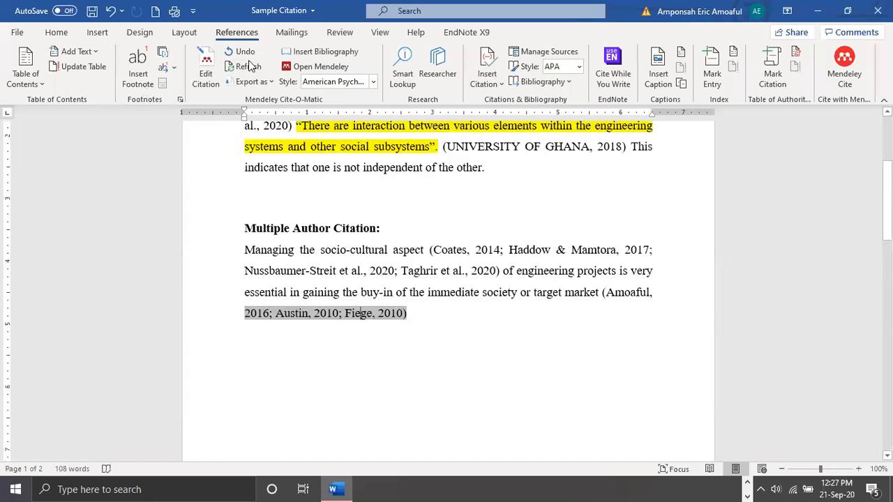
scroll(339, 281, "down", 1)
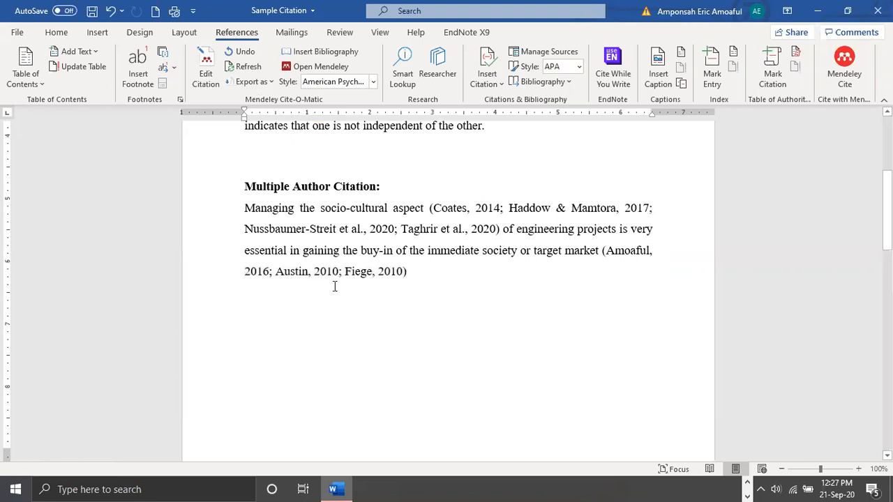
scroll(334, 286, "down", 5)
scroll(249, 333, "up", 4)
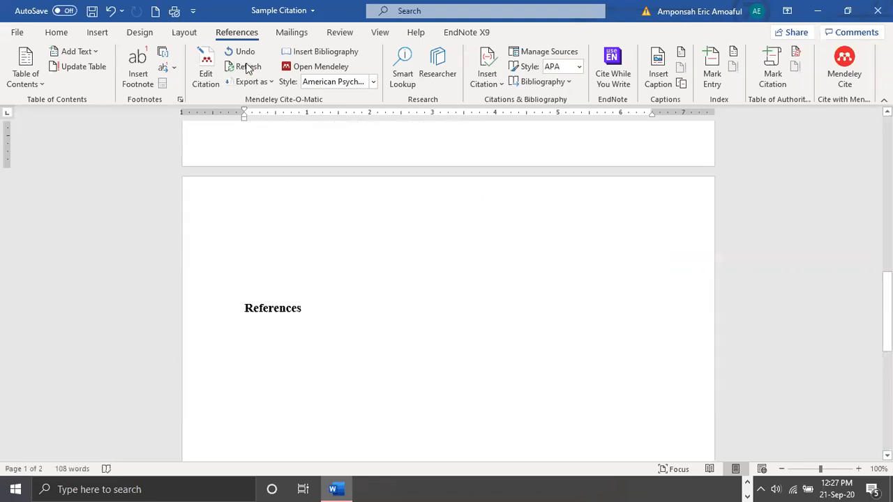
key("ctrl+End")
left_click(249, 68)
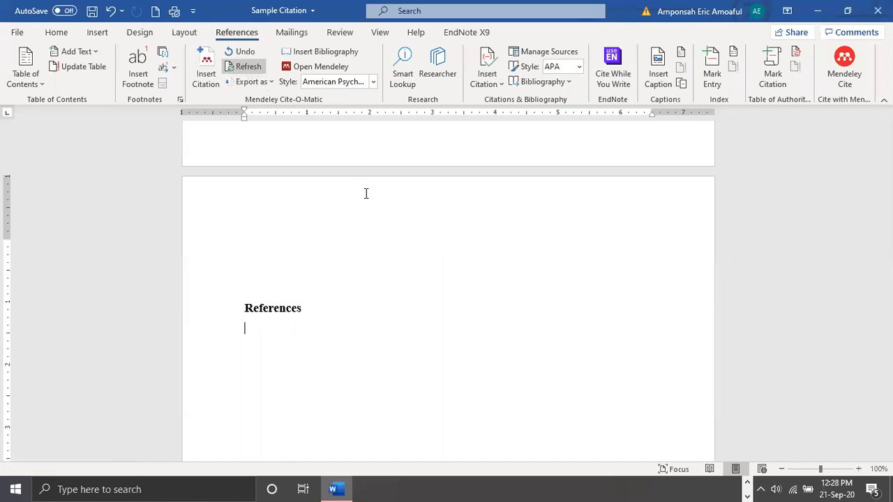
Place the cursor in the last citation of the Multiple Author Citation paragraph and try refreshing the Mendeley citations
scroll(360, 203, "up", 5)
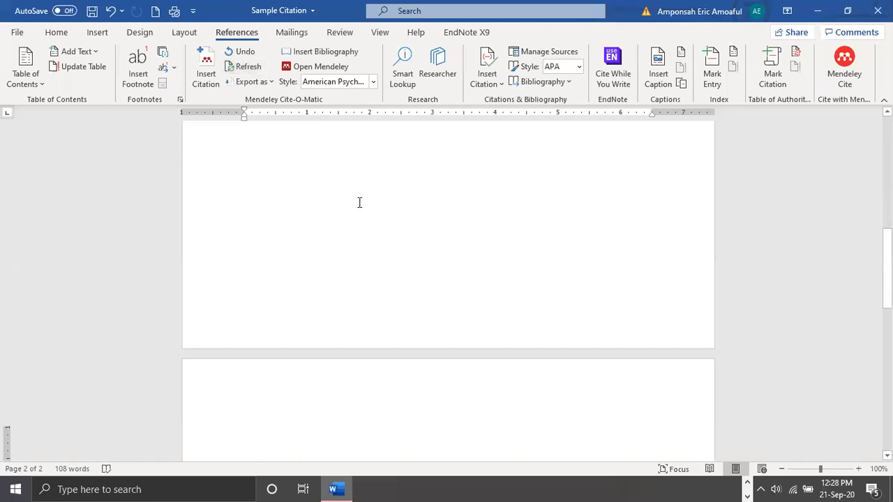
scroll(464, 219, "up", 10)
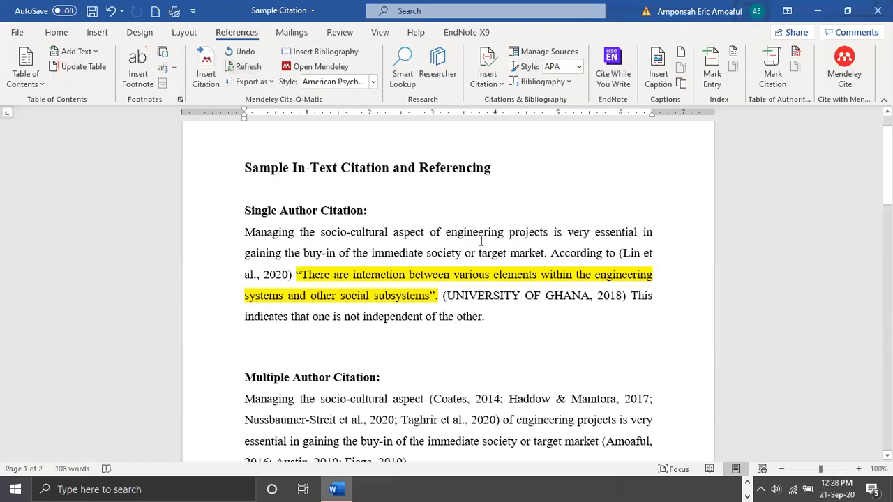
scroll(276, 194, "down", 2)
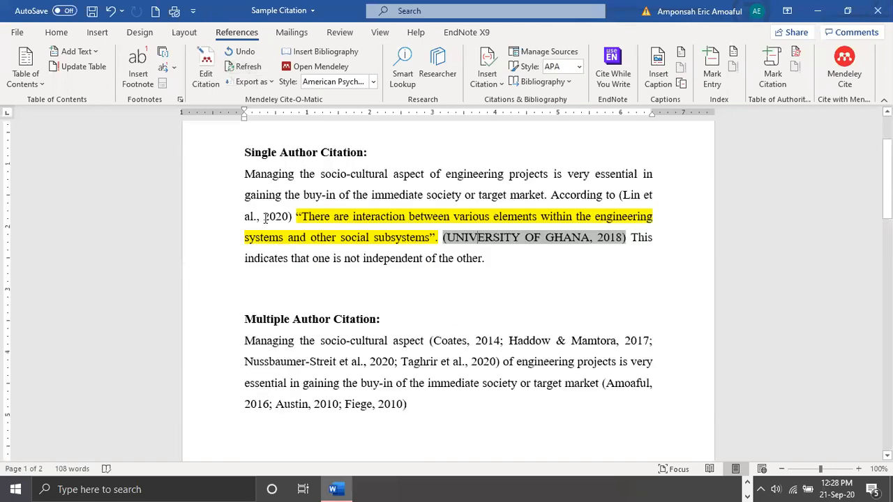
left_click(517, 339)
left_click(364, 409)
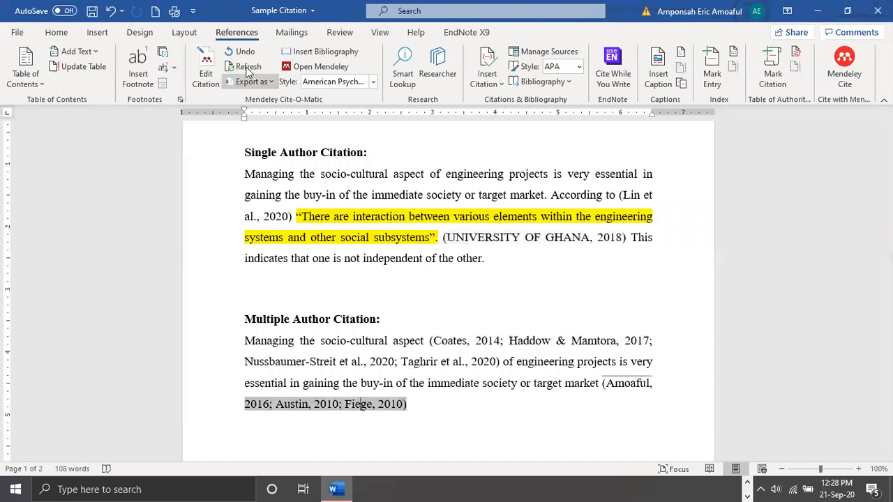
left_click(248, 68)
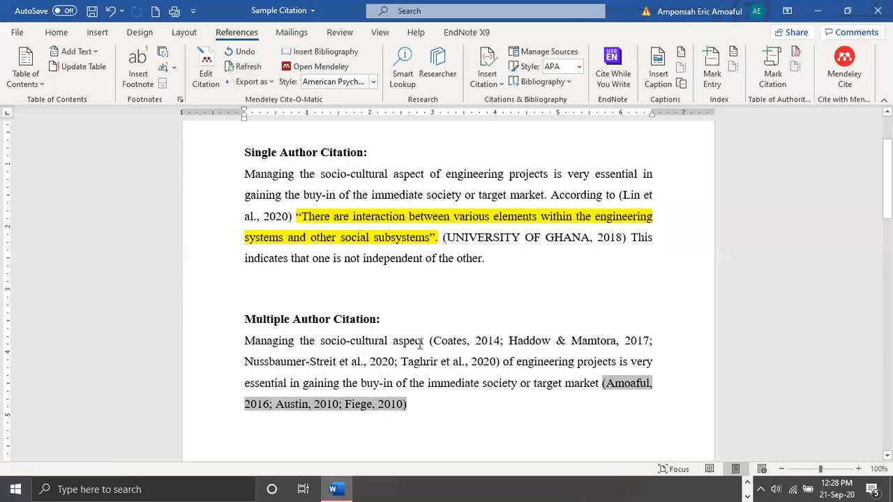
Check the References section for the reference list and try refreshing the Mendeley citations once more
scroll(420, 343, "down", 4)
scroll(420, 343, "down", 5)
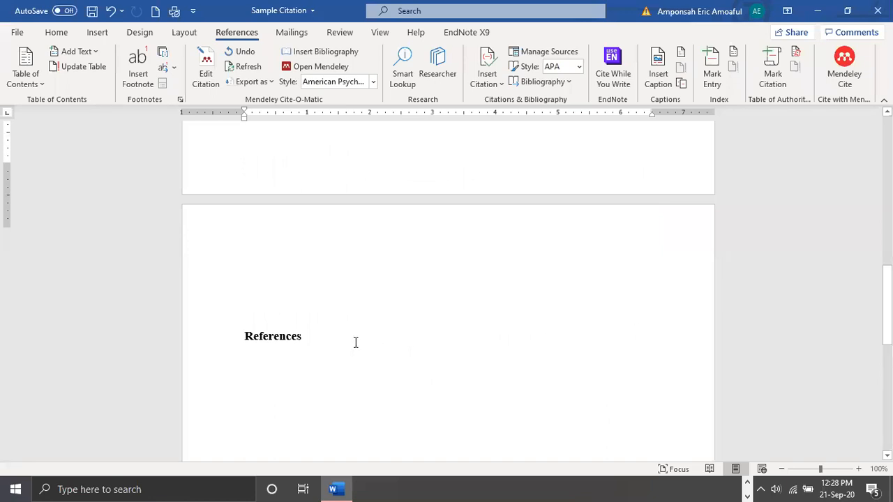
scroll(562, 349, "up", 8)
scroll(636, 322, "up", 3)
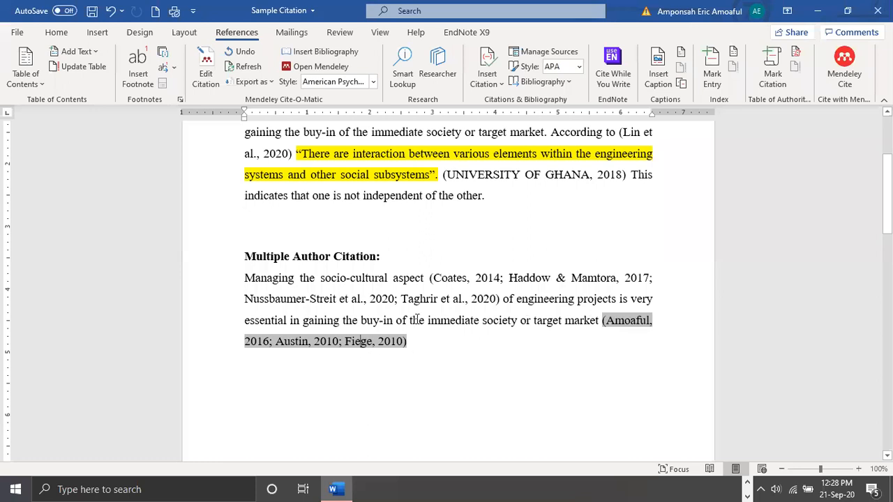
left_click(246, 72)
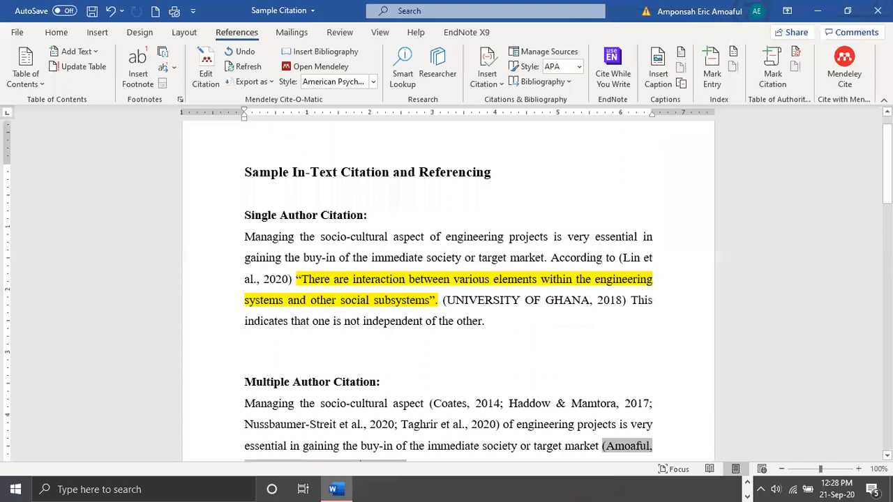
Close the Sample Citation document with its changes saved, reopen it from the recent files in File Explorer, and dismiss the activation prompt
left_click(878, 11)
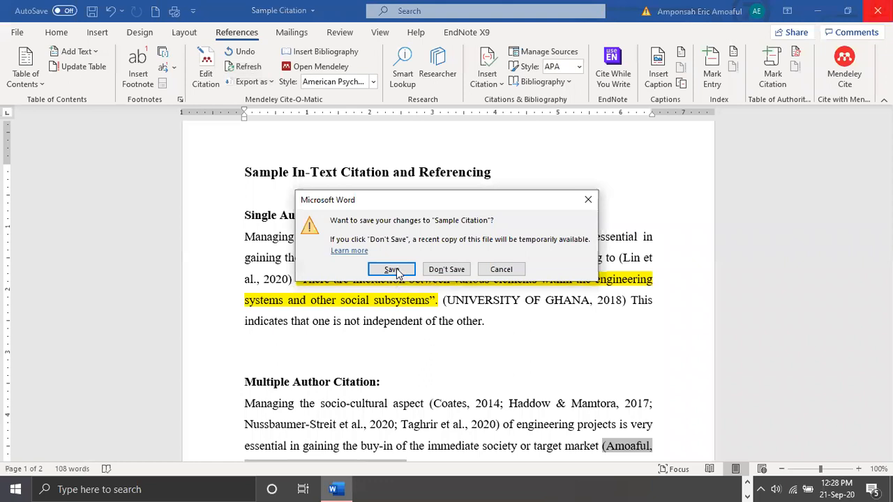
left_click(393, 269)
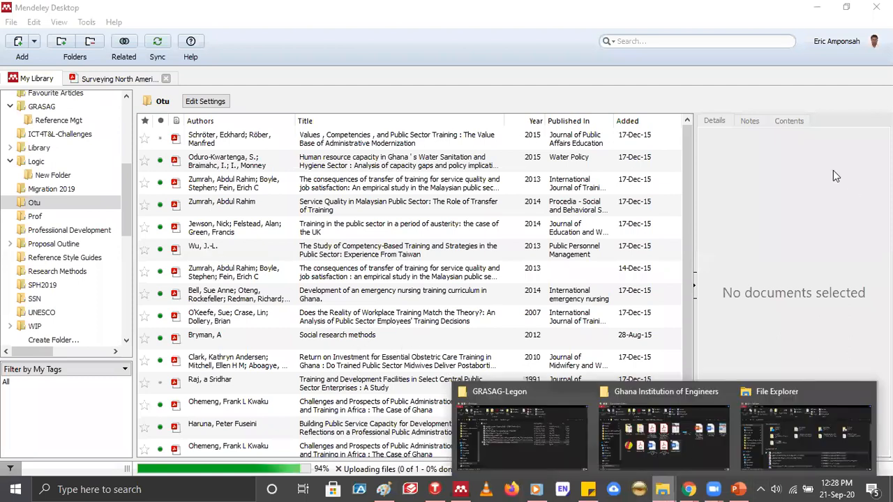
left_click(652, 465)
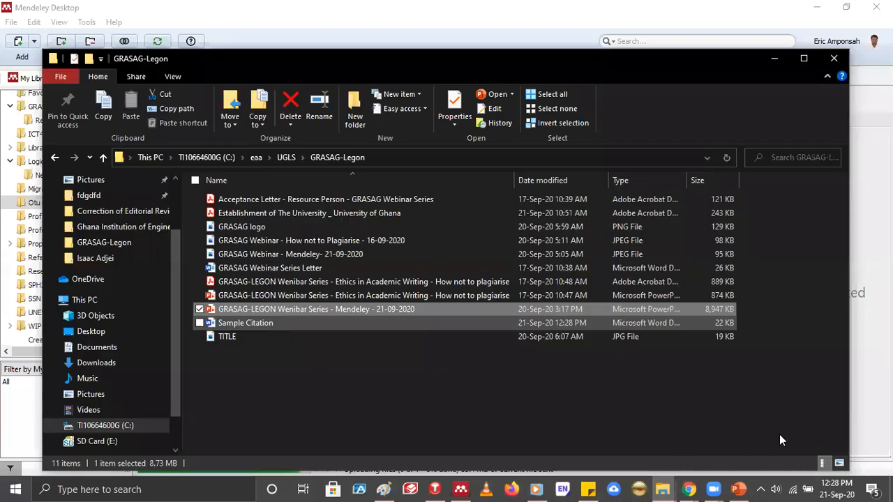
key("alt+Tab")
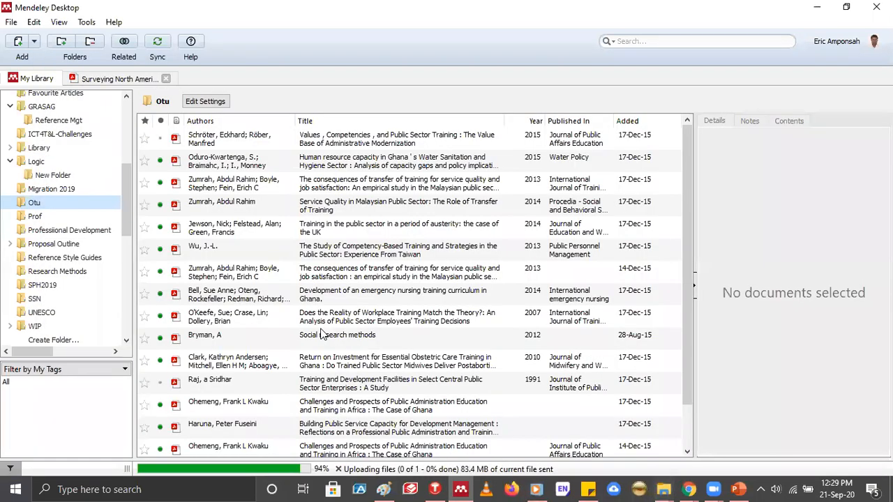
double_click(321, 334)
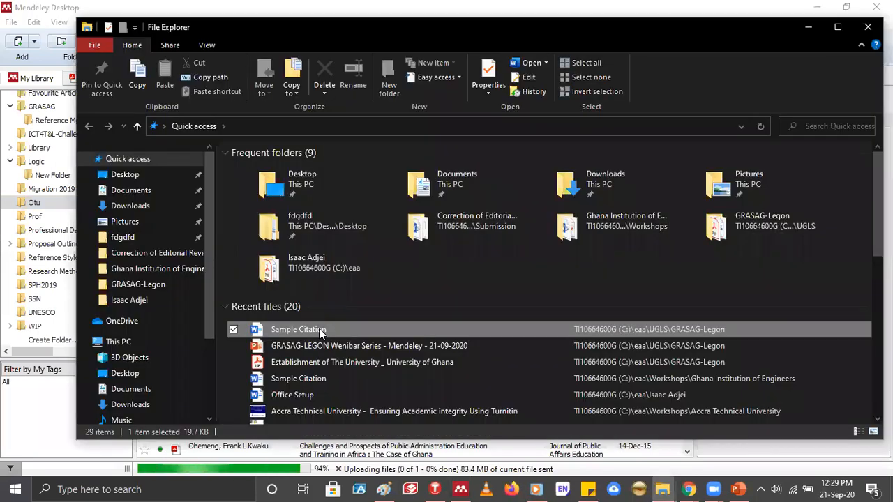
double_click(319, 328)
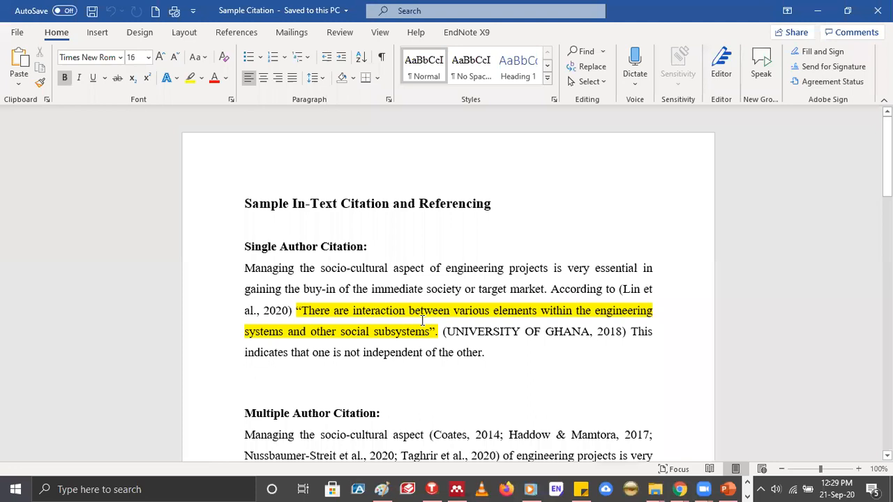
scroll(422, 320, "down", 15)
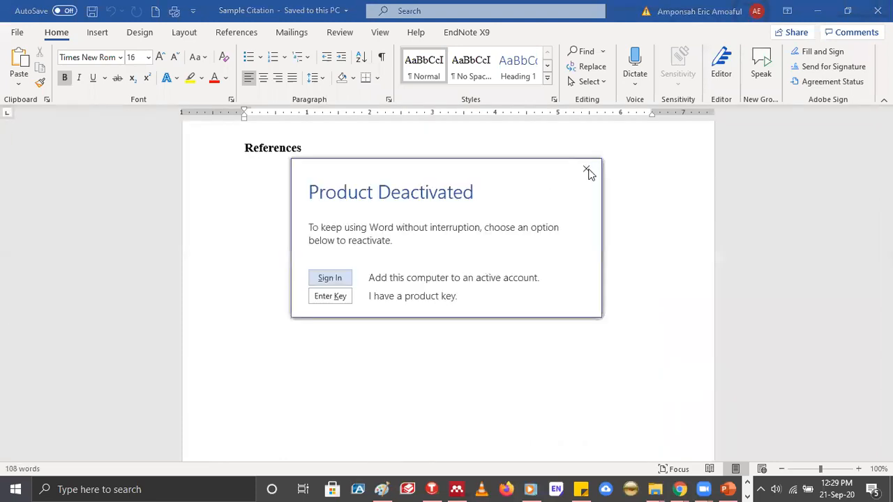
left_click(587, 170)
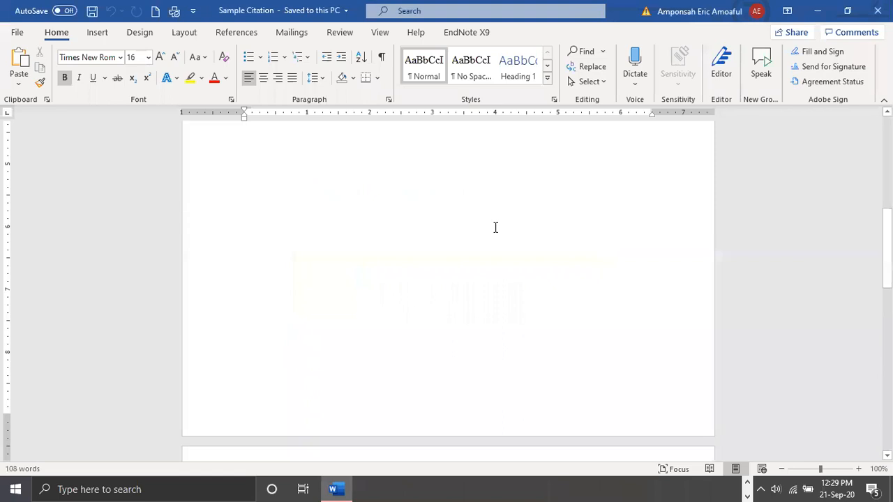
Refresh the Mendeley citations and revert the manually edited citation in the Single Author Citation paragraph to its automatically formatted version
scroll(496, 228, "up", 3)
left_click(474, 215)
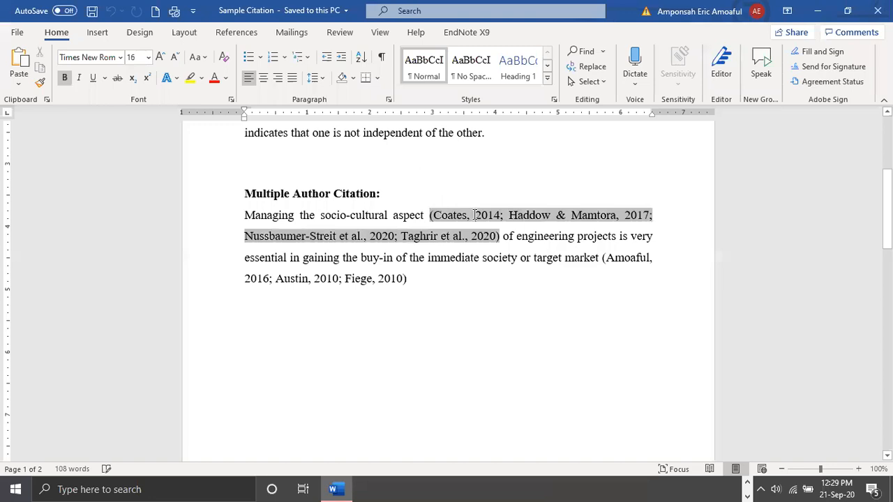
scroll(482, 251, "up", 3)
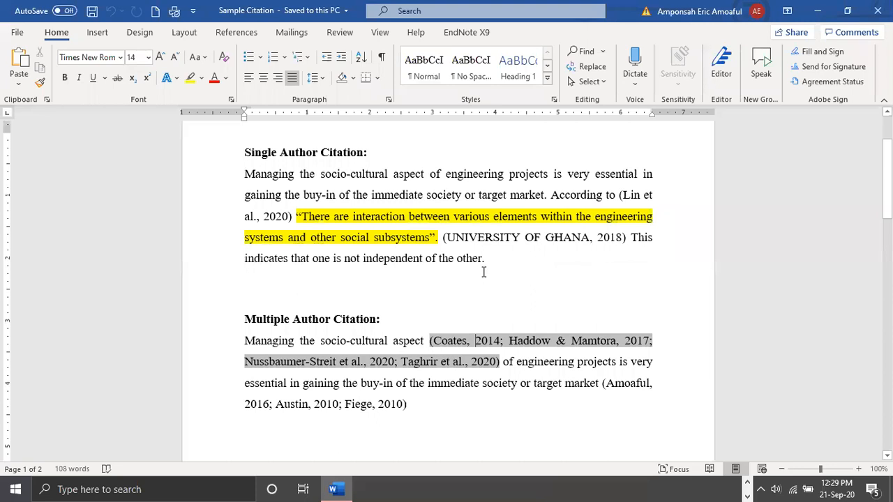
scroll(484, 272, "up", 1)
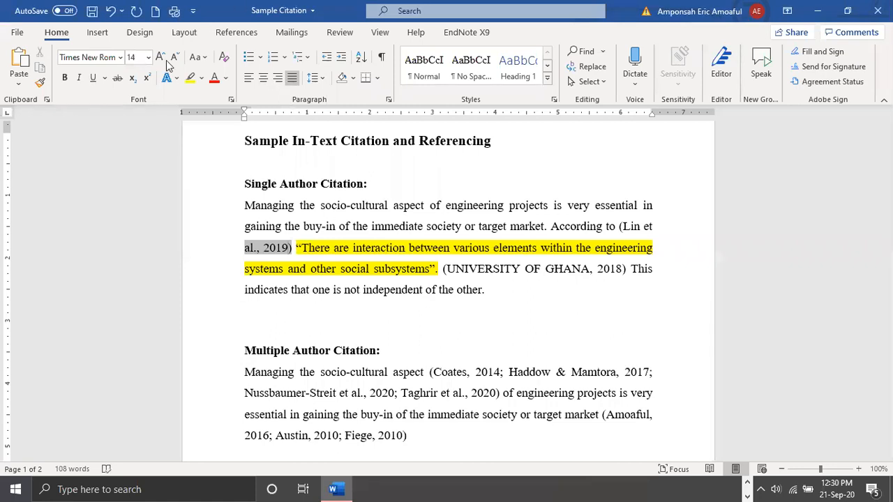
left_click(237, 32)
left_click(244, 67)
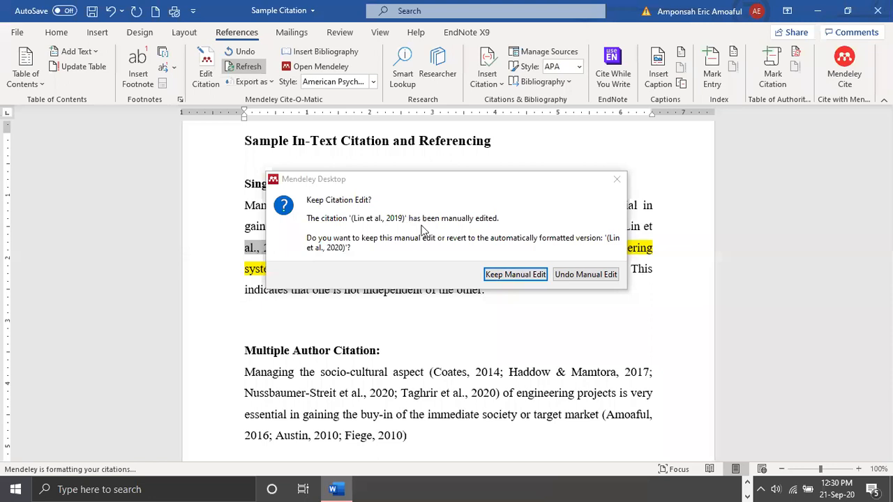
left_click(568, 274)
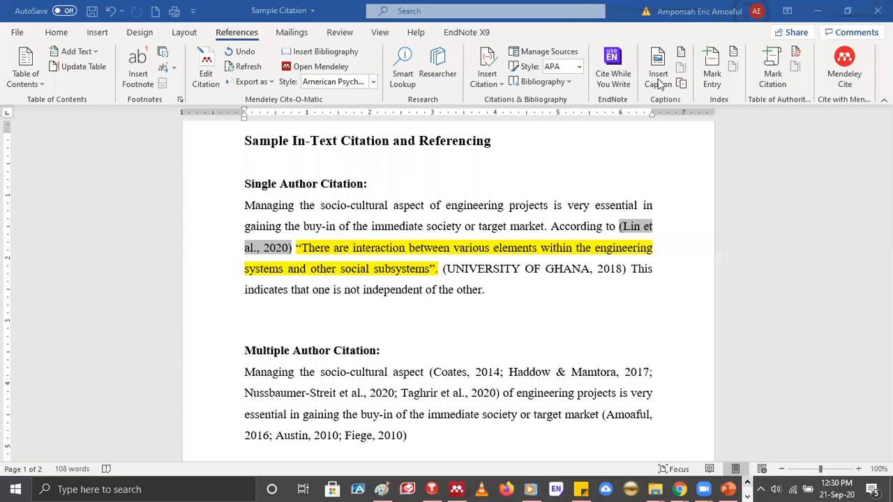
Switch to Mendeley Desktop, search the Otu folder for "zh", and start clearing the search term
key("alt+Tab")
key("ctrl+f")
type("zh")
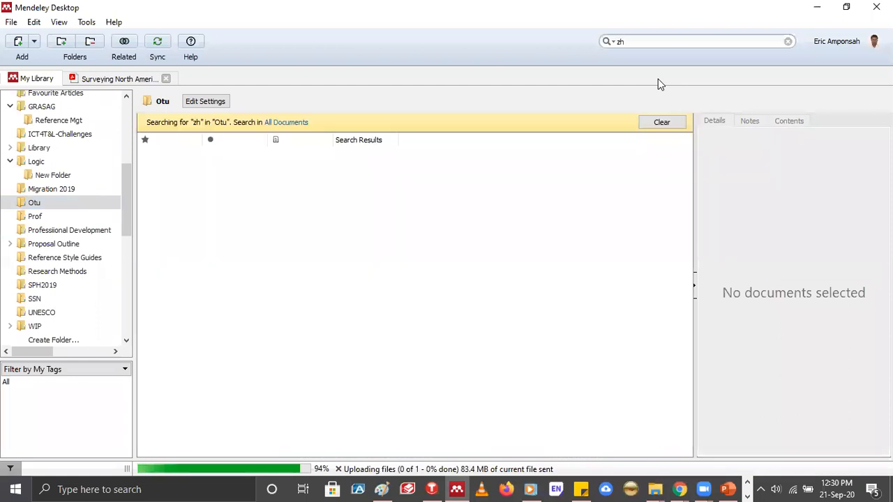
key("BackSpace")
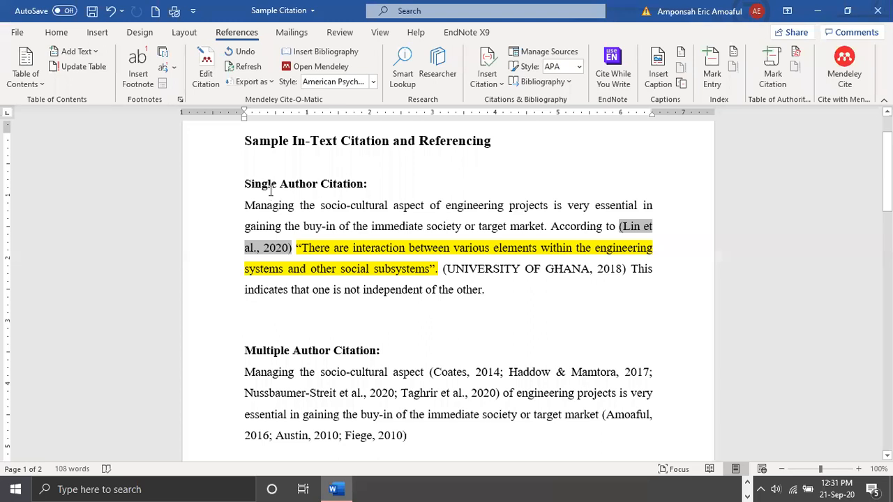
Switch to Mendeley Desktop, open the SSN folder, and view the details of the 2016 qualitative research methods article
left_click(749, 483)
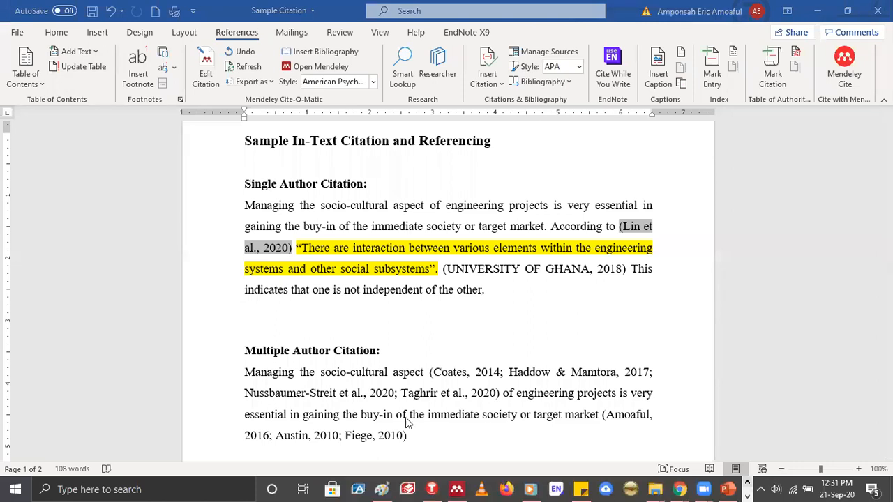
left_click(457, 489)
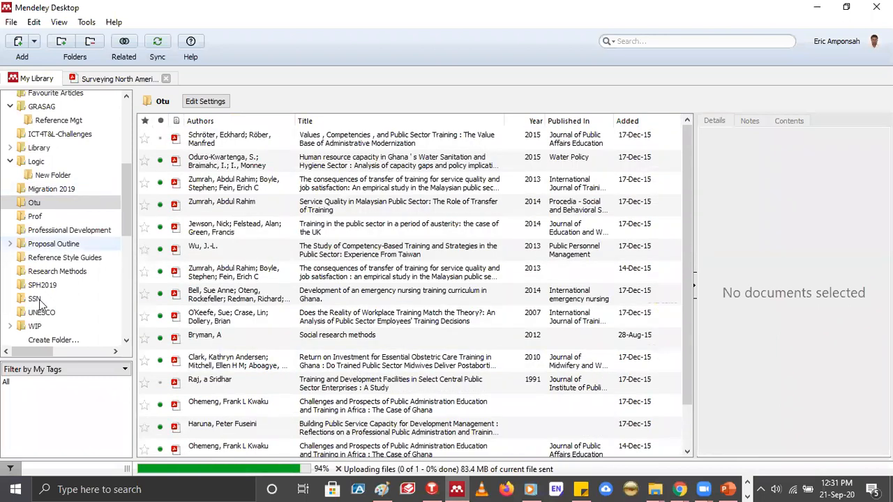
left_click(39, 299)
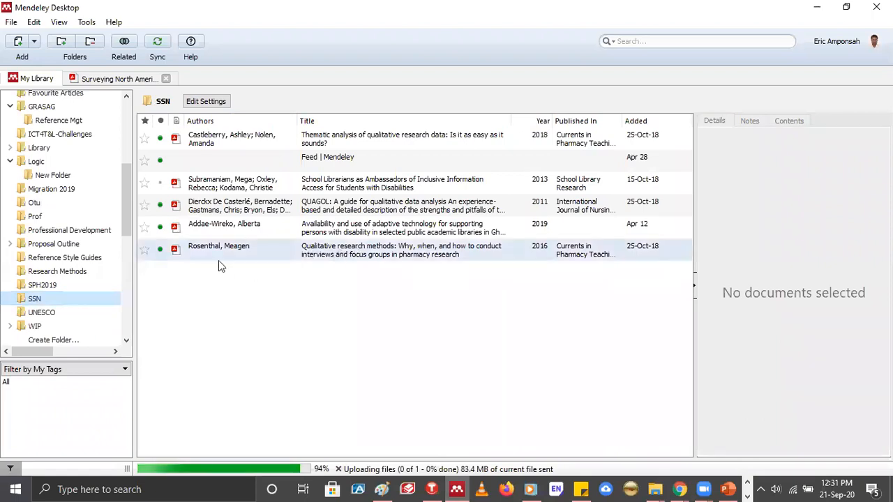
left_click(351, 250)
left_click_drag(62, 301, 81, 303)
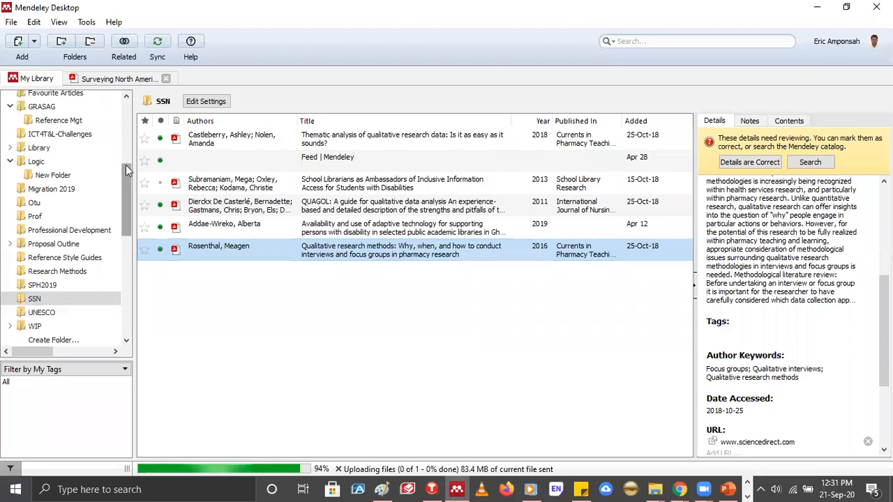
Show All Documents in My Library and browse the folder list
scroll(123, 172, "up", 3)
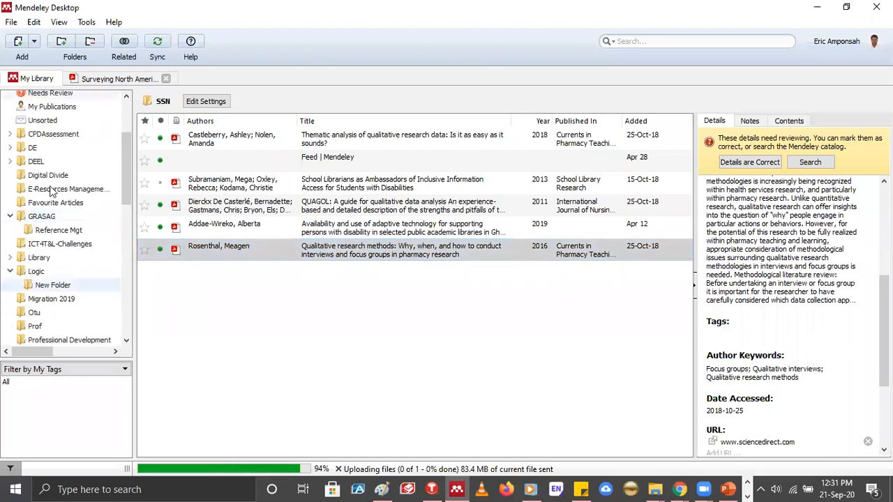
scroll(52, 189, "up", 3)
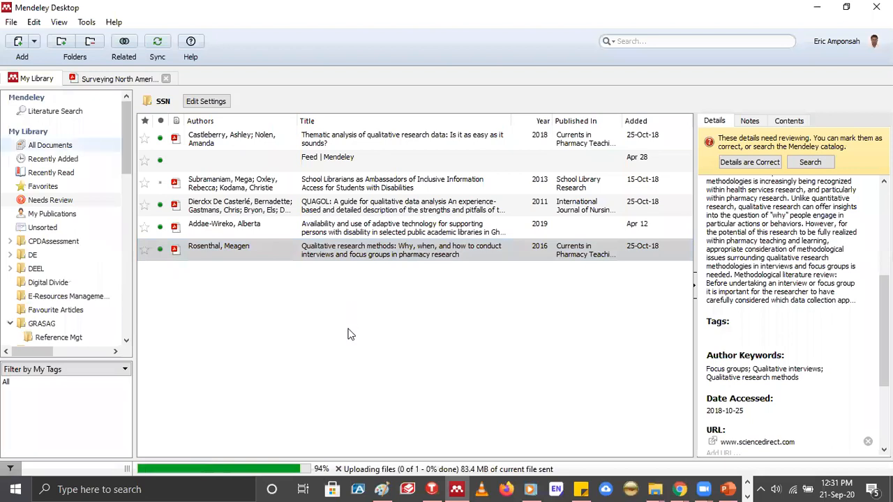
left_click(50, 145)
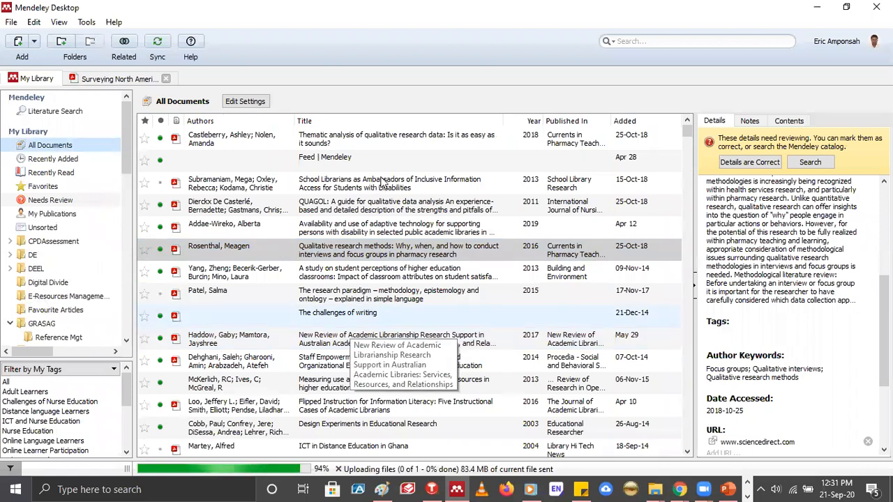
scroll(28, 293, "down", 2)
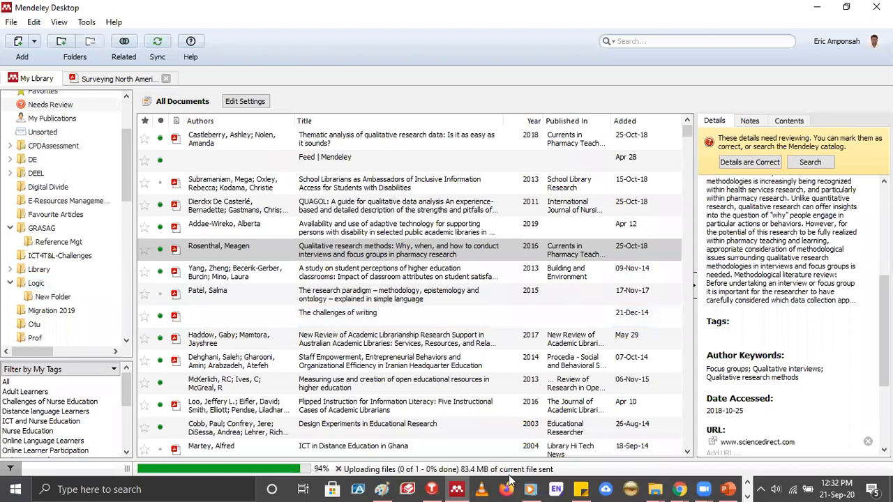
left_click(678, 489)
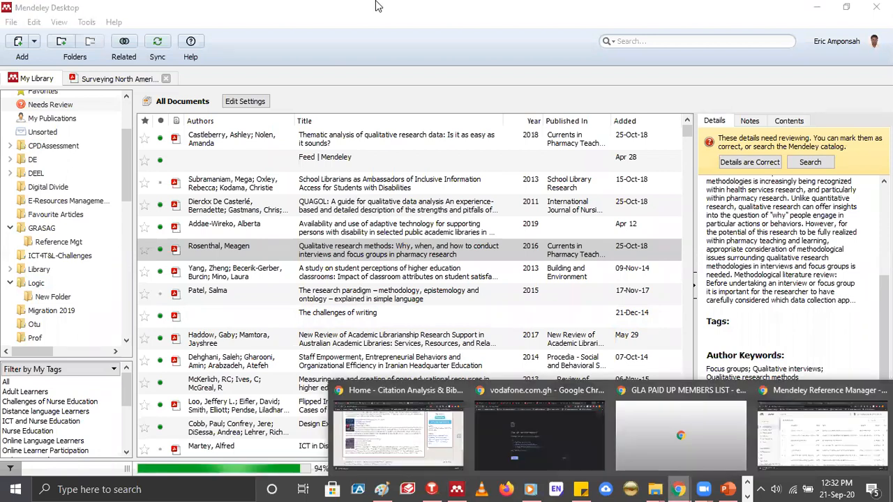
left_click(375, 6)
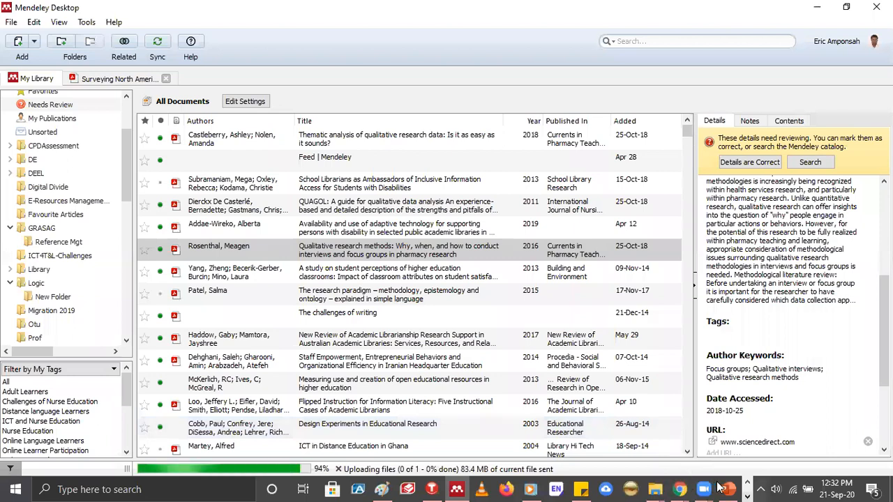
Switch back to the Sample Citation document in Word and select the highlighted quotation in the Single Author Citation paragraph
left_click(340, 485)
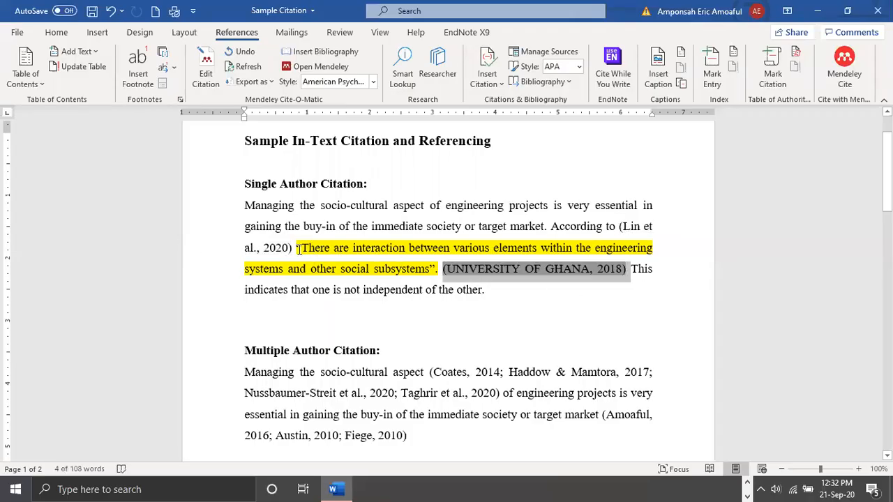
left_click_drag(298, 249, 438, 271)
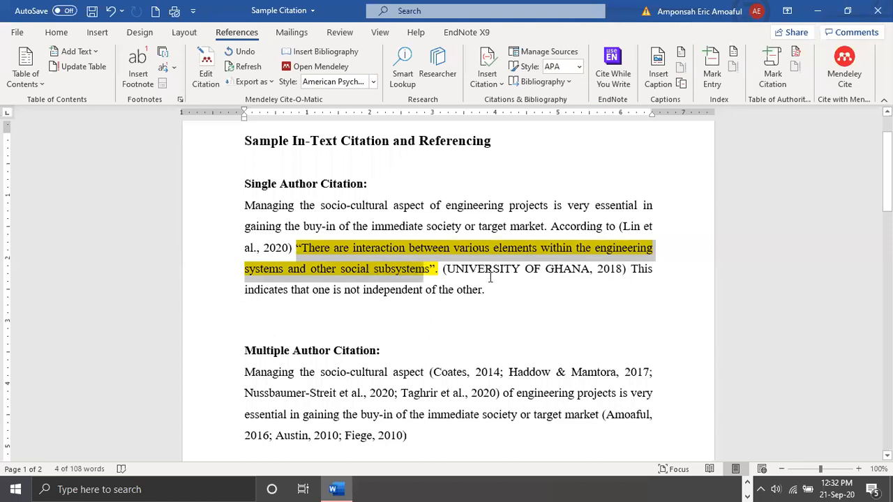
Highlight the UNIVERSITY OF GHANA citation after the quotation and the 2020 citation before it in the Single Author Citation paragraph
left_click(600, 269)
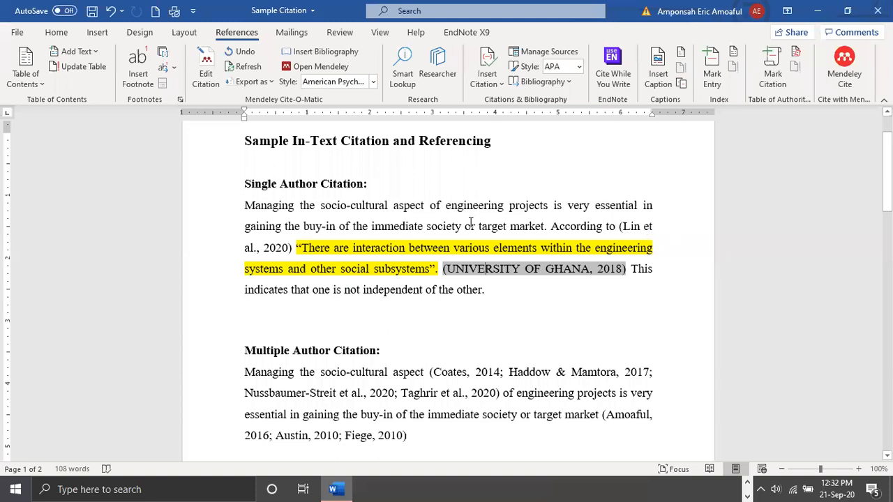
left_click(269, 249)
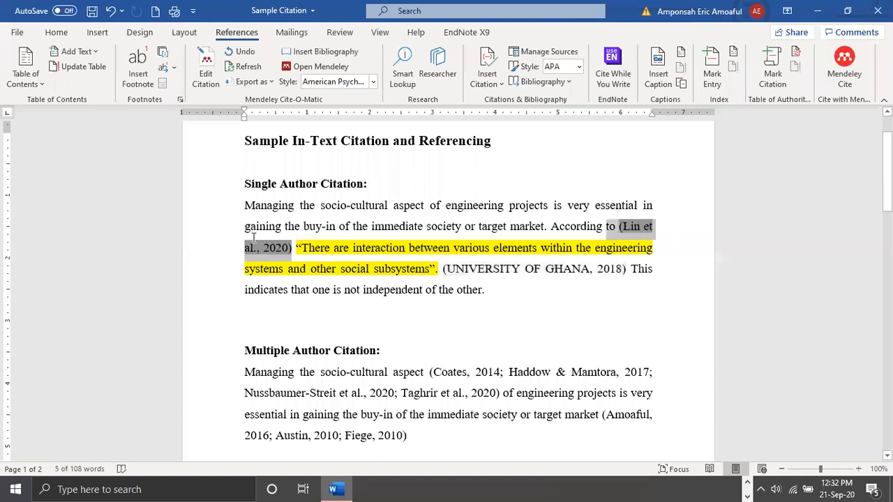
left_click(296, 249)
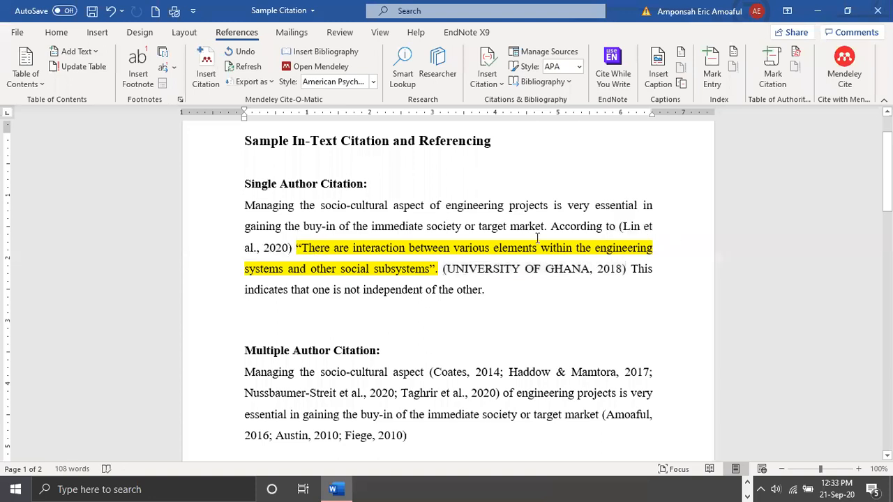
Edit the citation before the highlighted quotation so that only the year is in parentheses, as (2020), and keep the manual edit
left_click(619, 230)
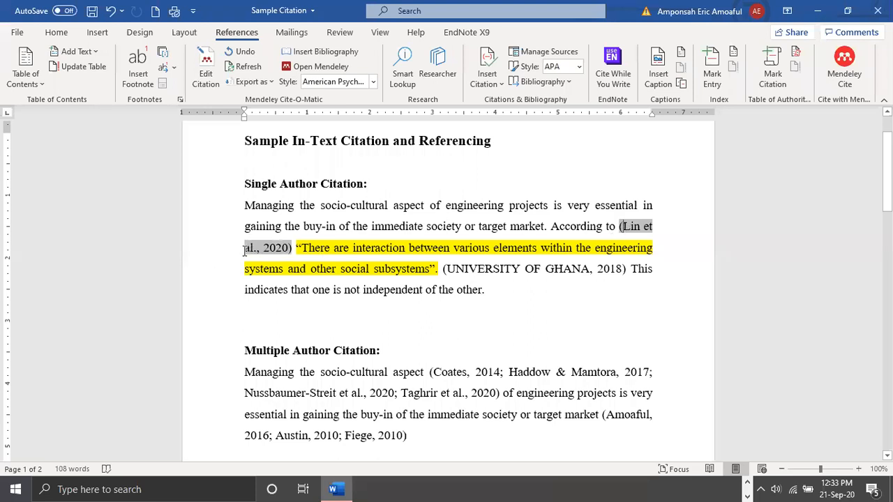
key("BackSpace")
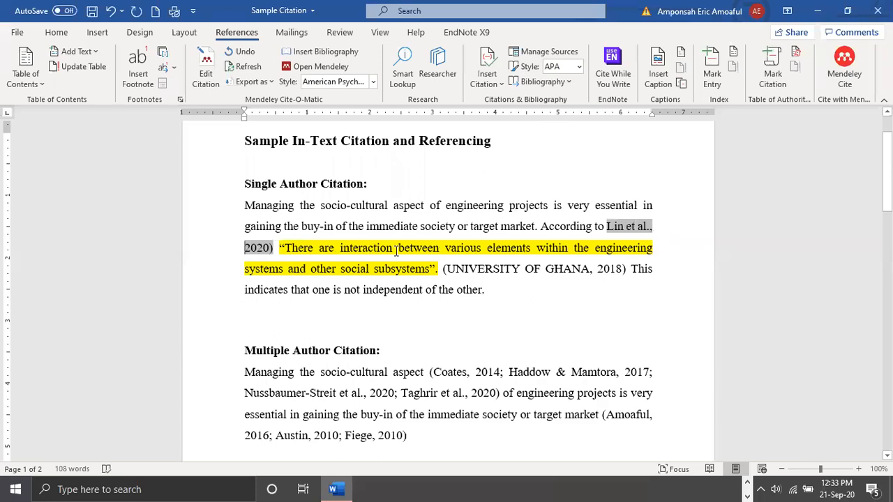
type("(")
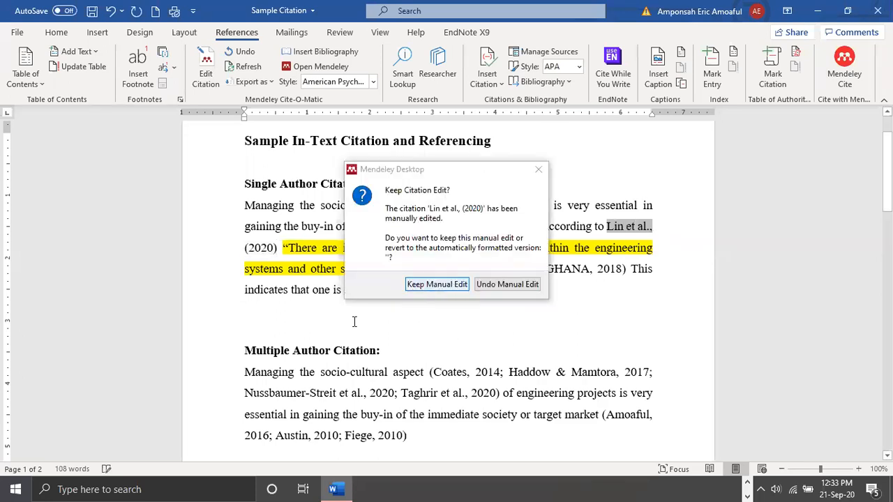
key("Return")
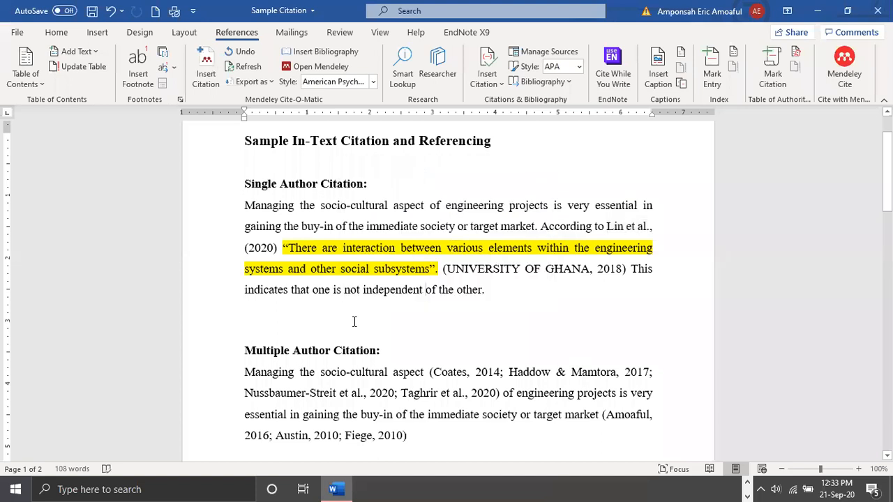
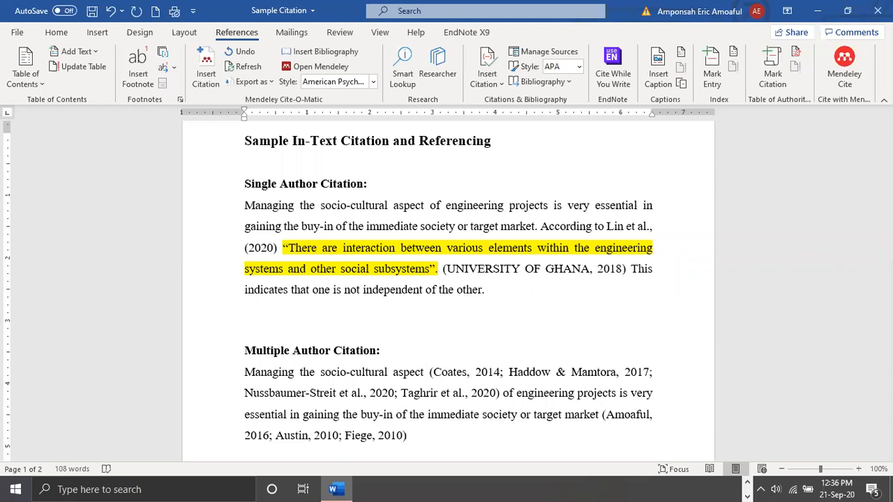
Start the Single Author Citation paragraph with "In the view of" and insert the 1997 citation from the Mendeley library after it
type("In the ")
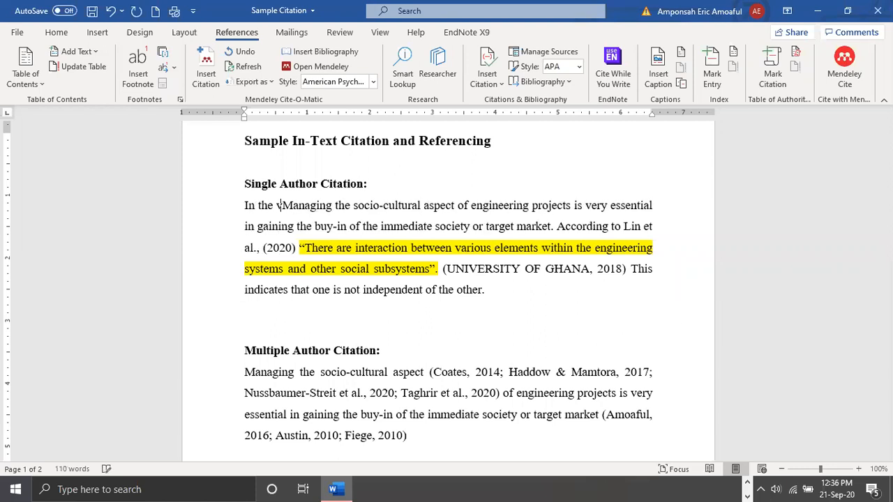
type("view of")
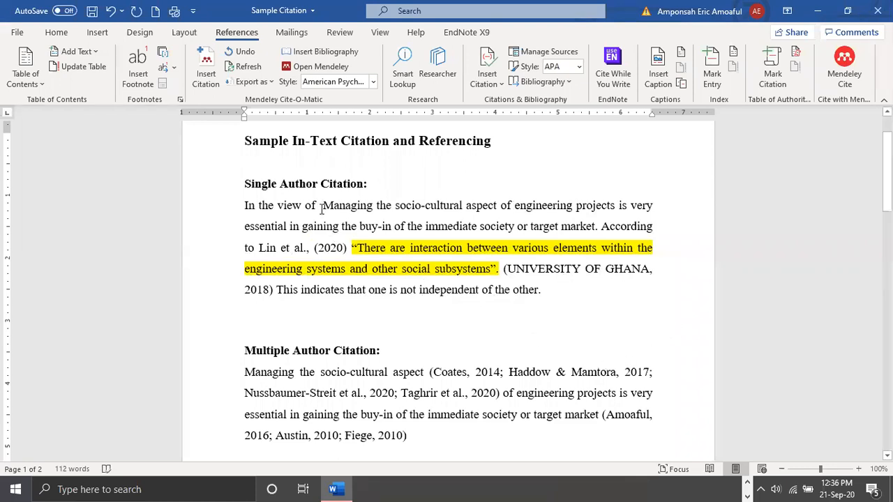
left_click(204, 73)
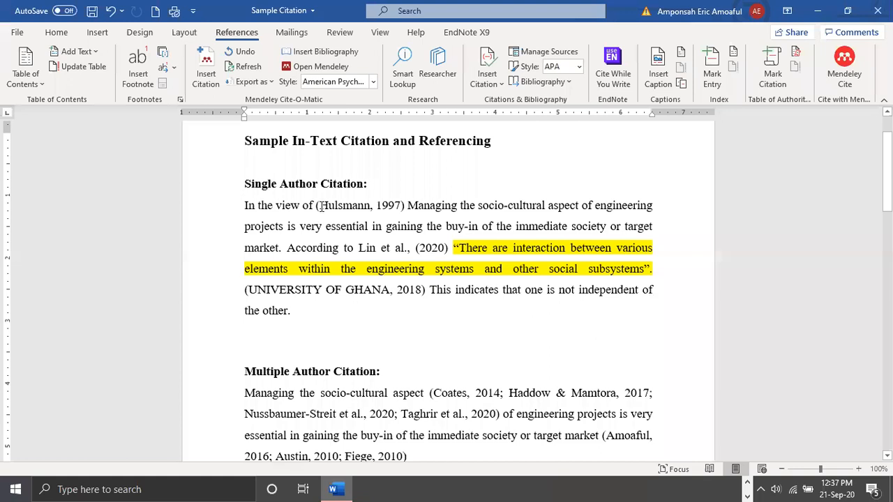
Edit the new citation so that only the year is in parentheses, as (1997), without the comma, and keep the manual edit
left_click(321, 206)
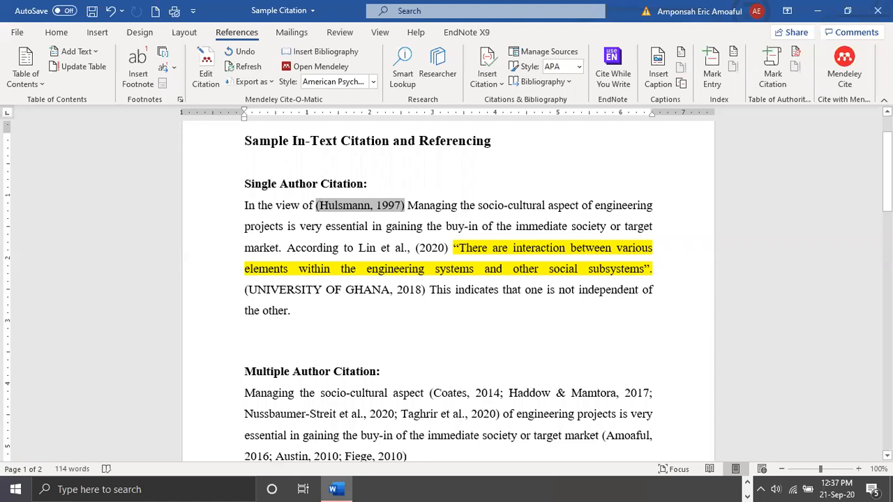
key("BackSpace")
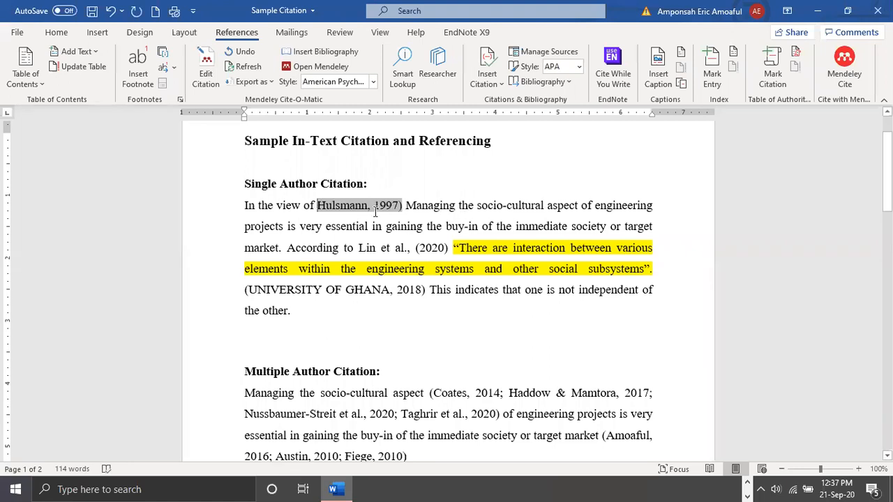
type("(")
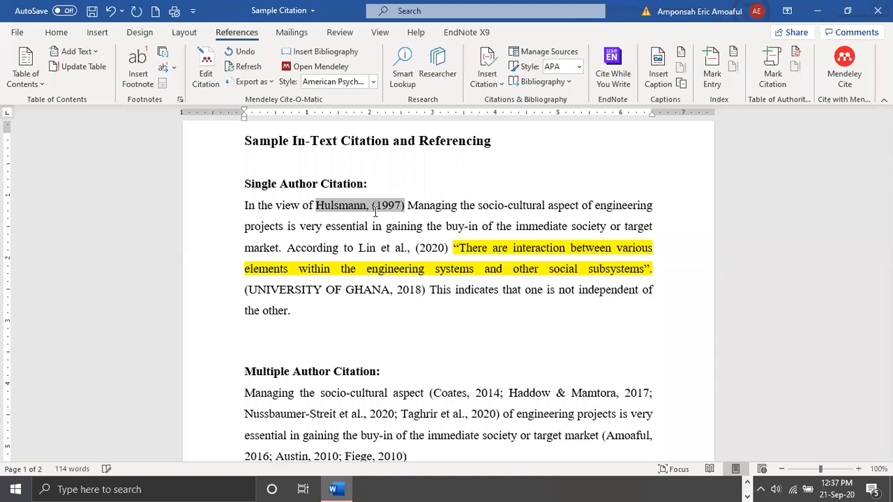
key("Left")
key("BackSpace")
left_click(414, 272)
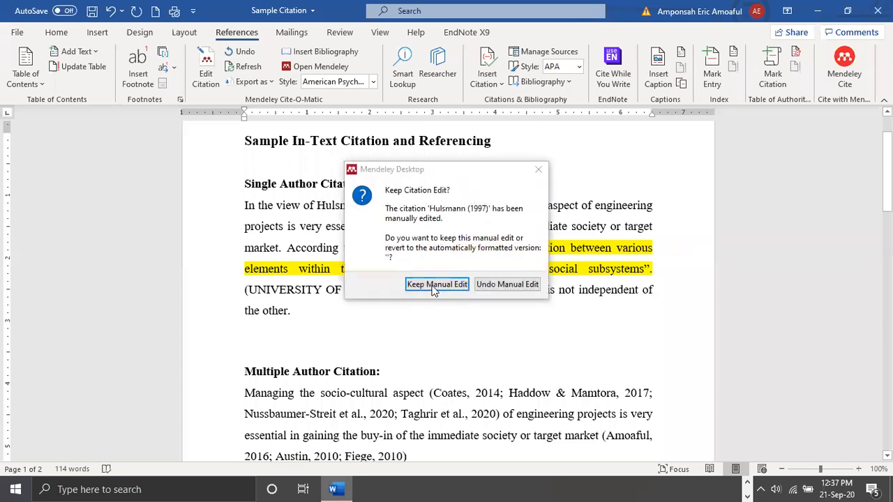
left_click(436, 284)
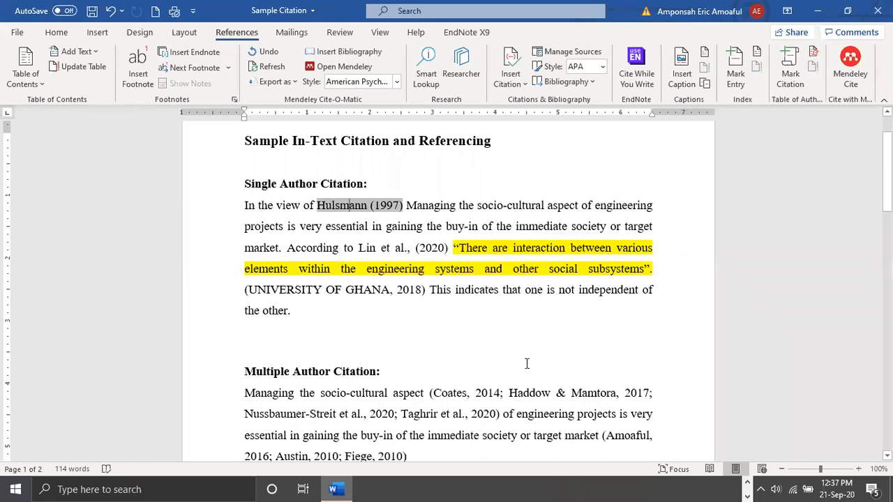
Review the Single Author and Multiple Author Citation sections, selecting the first heading and the first grouped citation
scroll(527, 363, "down", 3)
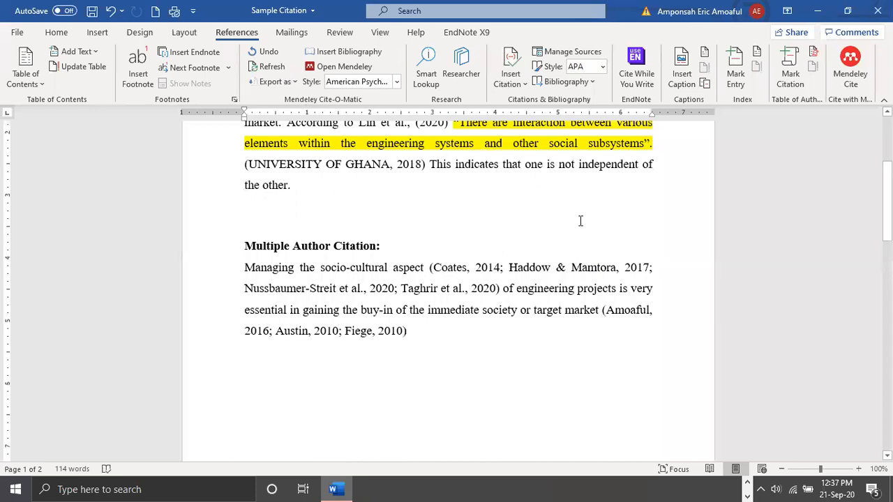
scroll(580, 221, "up", 3)
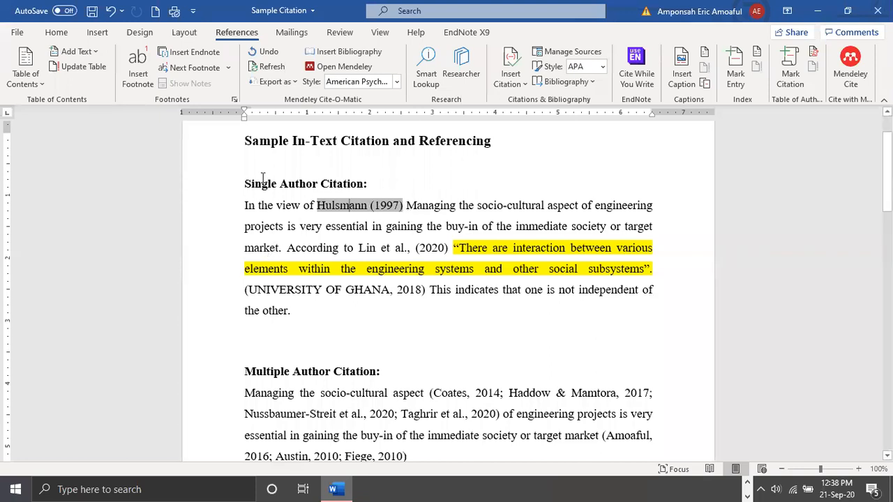
mouse_move(246, 184)
left_mouse_down()
mouse_move(337, 185)
mouse_move(262, 184)
left_mouse_up()
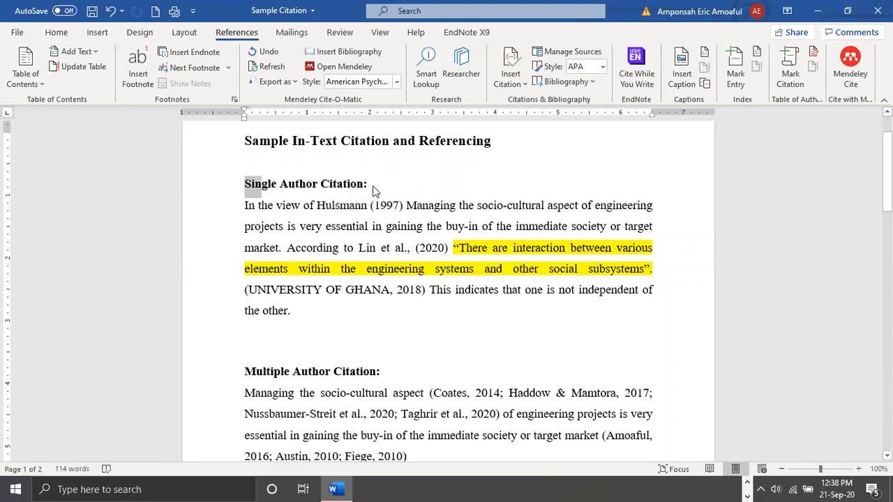
left_click(224, 183)
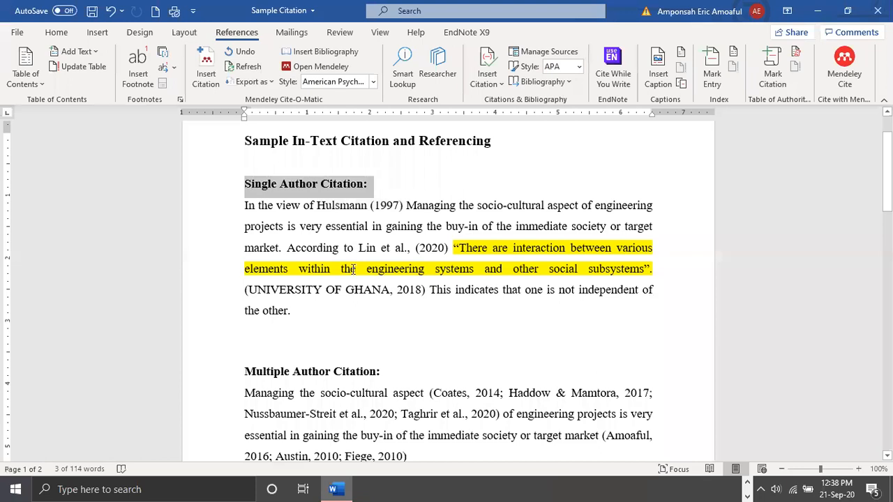
scroll(402, 311, "down", 2)
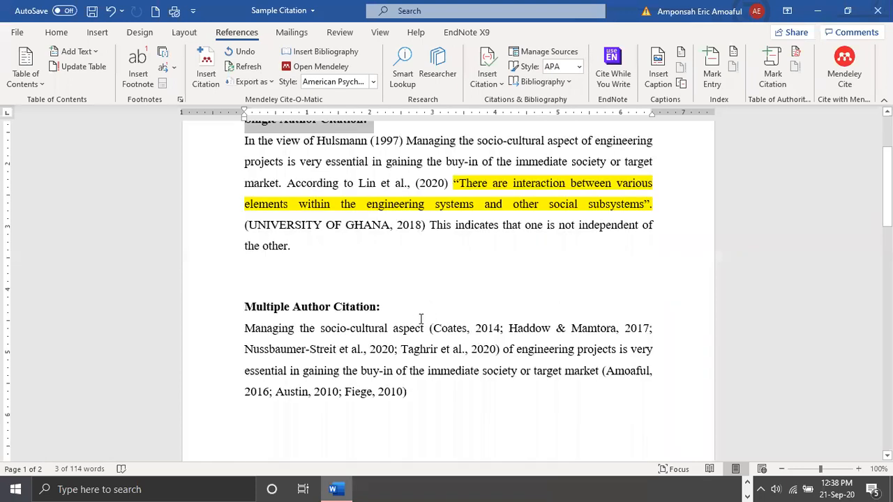
scroll(421, 318, "up", 2)
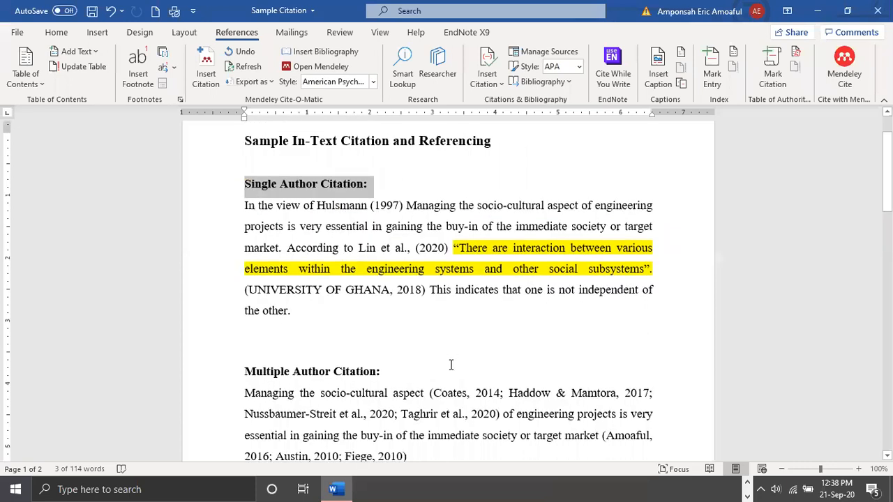
scroll(223, 312, "down", 2)
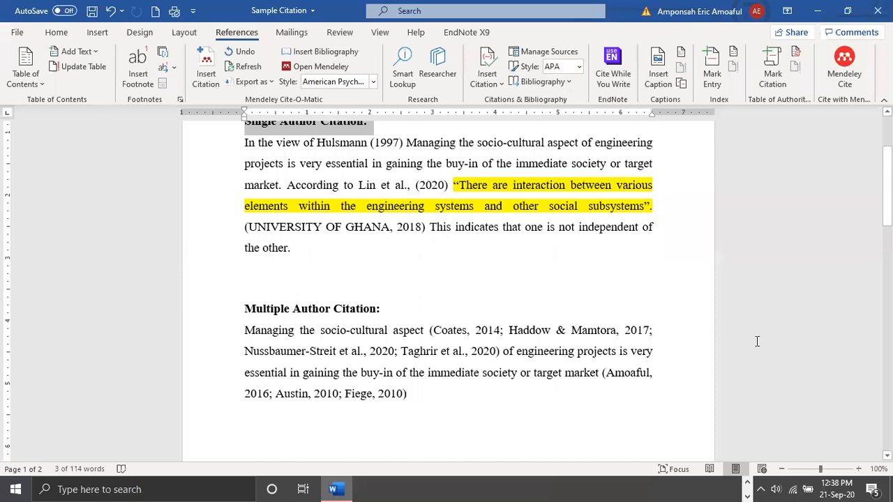
left_click(577, 336)
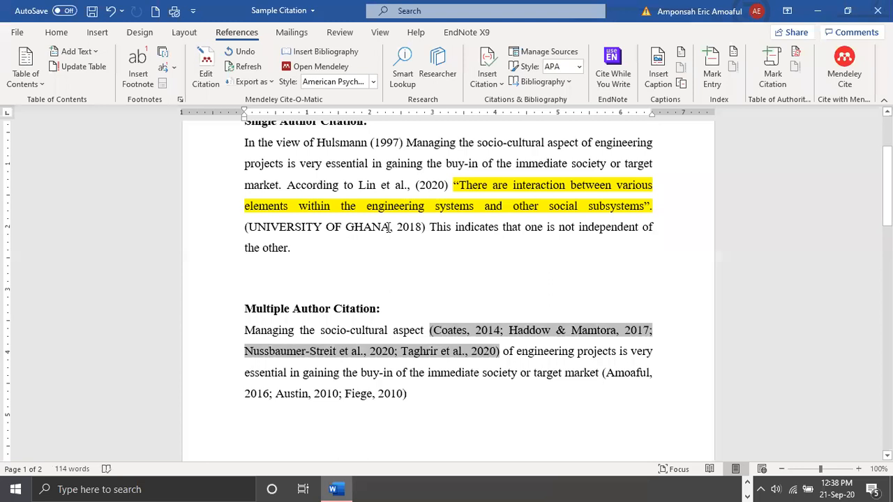
scroll(389, 227, "up", 3)
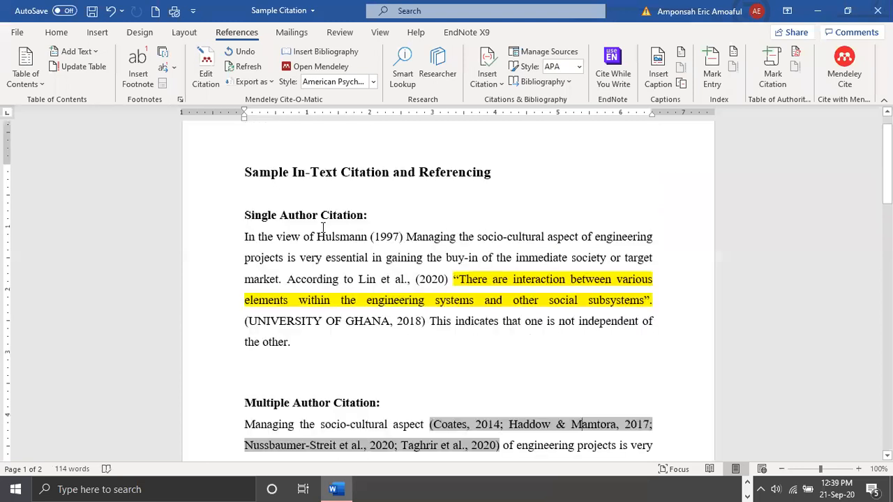
Delete the "Single Author Citation:" and "Multiple Author Citation:" headings above the two paragraphs
left_click(209, 225)
key("Delete")
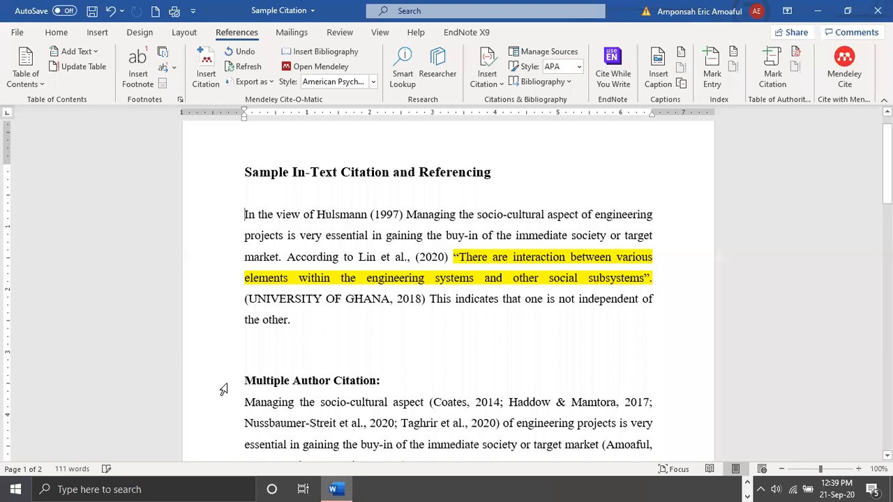
left_click(222, 389)
key("Delete")
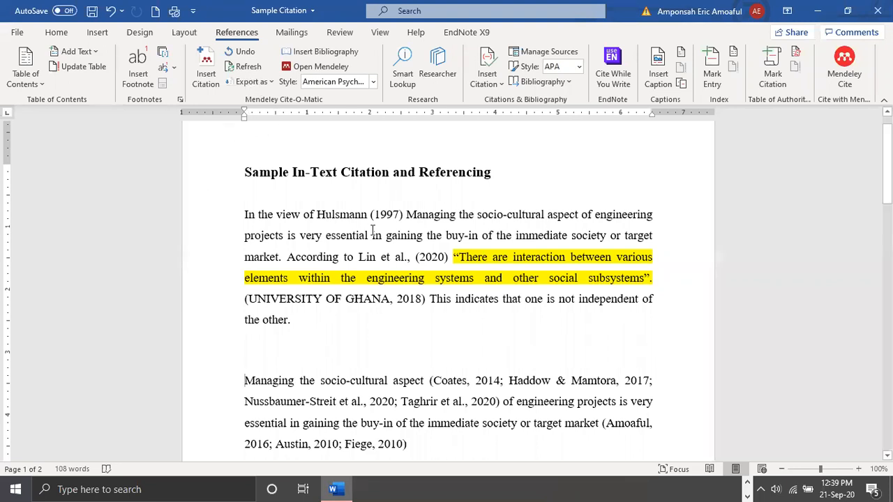
Insert the Mendeley bibliography on the empty line below the References heading on the second page
scroll(373, 230, "down", 10)
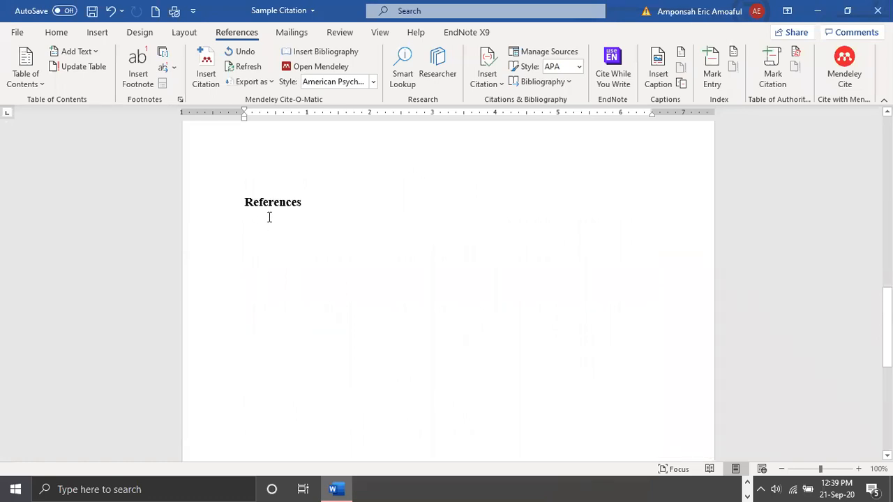
left_click(331, 222)
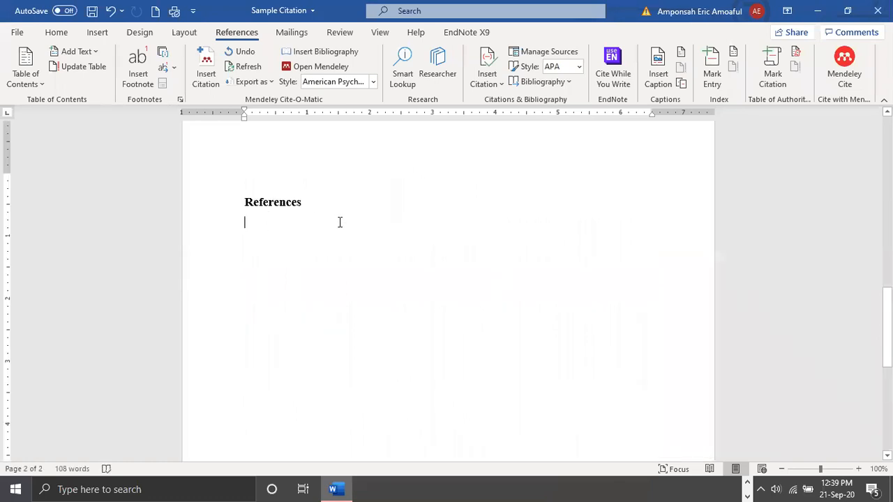
scroll(339, 222, "up", 8)
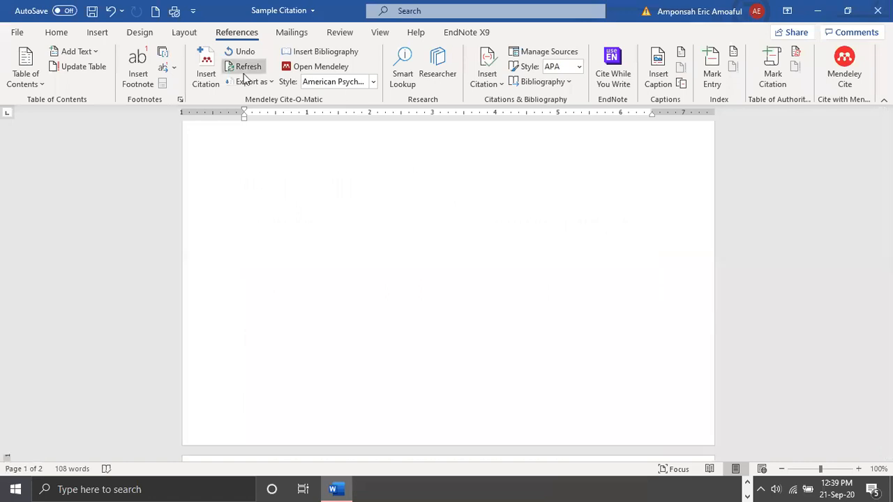
scroll(298, 151, "up", 1)
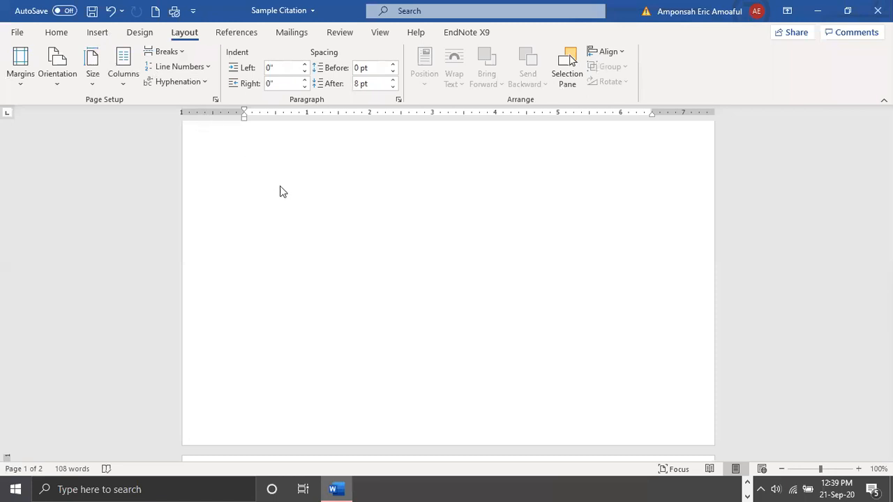
scroll(241, 68, "up", 2)
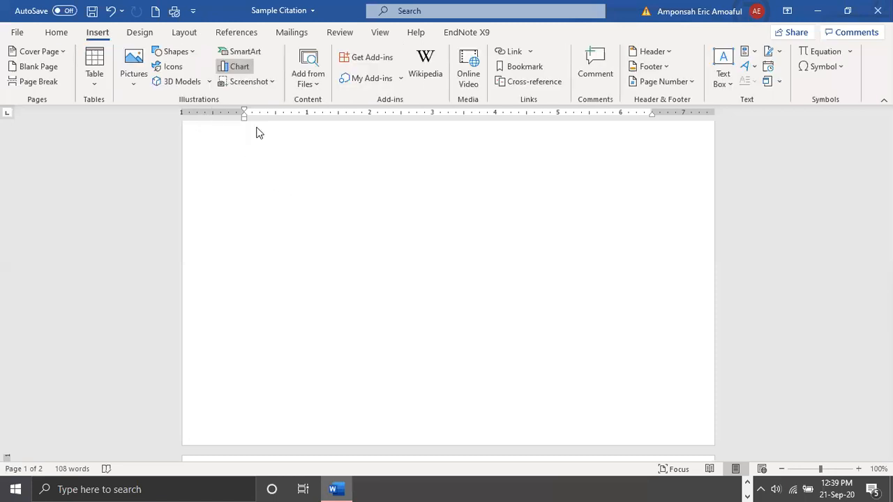
left_click(238, 67)
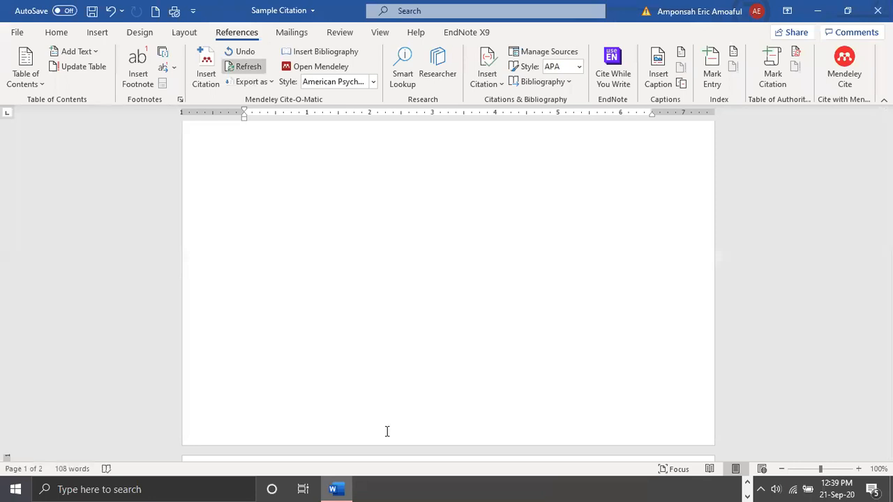
scroll(266, 323, "down", 7)
left_click(235, 254)
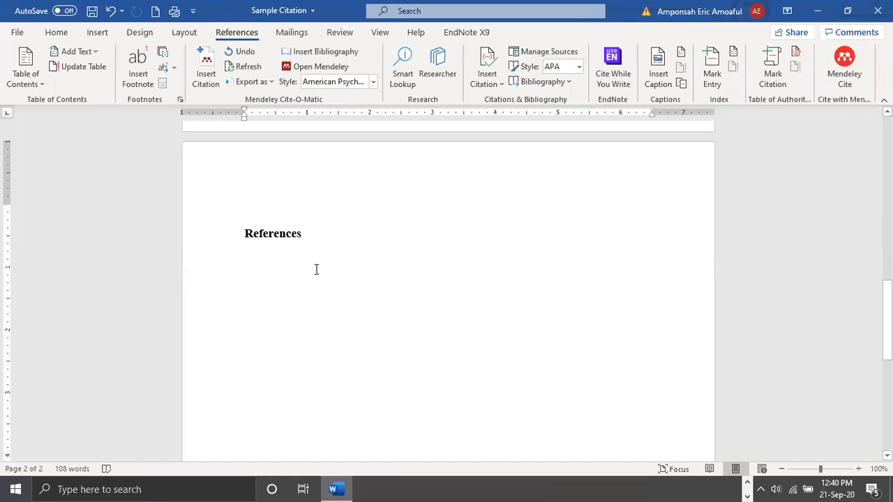
scroll(317, 269, "up", 6)
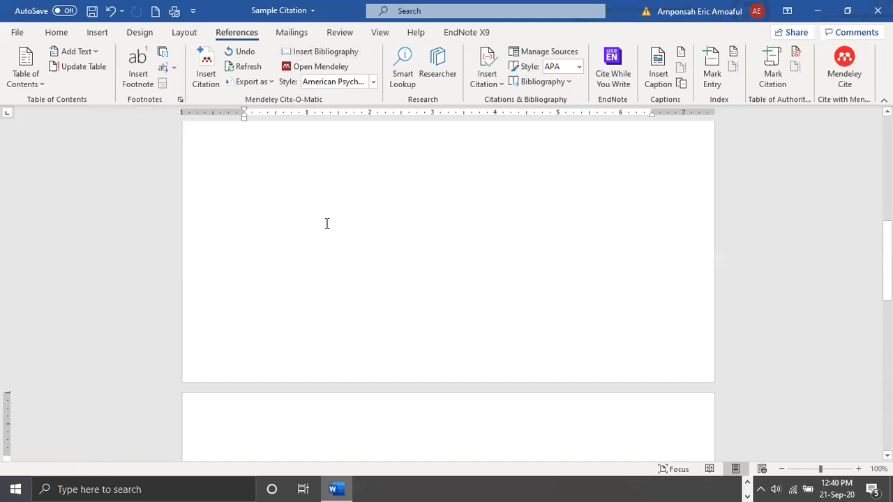
scroll(326, 223, "down", 5)
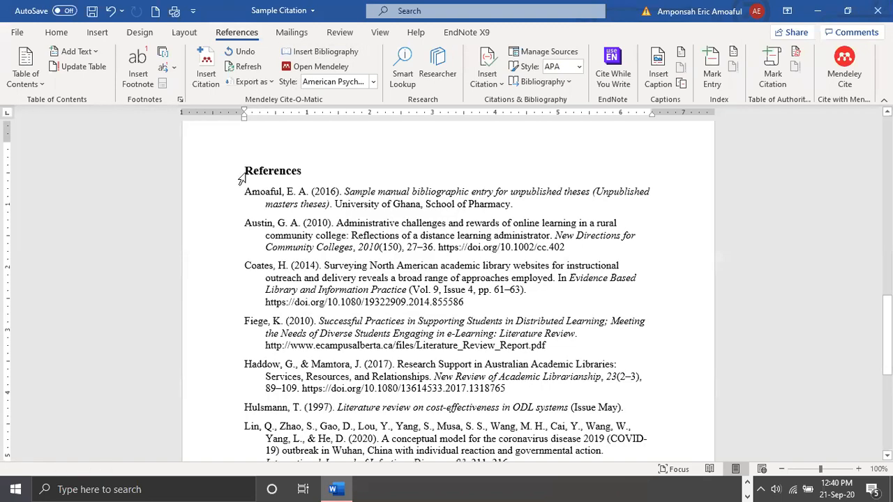
Delete the generated reference list below the References heading, keeping the heading itself
left_click(201, 180)
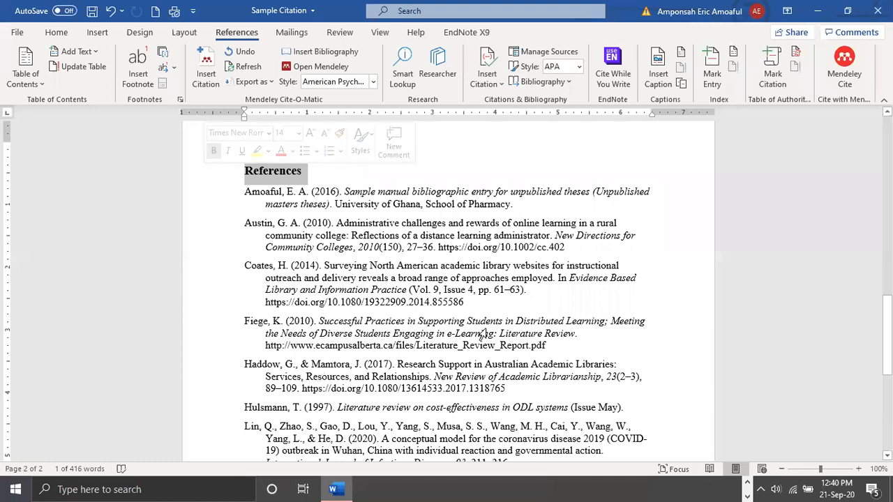
key("ctrl+shift+End")
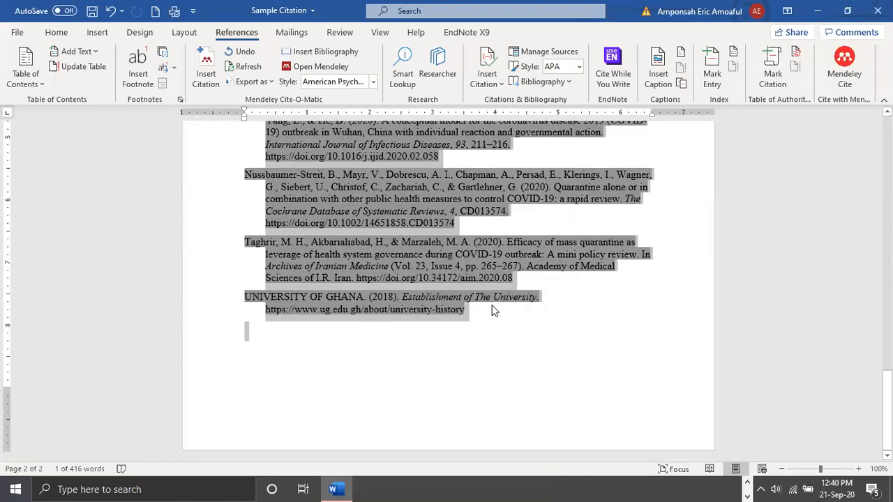
key("Delete")
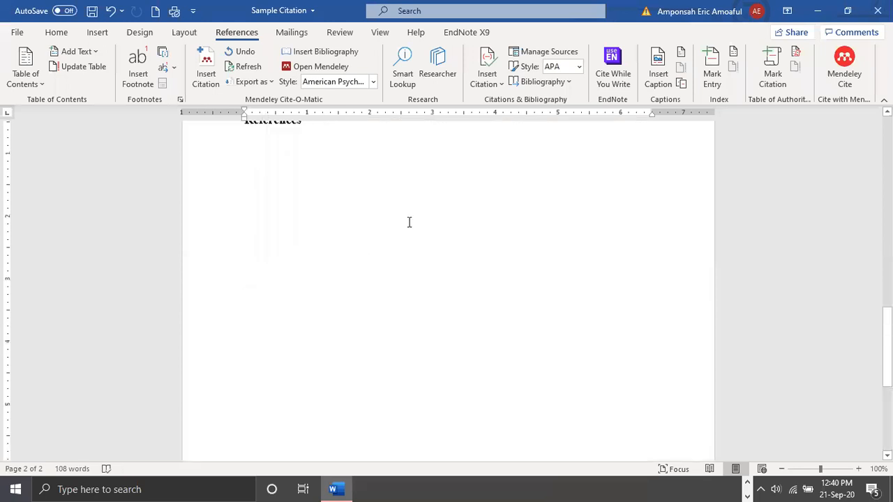
Insert the Mendeley bibliography after the last body paragraph, ahead of the References heading, and check where it ends
scroll(392, 222, "up", 4)
scroll(392, 222, "up", 3)
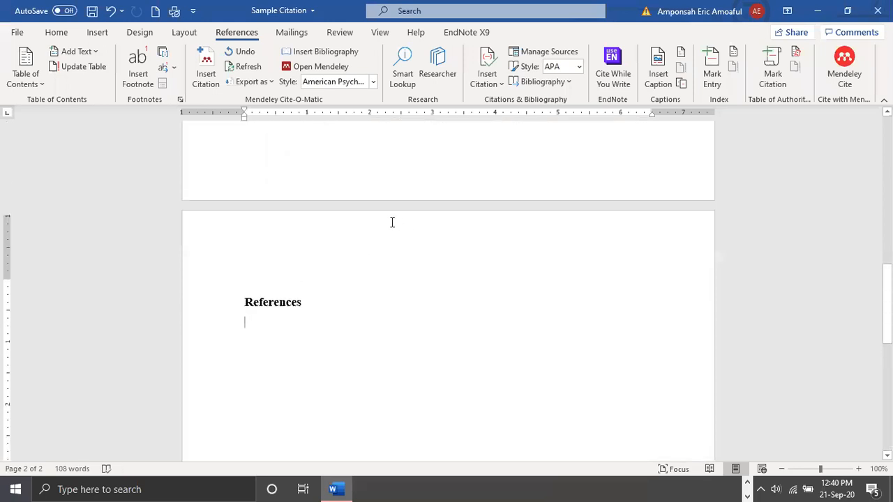
scroll(201, 260, "up", 4)
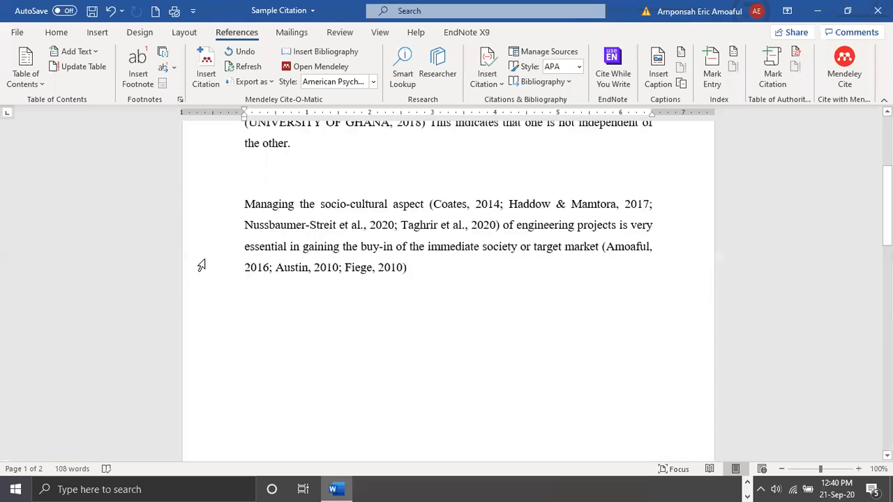
scroll(201, 261, "down", 8)
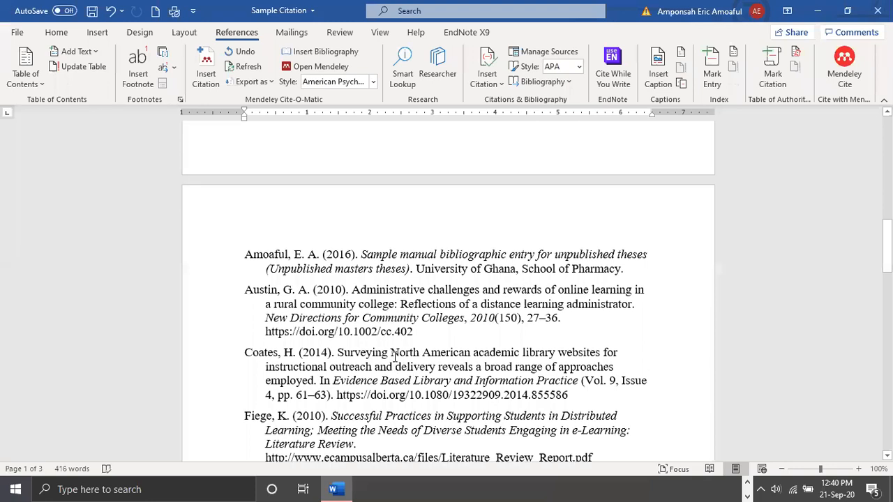
scroll(352, 331, "down", 15)
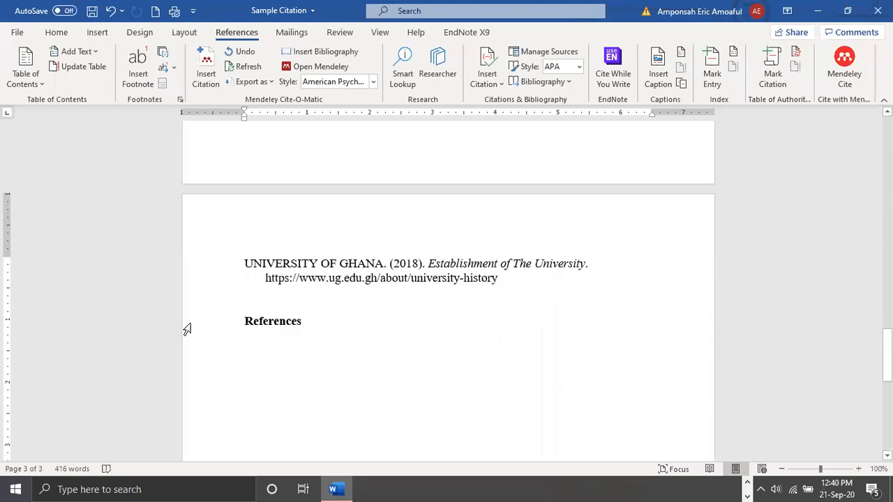
Undo the misplaced bibliography and insert the Mendeley bibliography below the References heading, reviewing it through to the last entry
left_click(110, 9)
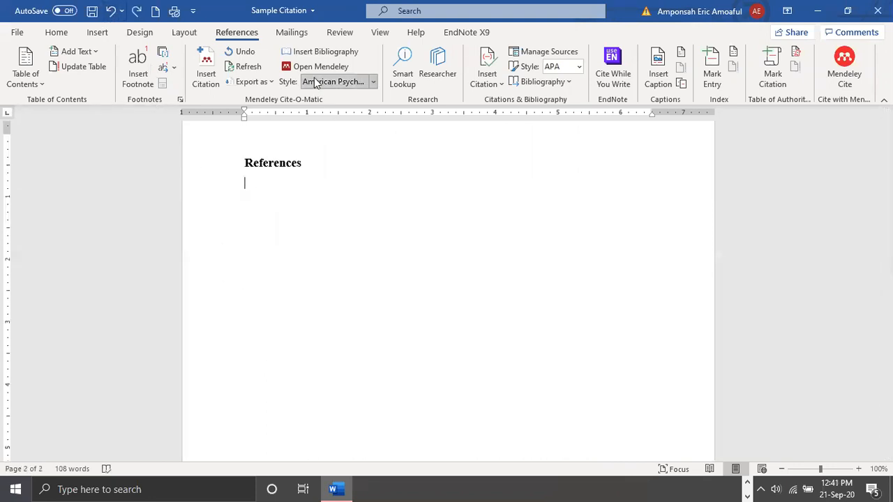
left_click(319, 51)
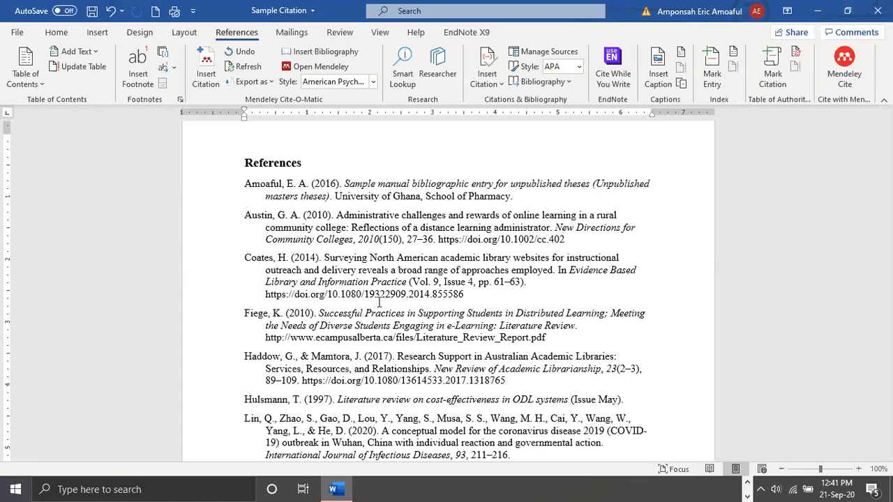
scroll(380, 302, "down", 1)
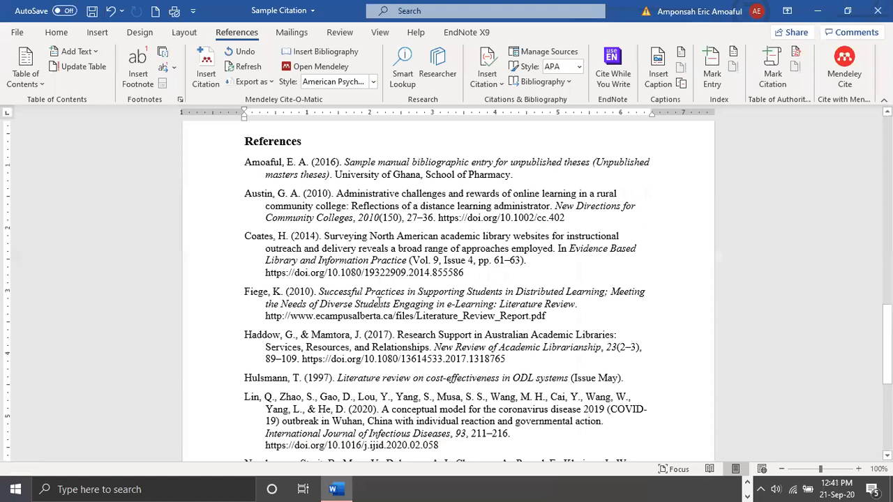
scroll(380, 302, "down", 3)
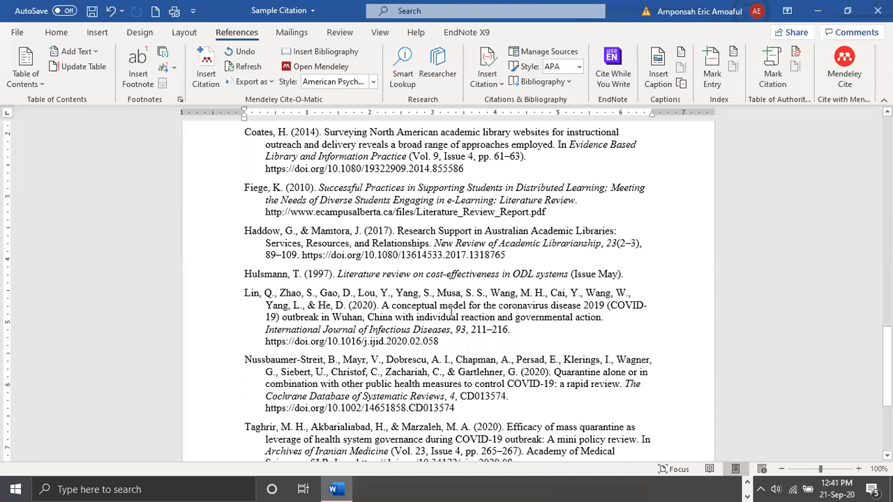
scroll(670, 376, "down", 4)
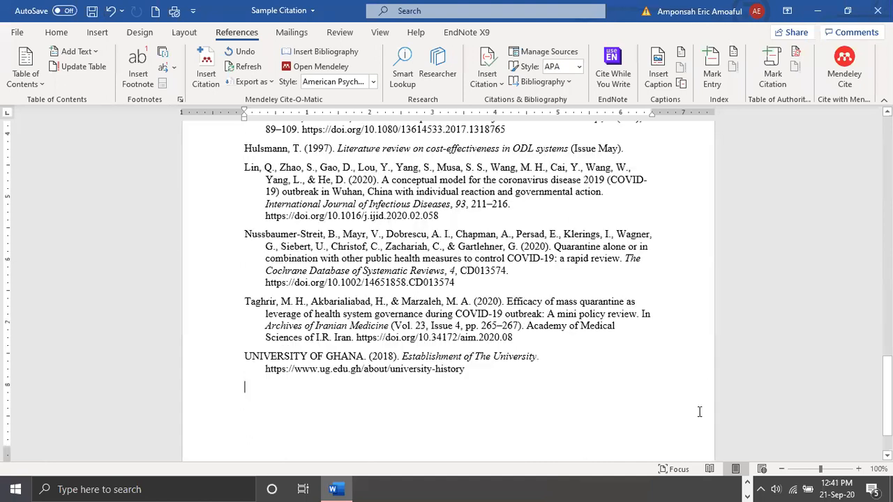
Switch from the Word document to the Mendeley Desktop library
left_click(748, 487)
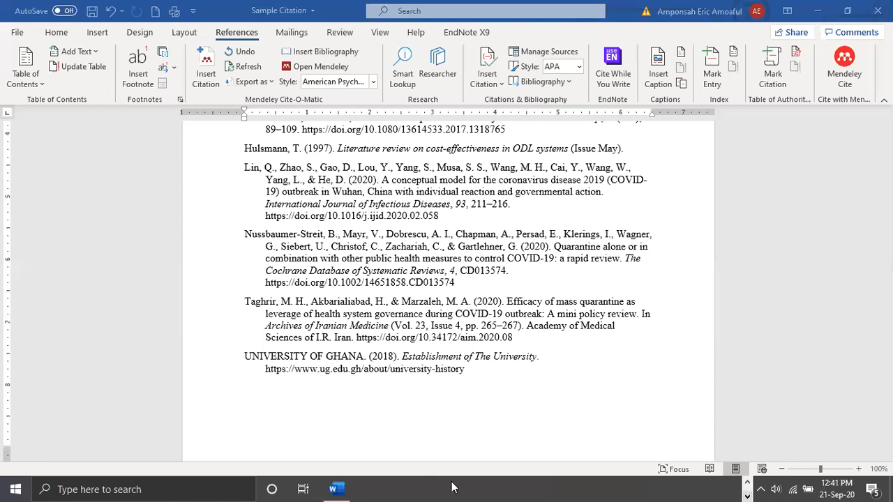
scroll(458, 486, "up", 1)
mouse_move(457, 487)
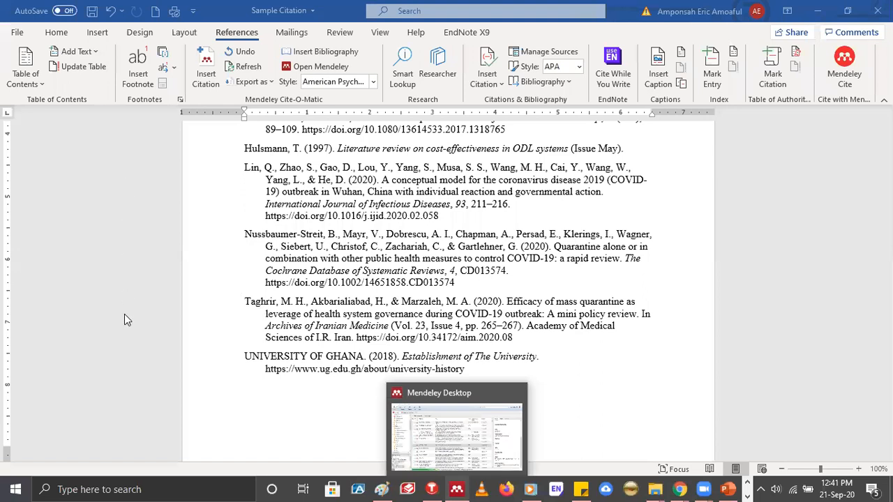
left_click(454, 481)
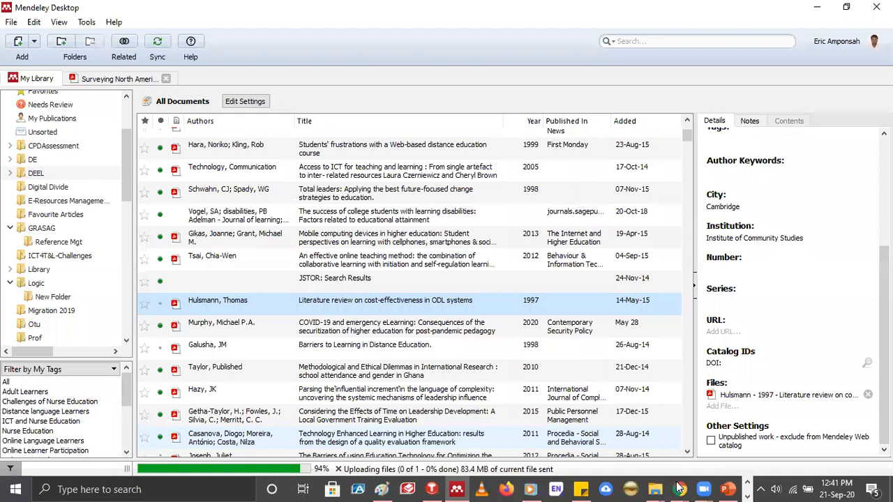
Switch to the Mendeley web library in Chrome and open the Research Methods private group
left_click(680, 489)
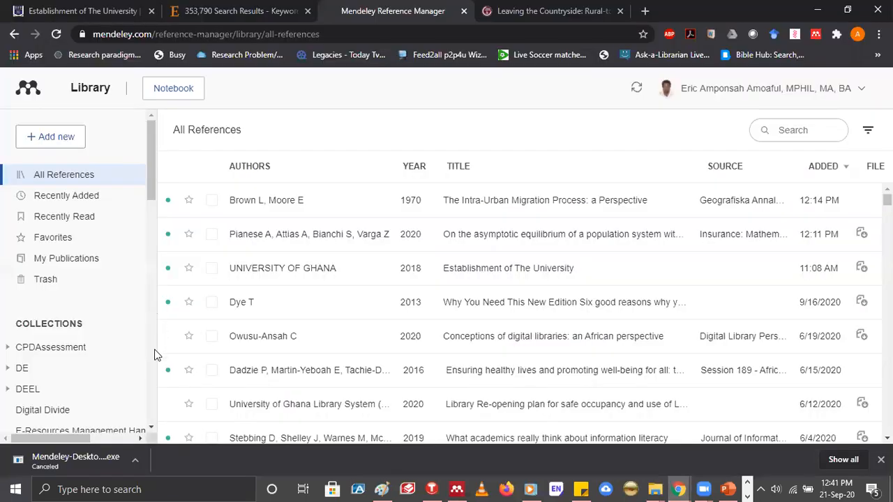
scroll(154, 355, "down", 10)
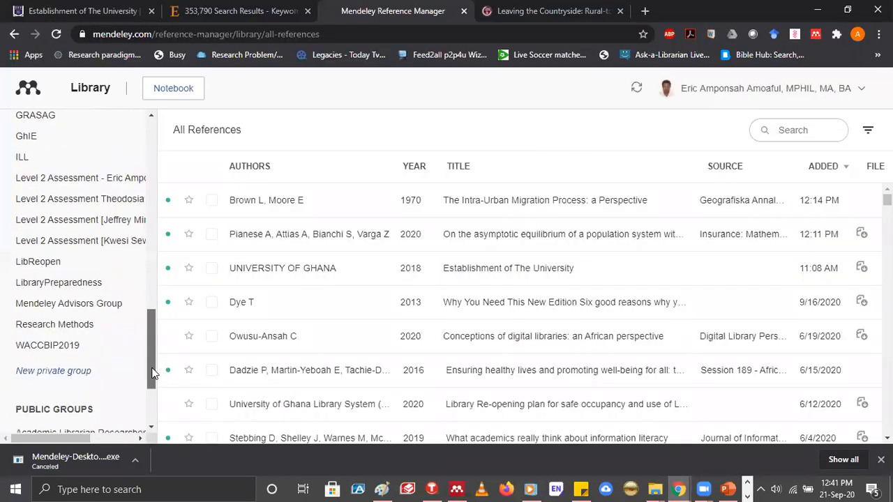
scroll(40, 265, "down", 1)
scroll(40, 261, "down", 1)
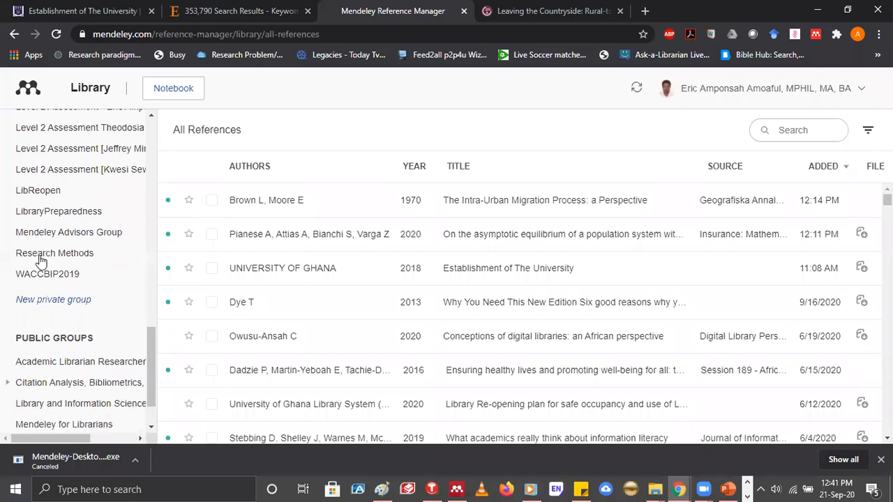
left_click(40, 256)
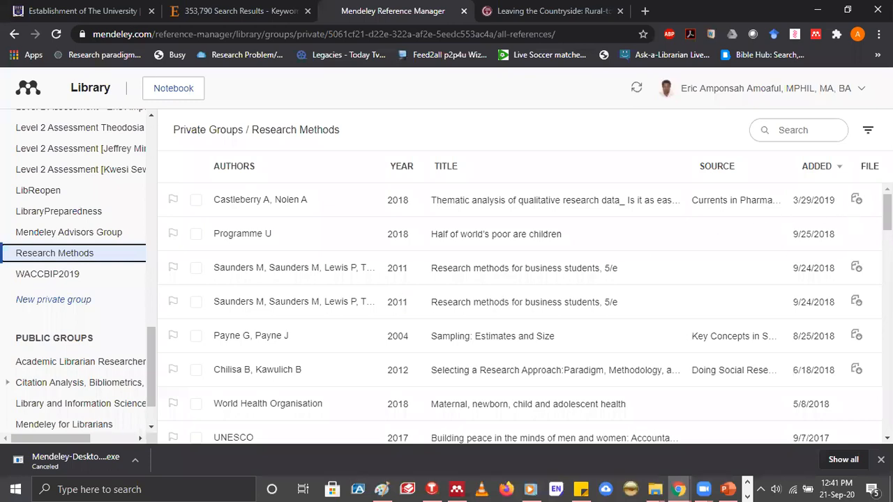
Show the author filter list for the Research Methods group's references and activate the group's search field
left_click(868, 132)
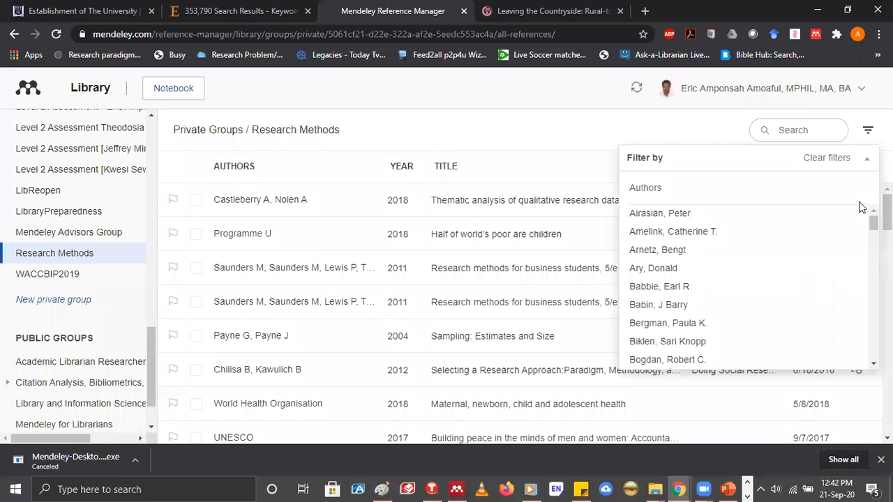
left_click(803, 134)
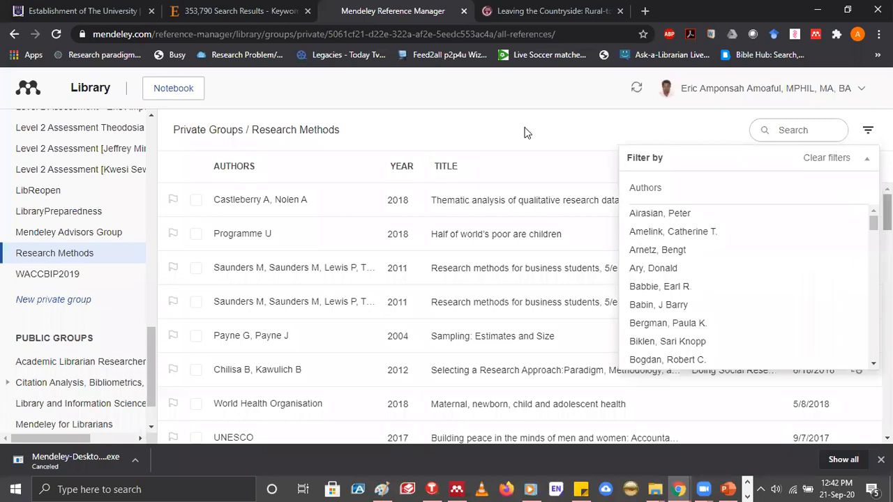
left_click(483, 167)
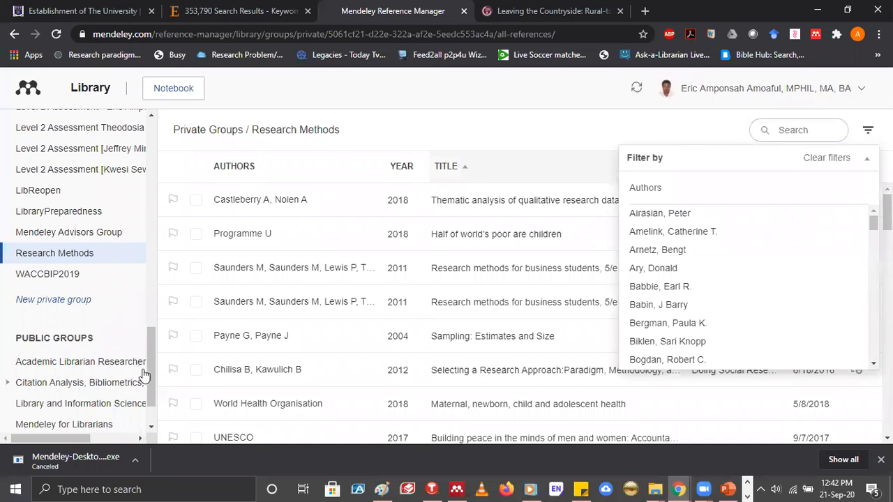
Switch to Mendeley Desktop, open the Research Methods group's web page from there and start inviting members
left_click(459, 488)
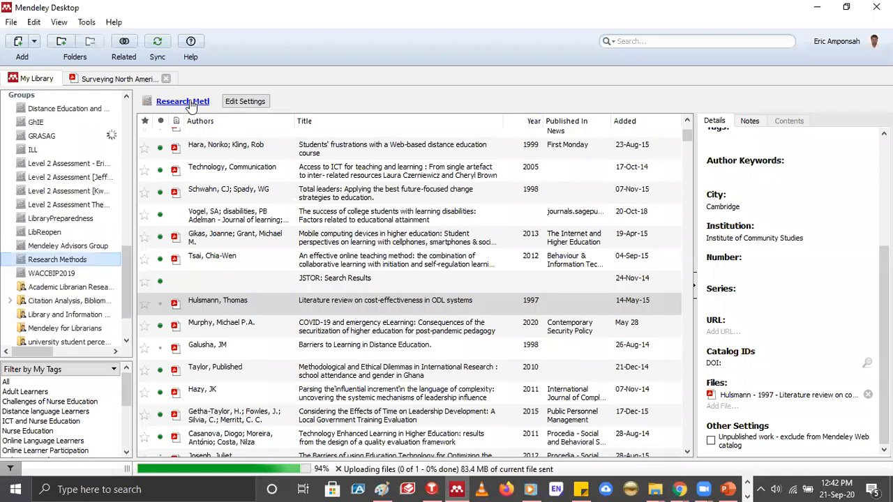
left_click(193, 104)
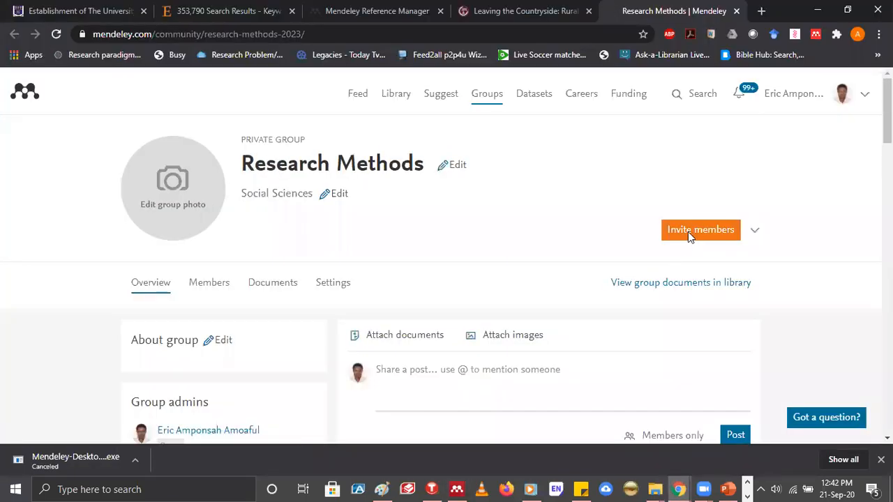
left_click(689, 235)
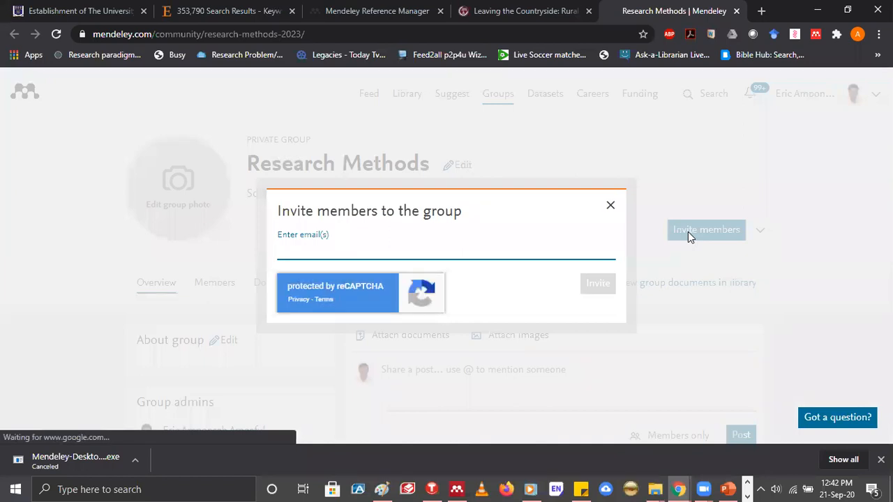
type("e")
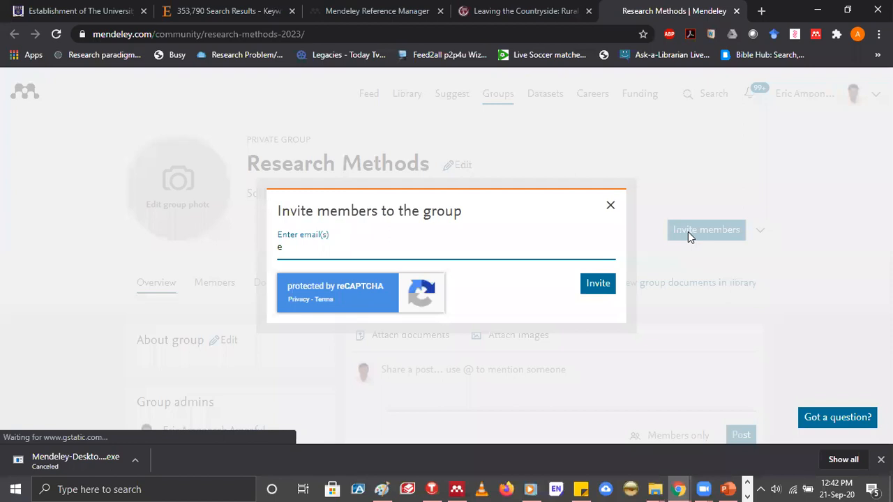
left_click(362, 241)
type("tb")
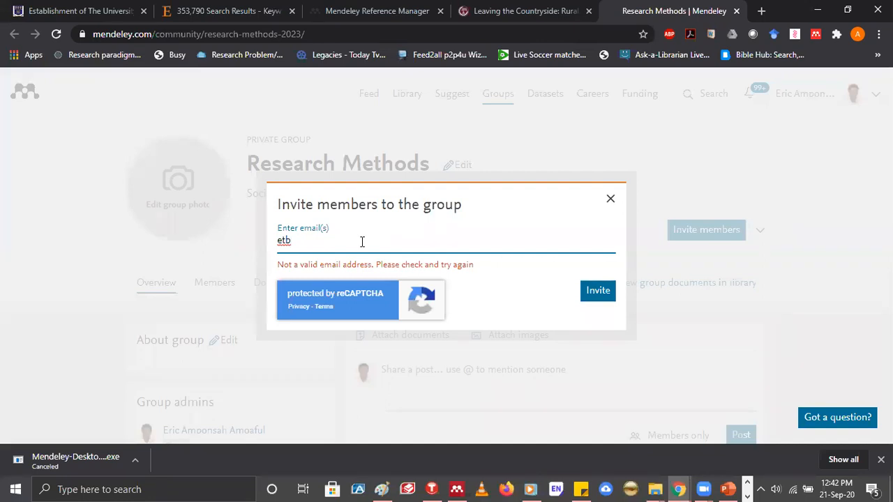
key("BackSpace")
key("BackSpace")
key("BackSpace")
left_click(362, 241)
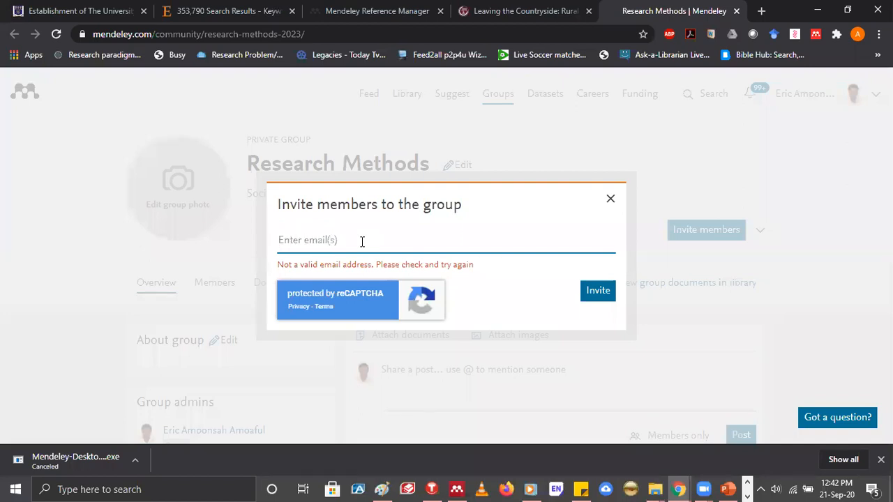
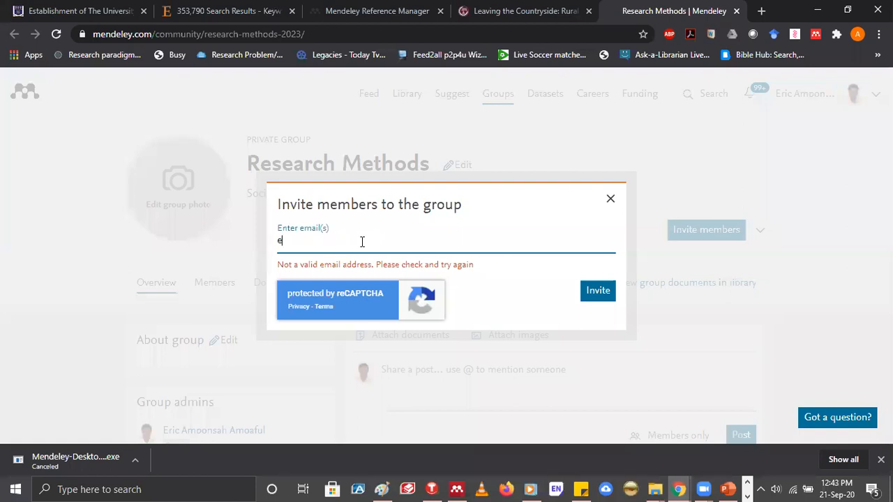
Enter a first invitee's e-mail address in the Research Methods group invitation, correcting its opening letter, and clear the entry
key("Left")
key("Left")
key("End")
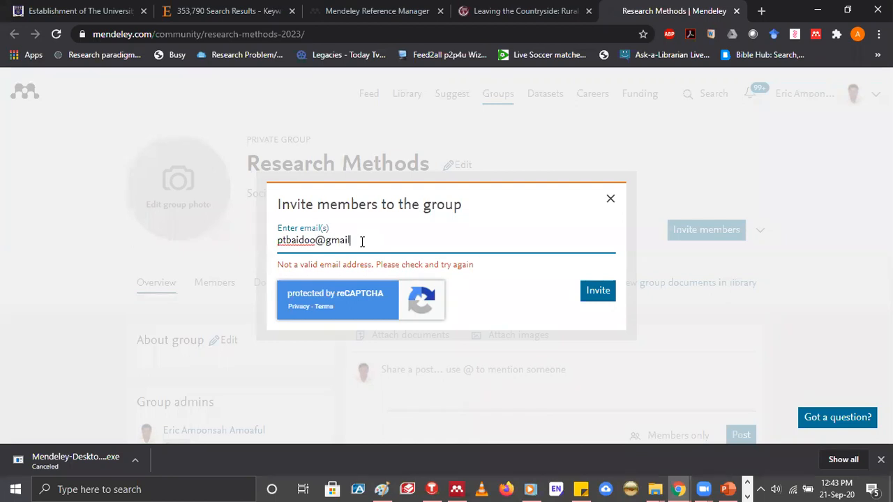
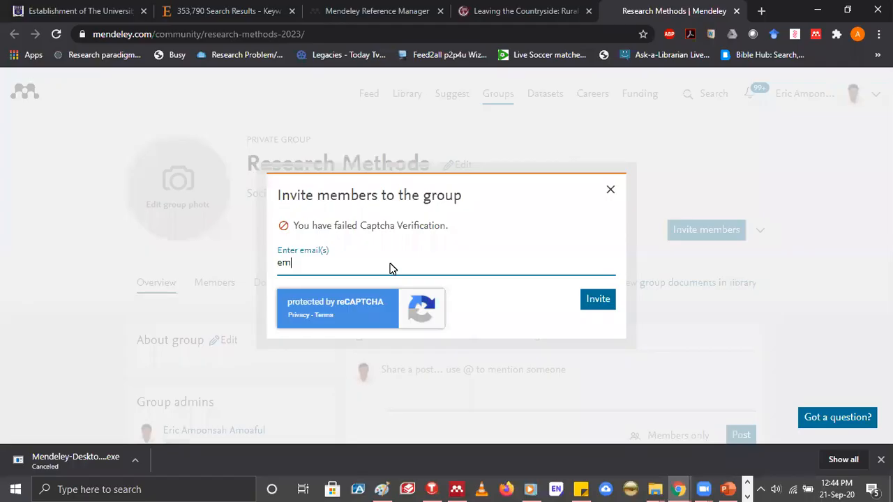
Try to invite a different member to the Research Methods group by e-mail address, and close the invitation form
key("Left")
key("Left")
key("Right")
key("Right")
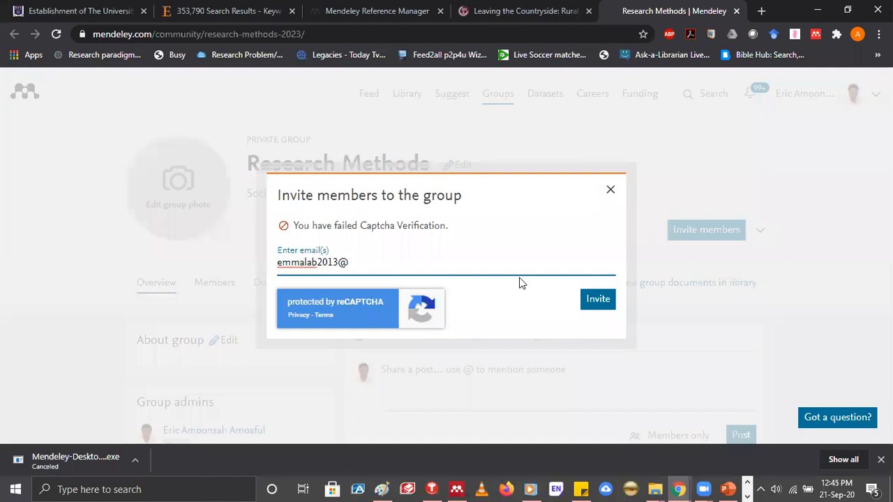
left_click(594, 300)
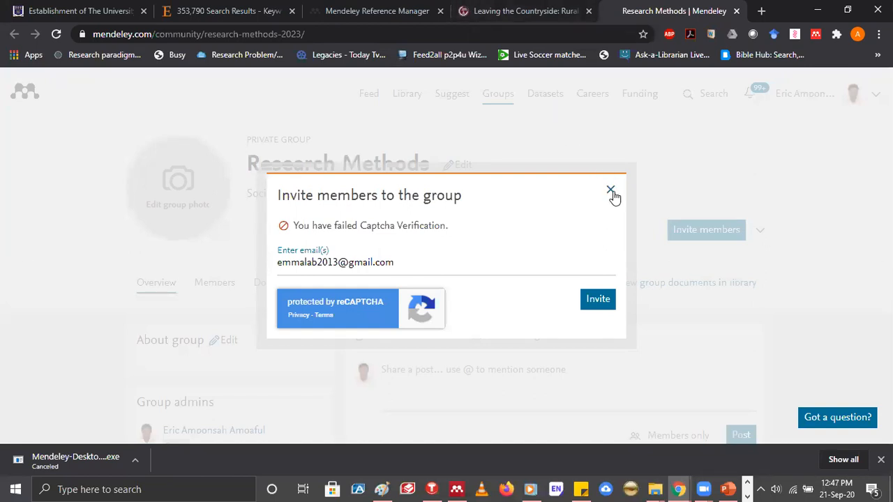
left_click(611, 191)
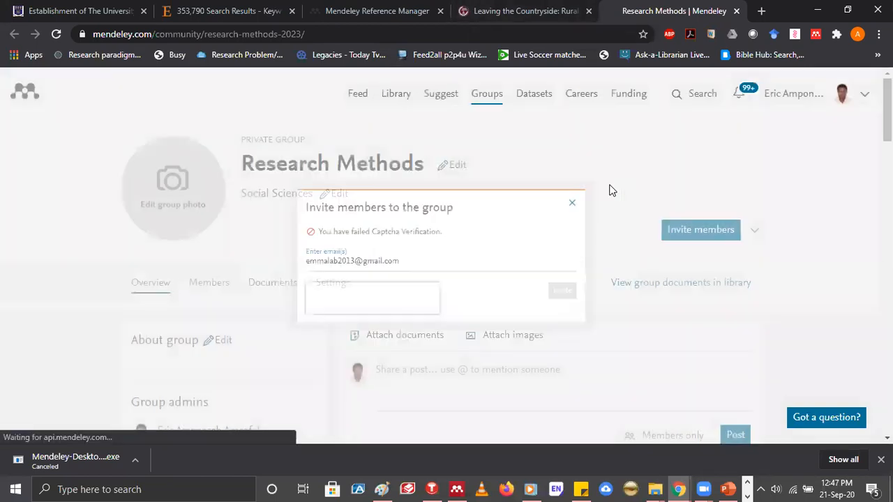